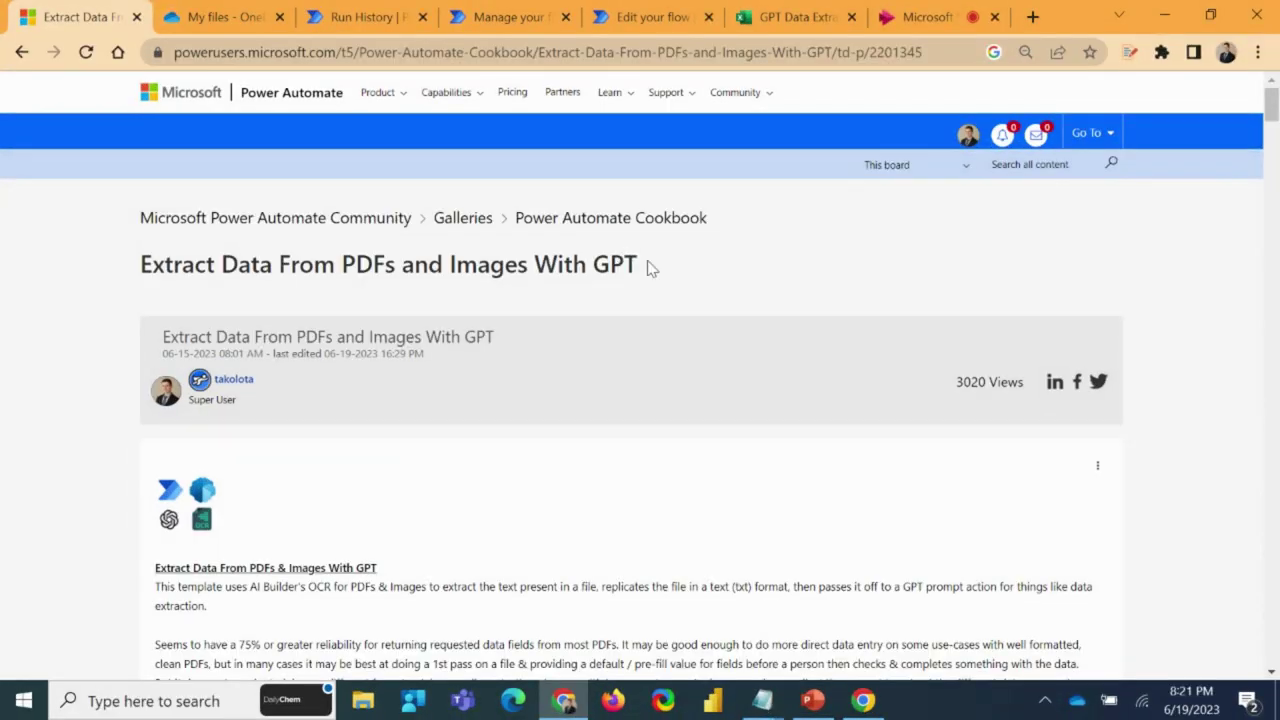
- Download the GPTDataExtraction-PDFs&ImagesV1.7.zip attachment from the community post "Extract Data From PDFs and Images With GPT"
drag(649, 266, 414, 263)
drag(294, 289, 144, 272)
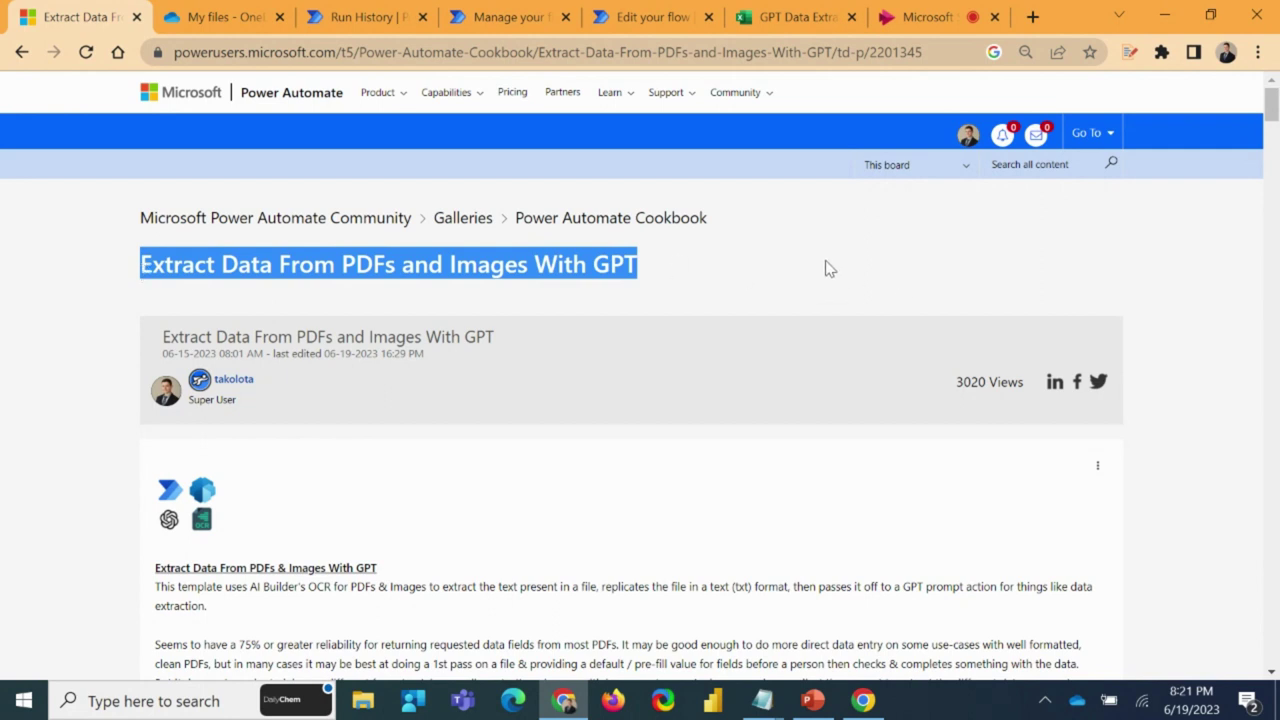
click(795, 278)
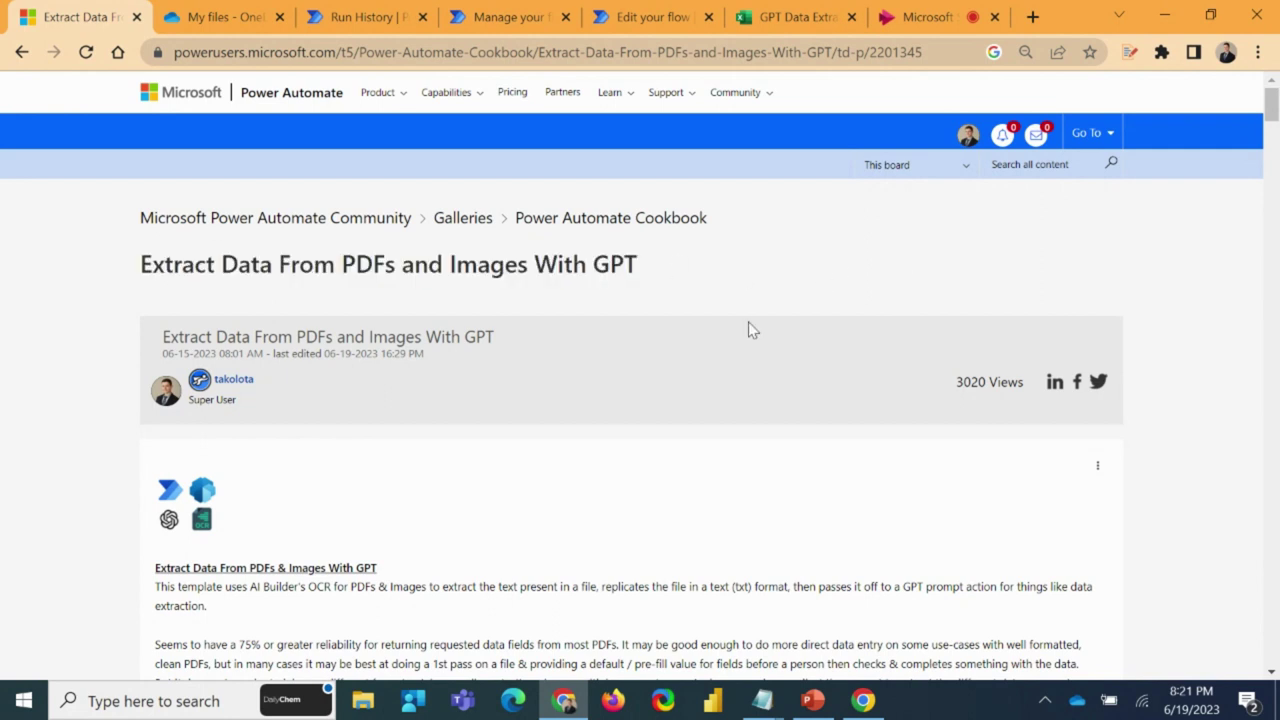
scroll(754, 329, down, 1)
scroll(808, 320, down, 7)
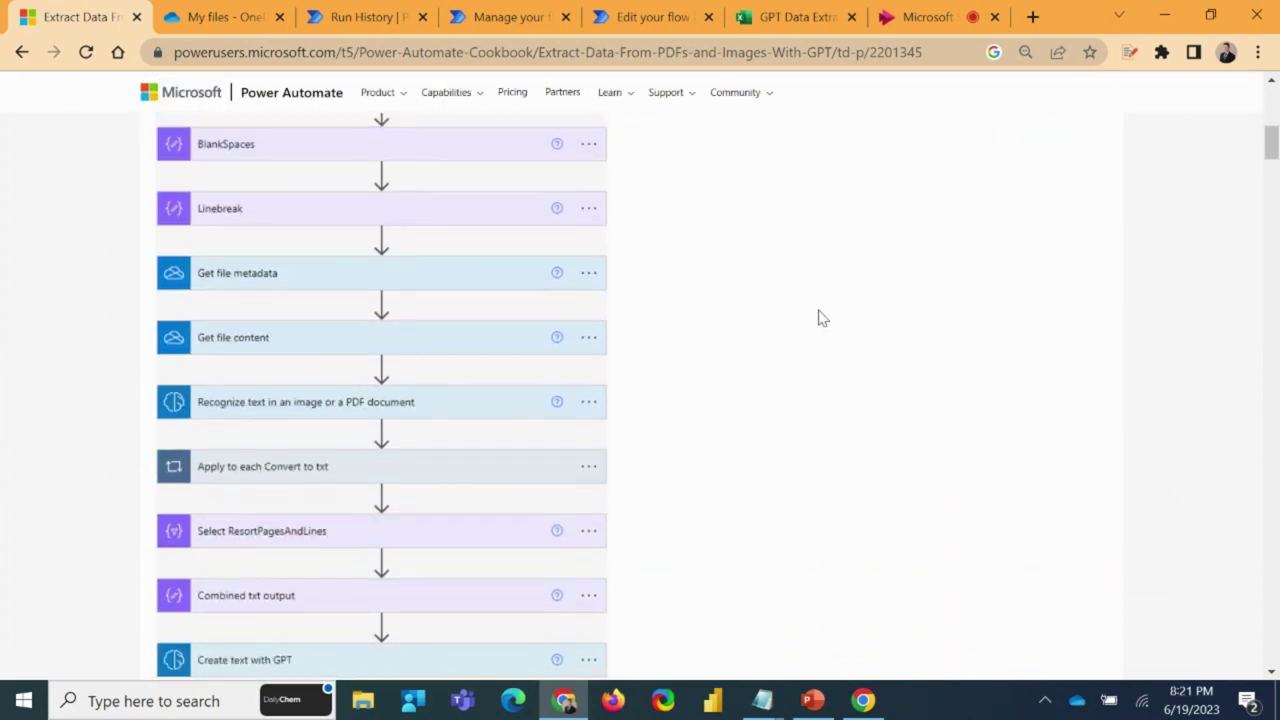
scroll(818, 318, down, 15)
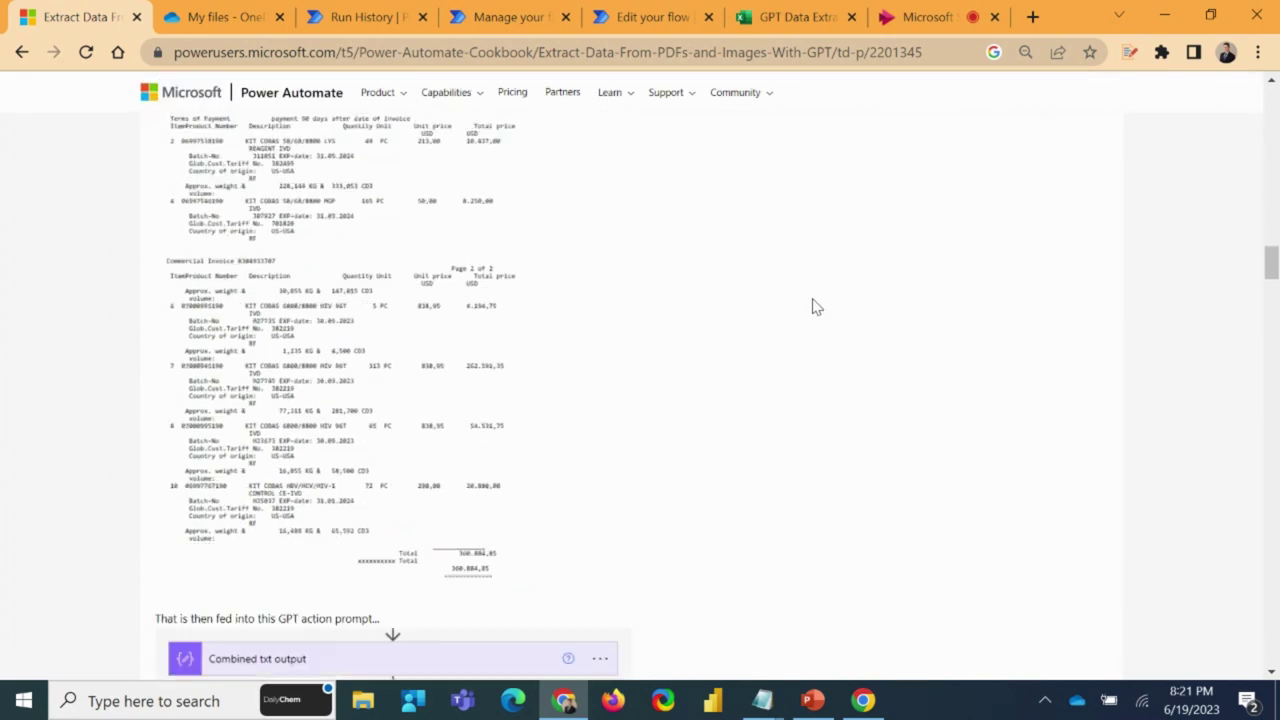
scroll(815, 307, down, 15)
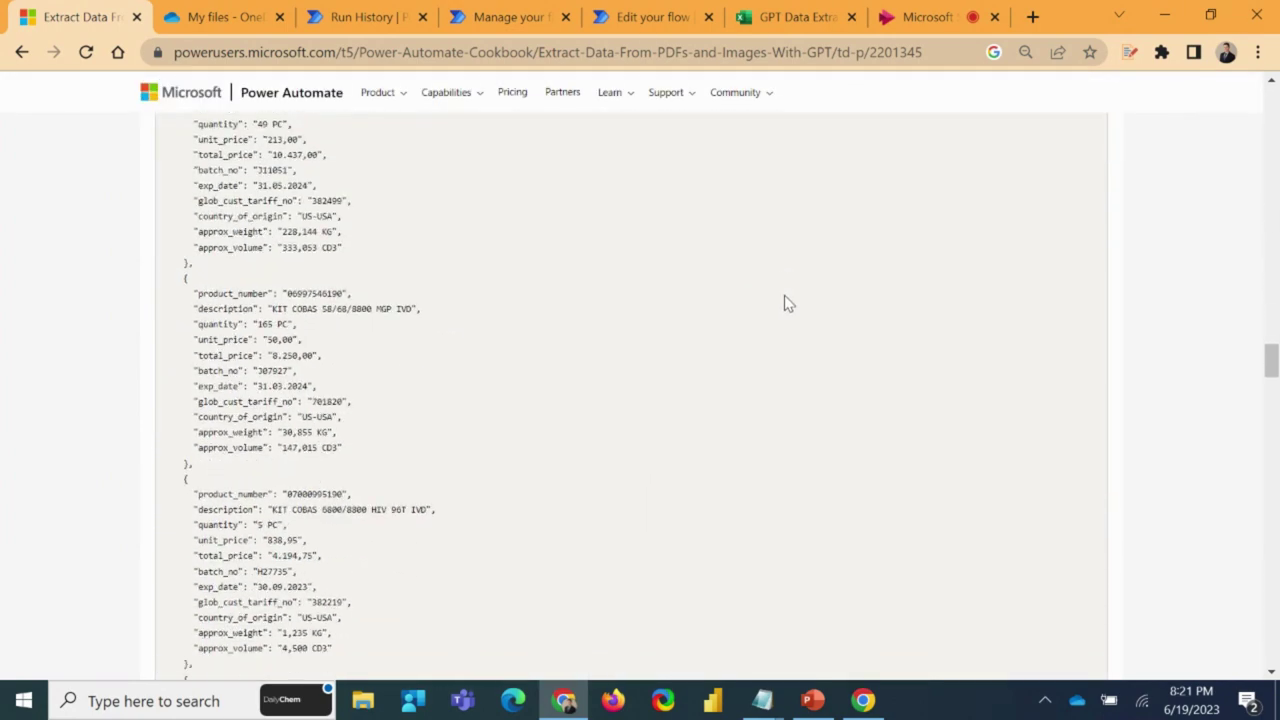
scroll(760, 290, down, 8)
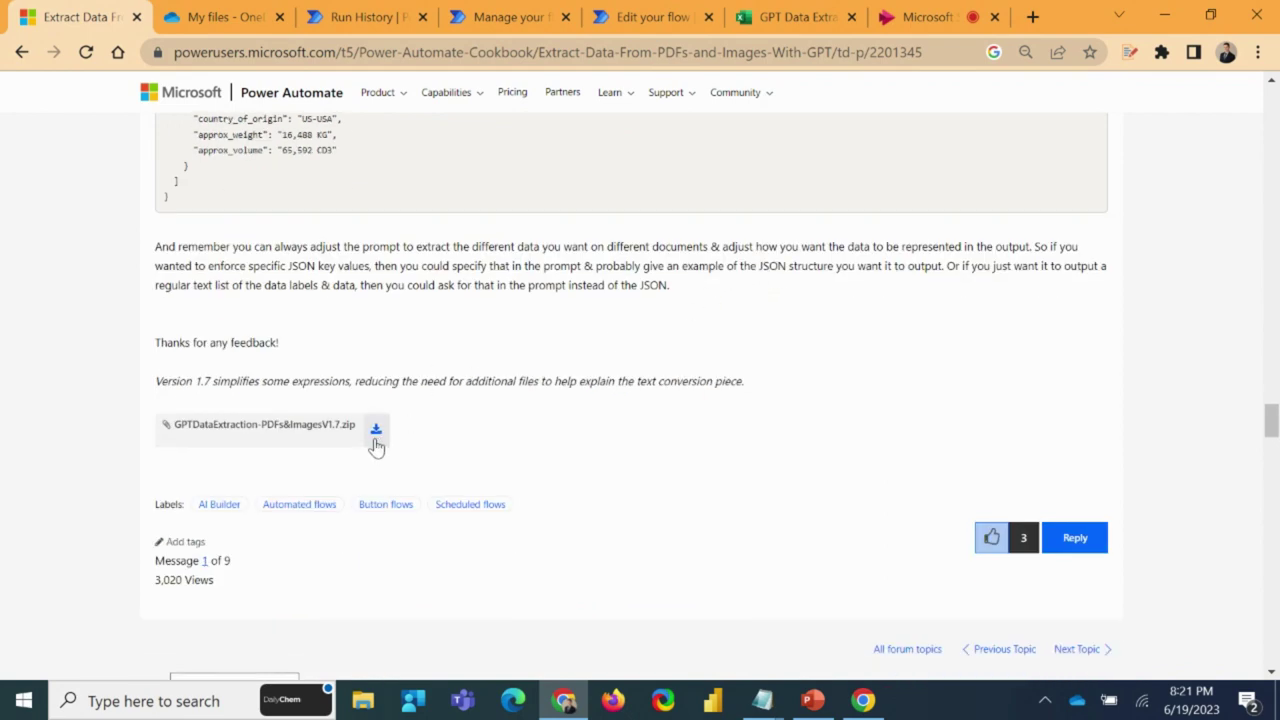
click(376, 438)
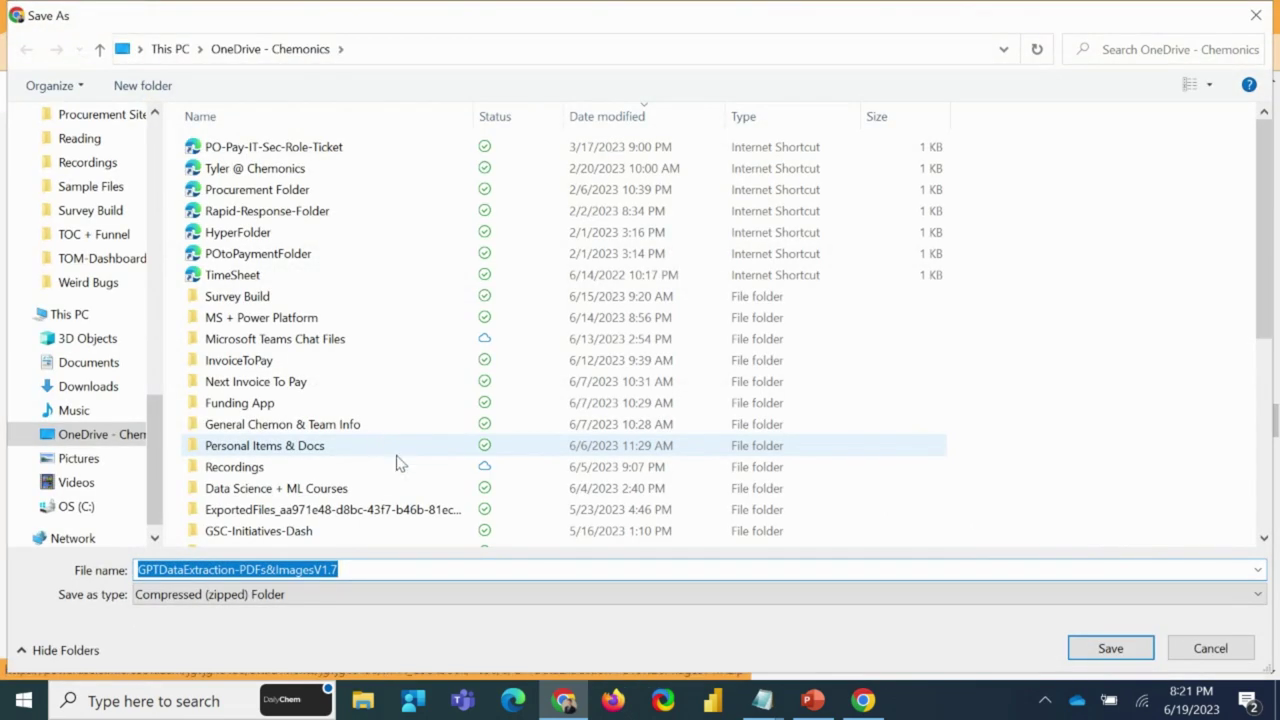
click(1090, 658)
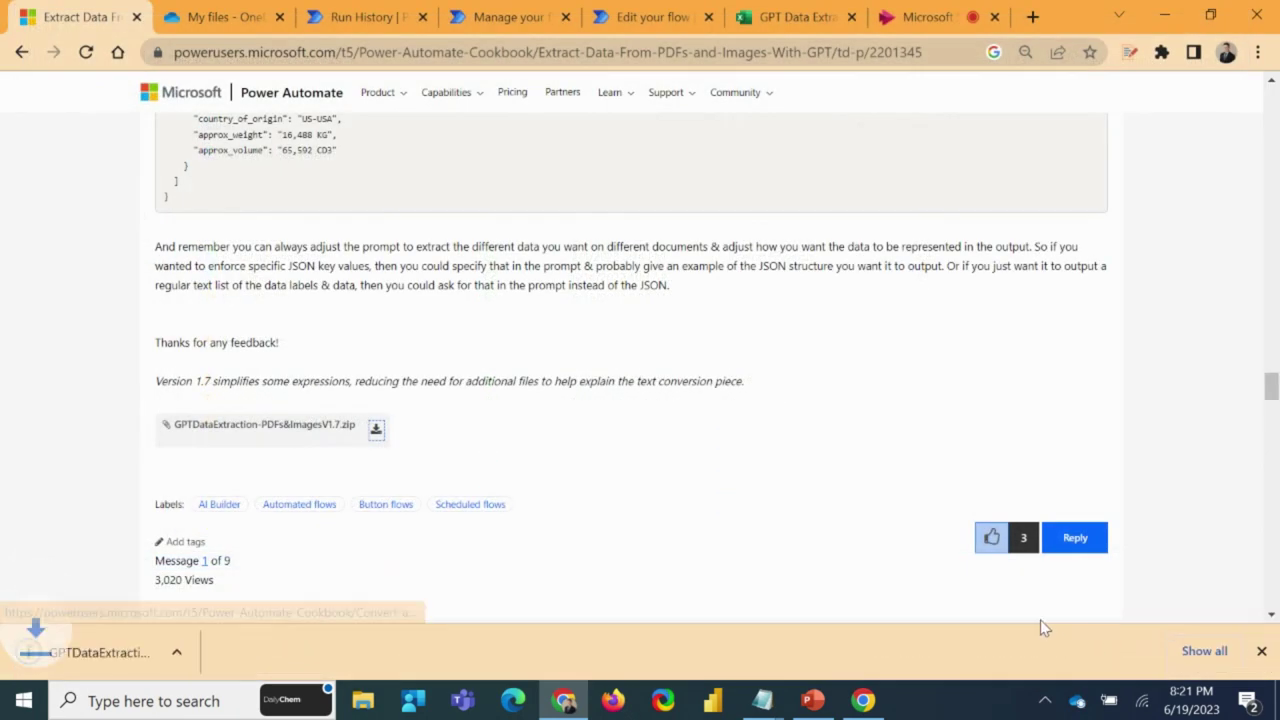
- Switch to the Power Automate flows list and upload GPTDataExtraction-PDFs&ImagesV1.7.zip as a package to import
click(495, 17)
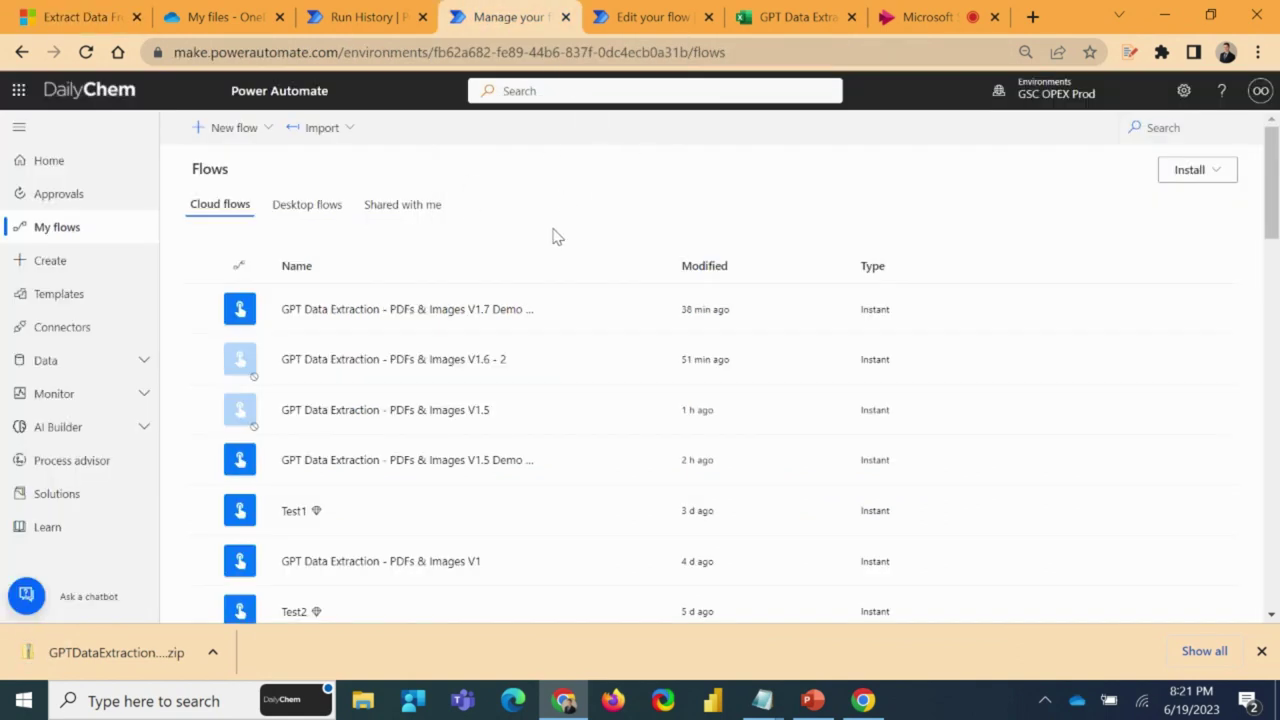
click(346, 136)
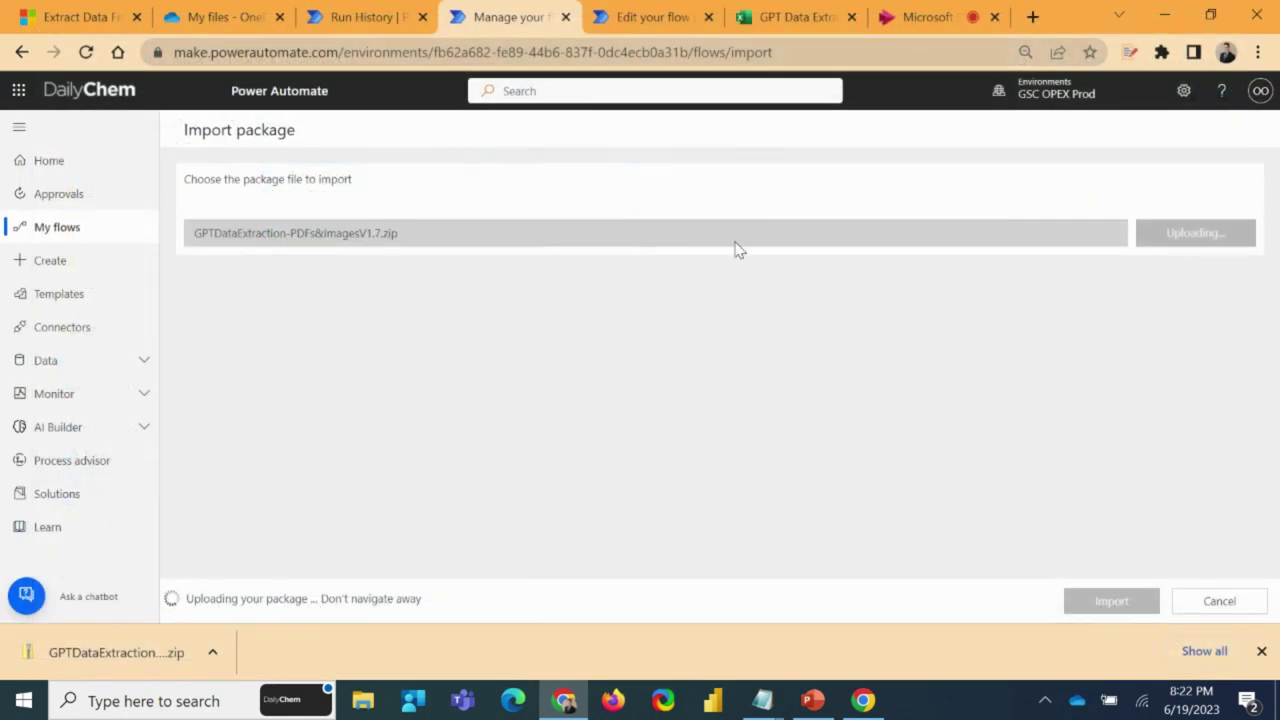
click(1261, 651)
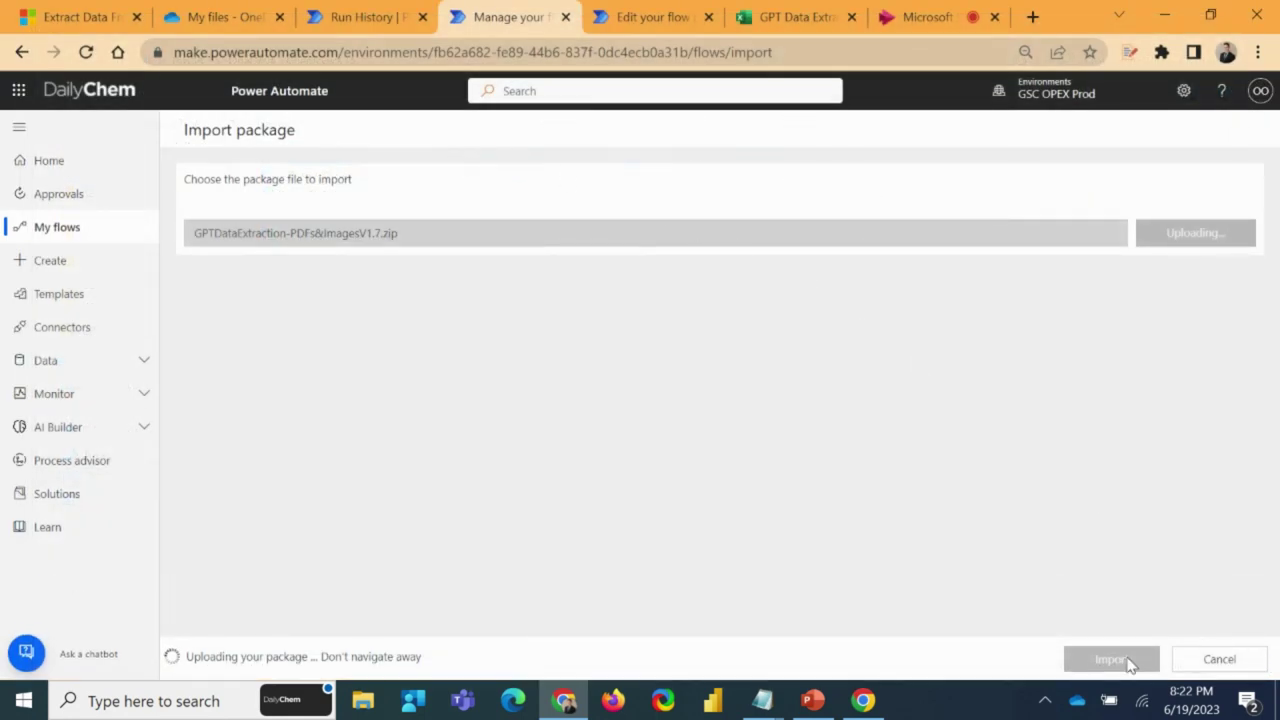
- Assign existing connections to the package's Microsoft Dataverse and OneDrive for Business resources and import the flow as new
scroll(1071, 606, down, 3)
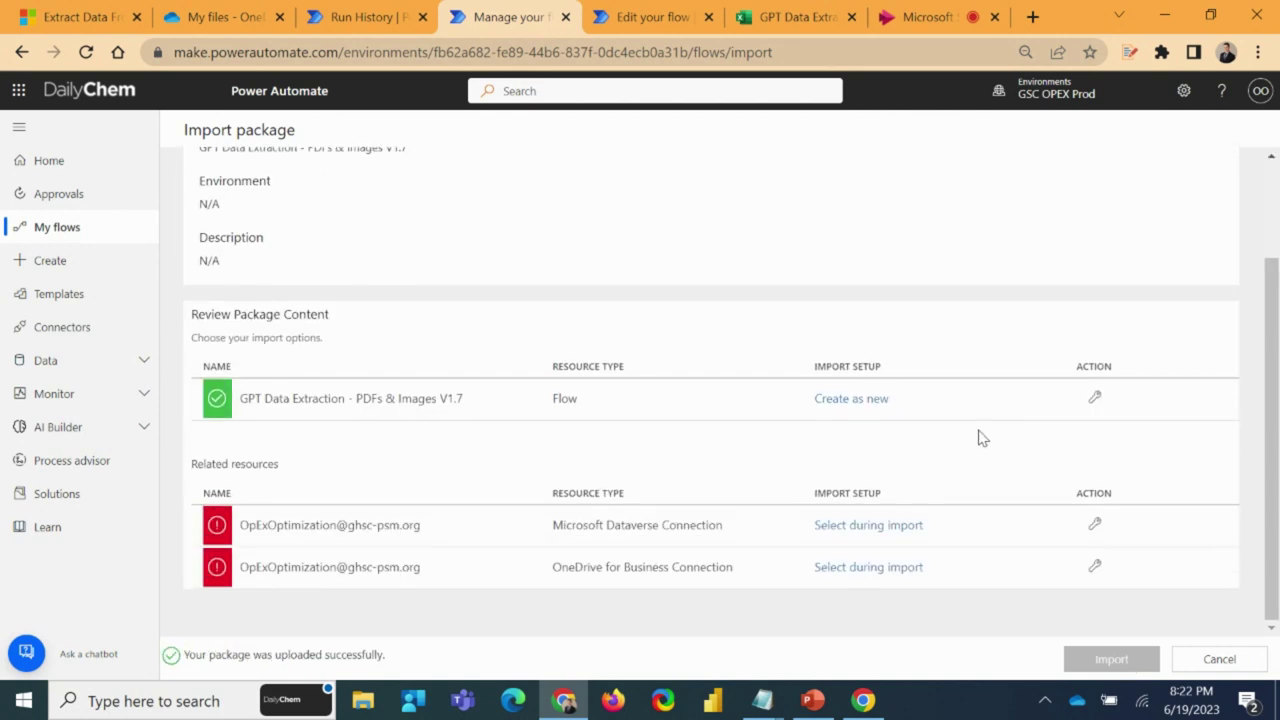
click(848, 527)
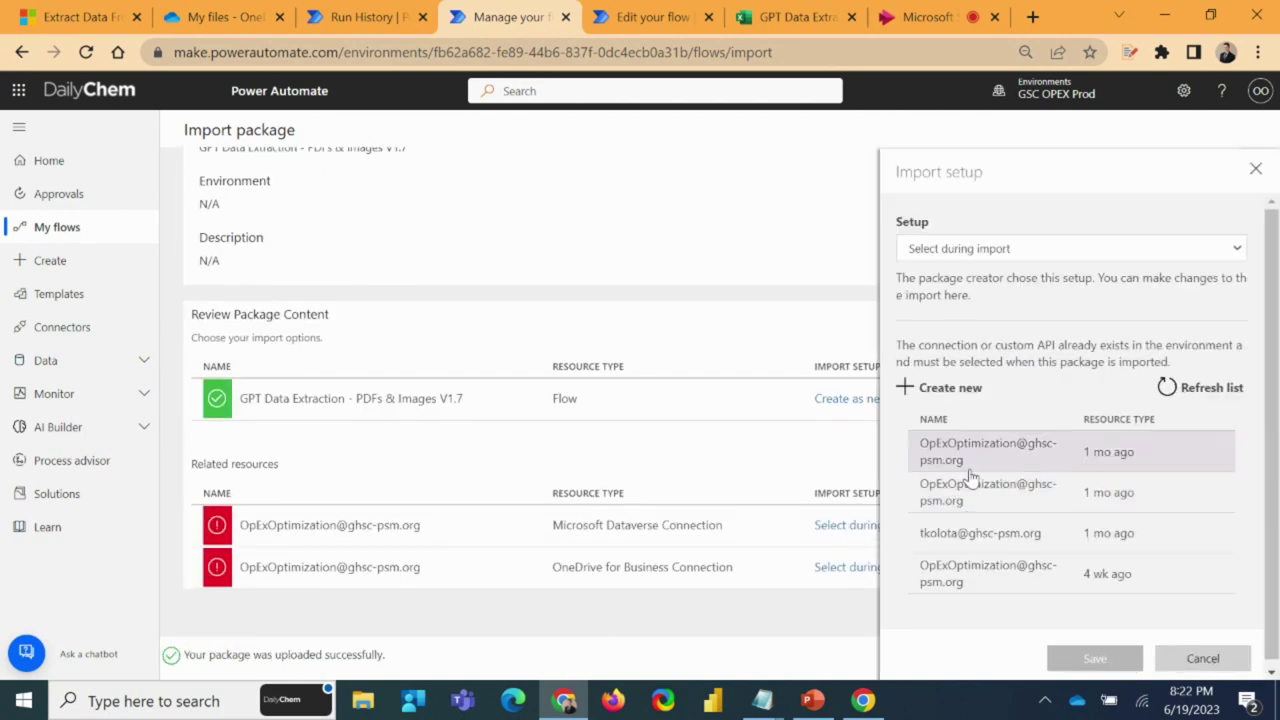
click(1060, 500)
click(1095, 658)
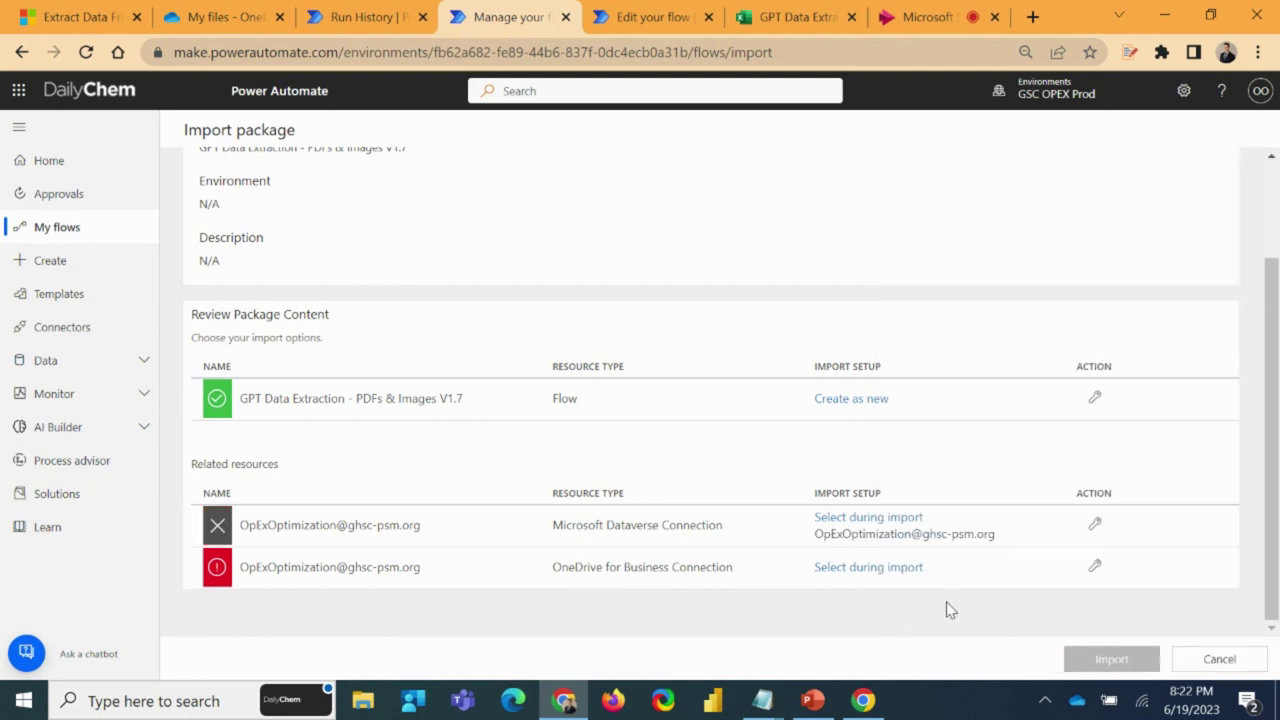
click(886, 575)
click(1046, 537)
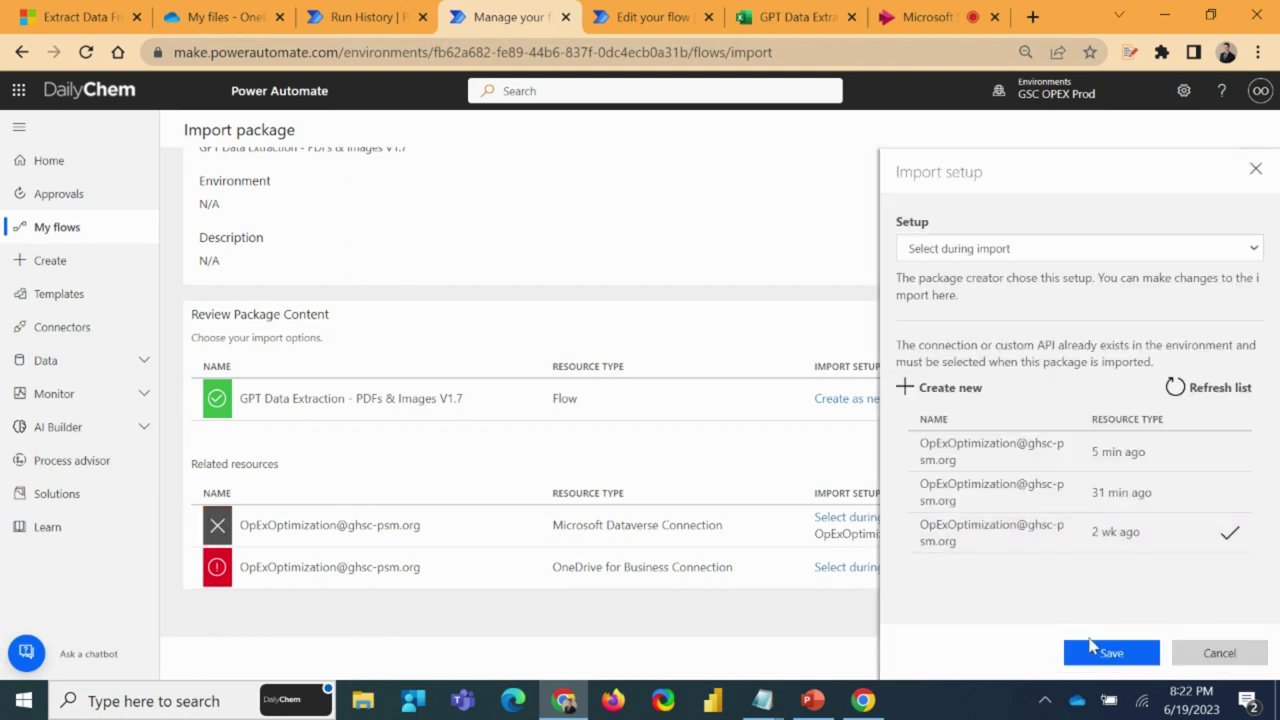
click(1098, 656)
click(1114, 663)
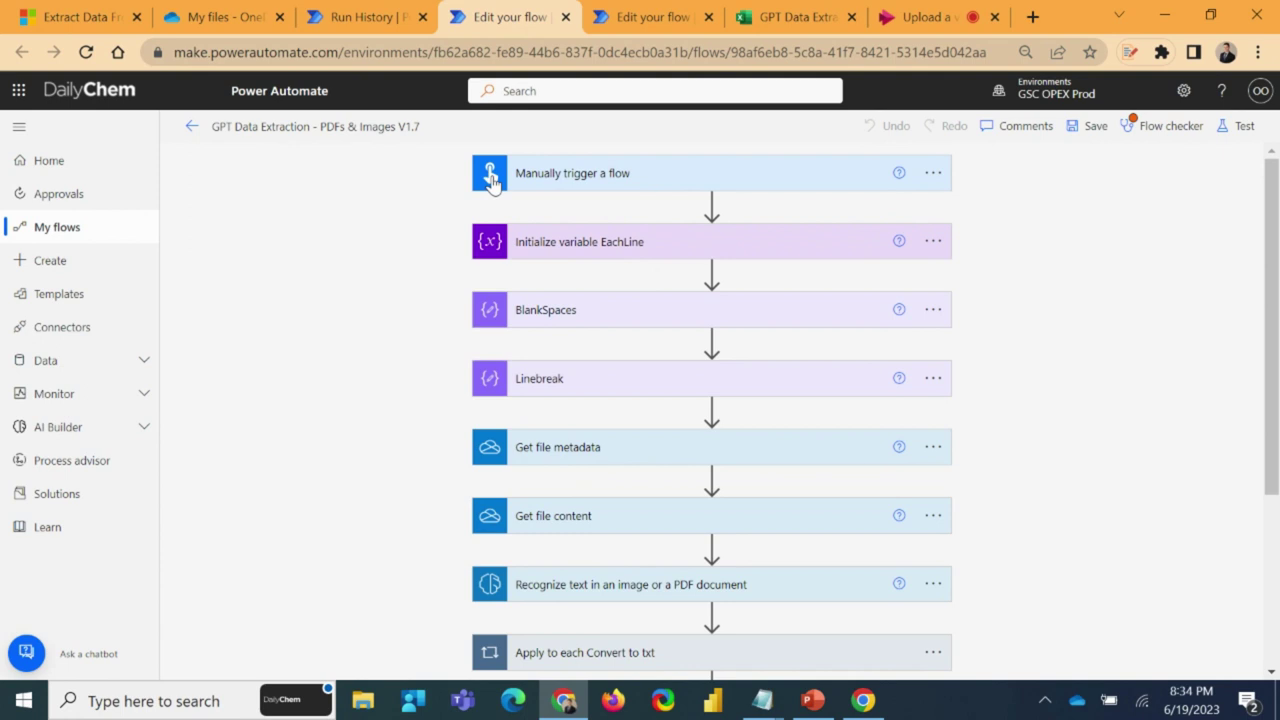
- Set the Get file metadata action's file to EastRepairInvoice.png from the OneDrive root folder
scroll(680, 288, down, 2)
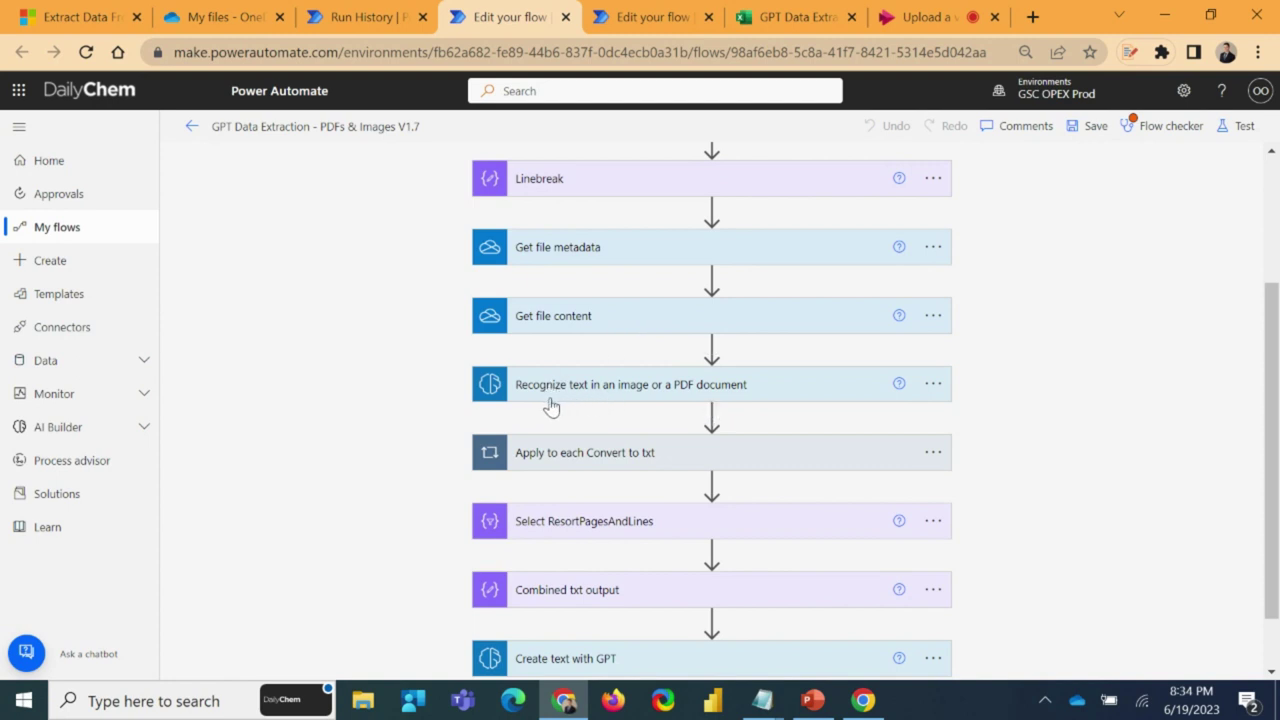
scroll(570, 400, down, 1)
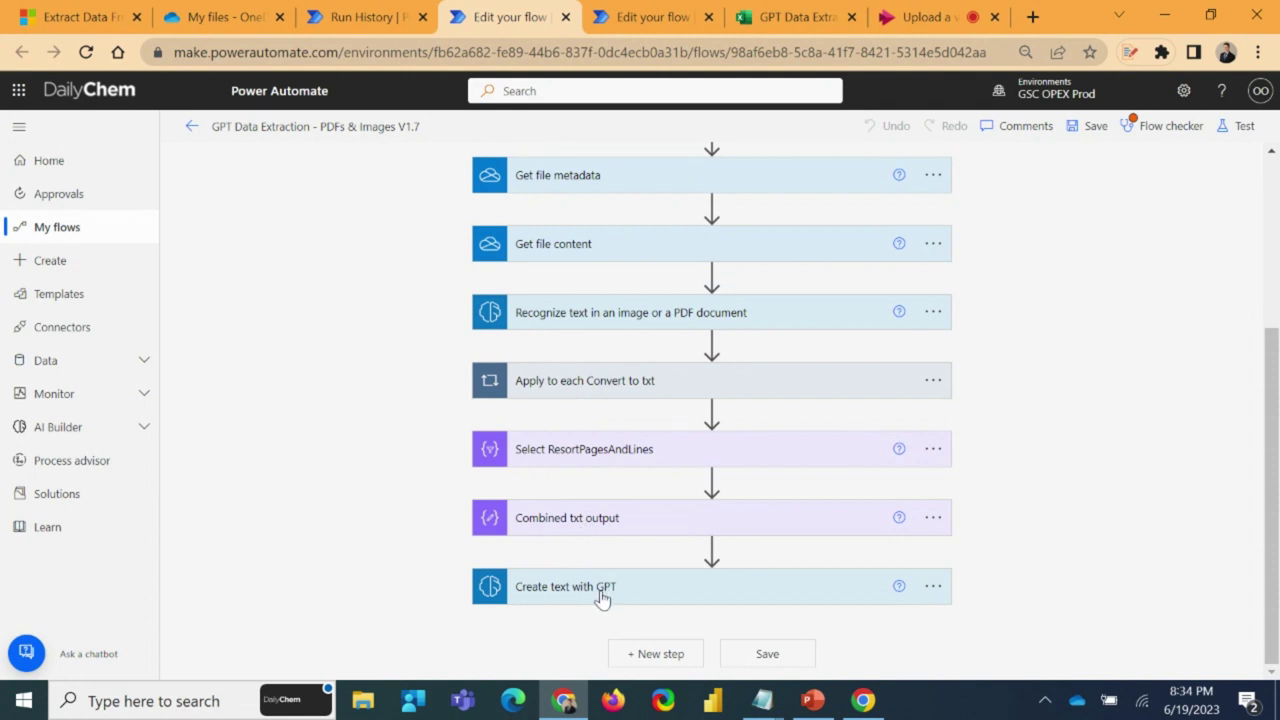
scroll(600, 598, up, 3)
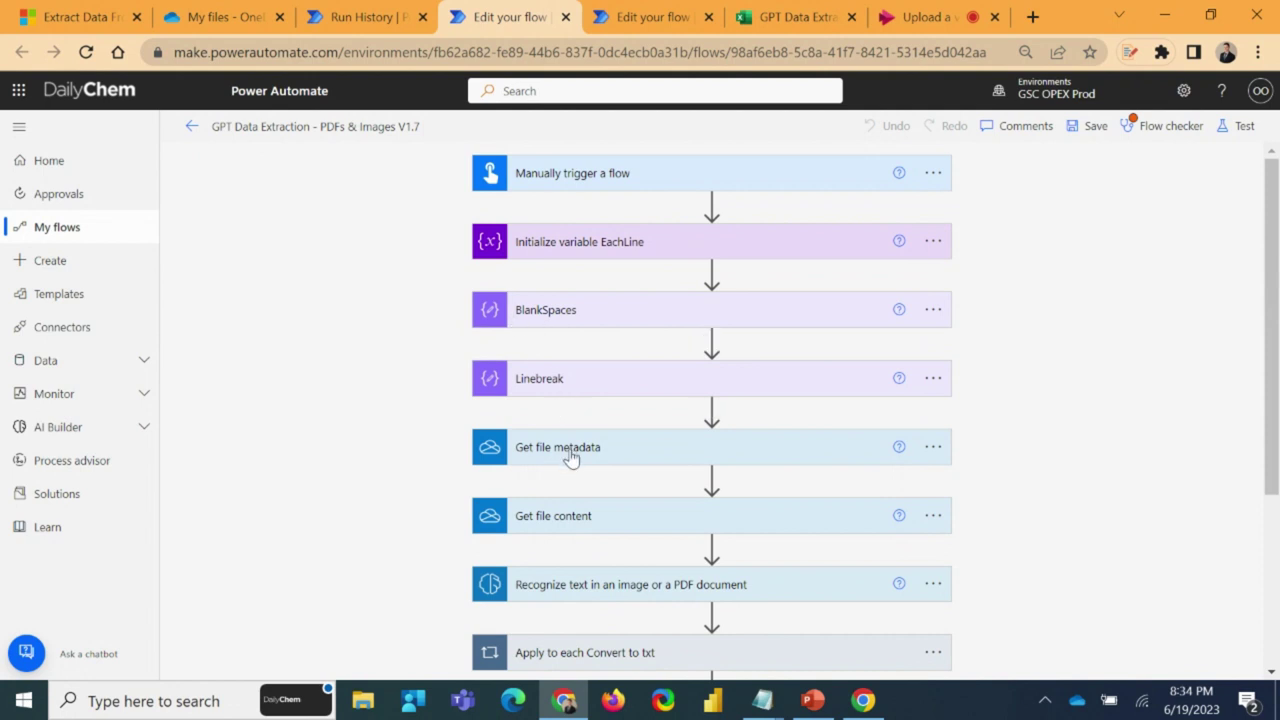
click(572, 456)
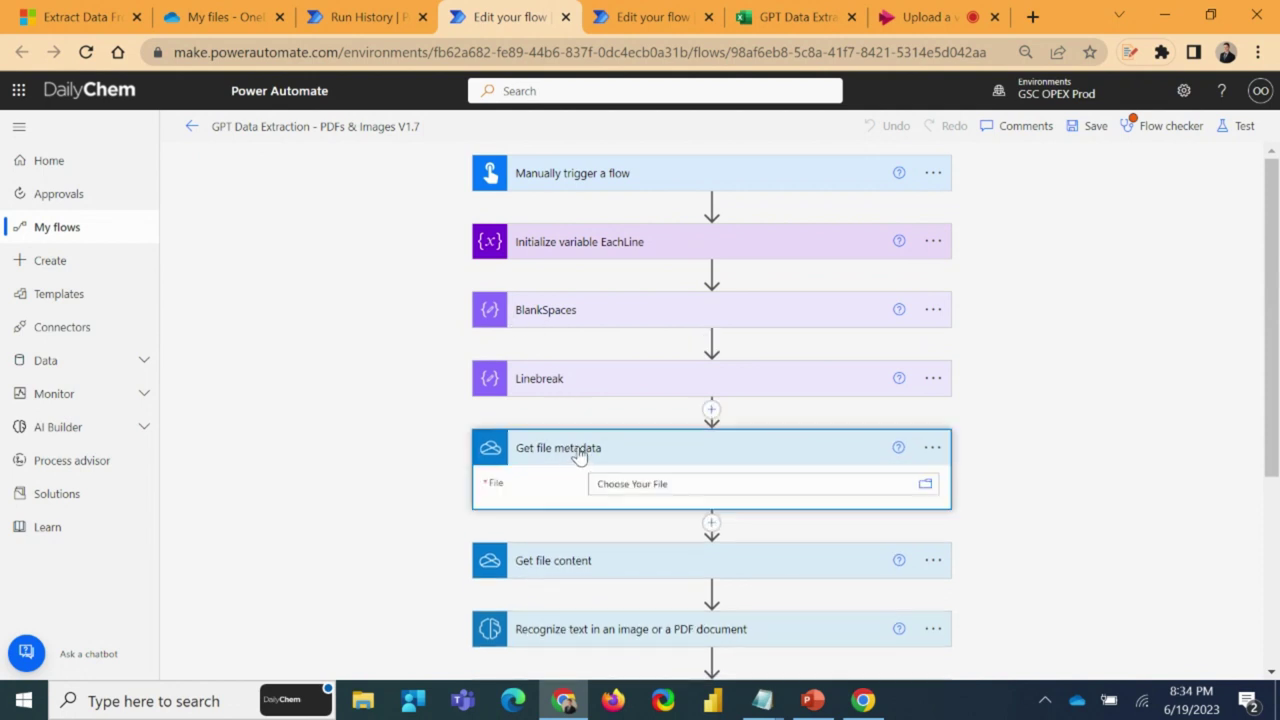
click(927, 486)
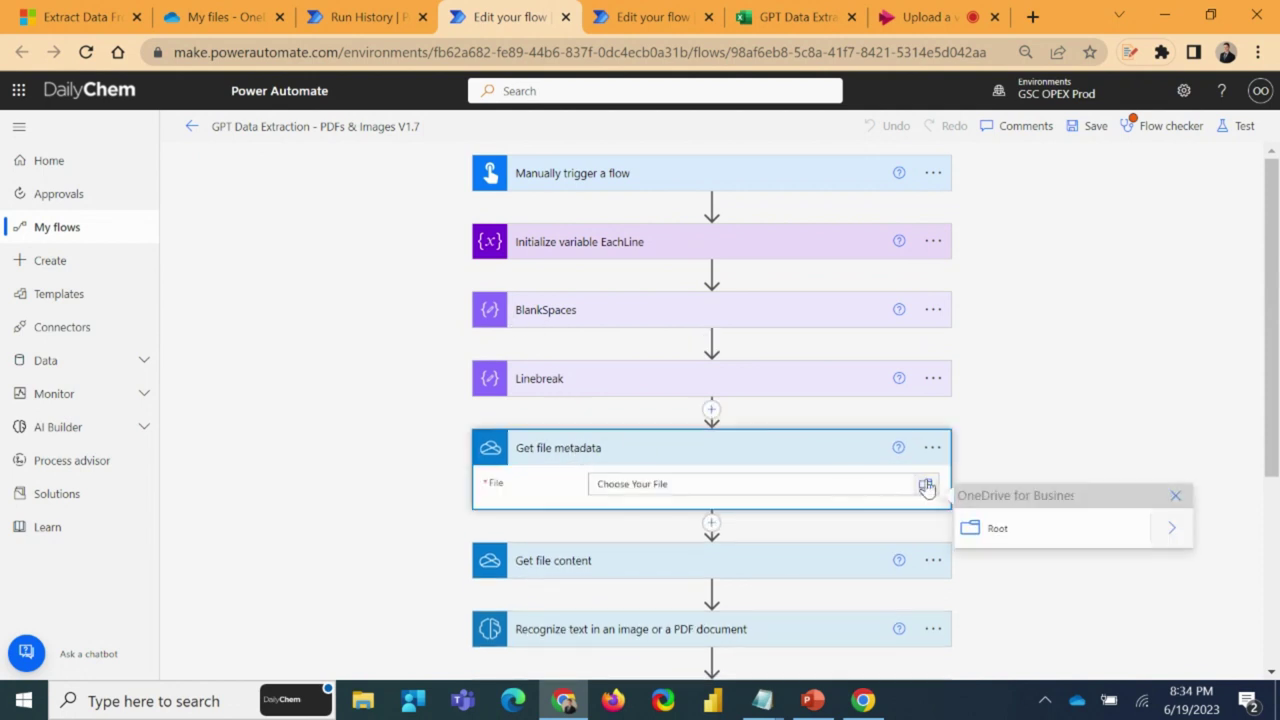
click(1167, 528)
scroll(1140, 400, down, 3)
scroll(1112, 388, down, 8)
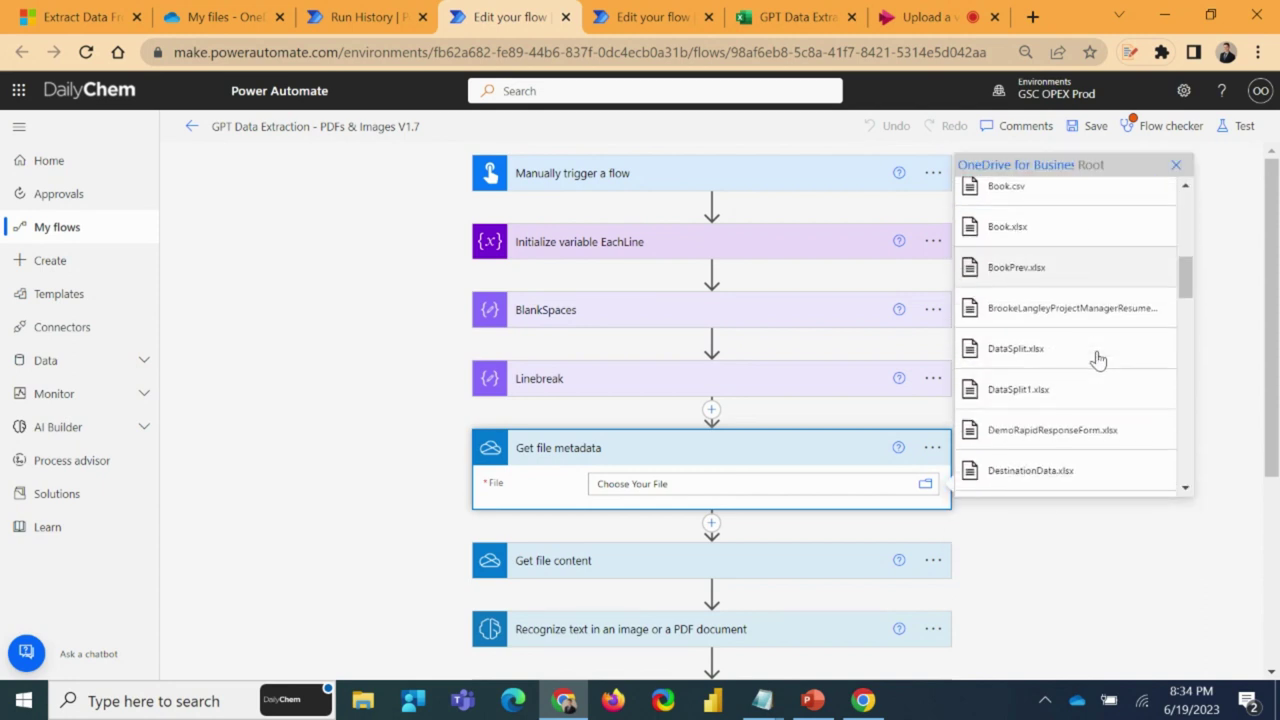
scroll(1098, 360, down, 2)
click(1033, 303)
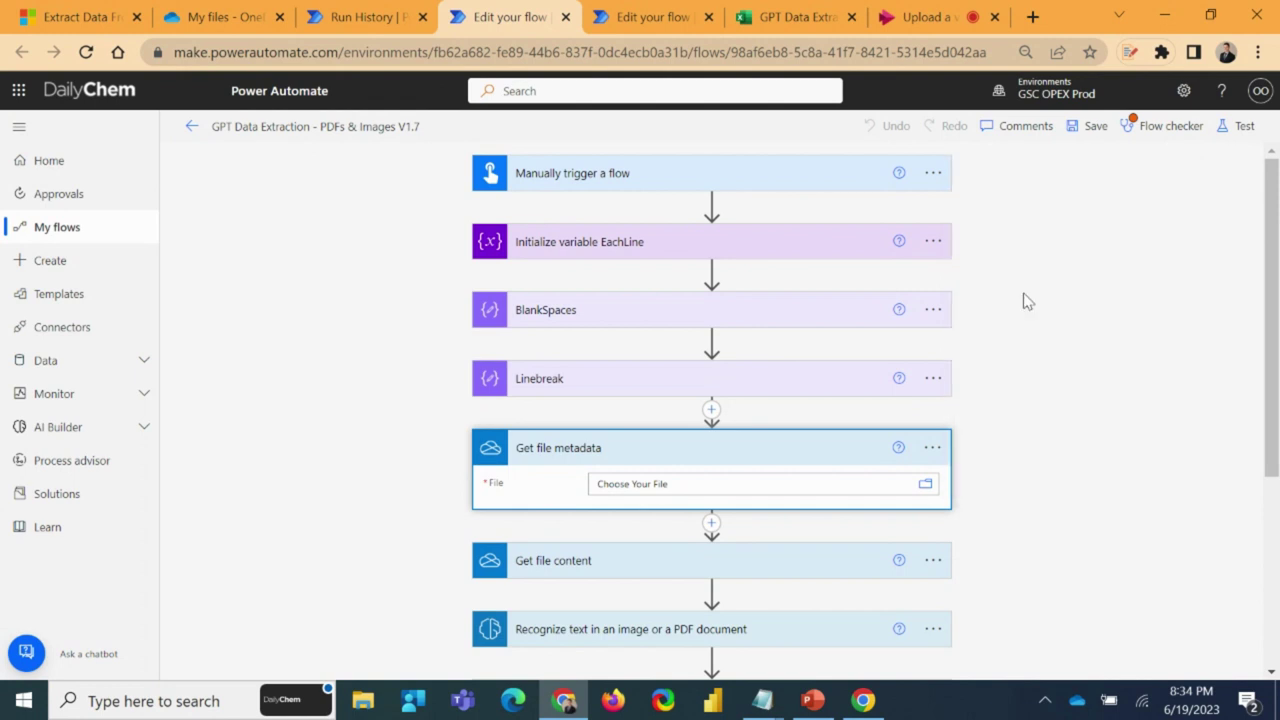
- View the EastRepairInvoice.png invoice in OneDrive and return to the flow editor
scroll(903, 337, down, 2)
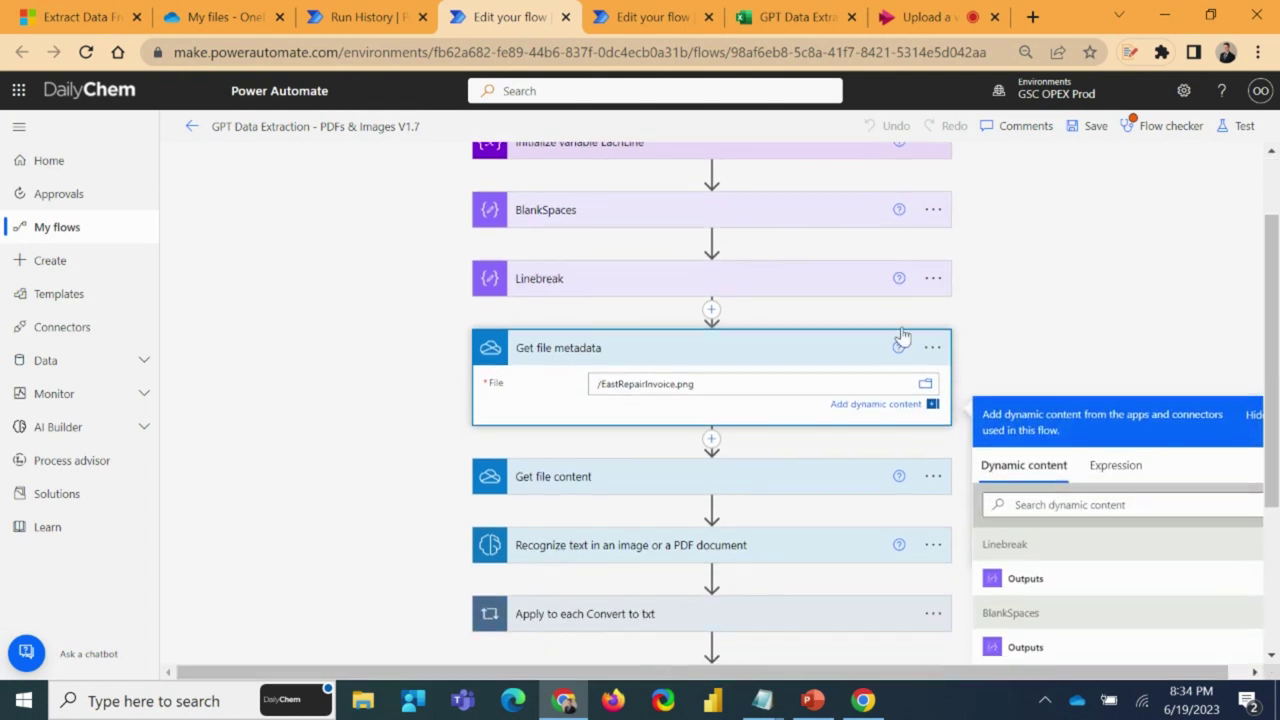
click(225, 17)
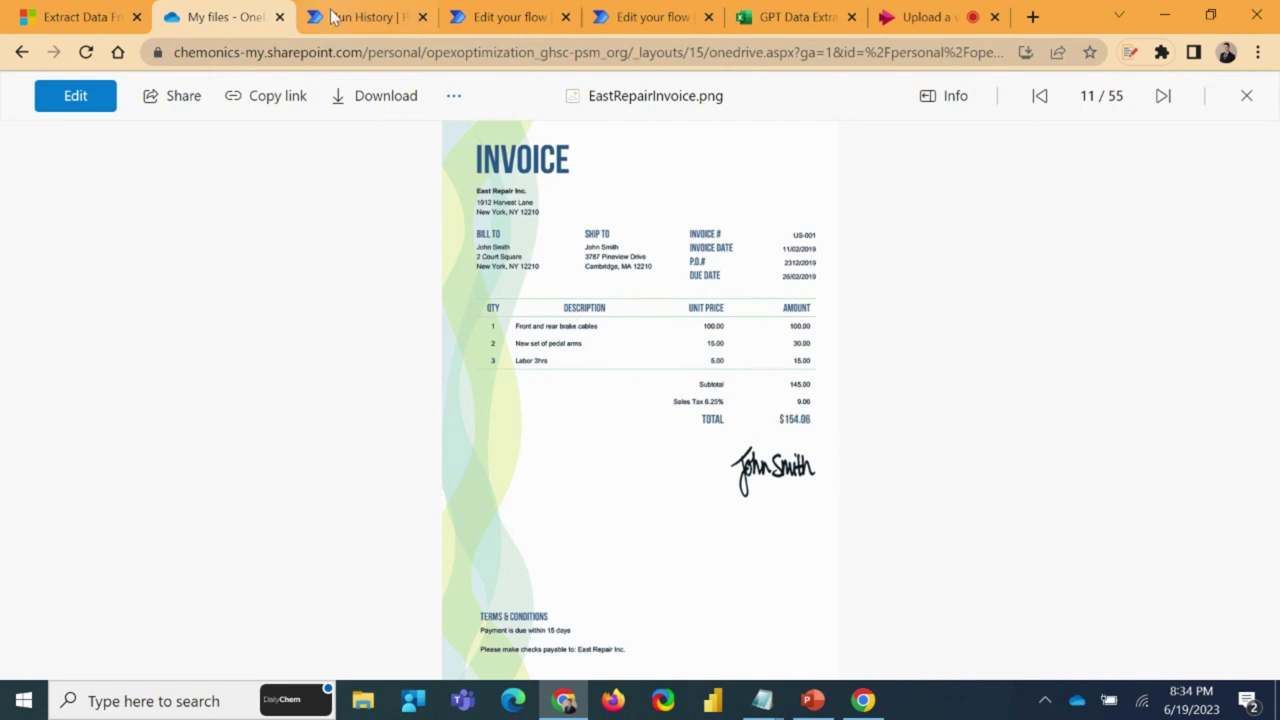
click(515, 17)
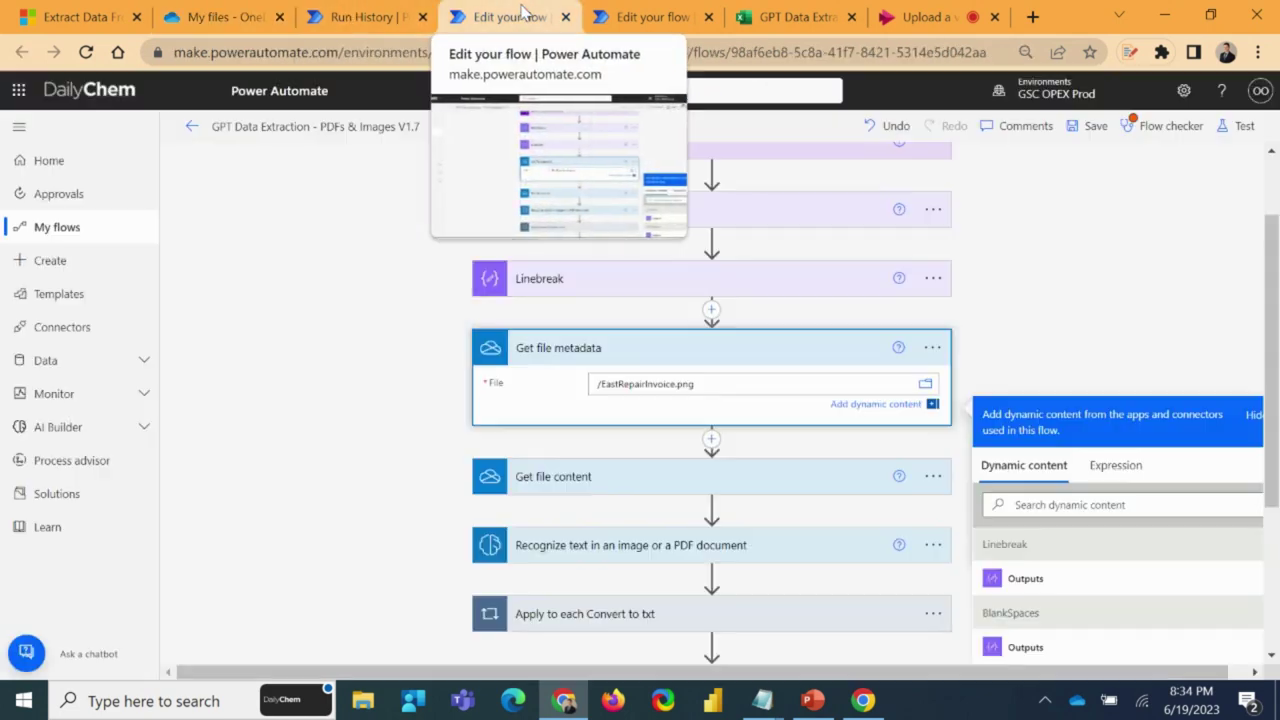
- Expand Get file content, Recognize text in an image or a PDF document, and Apply to each Convert to txt to examine their inputs
click(560, 482)
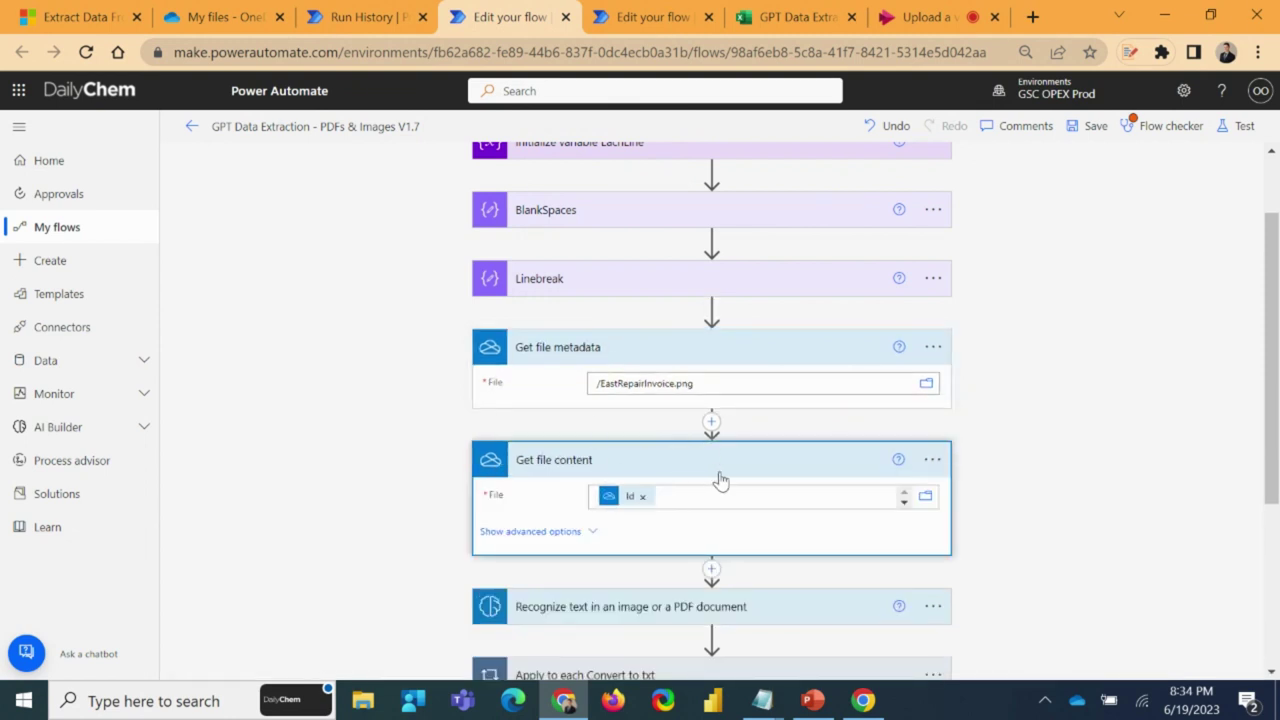
scroll(645, 463, down, 1)
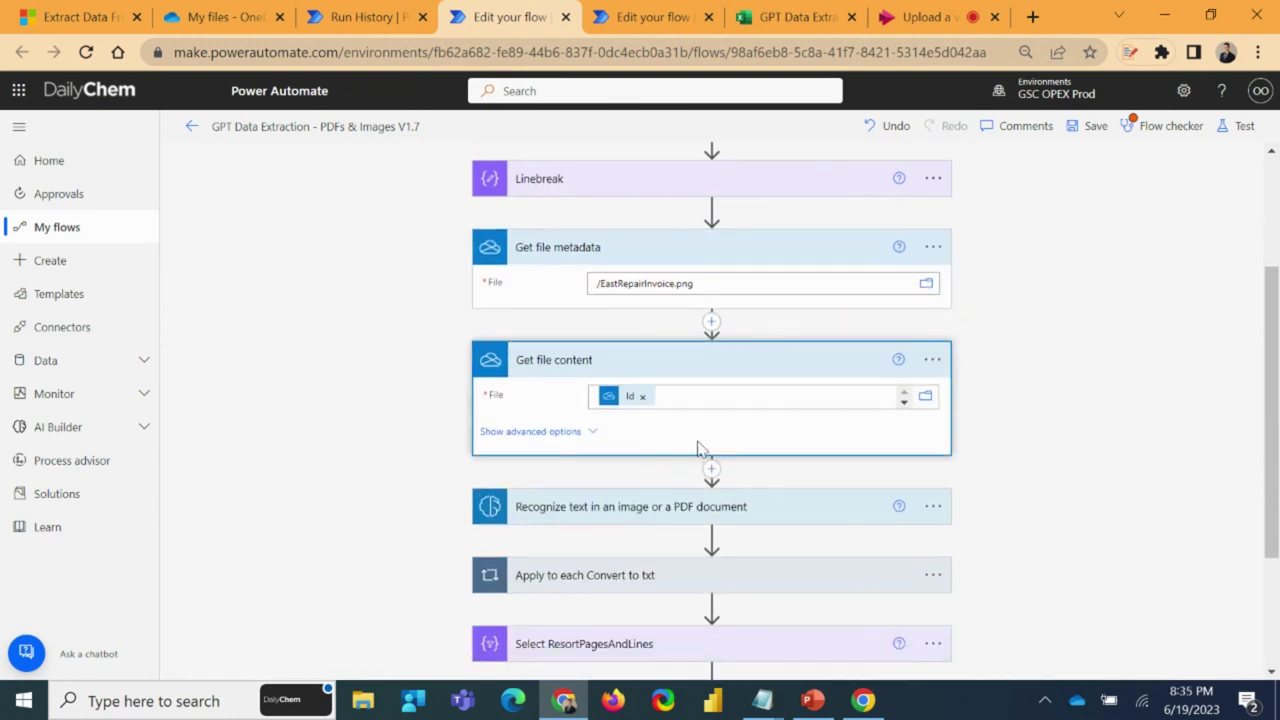
click(612, 507)
scroll(620, 480, down, 1)
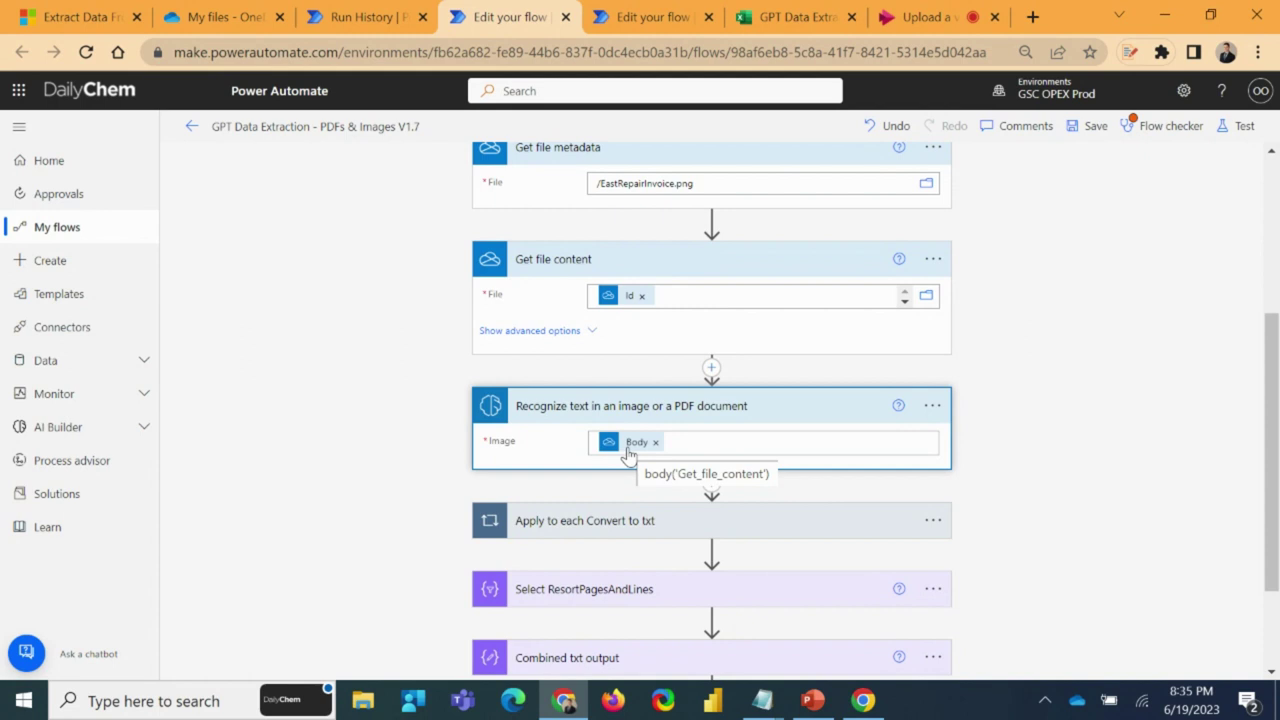
click(612, 522)
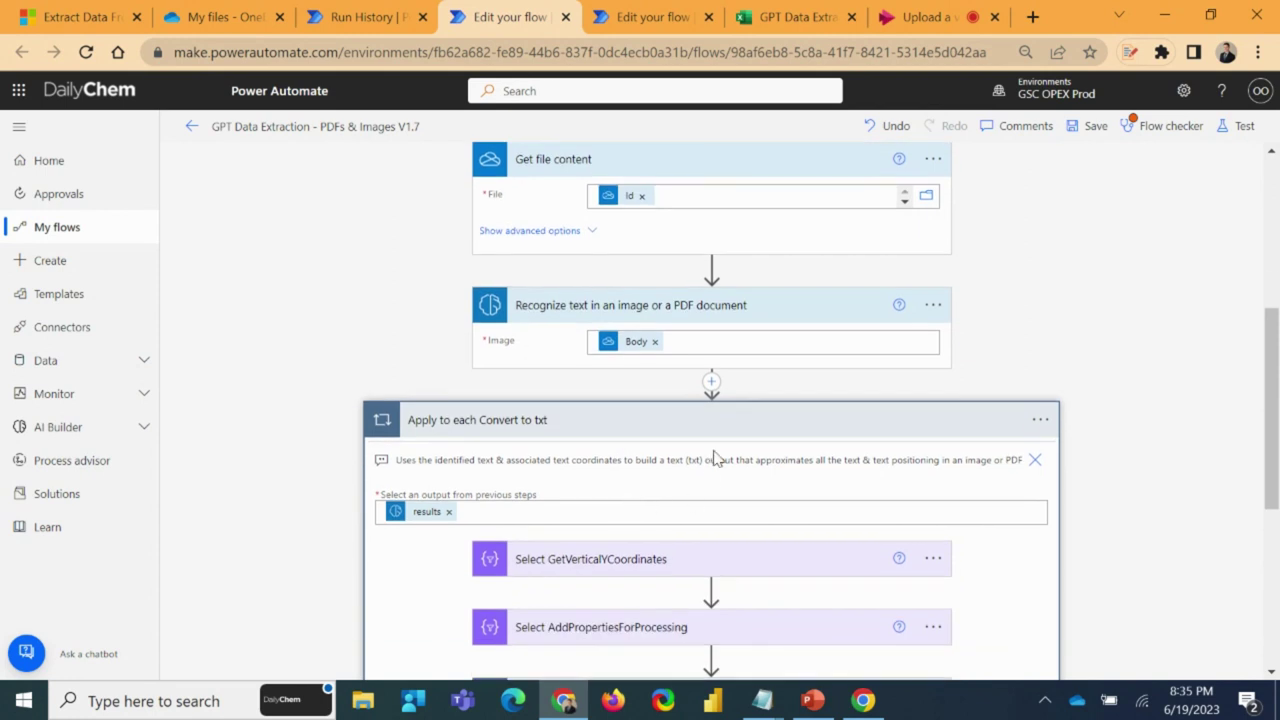
scroll(508, 371, down, 2)
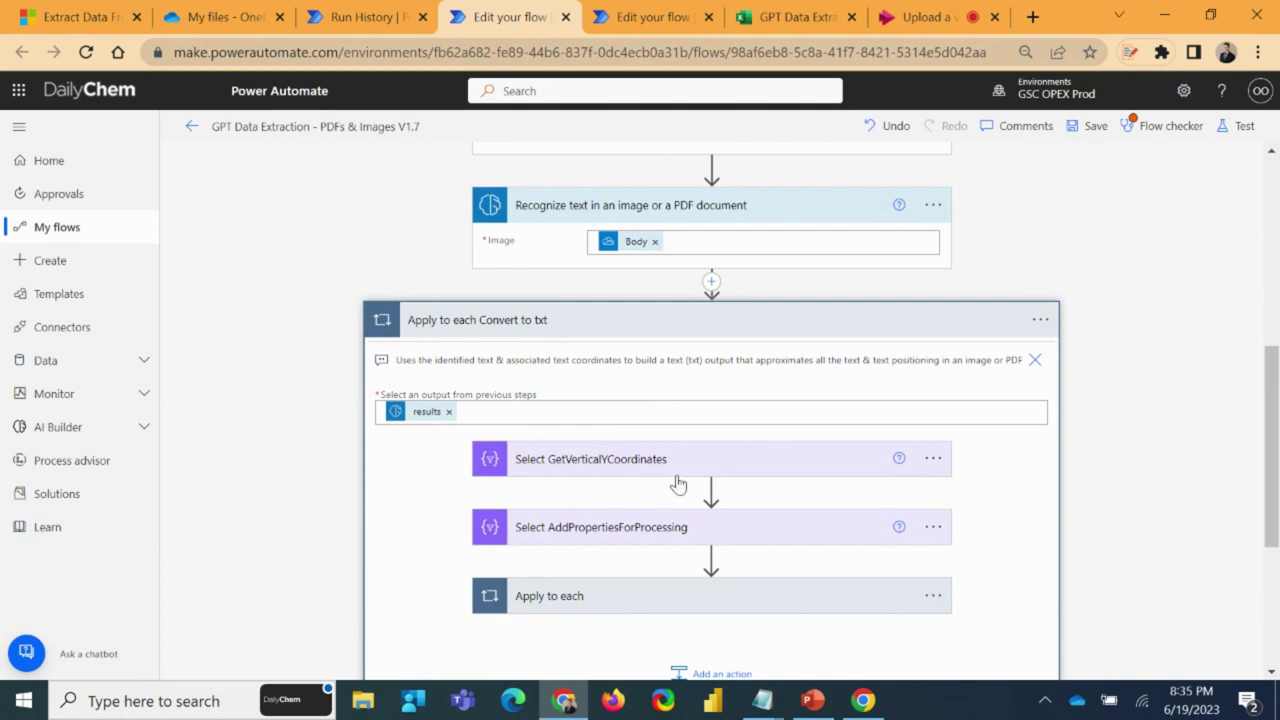
- Examine the recognized text lines and their bounding-box coordinates in the Recognize text output of the V1.7 pre-demo run
click(364, 19)
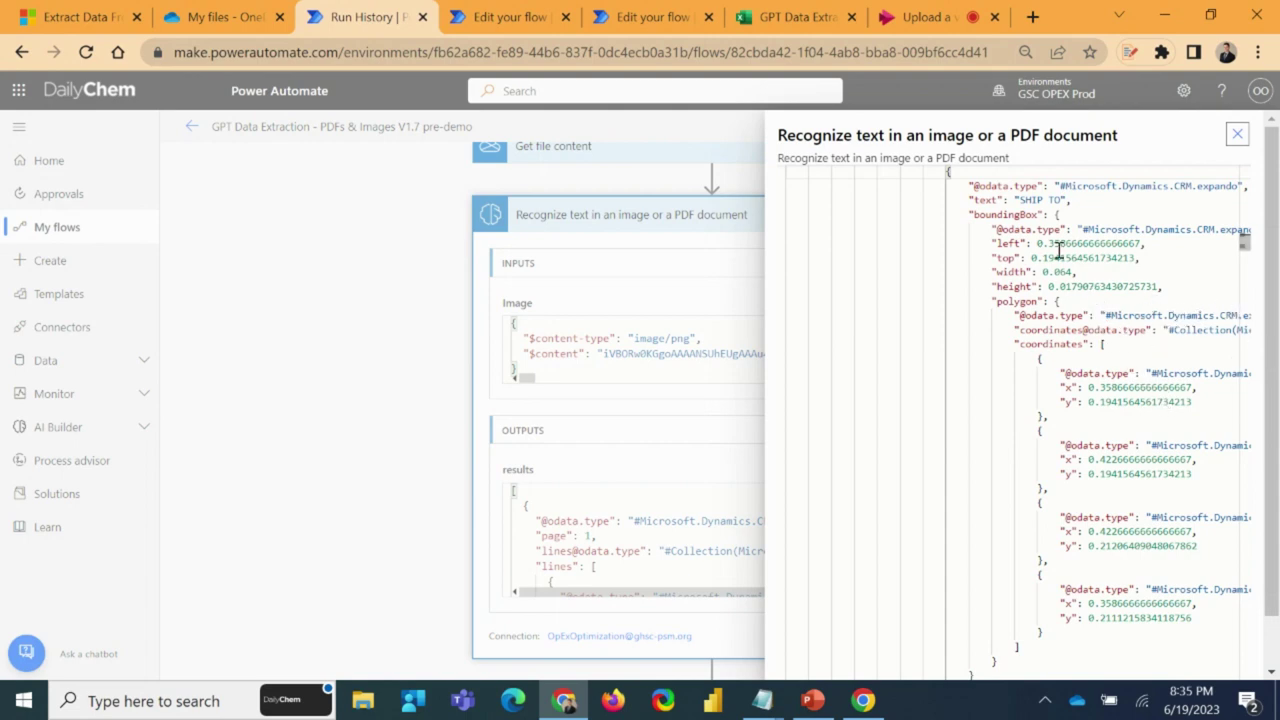
scroll(1100, 290, up, 5)
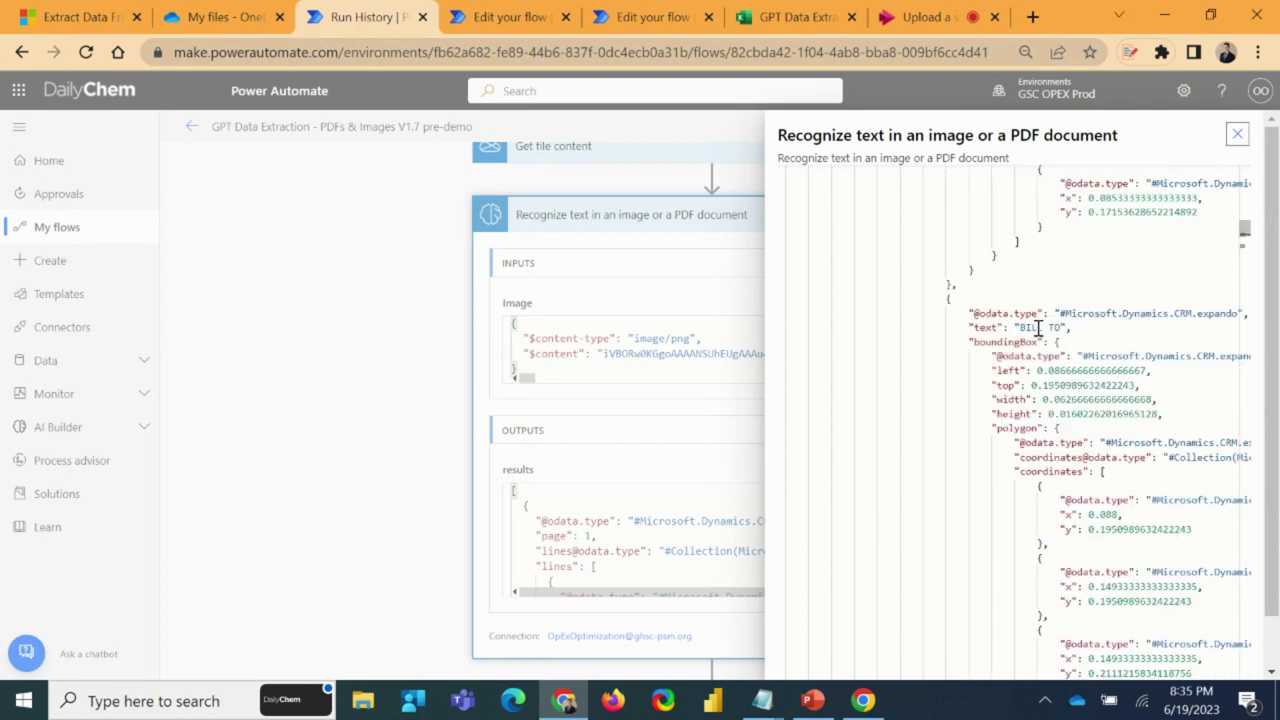
scroll(1075, 372, up, 4)
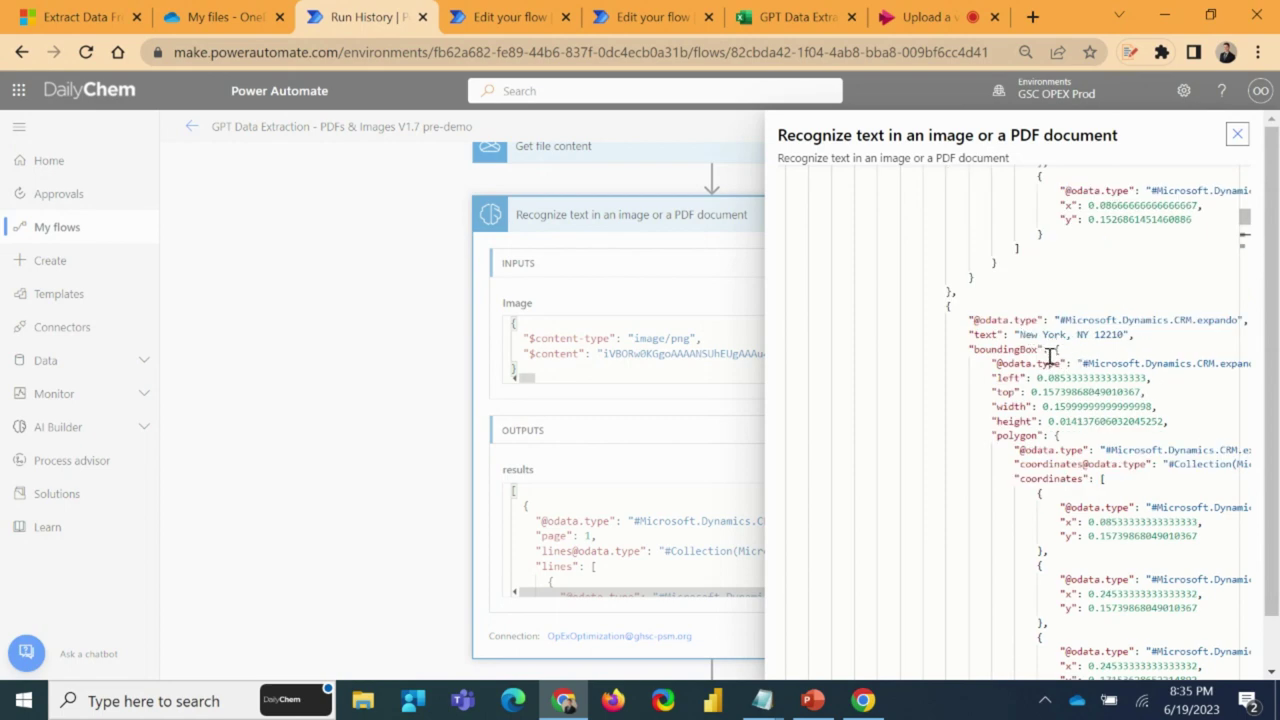
scroll(1050, 360, down, 4)
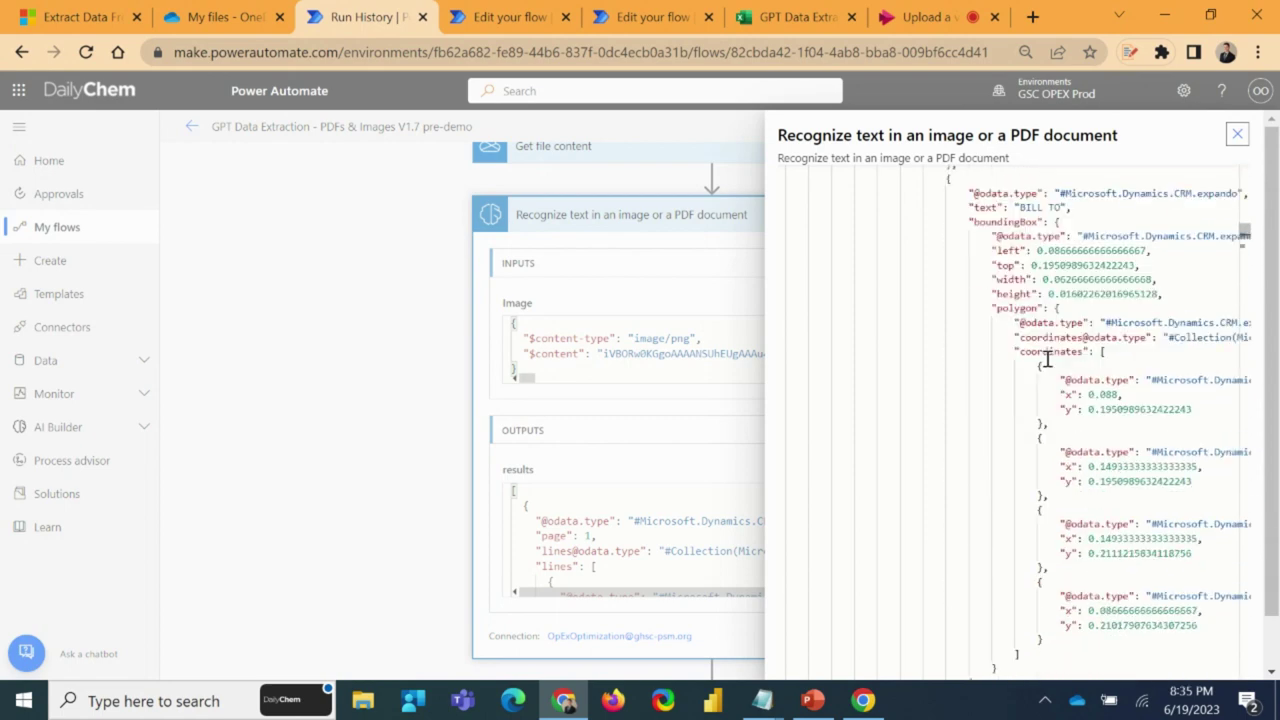
- Compare the SHIP TO text's polygon coordinates in the run output with the Captured Text corner diagram in PowerPoint and the invoice in OneDrive
scroll(1050, 358, down, 5)
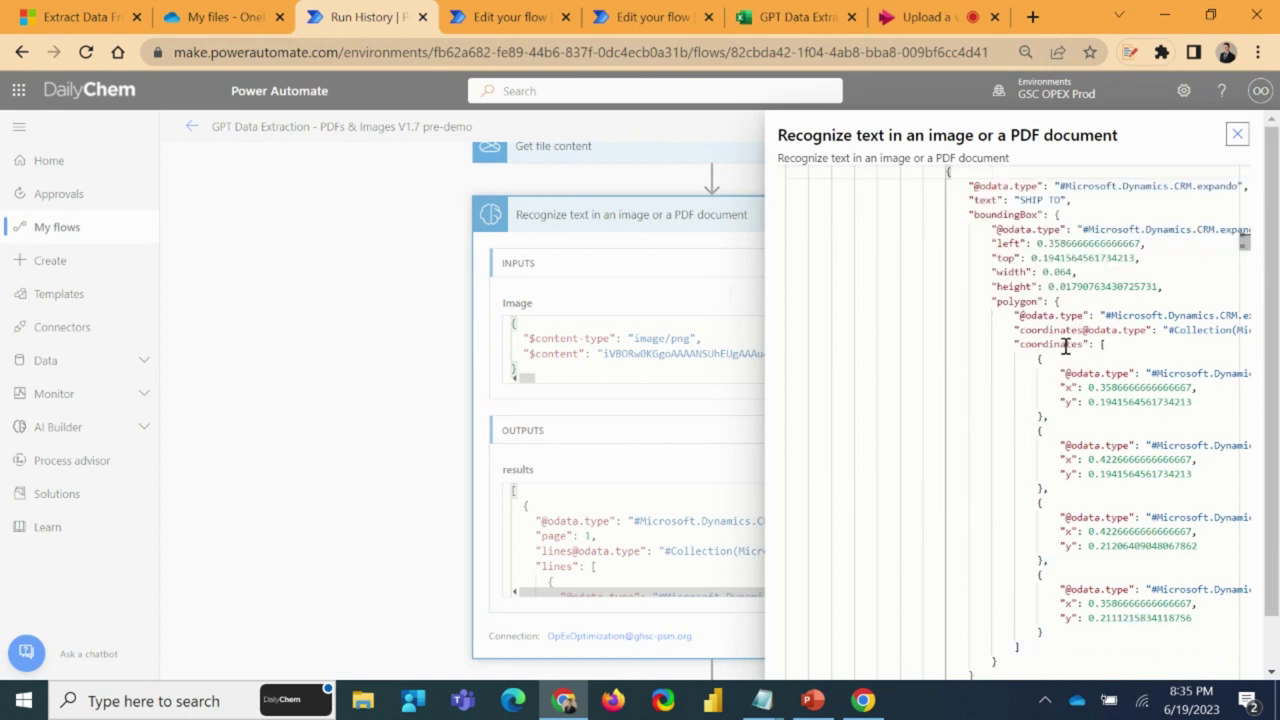
drag(1015, 345, 1066, 638)
click(1113, 386)
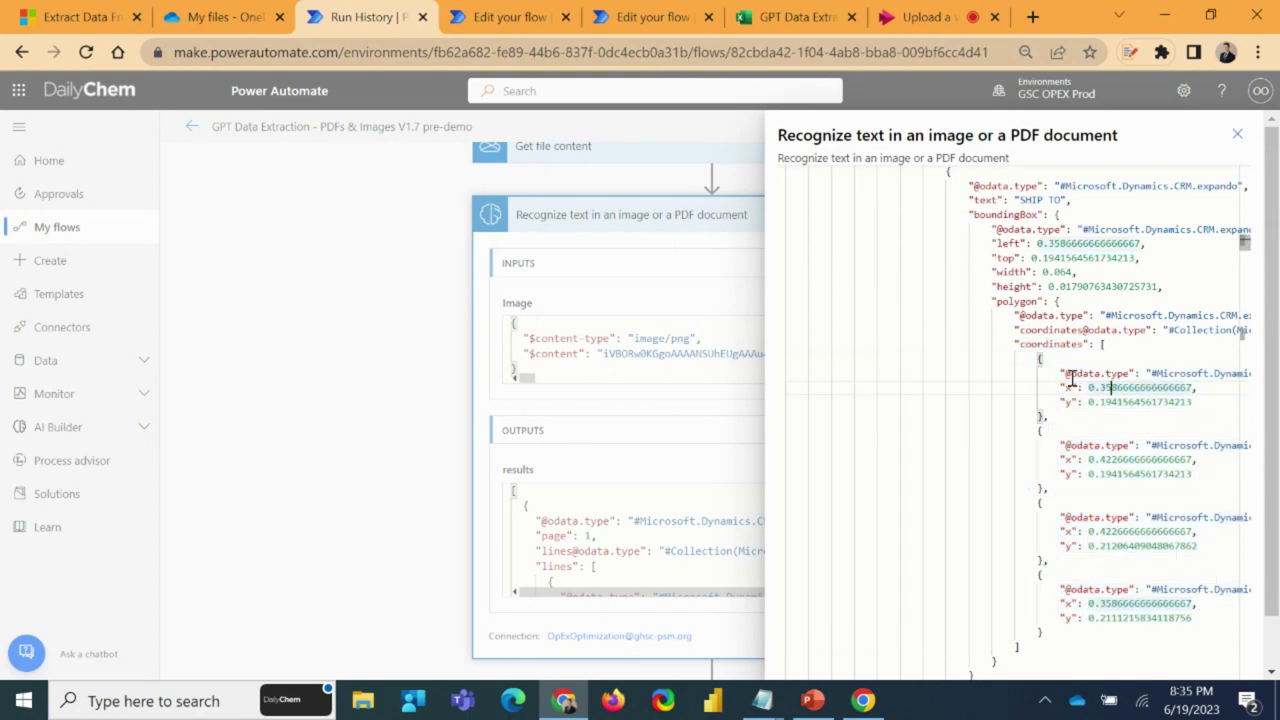
click(812, 700)
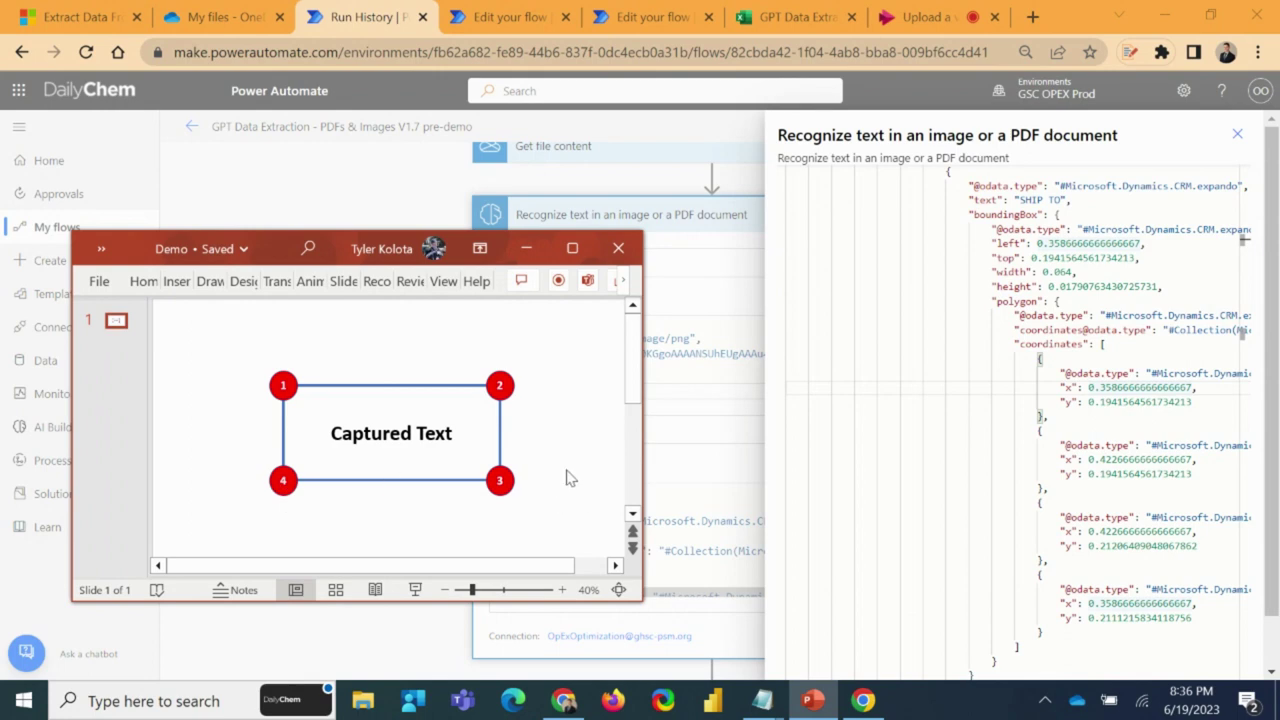
click(224, 13)
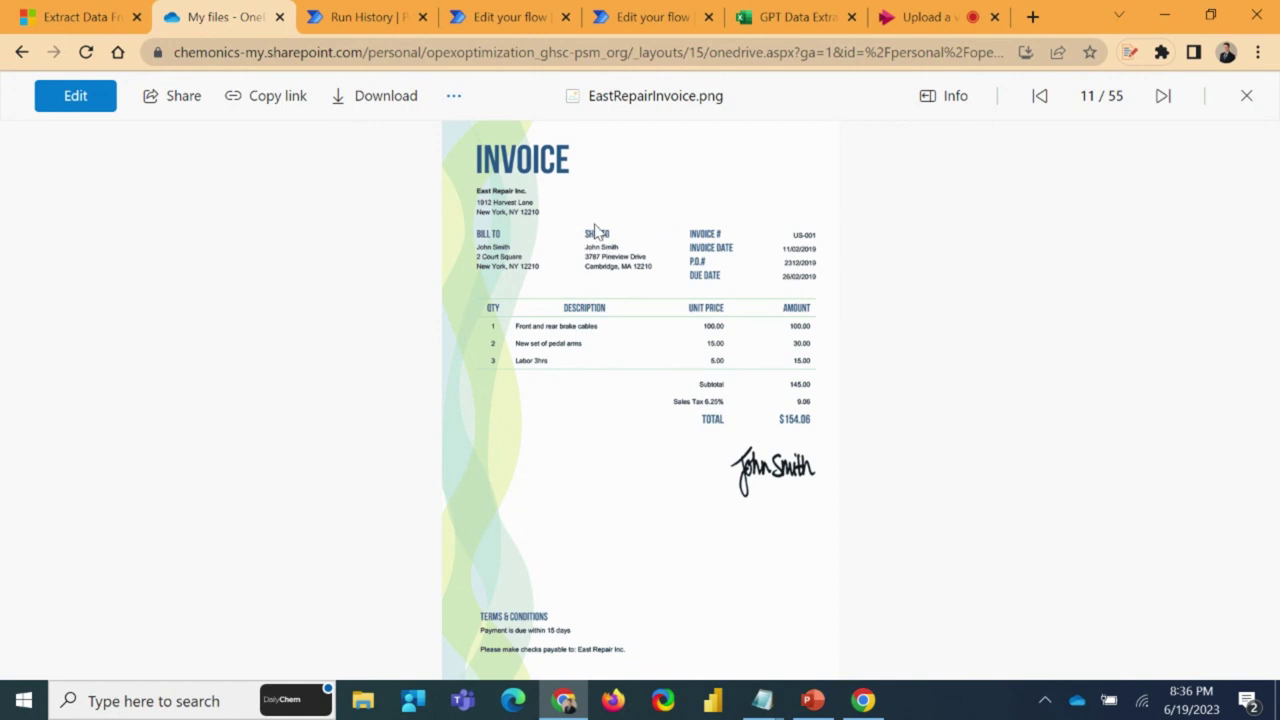
click(811, 703)
click(357, 20)
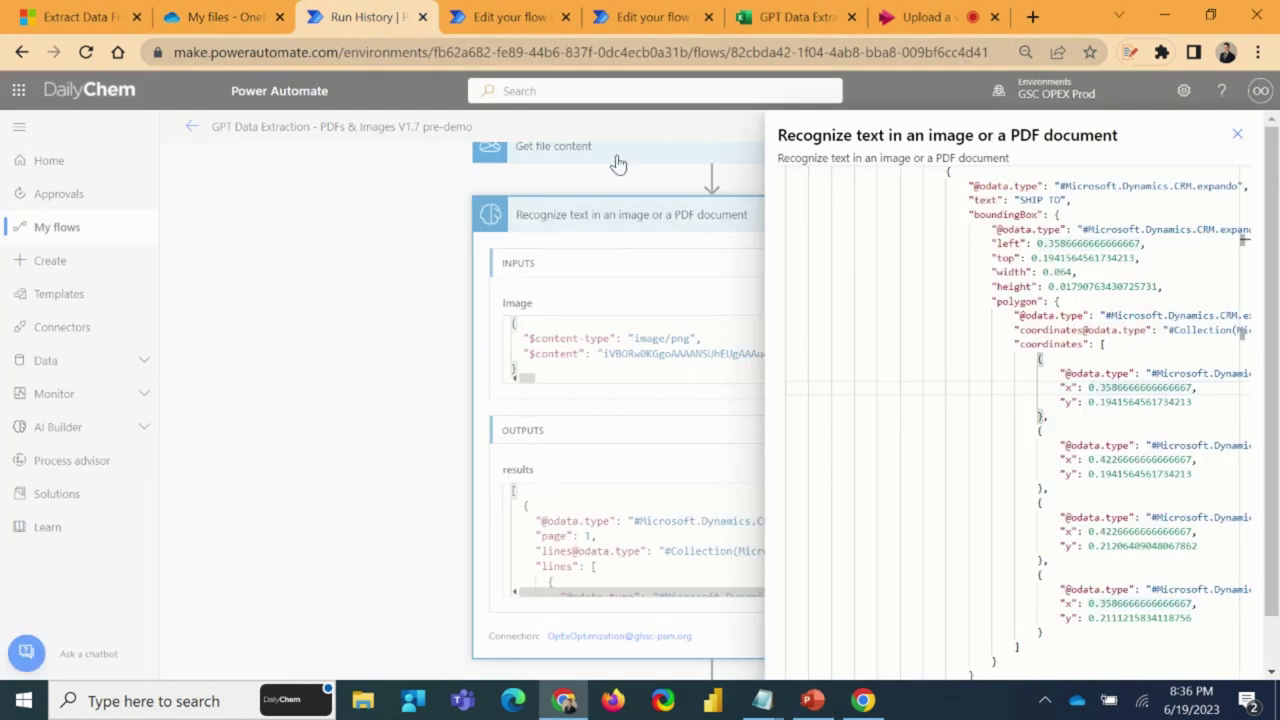
click(811, 703)
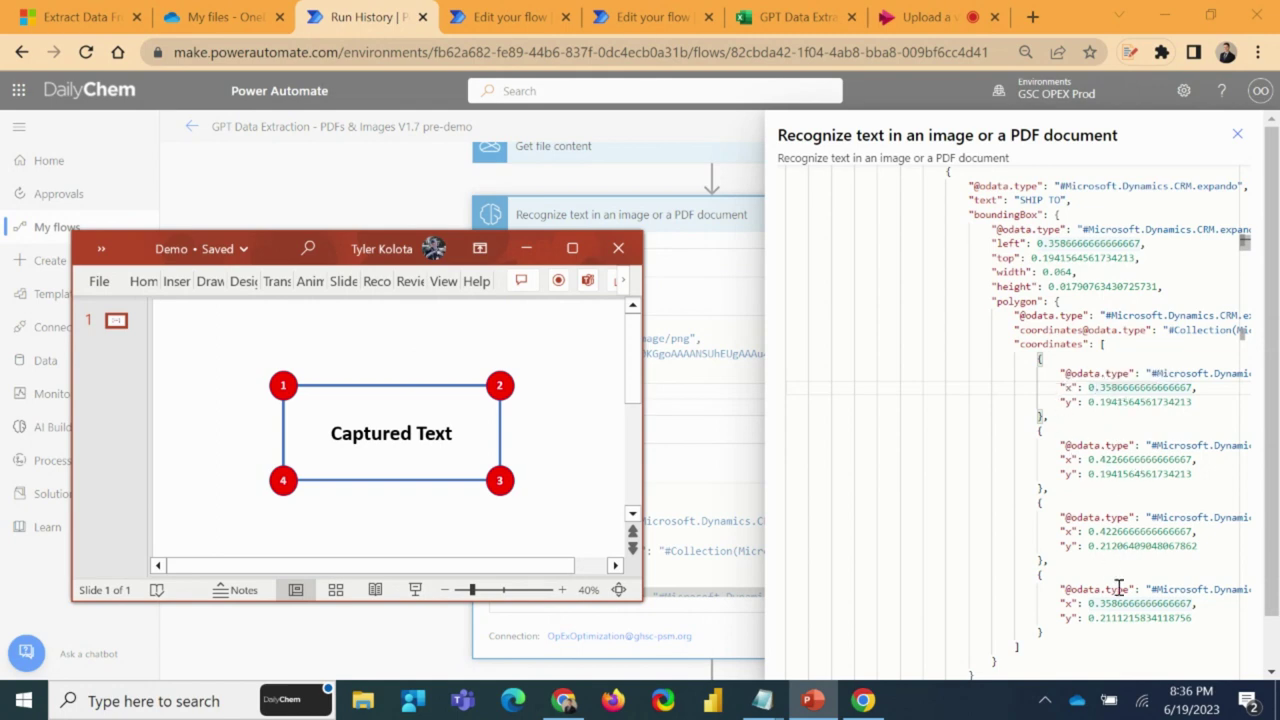
- Expand Select GetVerticalYCoordinates in the V1.7 flow editor and examine its Map expression against the PowerPoint corner diagram and the run's y coordinates
click(486, 22)
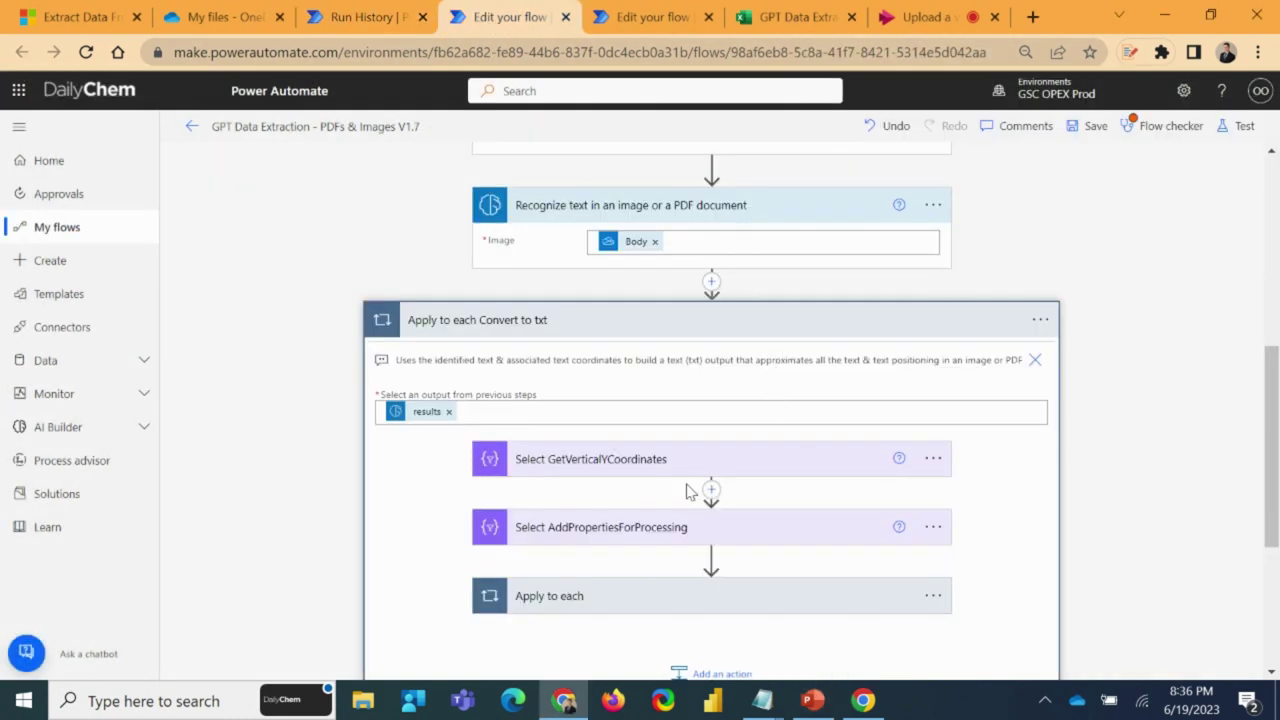
scroll(700, 535, down, 1)
click(603, 362)
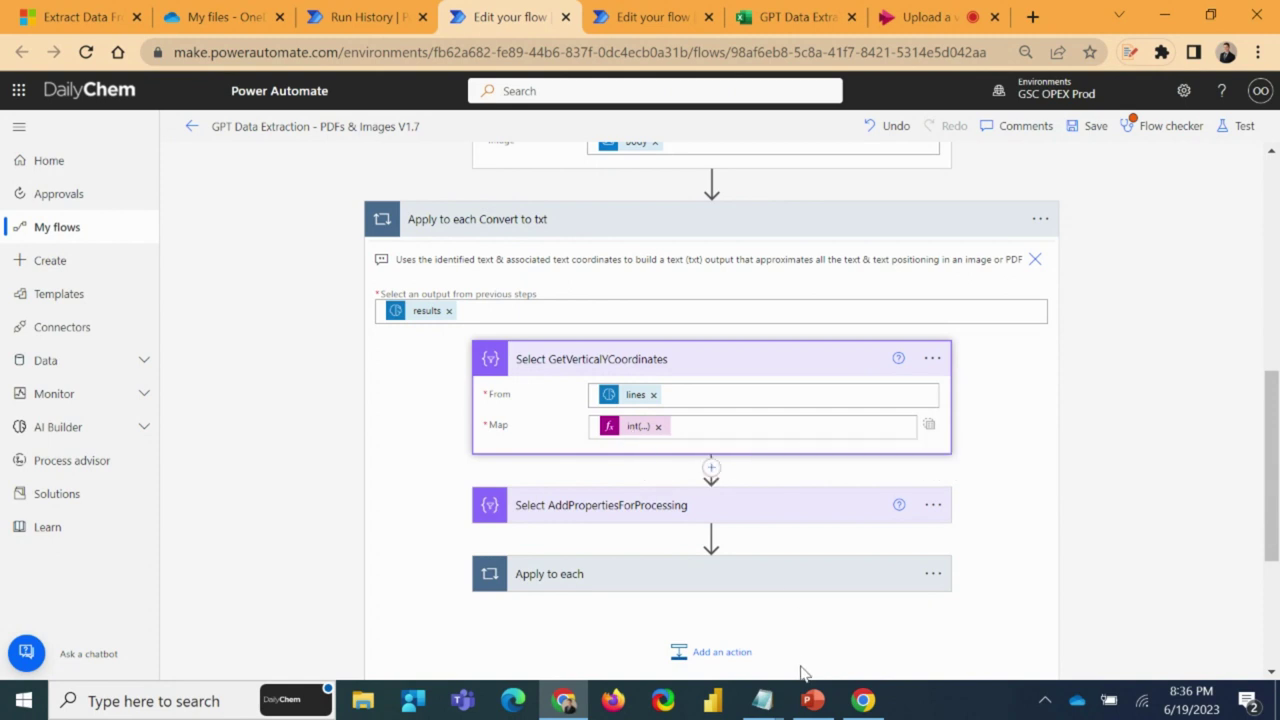
click(812, 700)
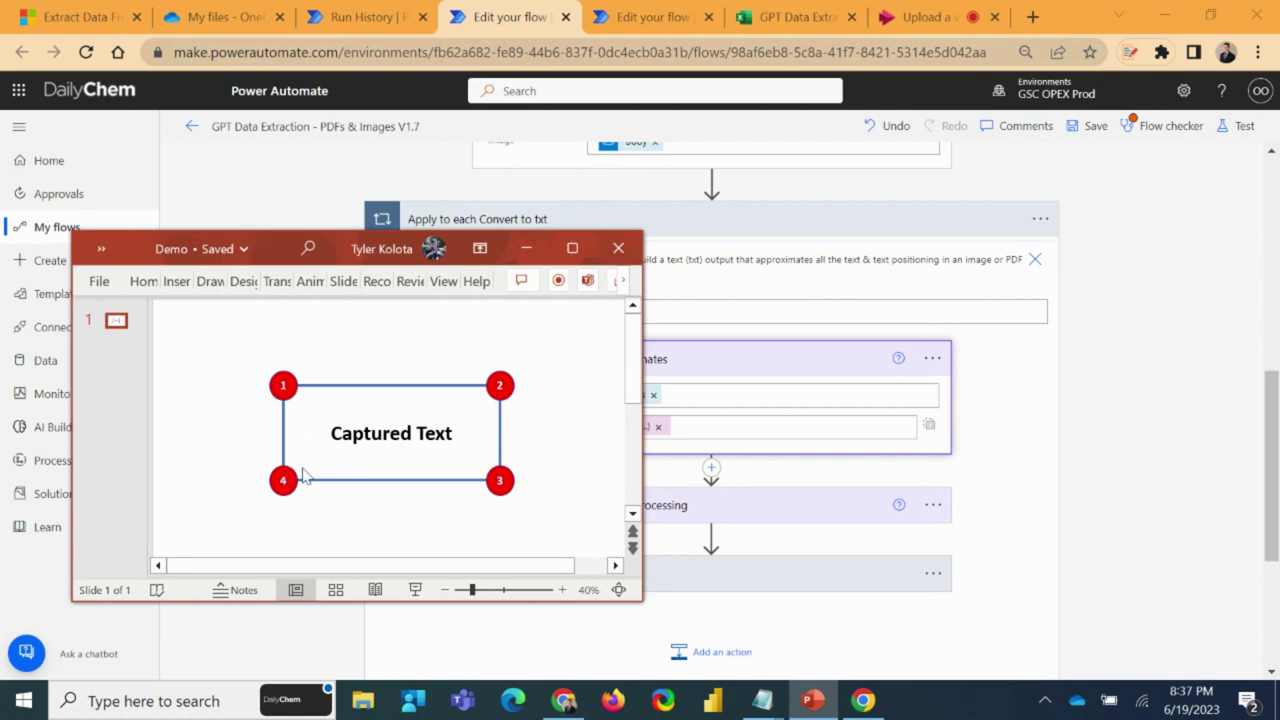
click(533, 255)
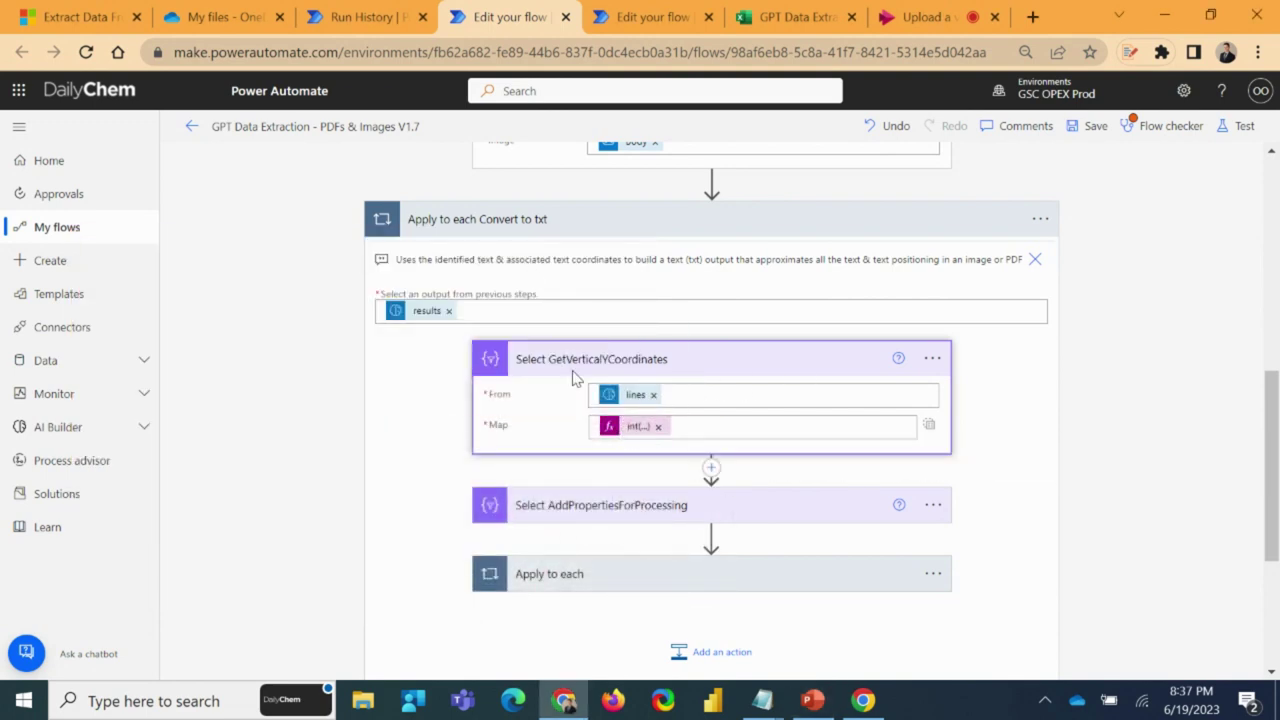
click(370, 20)
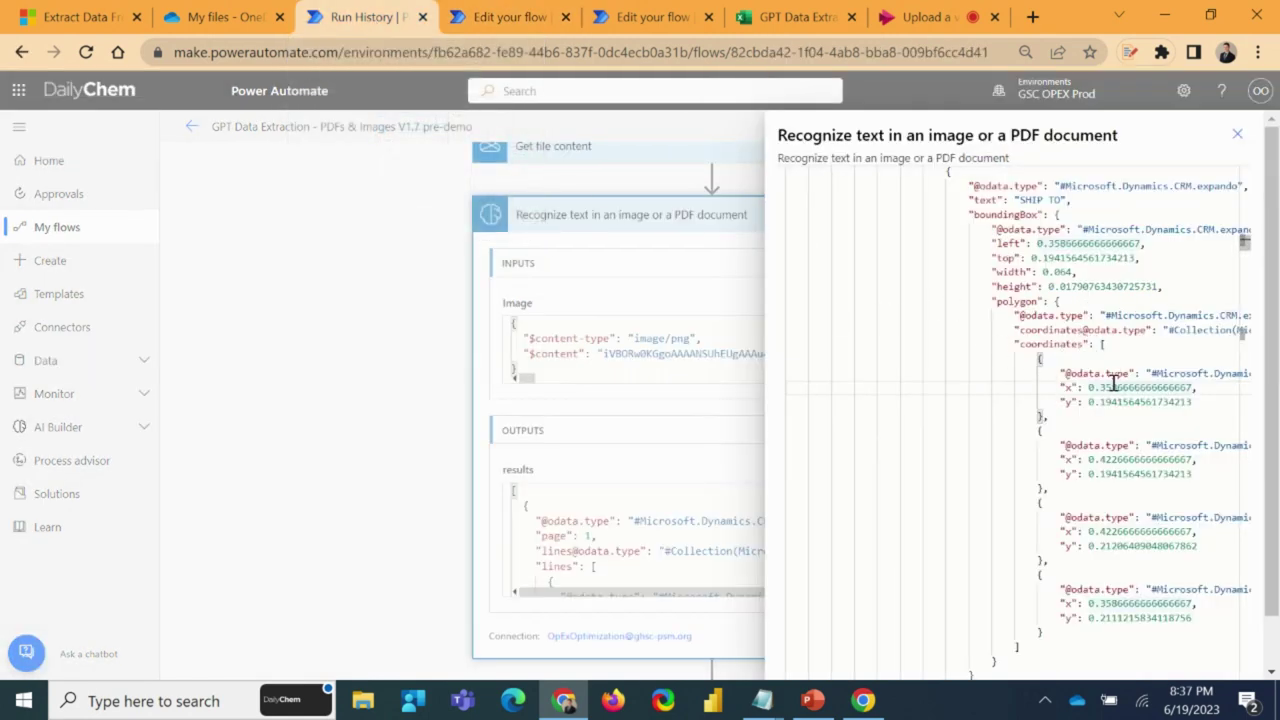
scroll(1100, 360, up, 5)
scroll(1058, 314, up, 5)
scroll(1053, 317, down, 10)
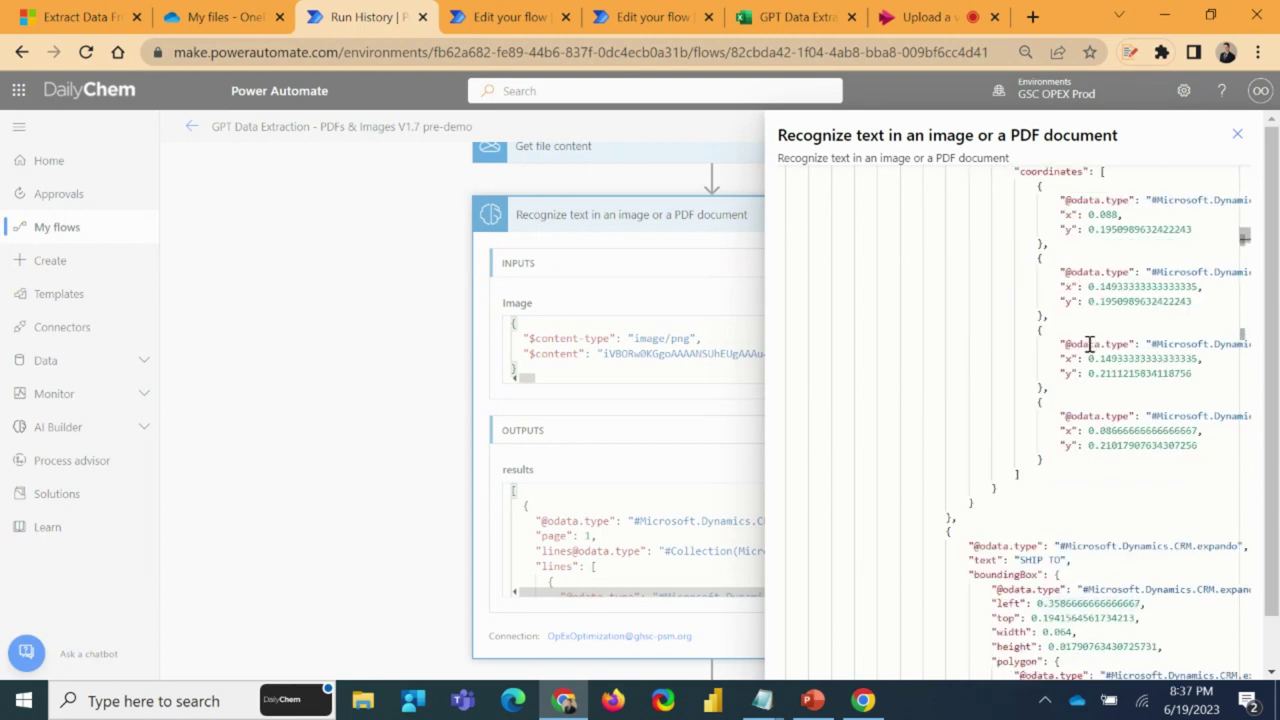
click(494, 12)
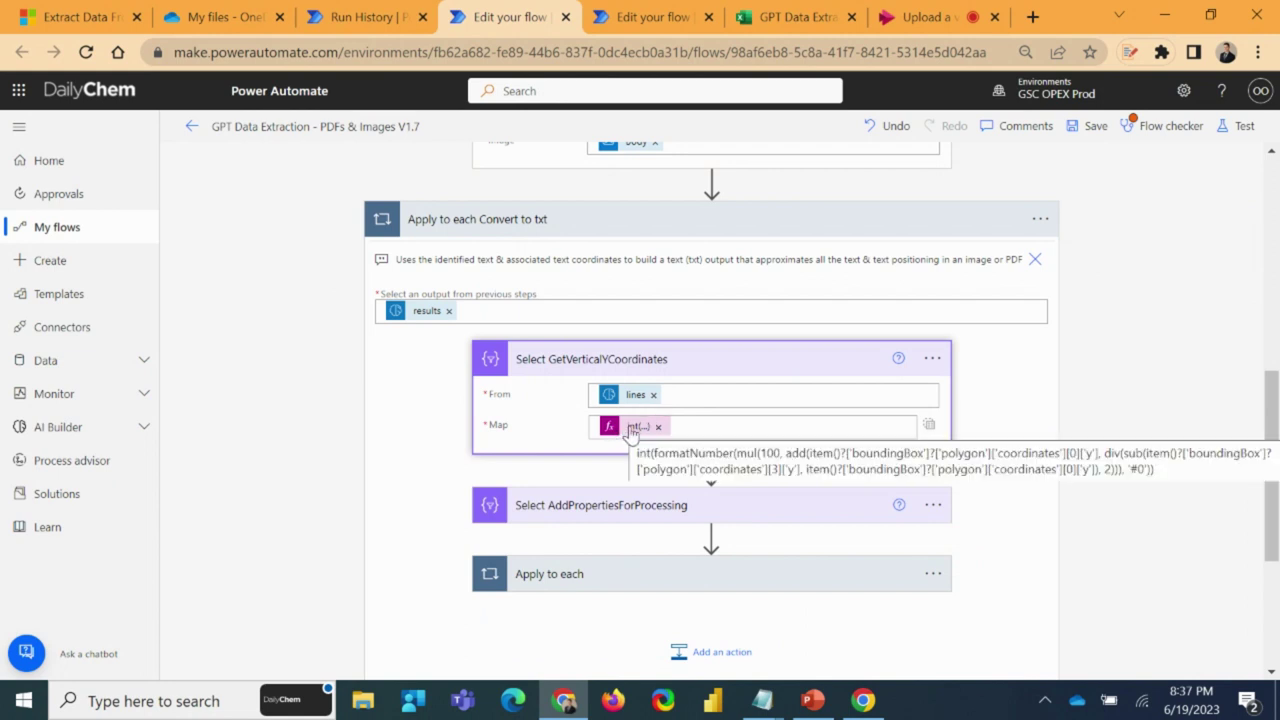
- Expand the inner Apply to each, examine its union expression, and relate it to the text rows on the OneDrive invoice
click(585, 578)
scroll(646, 474, down, 1)
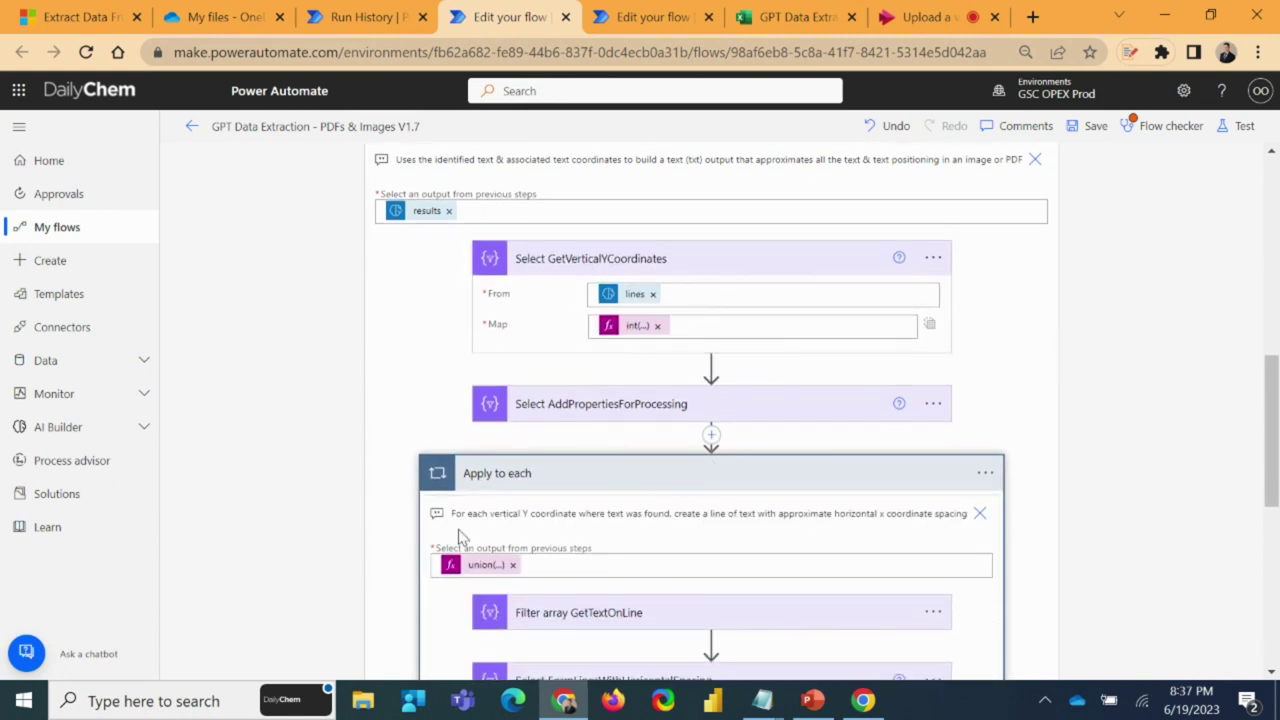
mouse_move(476, 572)
click(245, 16)
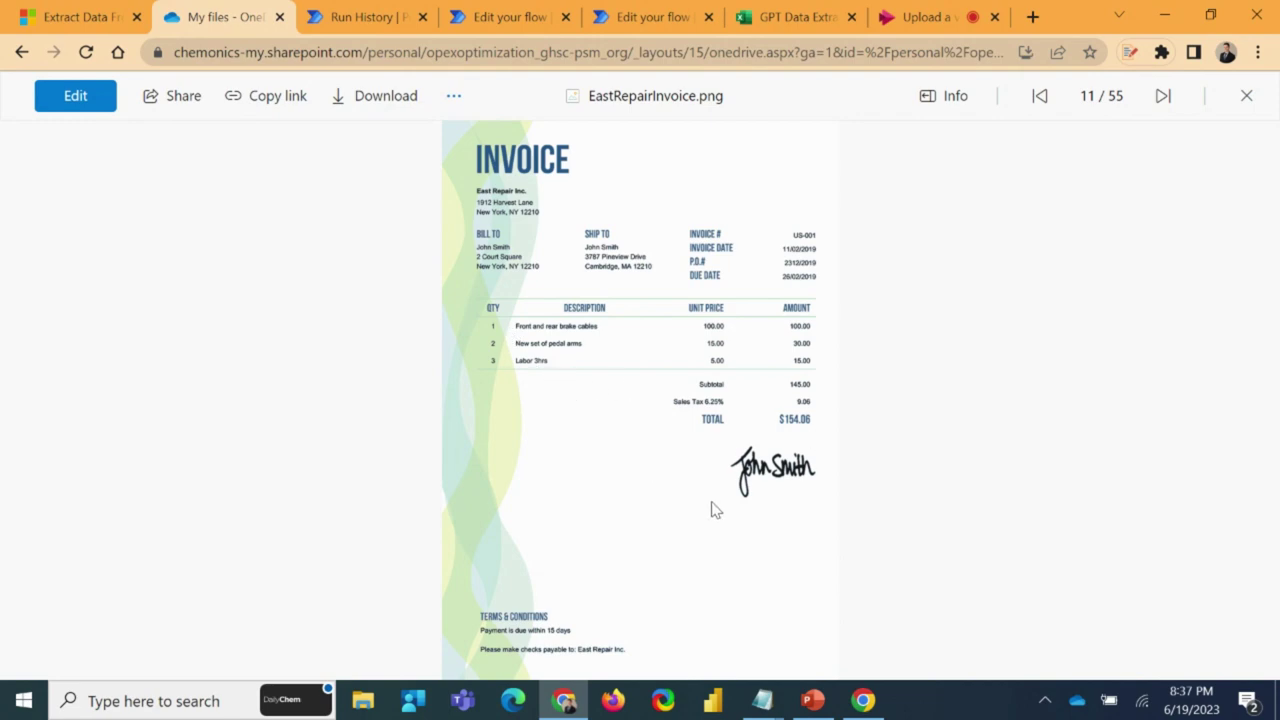
click(366, 14)
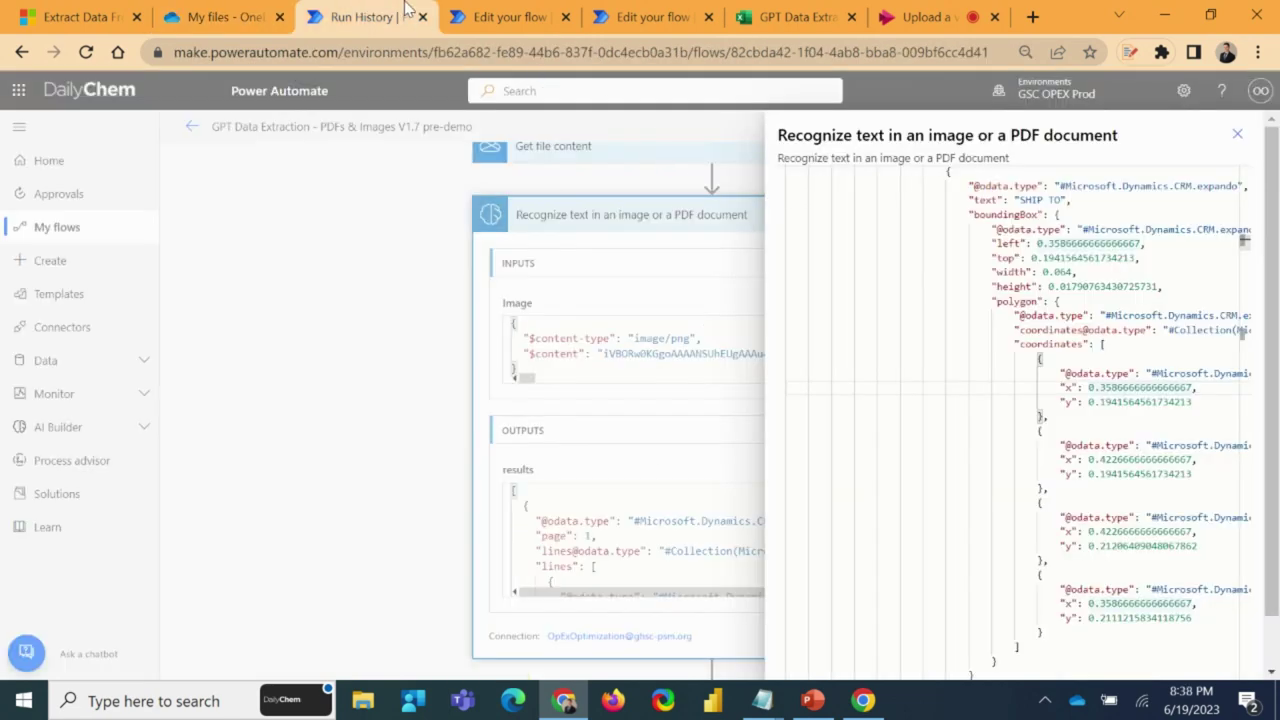
key(ctrl+Tab)
- Expand Select AddPropertiesForProcessing and examine its addProperty expression for SortX alongside the Captured Text diagram in PowerPoint
scroll(766, 286, down, 1)
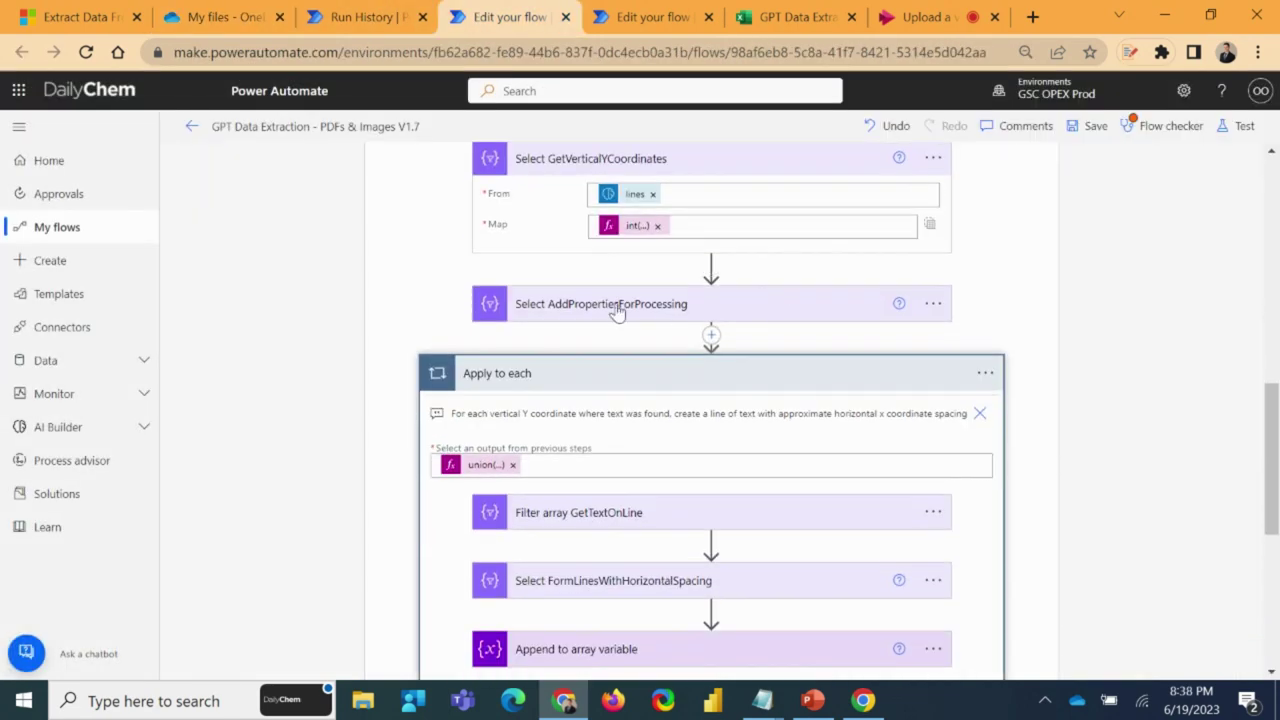
click(614, 306)
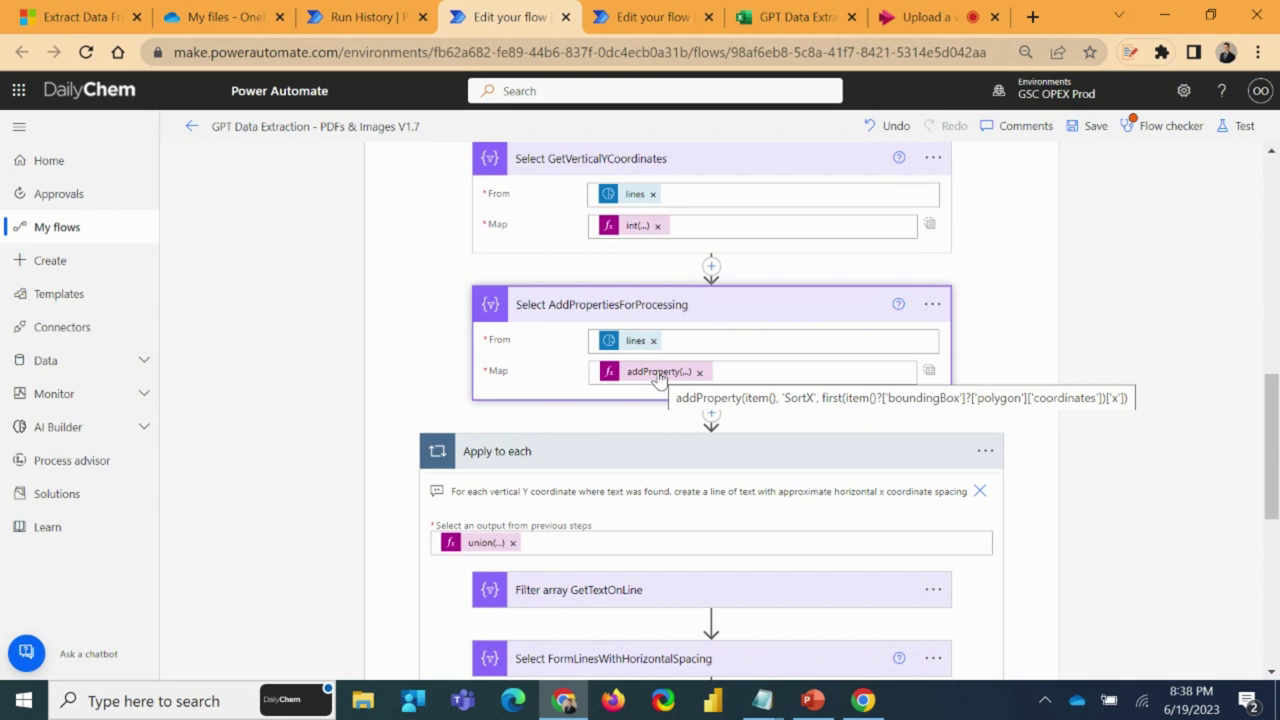
click(812, 700)
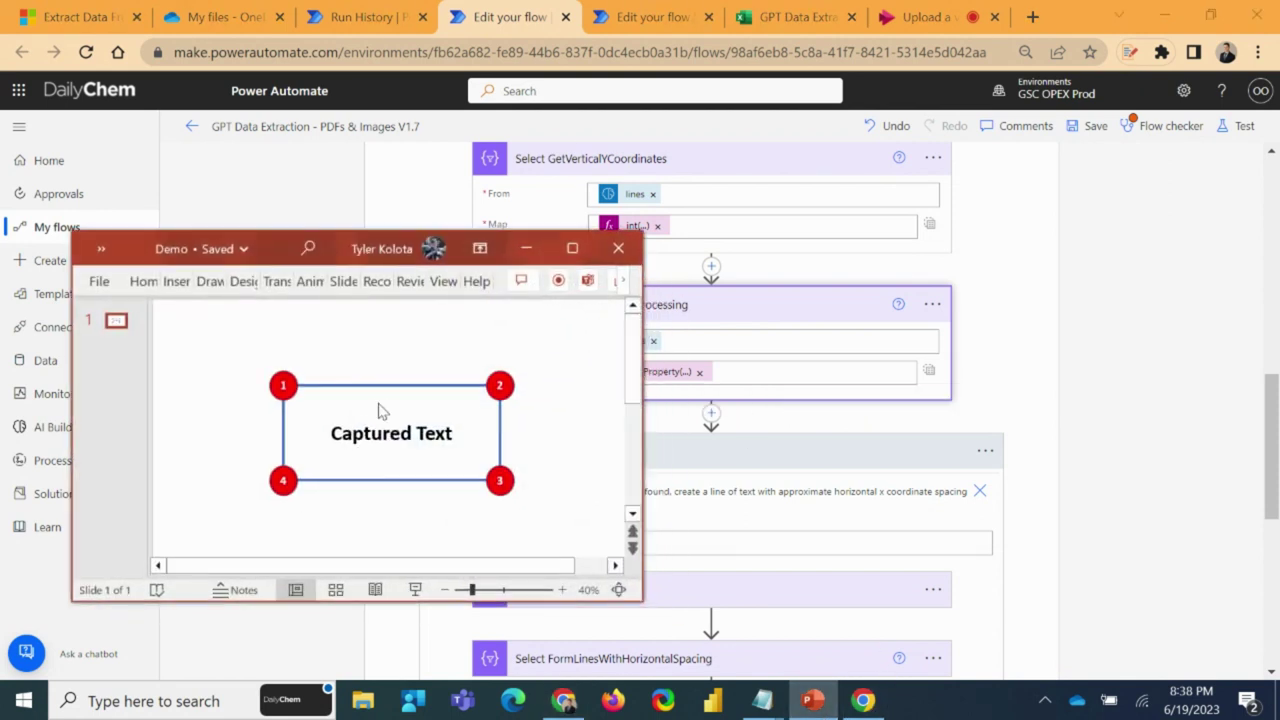
click(526, 248)
- Expand Filter array GetTextOnLine and examine its sort expression and Current item condition, comparing them with the invoice's text rows in OneDrive
scroll(603, 482, down, 1)
click(614, 490)
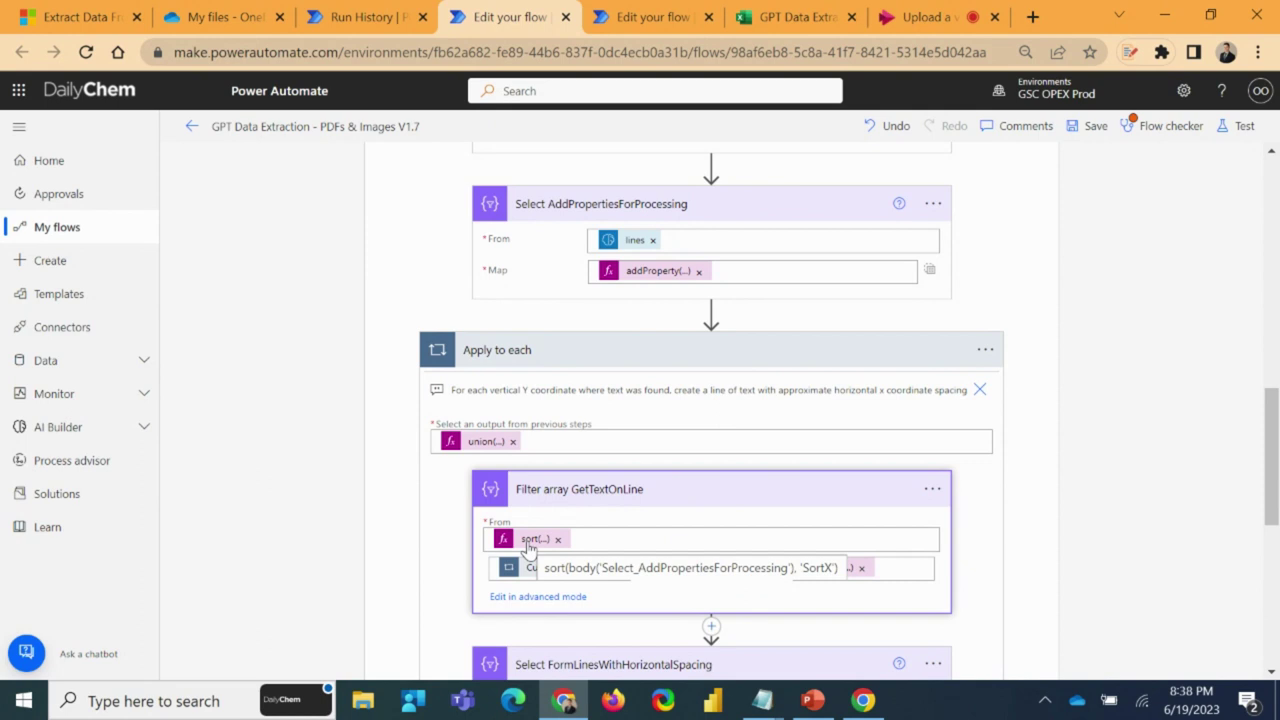
click(236, 17)
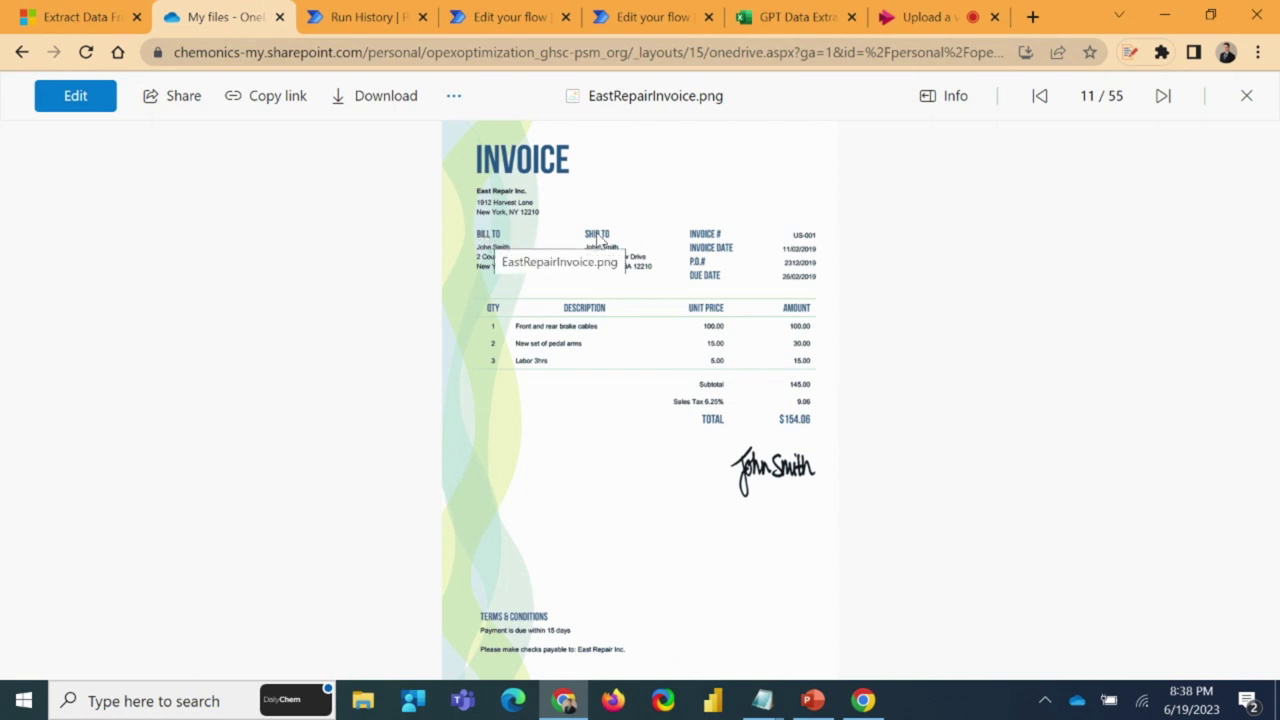
click(357, 17)
click(499, 17)
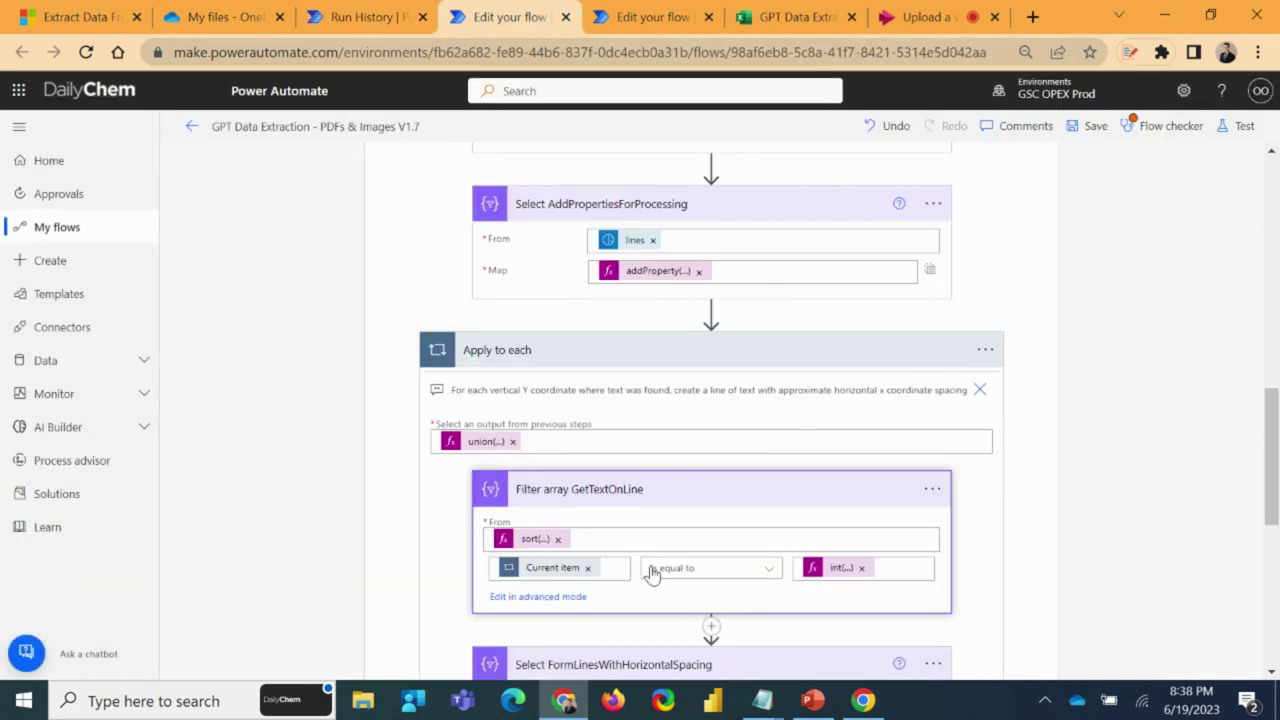
scroll(655, 565, down, 1)
mouse_move(543, 477)
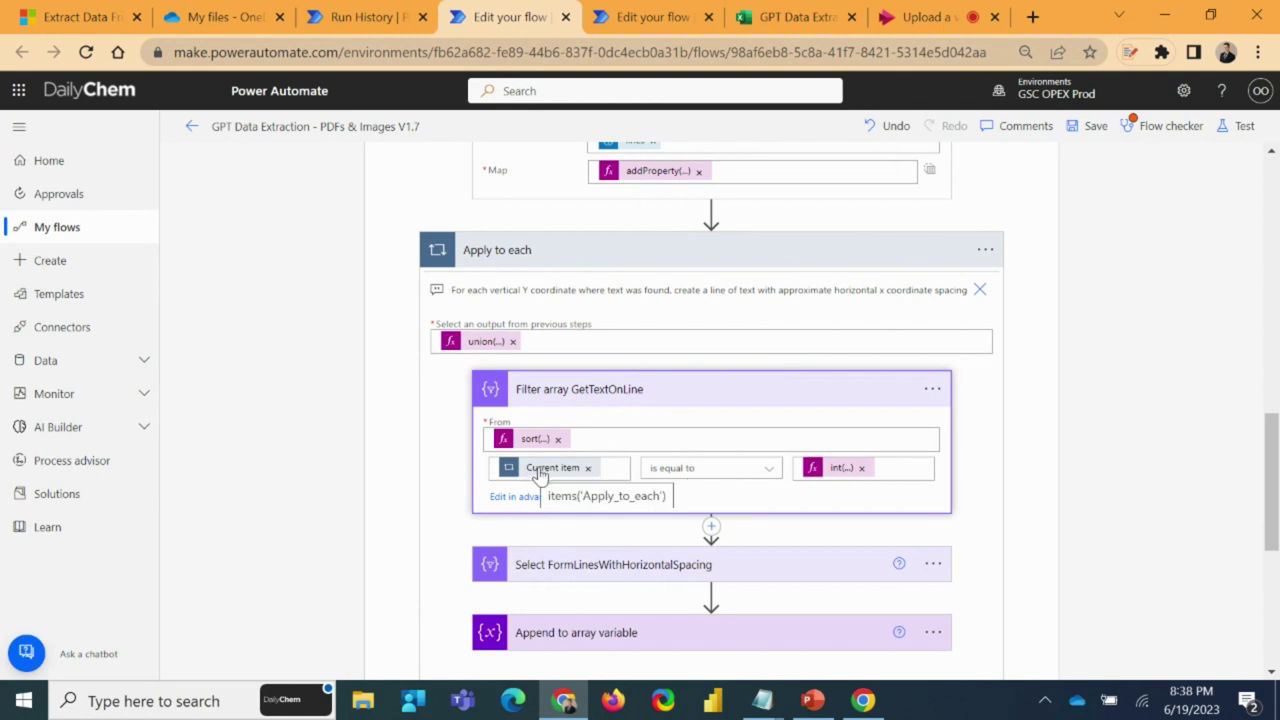
click(225, 17)
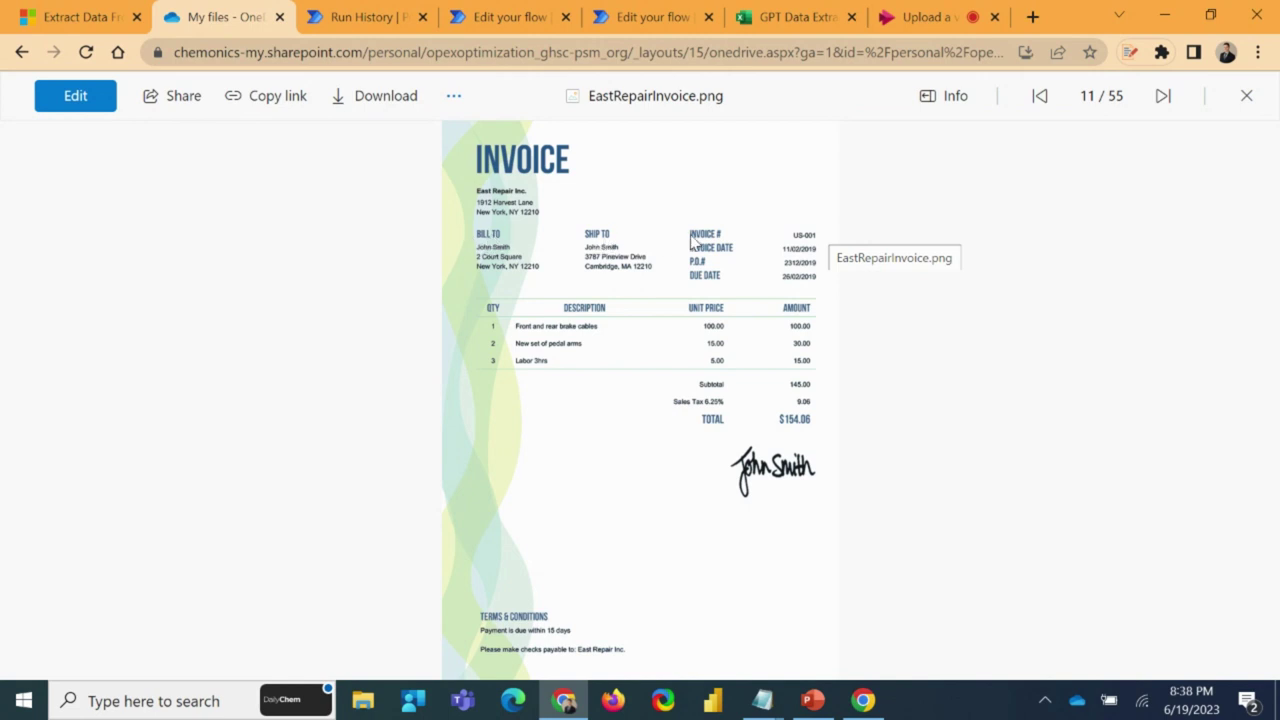
click(375, 17)
click(457, 12)
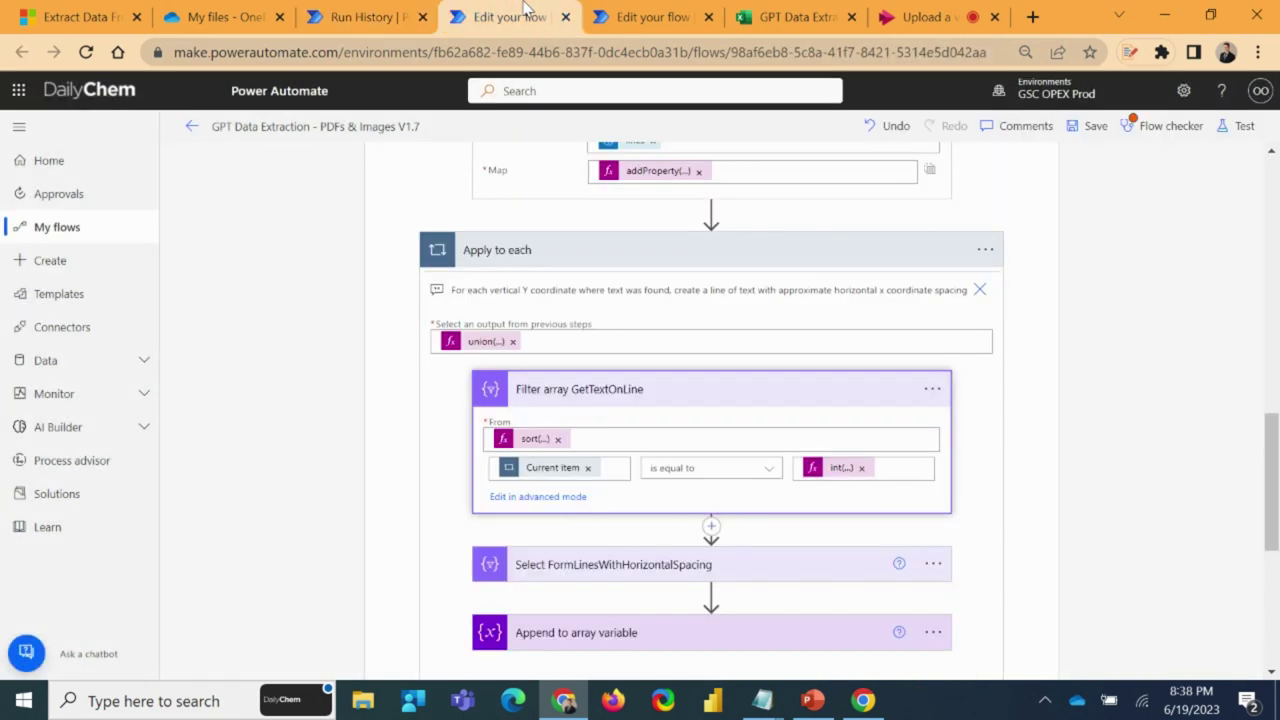
- Expand Select FormLinesWithHorizontalSpacing and examine its range and concat expressions
scroll(565, 475, down, 1)
click(567, 475)
scroll(620, 432, down, 1)
mouse_move(620, 430)
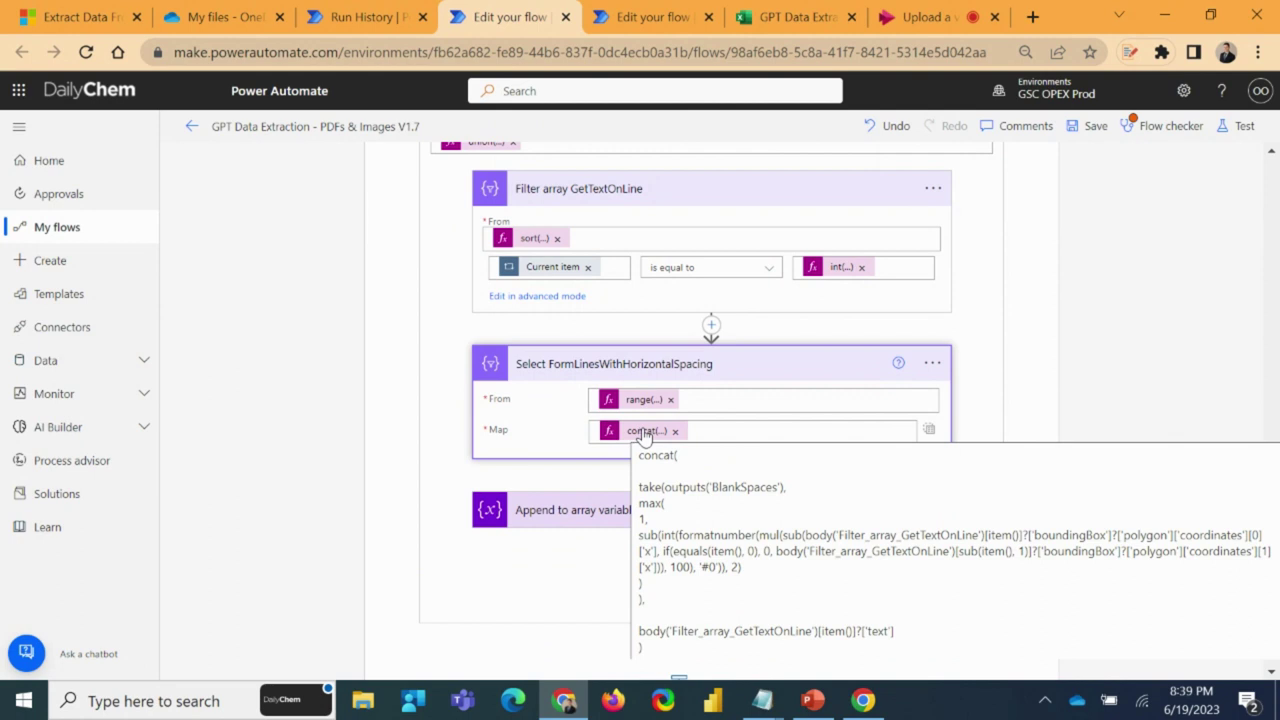
mouse_move(645, 410)
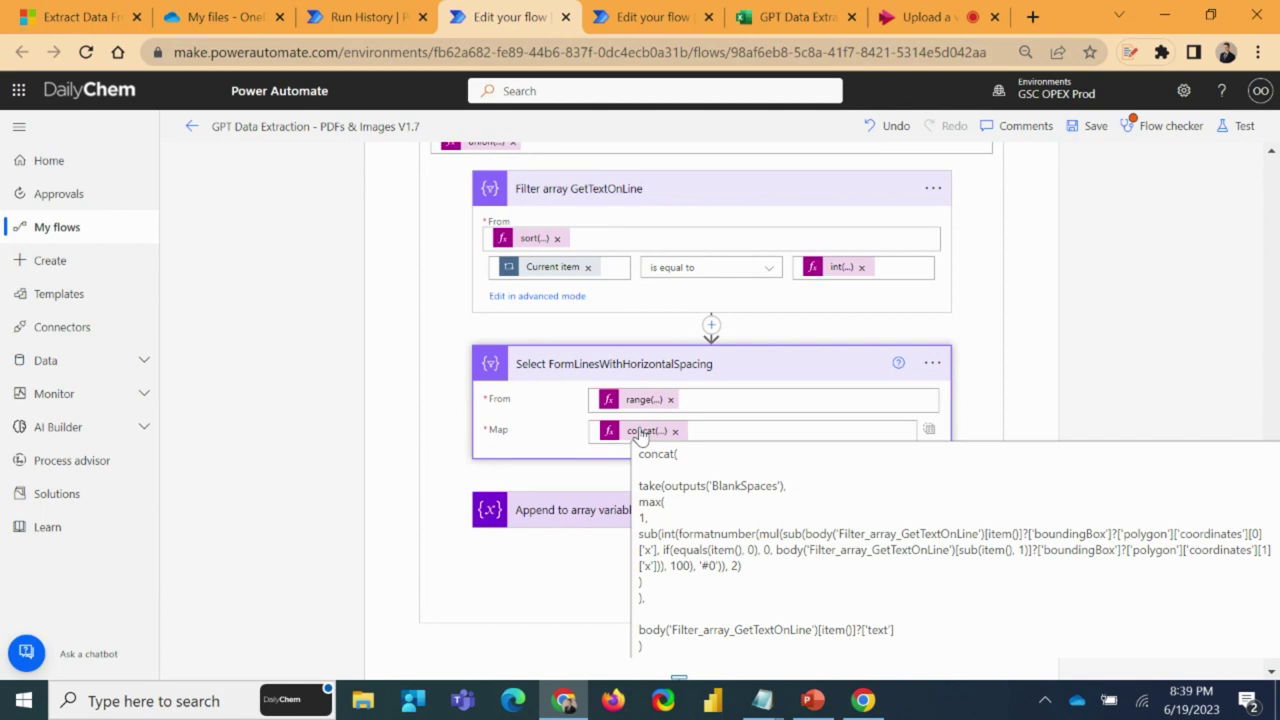
- Expand the BlankSpaces action near the start of the flow, inspect the spaces in its Inputs, and collapse it again
scroll(640, 438, up, 15)
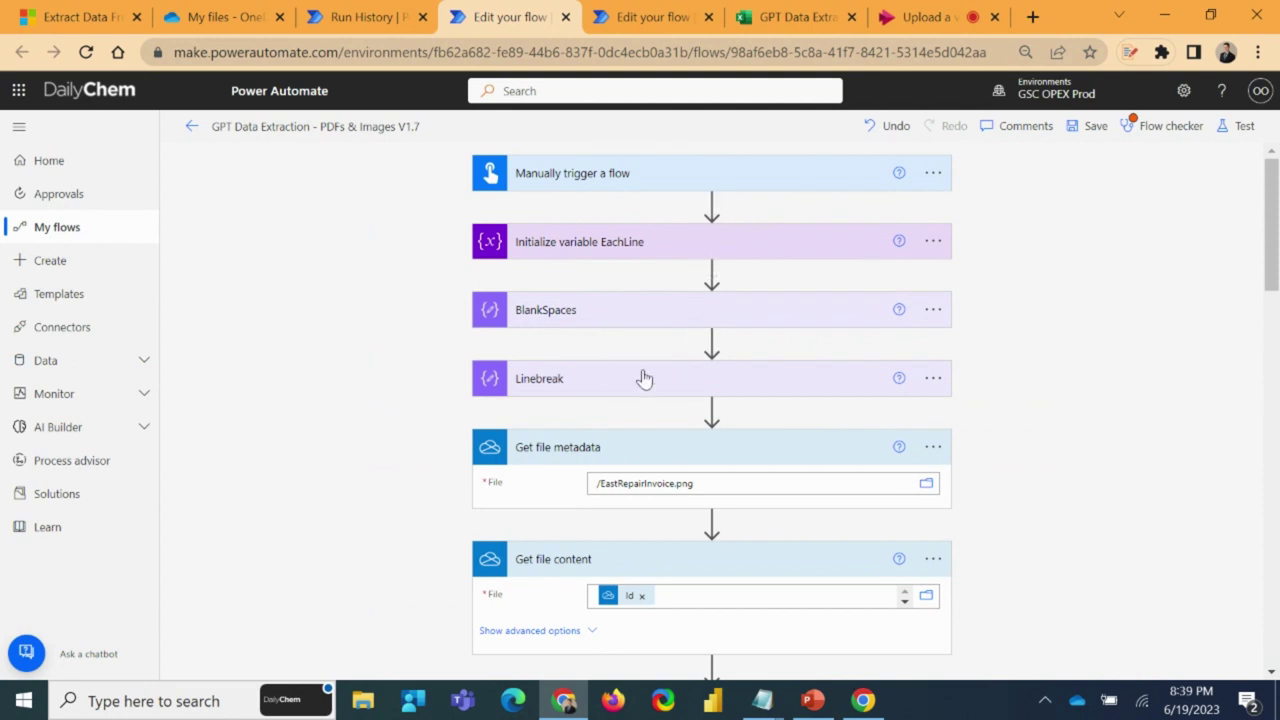
click(556, 318)
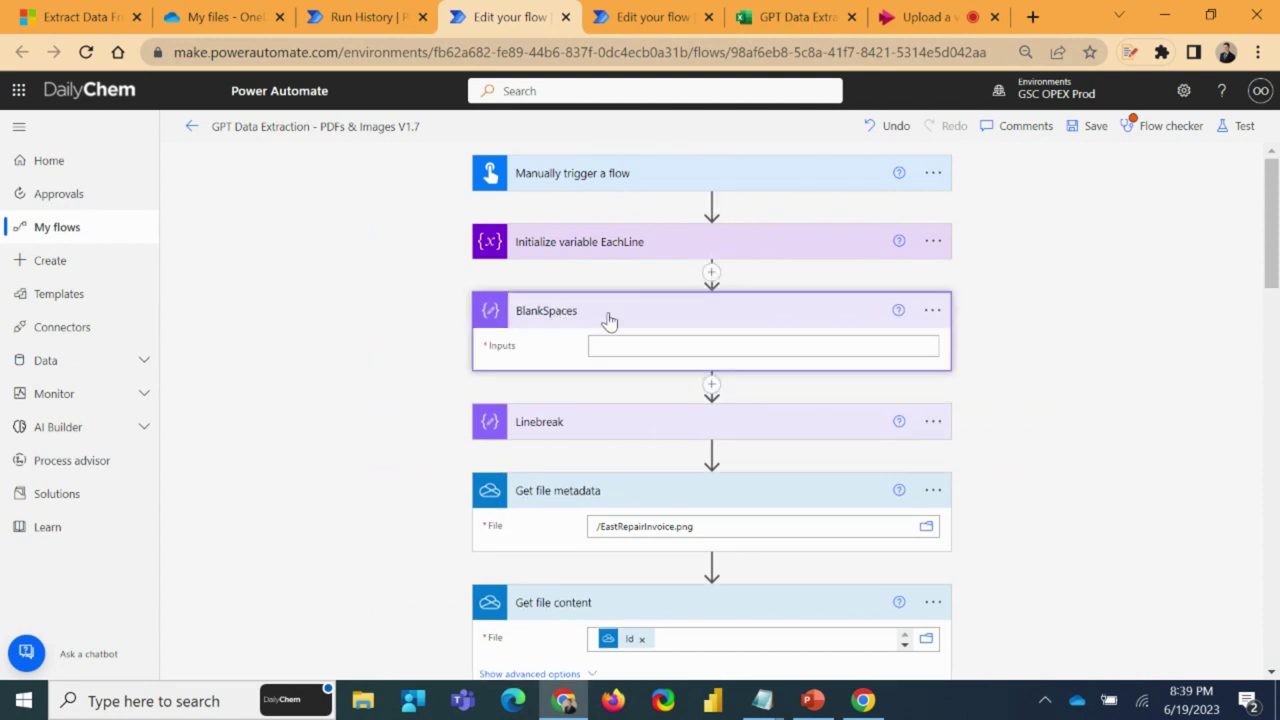
click(640, 346)
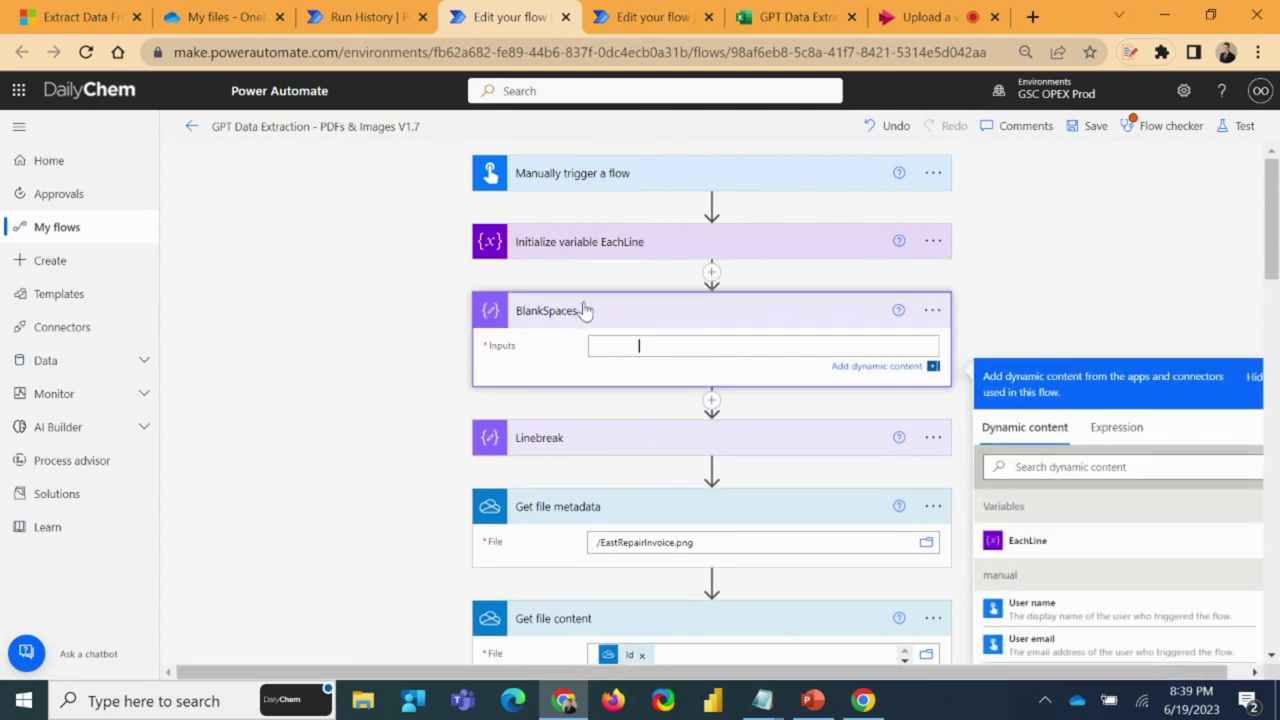
click(590, 312)
- Review the concat expression in Select FormLinesWithHorizontalSpacing beside the repositioned PowerPoint corner diagram, and compare the horizontal text spacing on the OneDrive invoice
scroll(694, 373, down, 15)
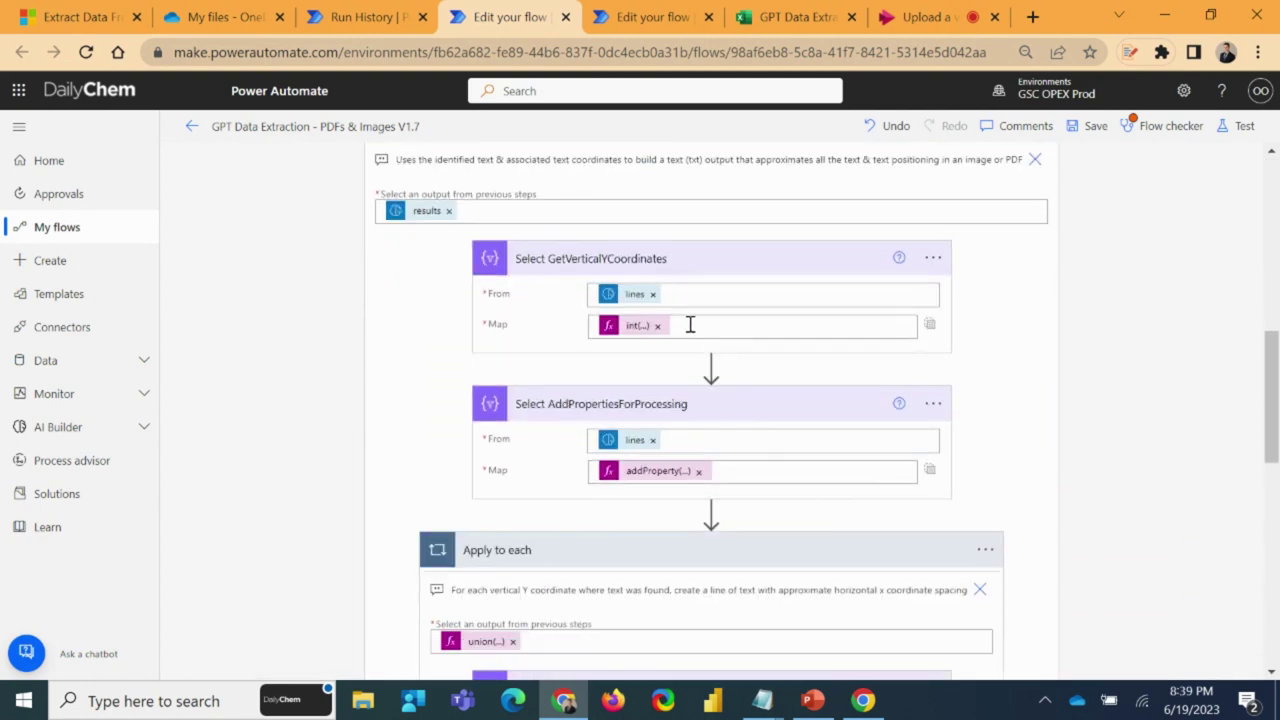
scroll(630, 420, down, 2)
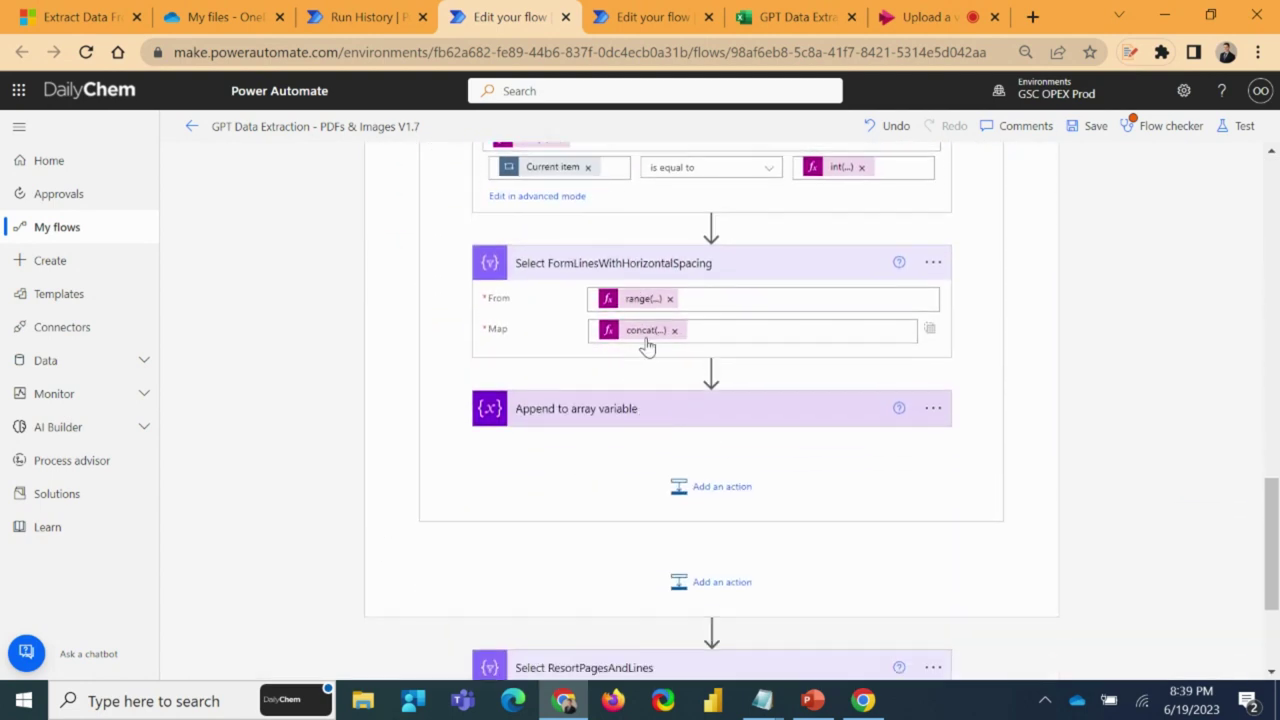
mouse_move(647, 341)
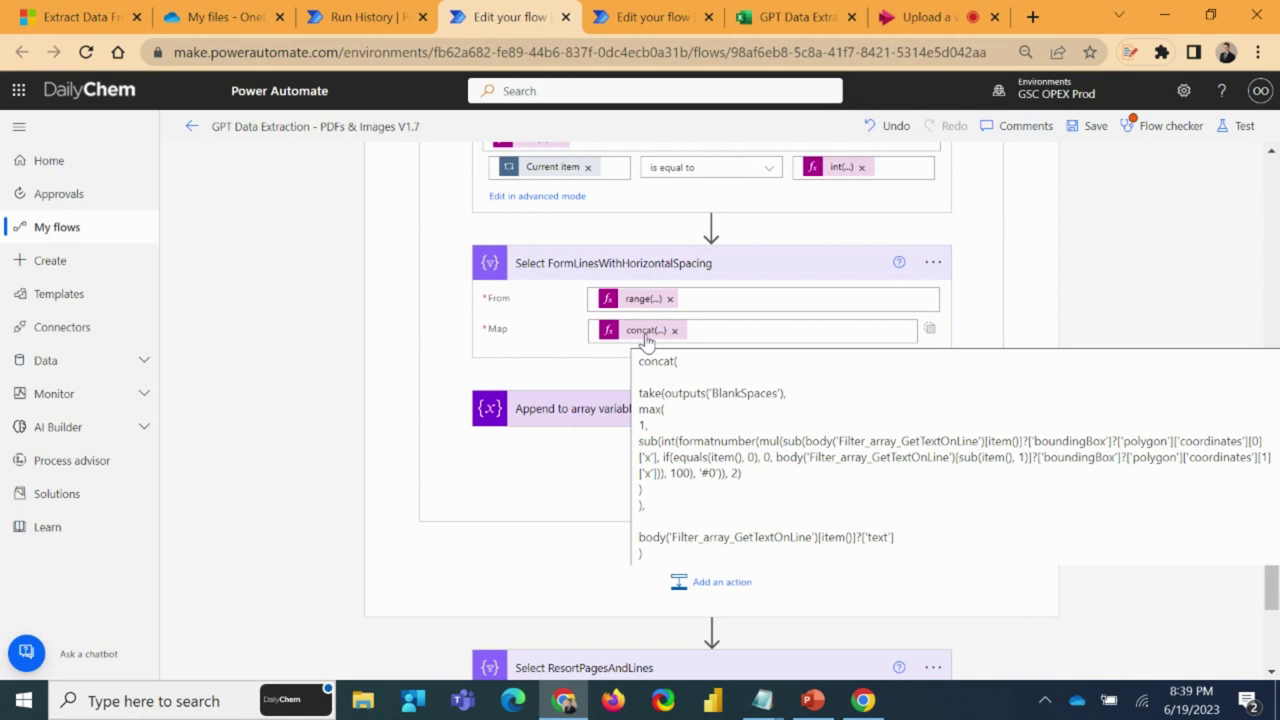
click(812, 700)
drag(443, 251, 429, 246)
drag(283, 248, 186, 233)
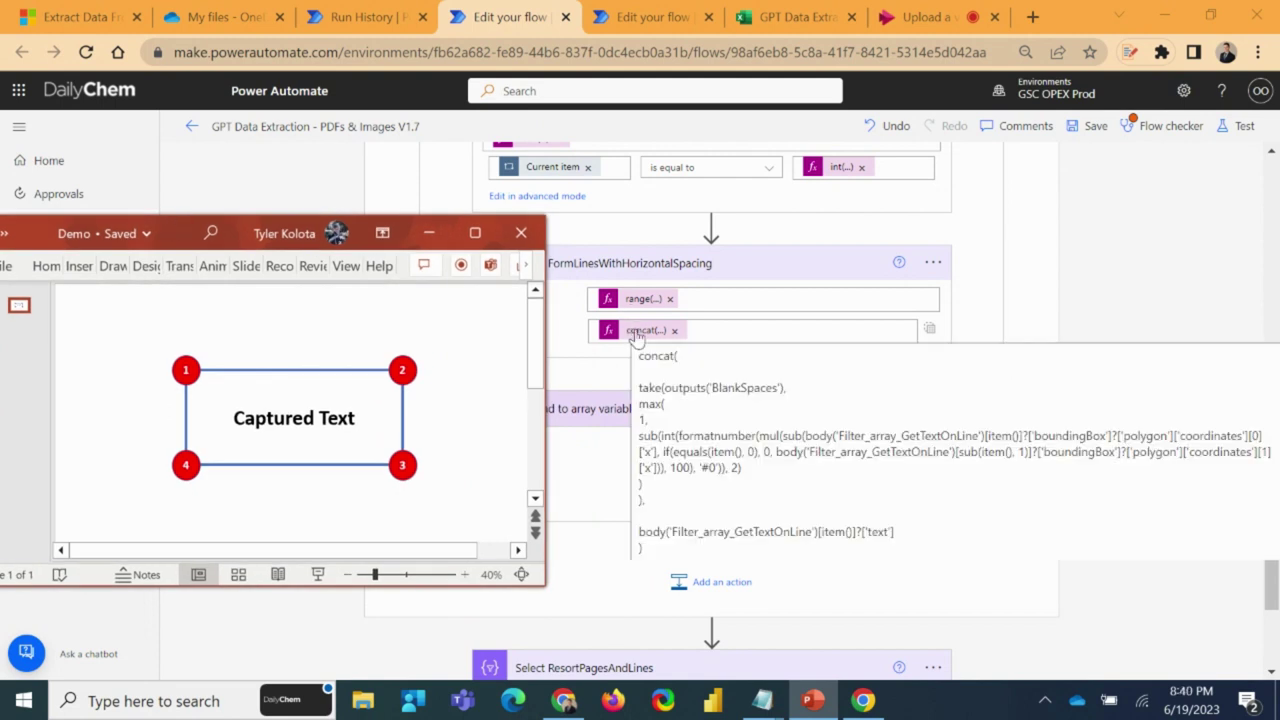
click(225, 17)
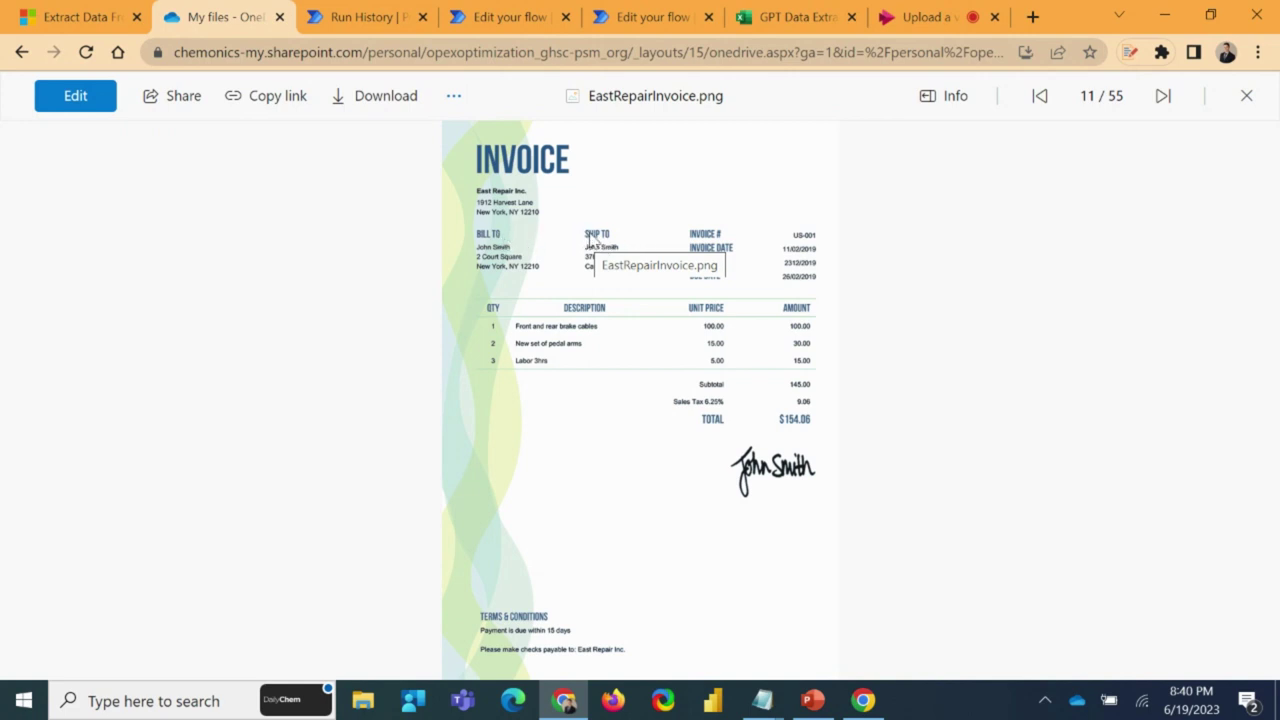
- Return to the V1.7 flow and inspect the horizontal gaps in the BILL TO row of the rebuilt invoice text in Notepad
click(367, 16)
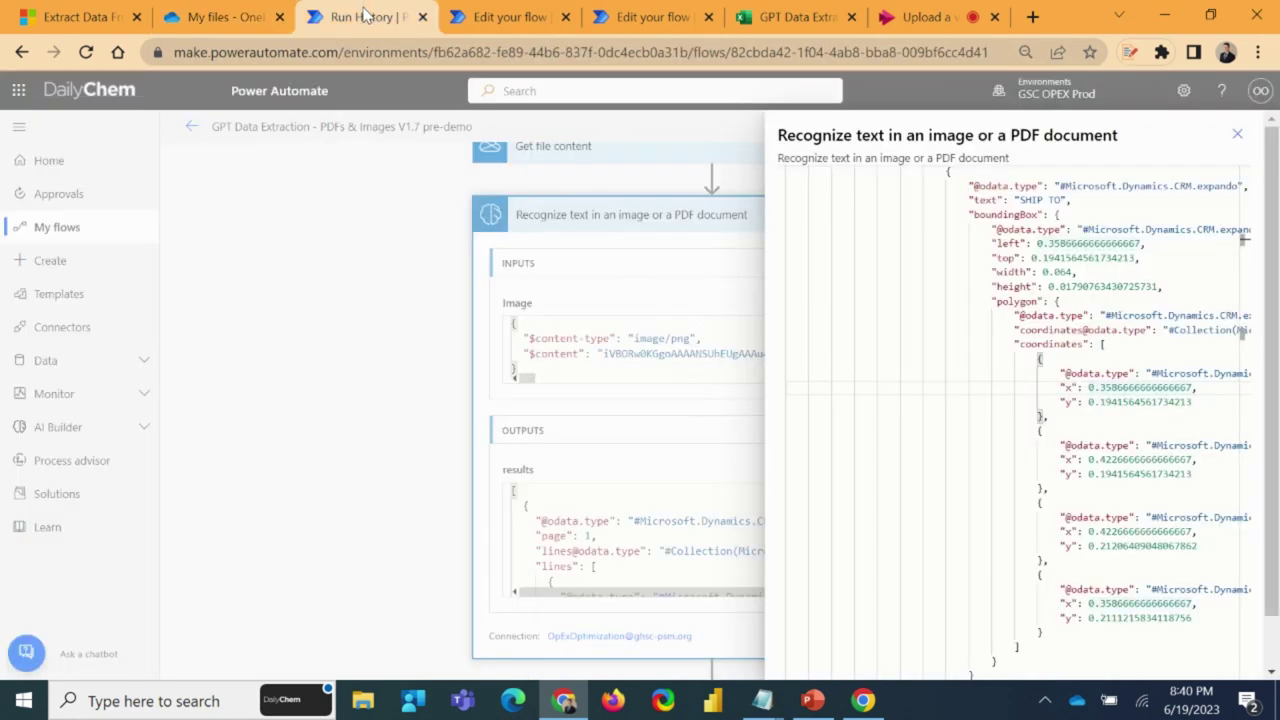
click(480, 14)
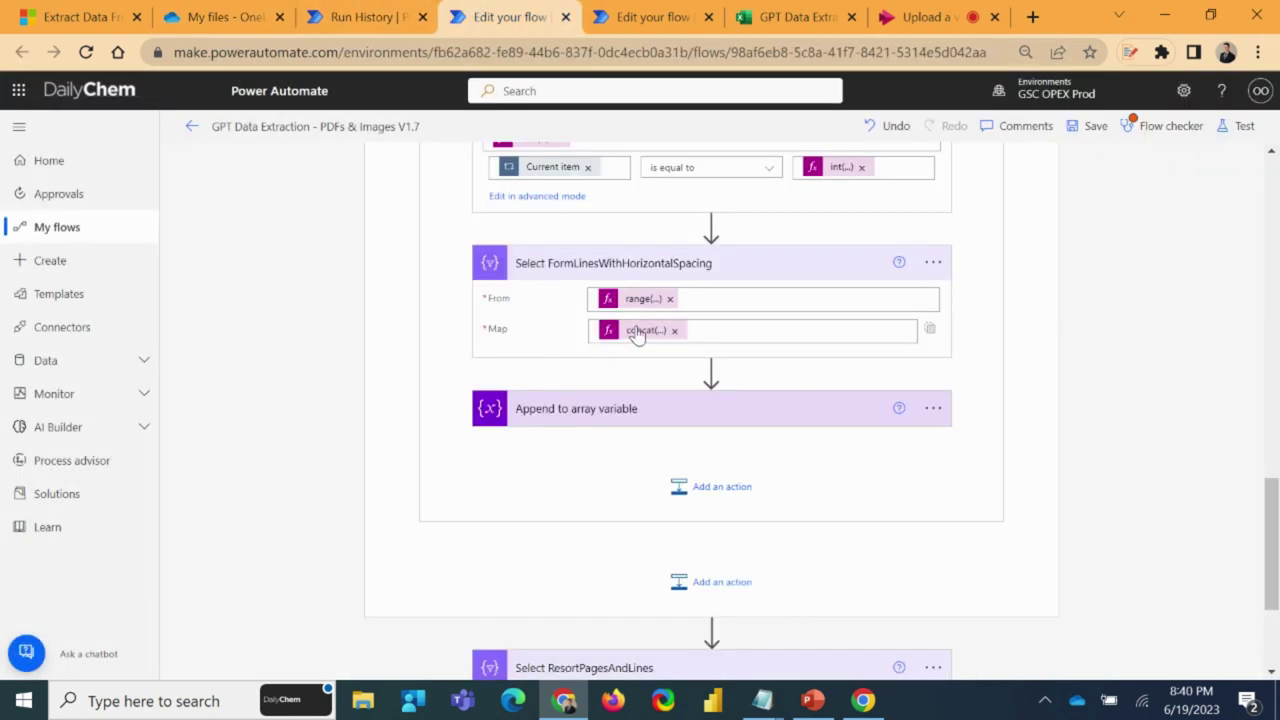
mouse_move(762, 700)
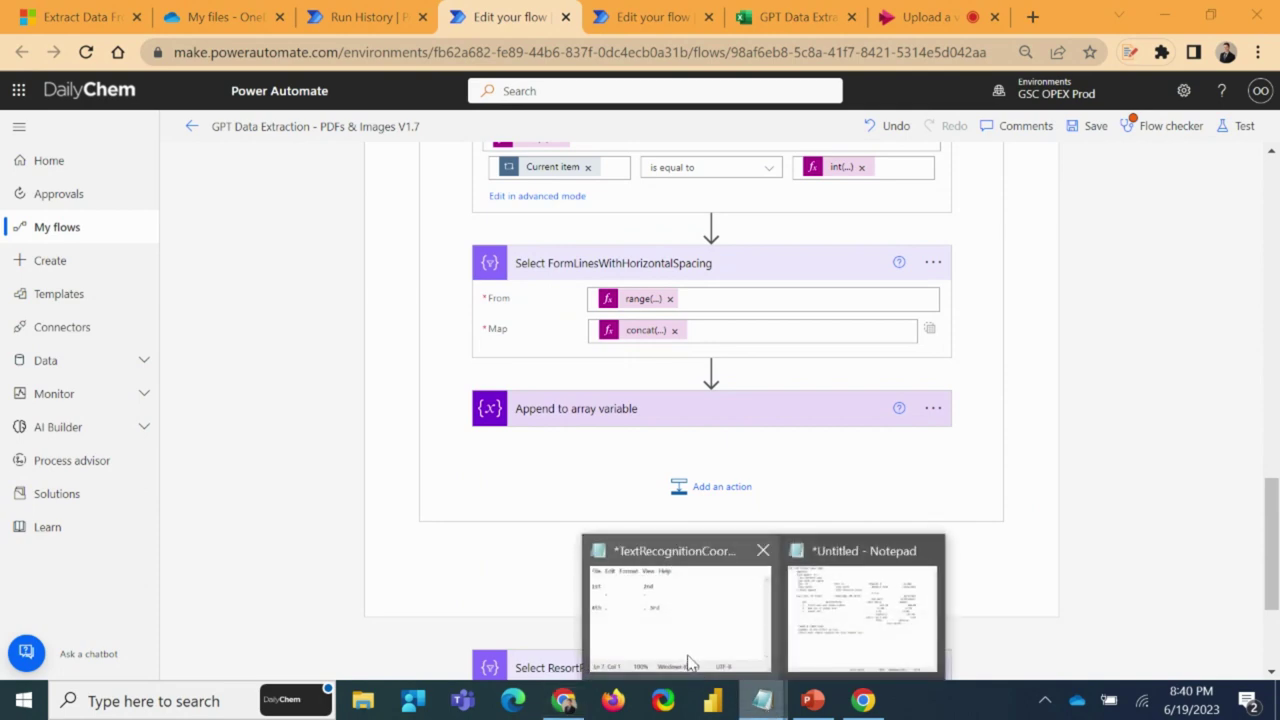
click(862, 610)
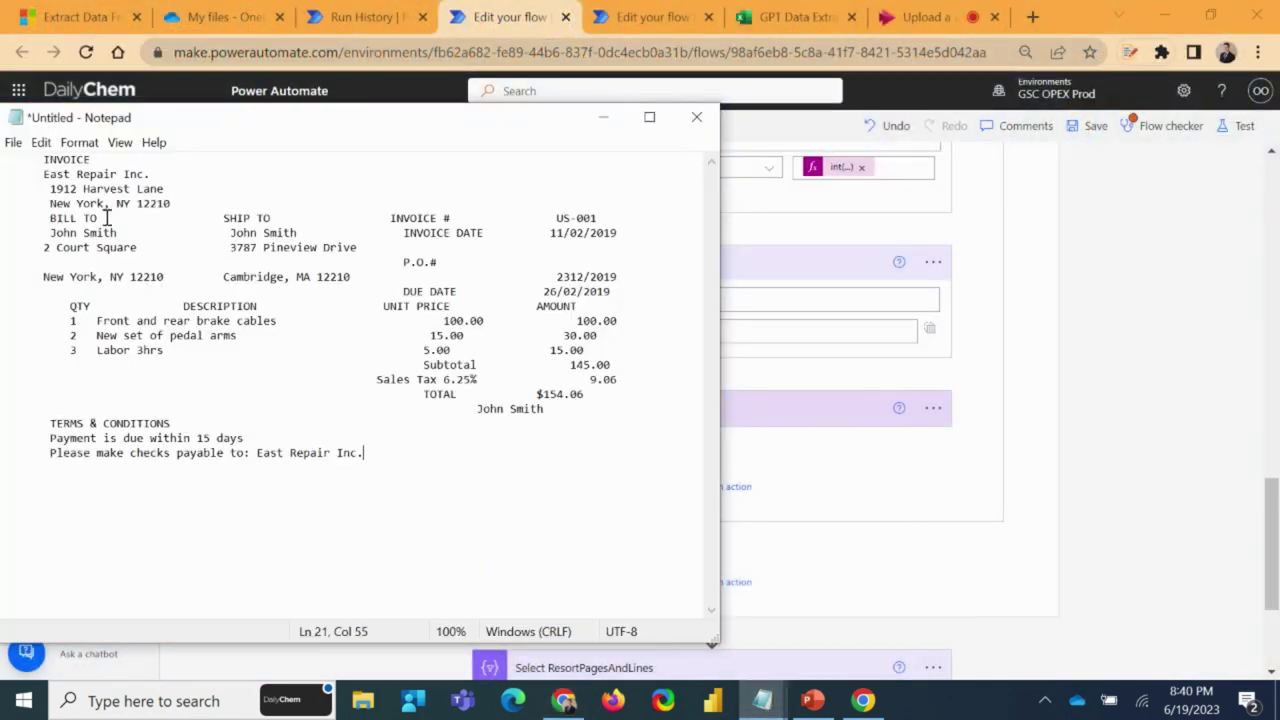
drag(97, 217, 273, 217)
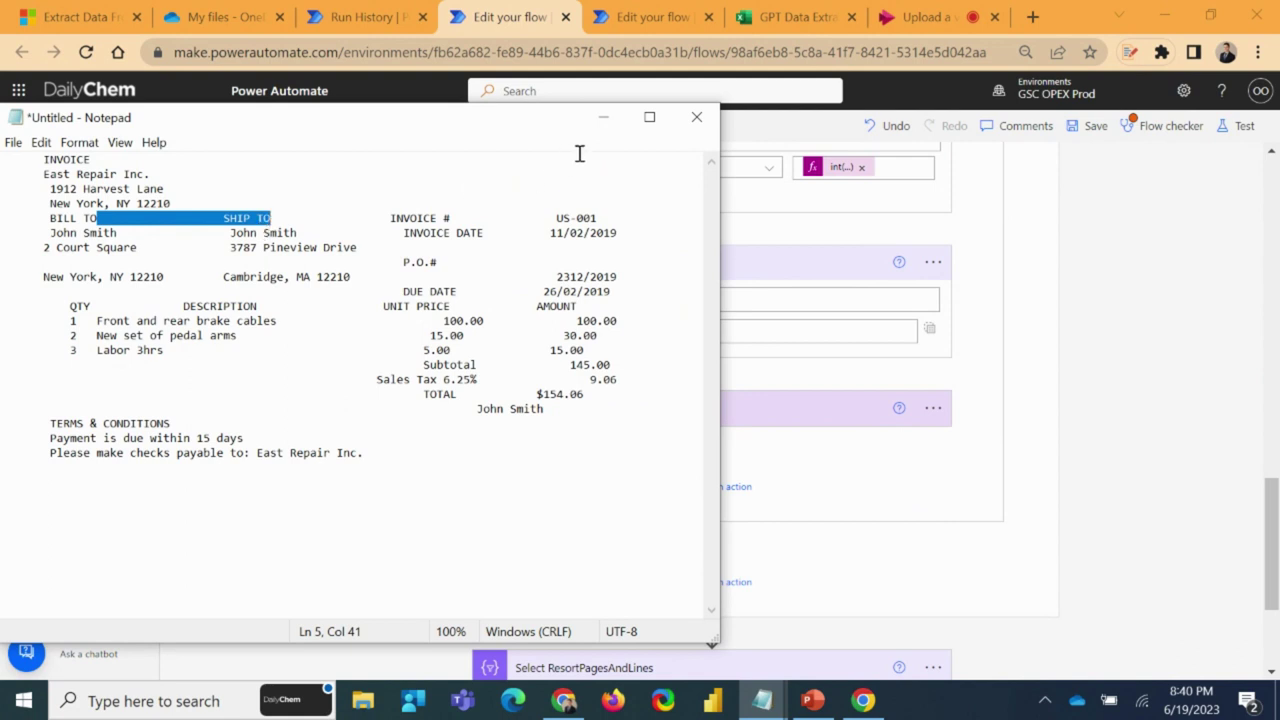
click(310, 217)
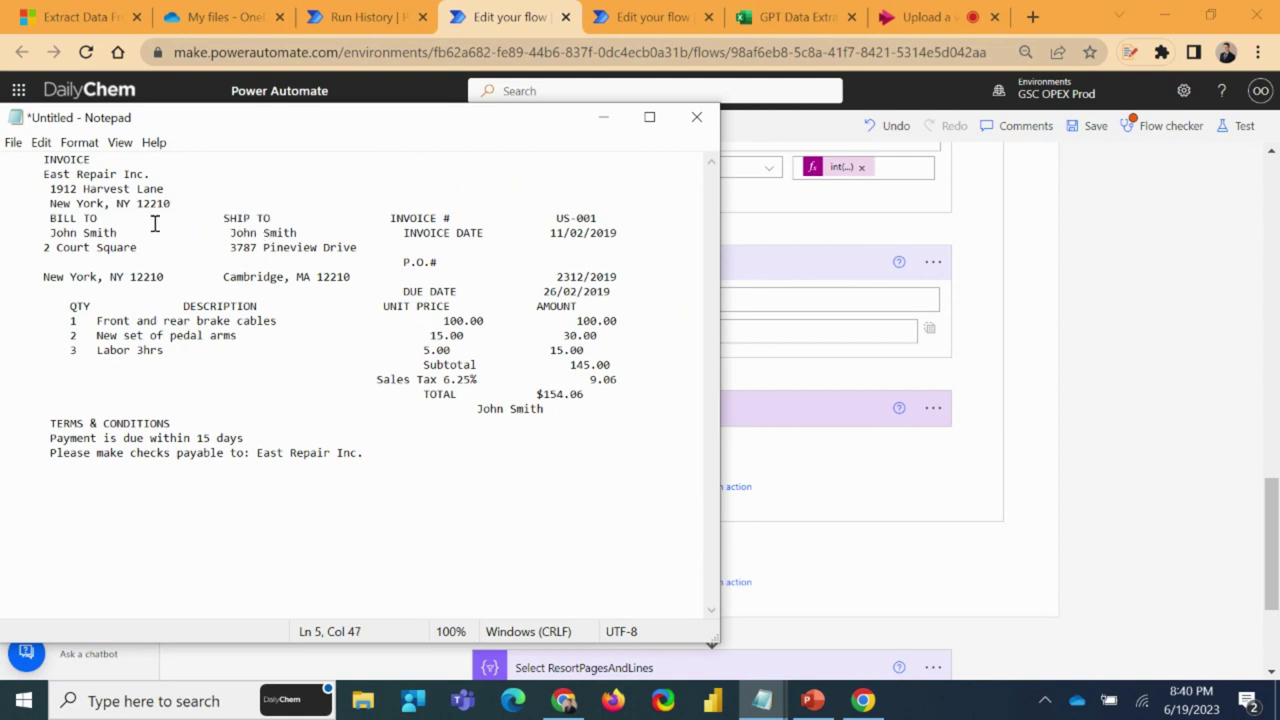
drag(45, 218, 628, 214)
drag(4, 217, 508, 226)
click(1028, 308)
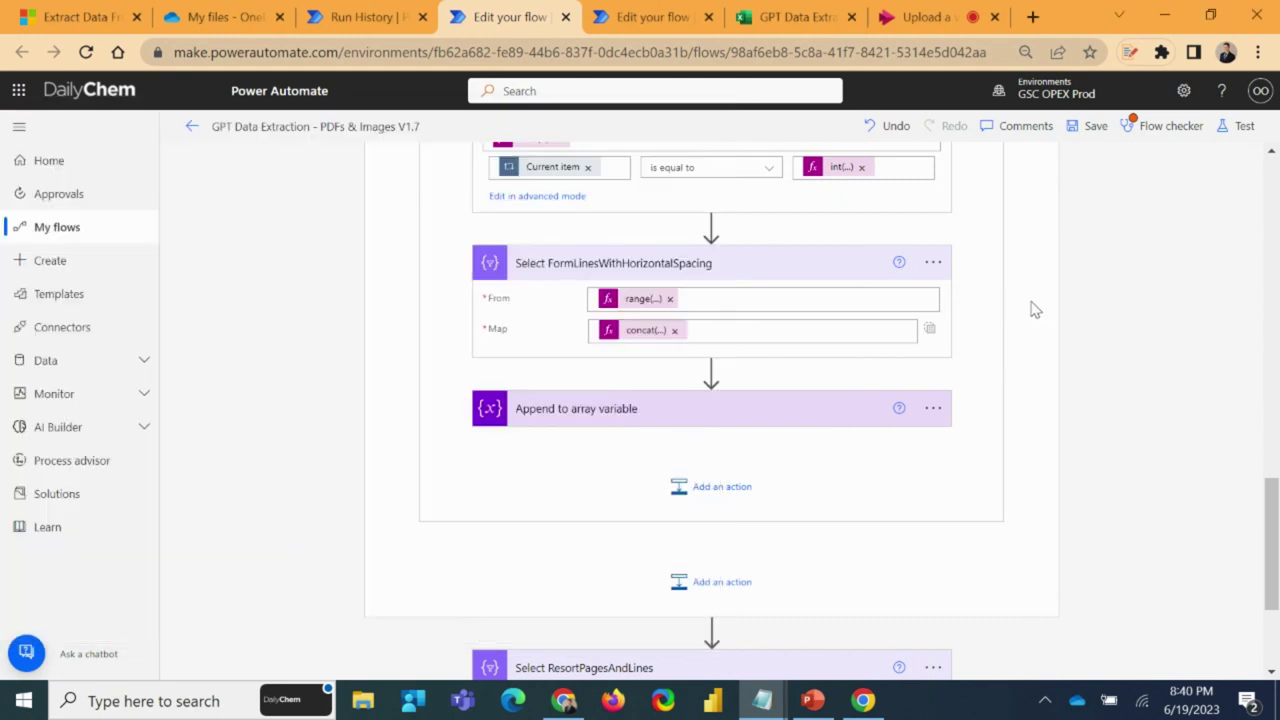
- Expand Append to array variable to review its EachLine value, and check the Concurrency Control settings of Apply to each without changing them
click(625, 412)
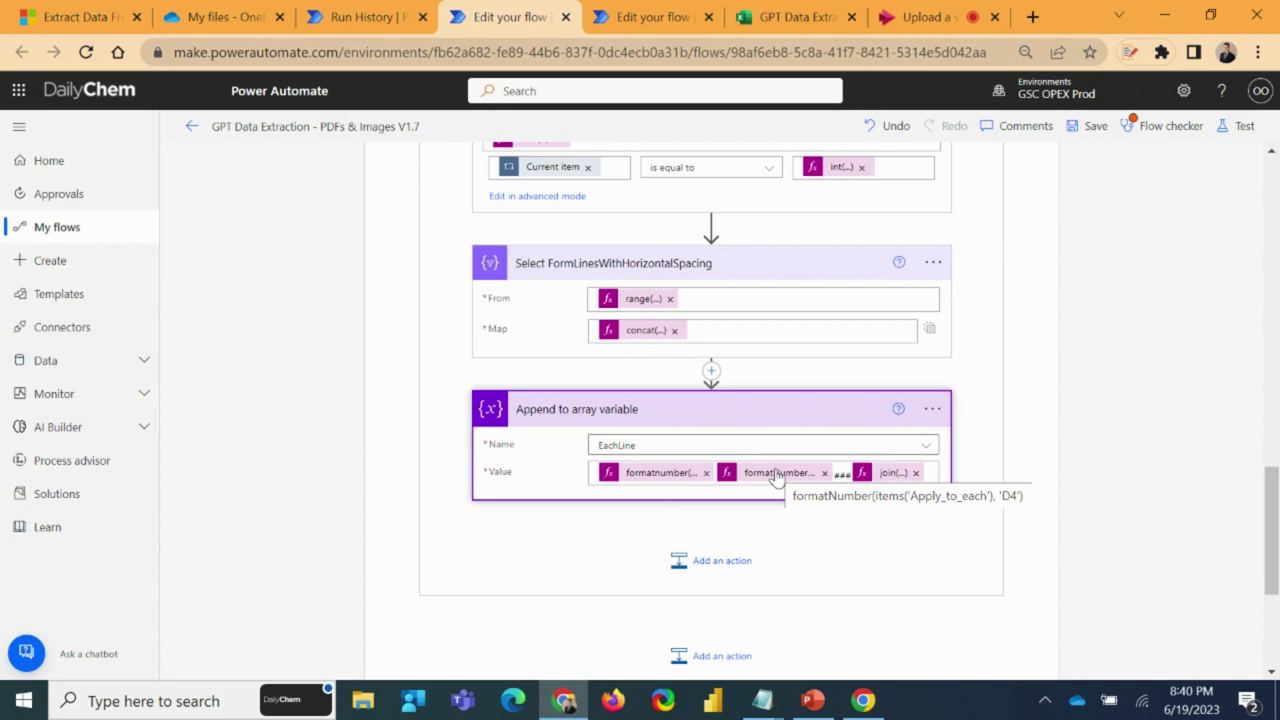
scroll(900, 455, up, 3)
scroll(965, 447, up, 1)
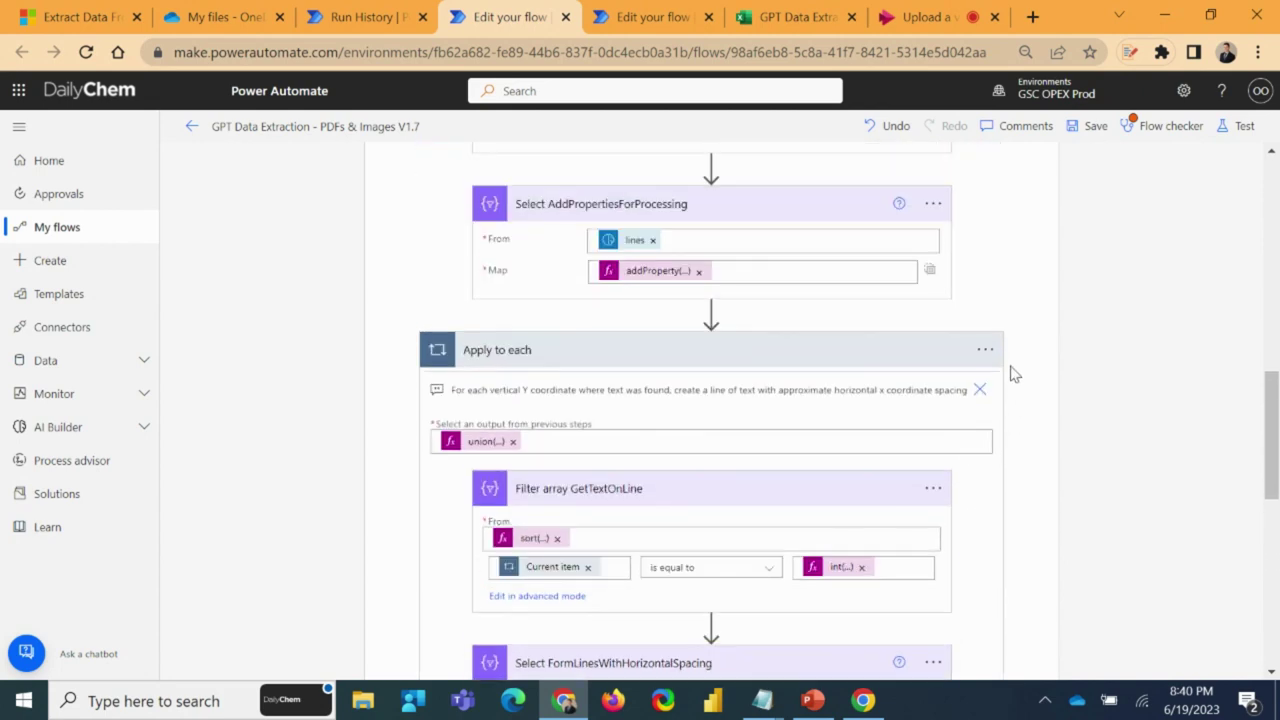
click(985, 351)
click(1066, 507)
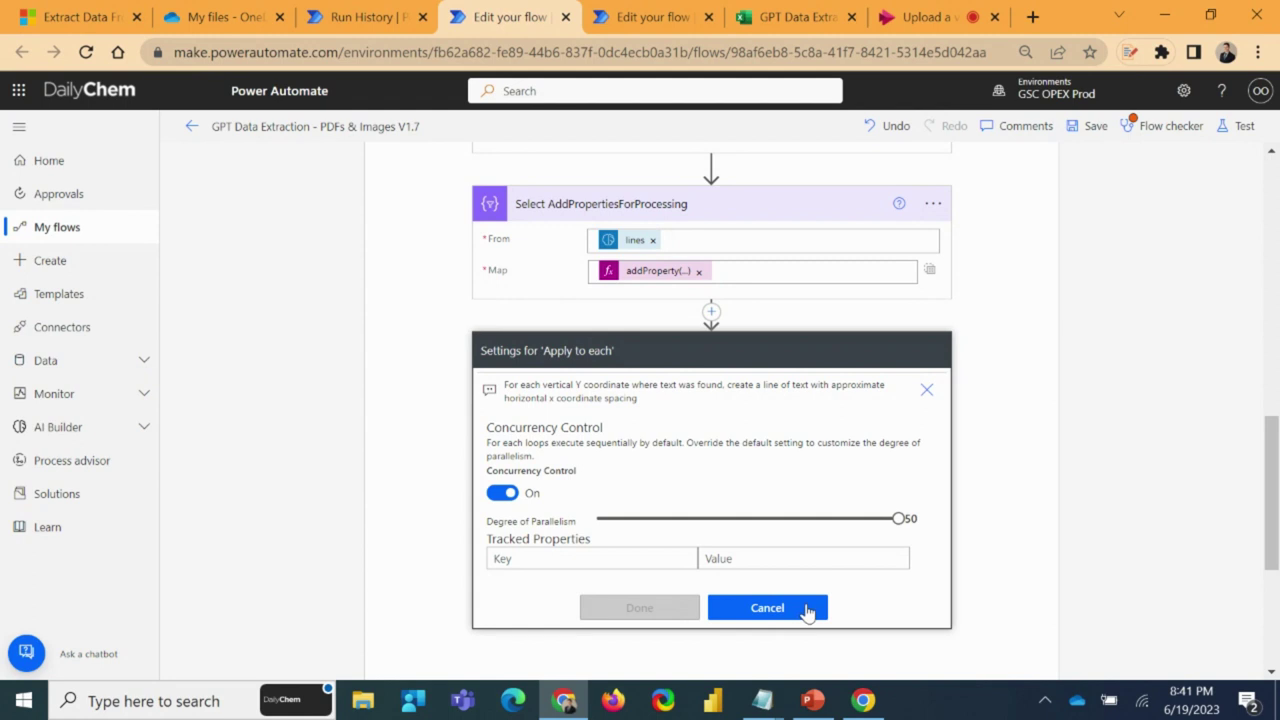
click(810, 609)
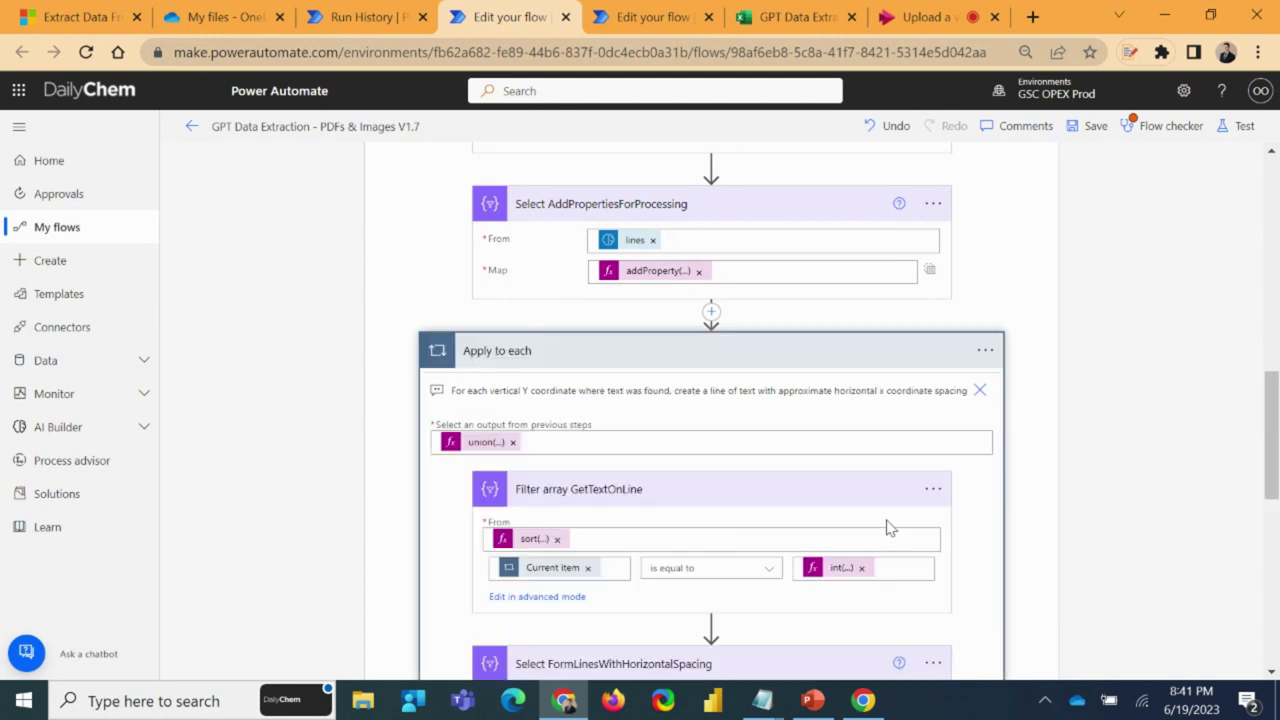
- Expand Select ResortPagesAndLines and examine its note and its sort and join expressions alongside the value in Append to array variable
scroll(757, 417, down, 4)
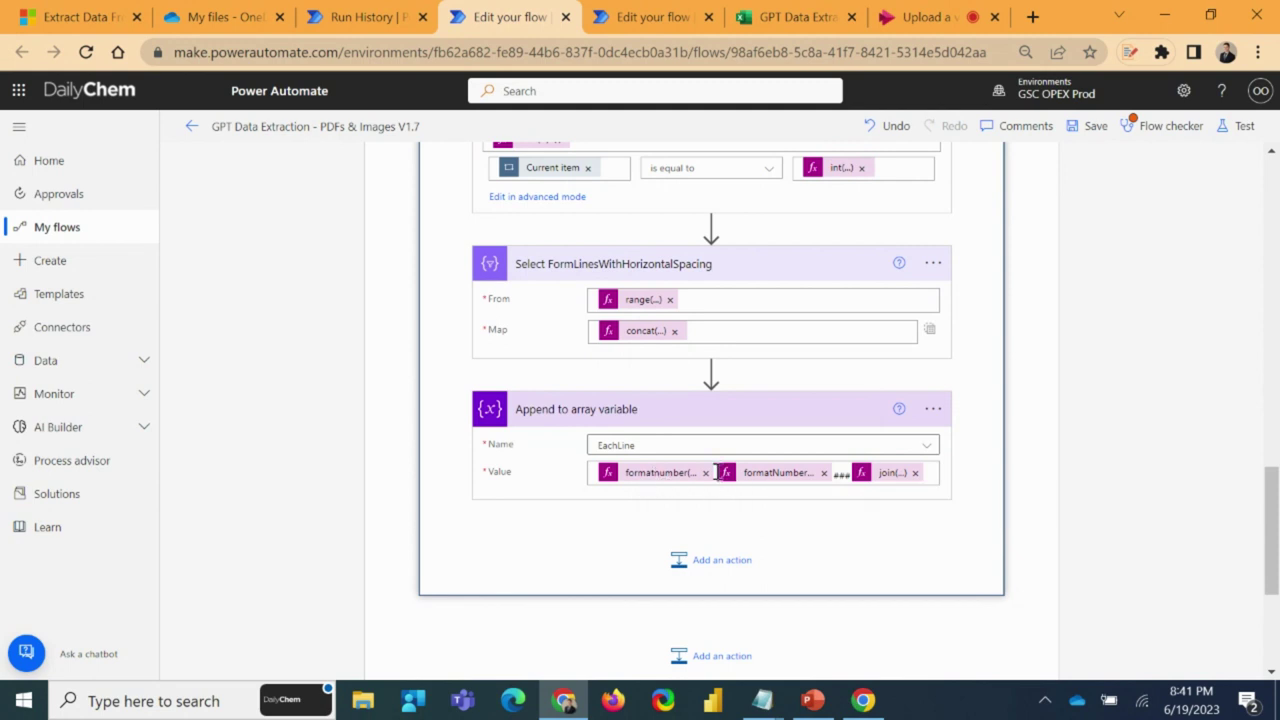
scroll(757, 450, down, 2)
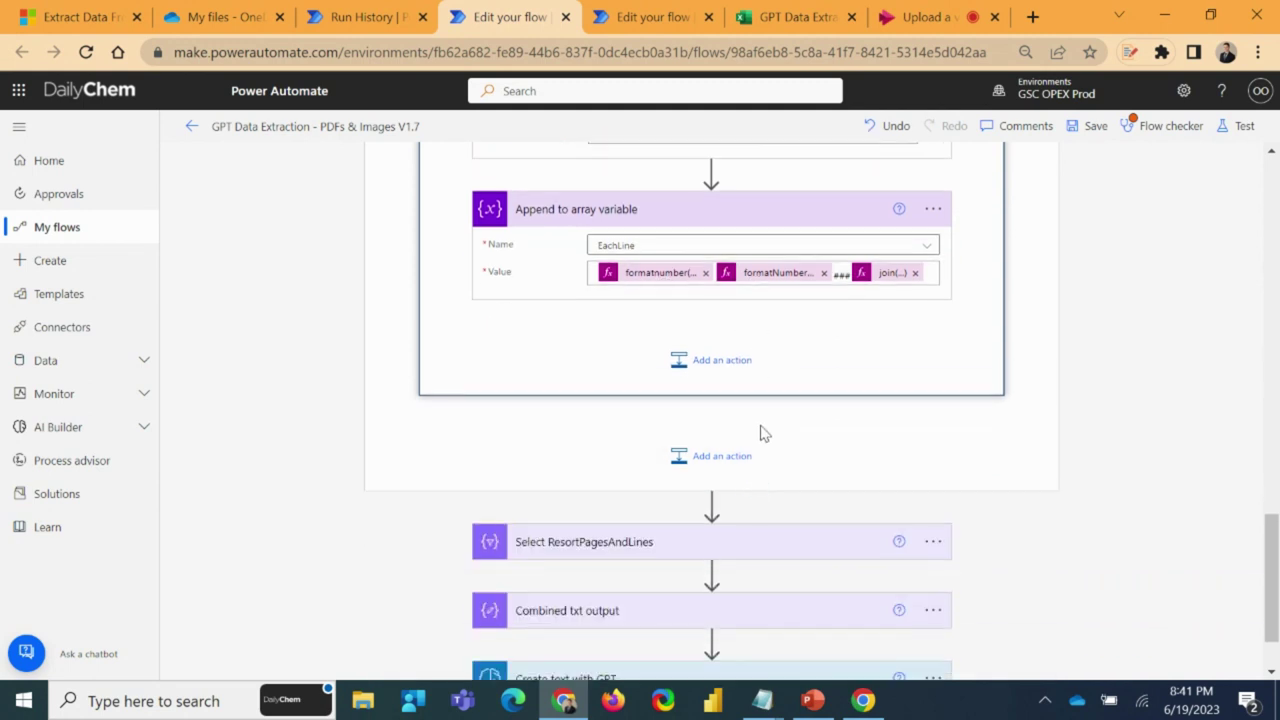
click(624, 545)
scroll(757, 463, down, 2)
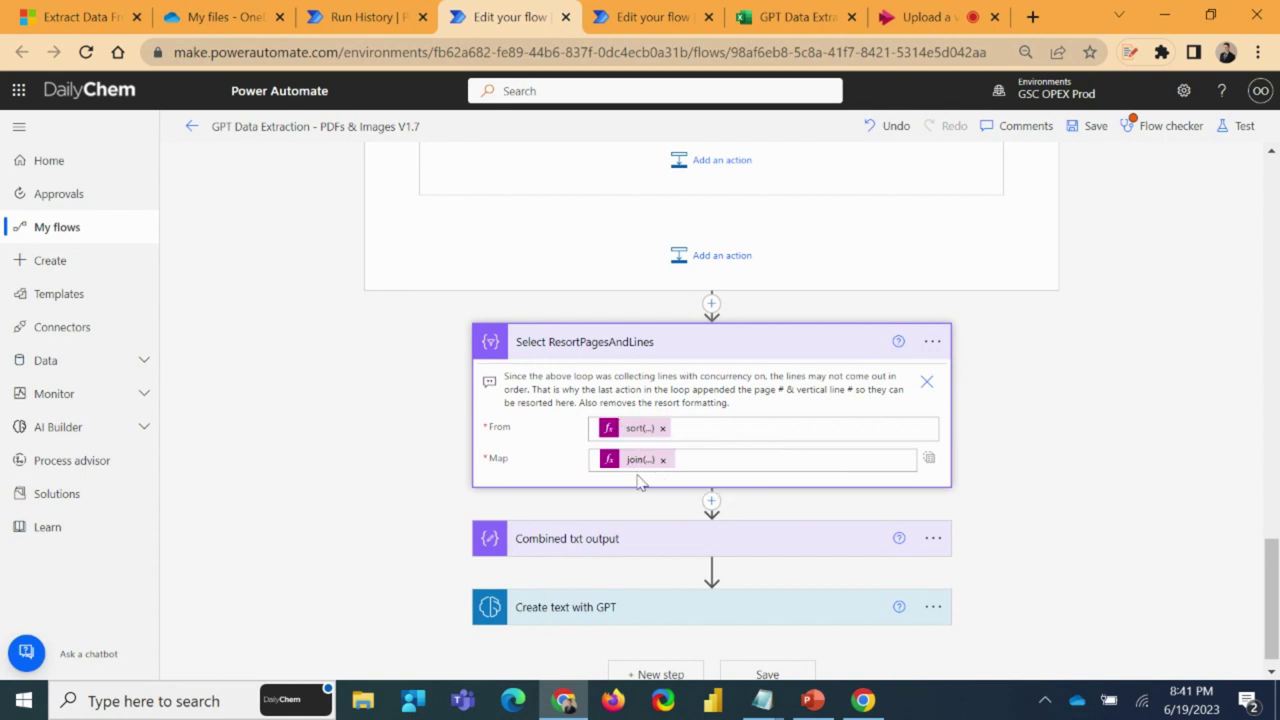
scroll(729, 514, up, 4)
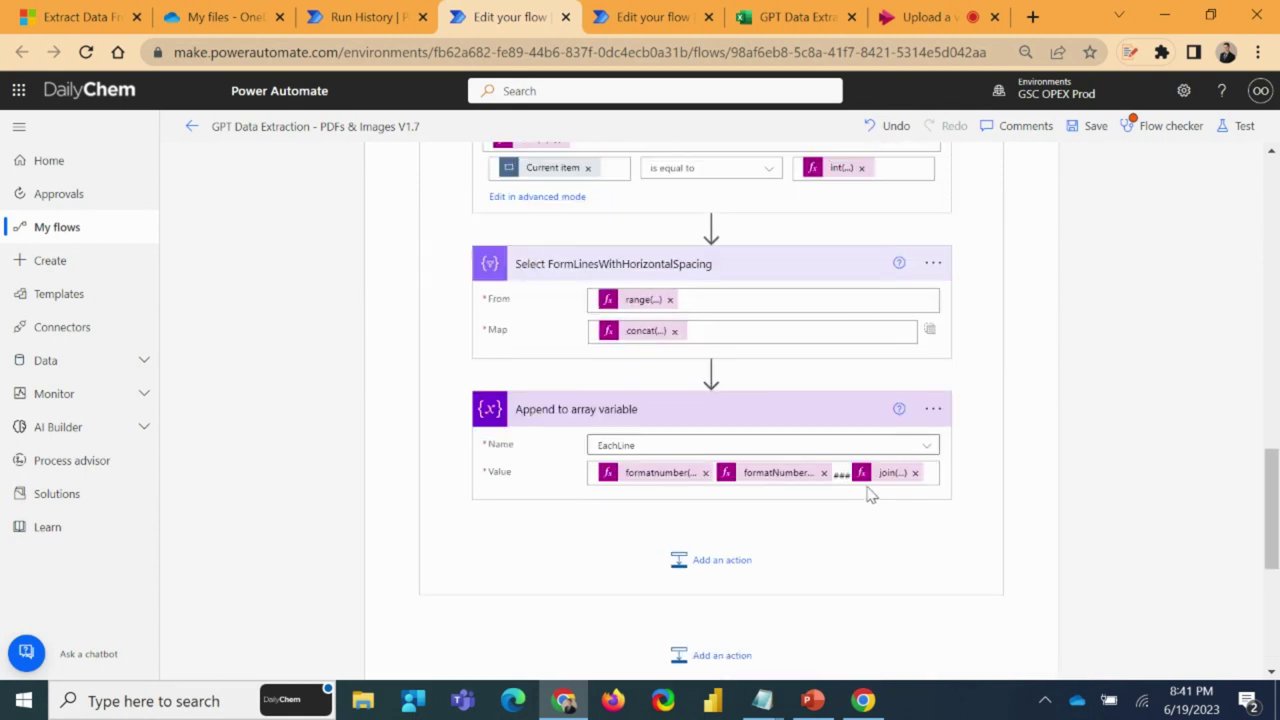
- Collapse Apply to each Convert to txt, Recognize text in an image or a PDF document, Get file content and Select ResortPagesAndLines
scroll(857, 512, up, 5)
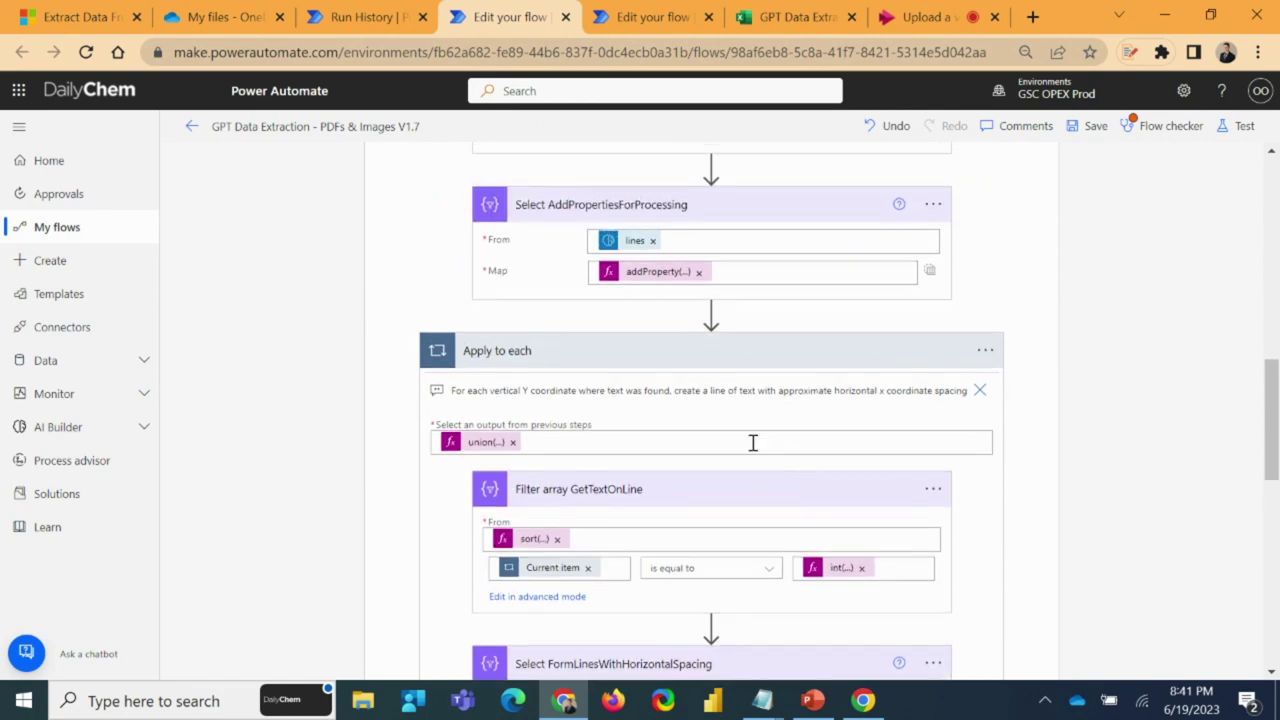
scroll(617, 337, up, 2)
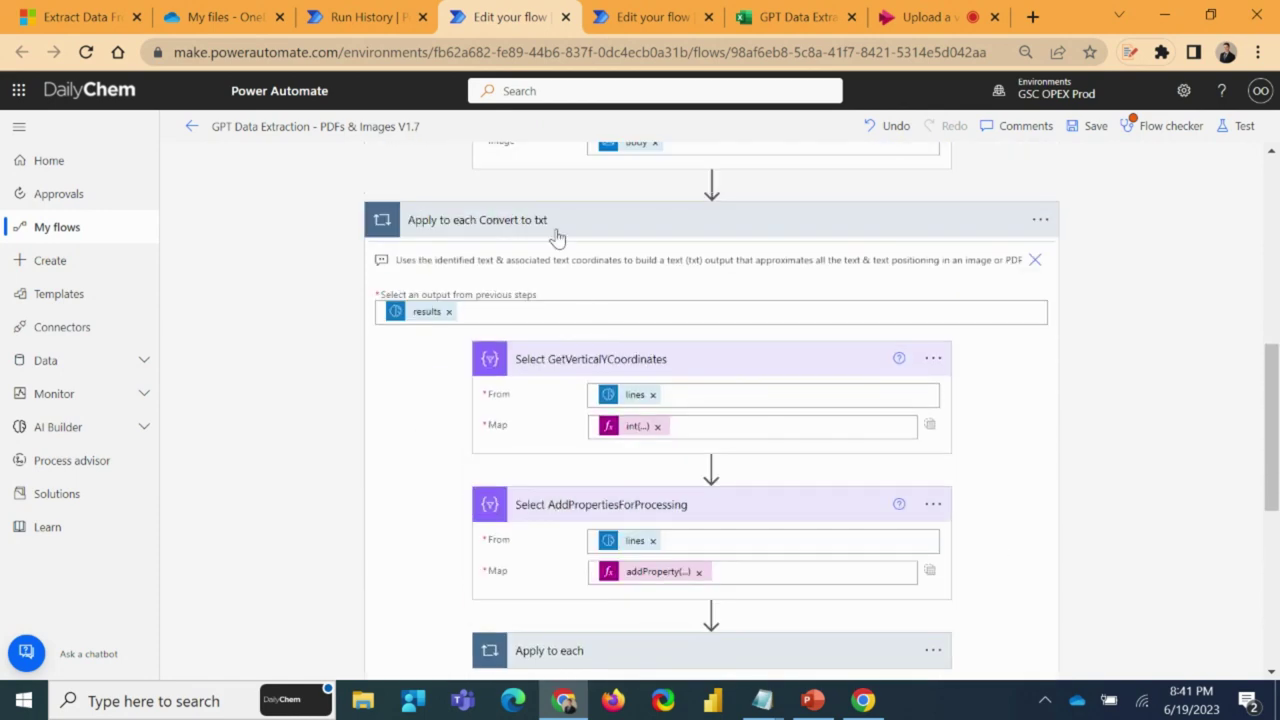
click(557, 234)
scroll(573, 255, up, 2)
click(591, 337)
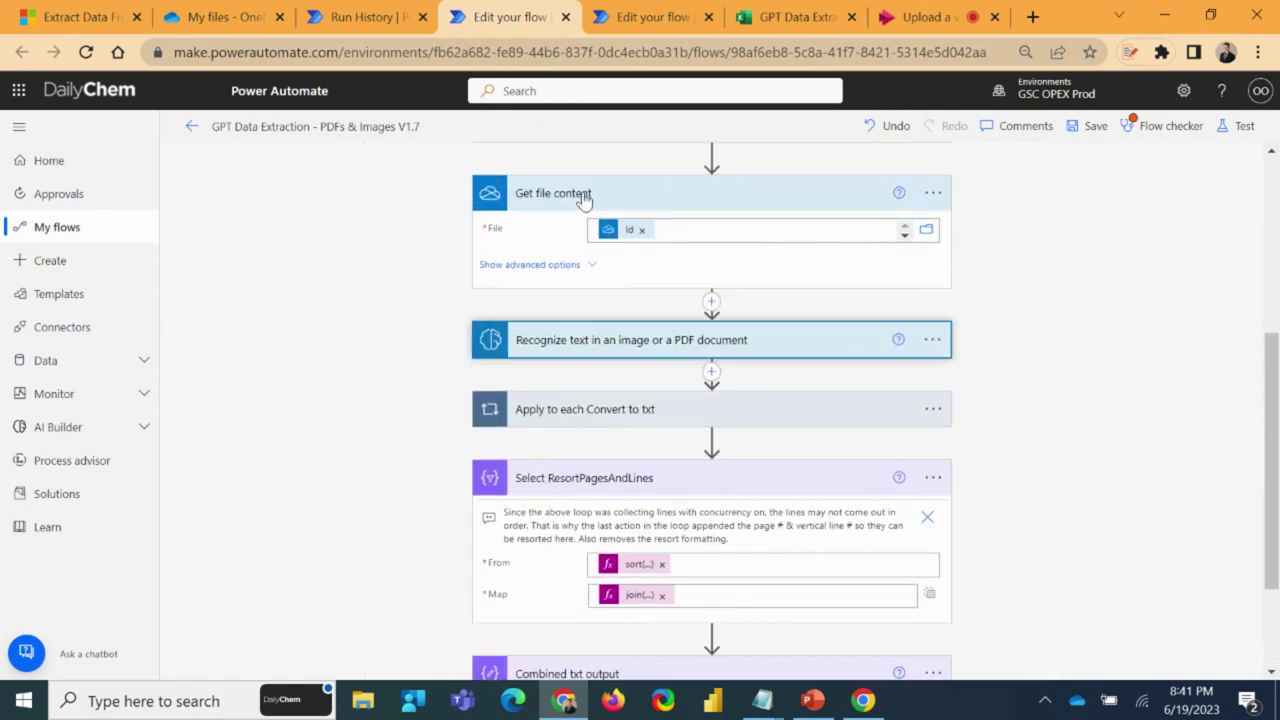
click(586, 197)
scroll(623, 317, down, 1)
click(600, 323)
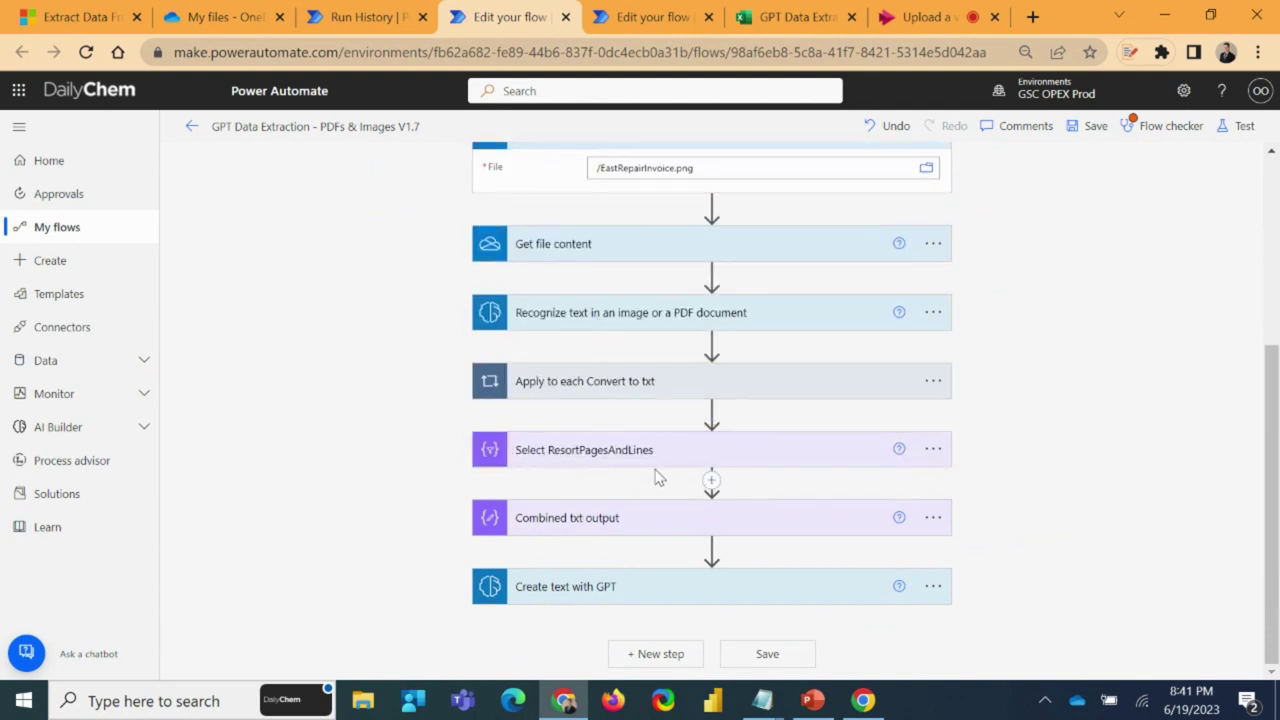
- Expand Combined txt output in the flow, and examine the same action's inputs and outputs in the pre-demo run history
click(569, 530)
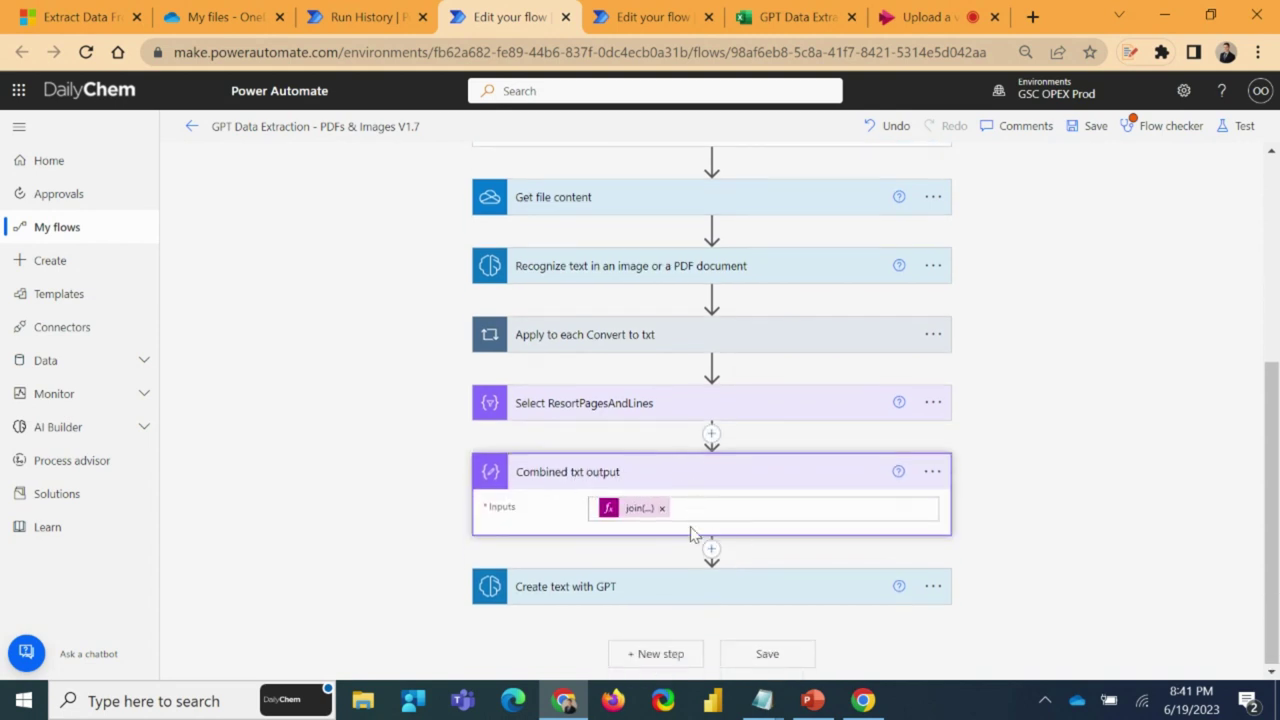
click(365, 17)
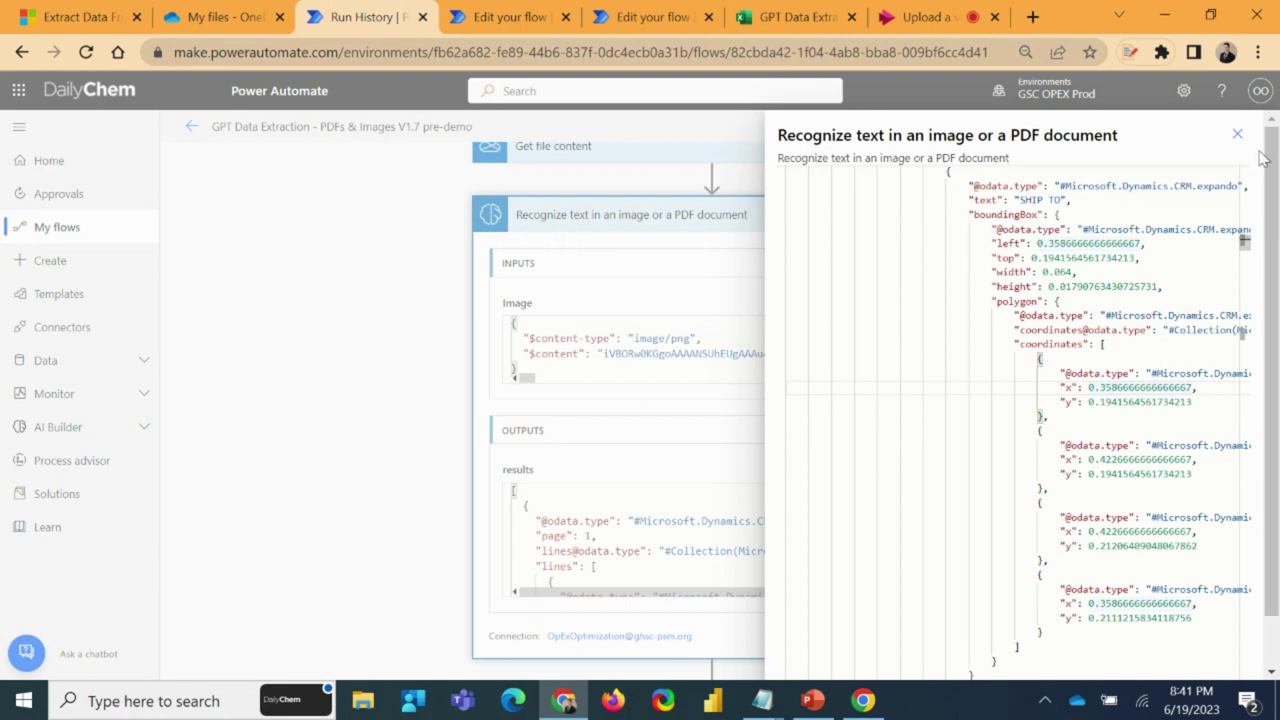
click(1237, 131)
scroll(815, 408, down, 1)
scroll(835, 405, down, 5)
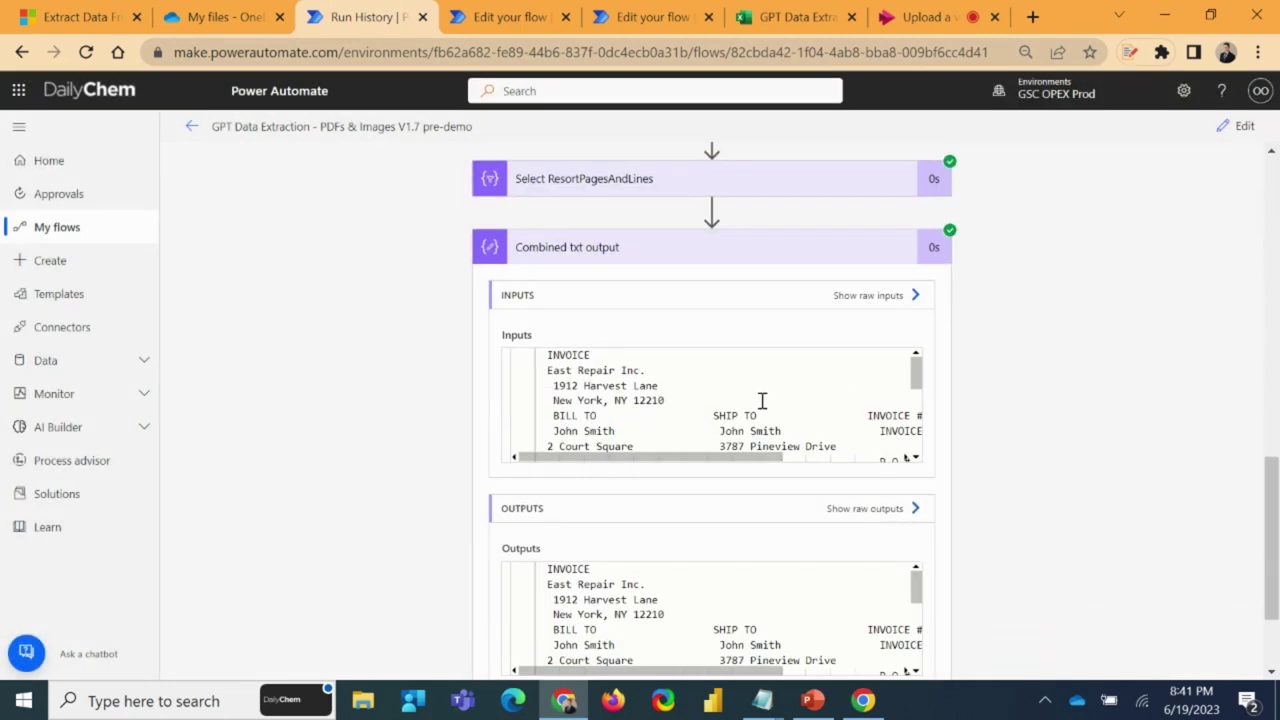
- Copy the full Inputs text of Combined txt output from the run and paste it into a new Notepad document
drag(541, 356, 586, 368)
click(624, 372)
key(ctrl+a)
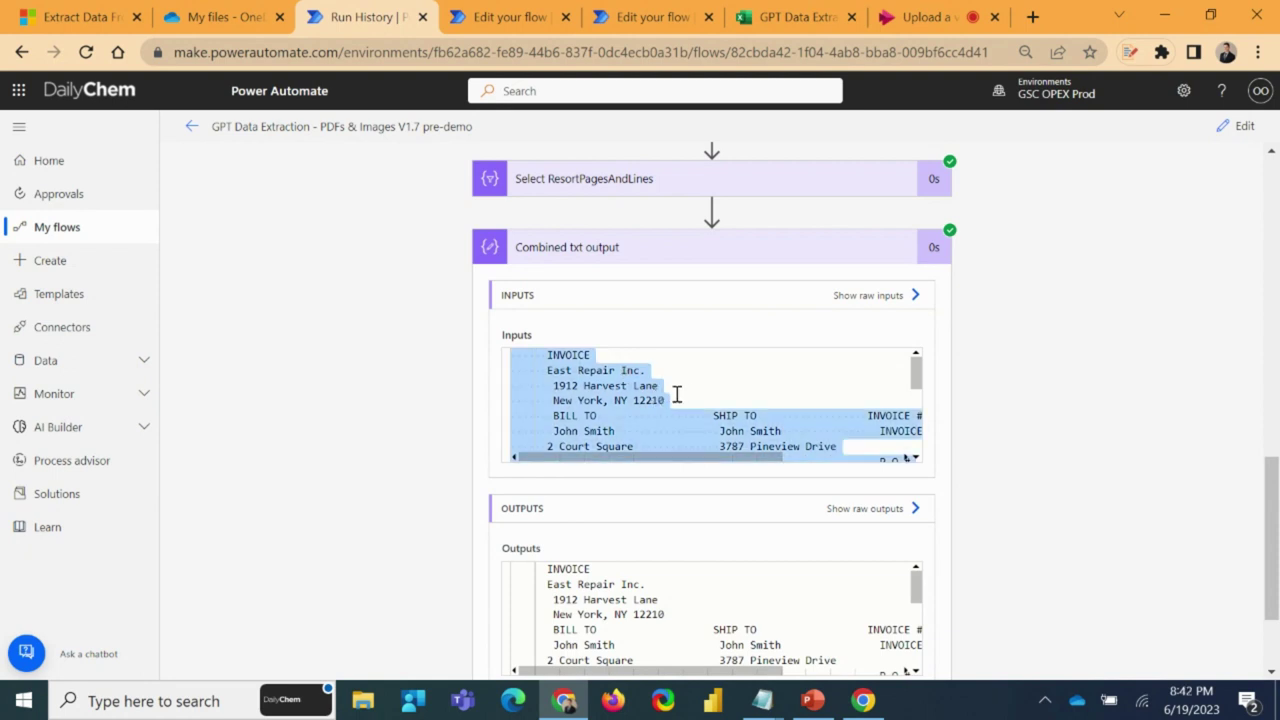
click(176, 701)
text(text)
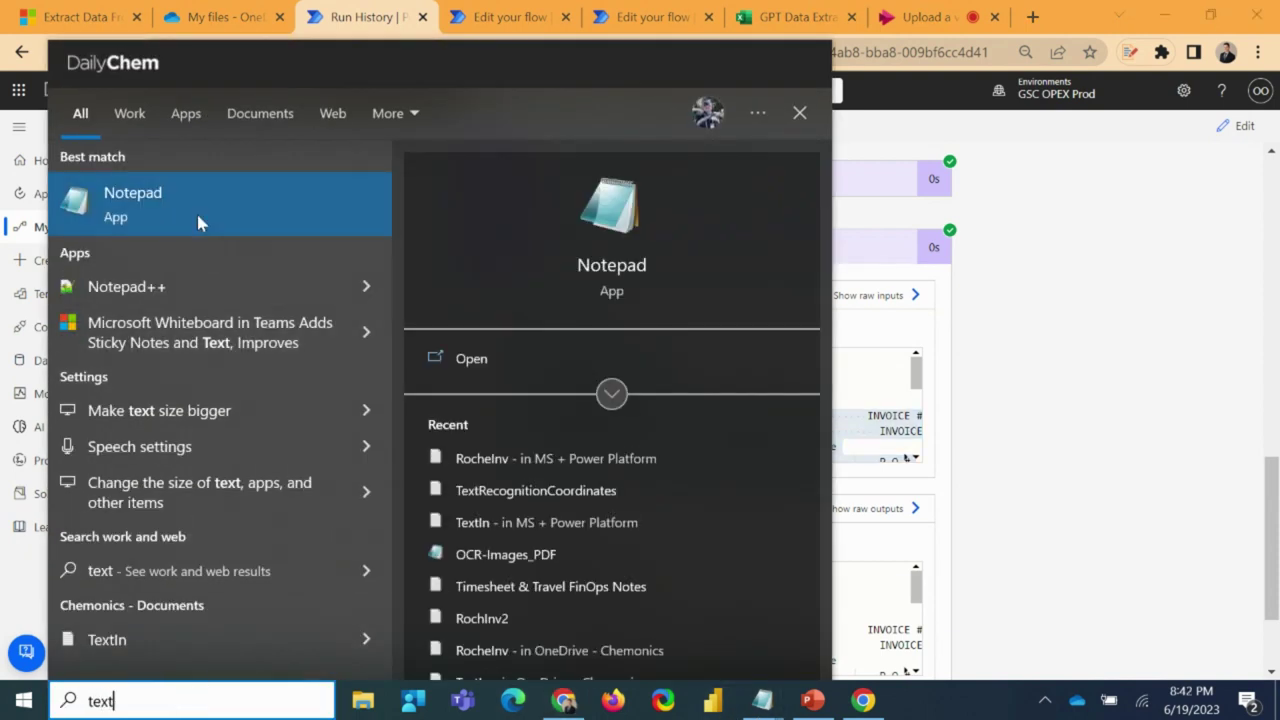
click(194, 220)
key(ctrl+v)
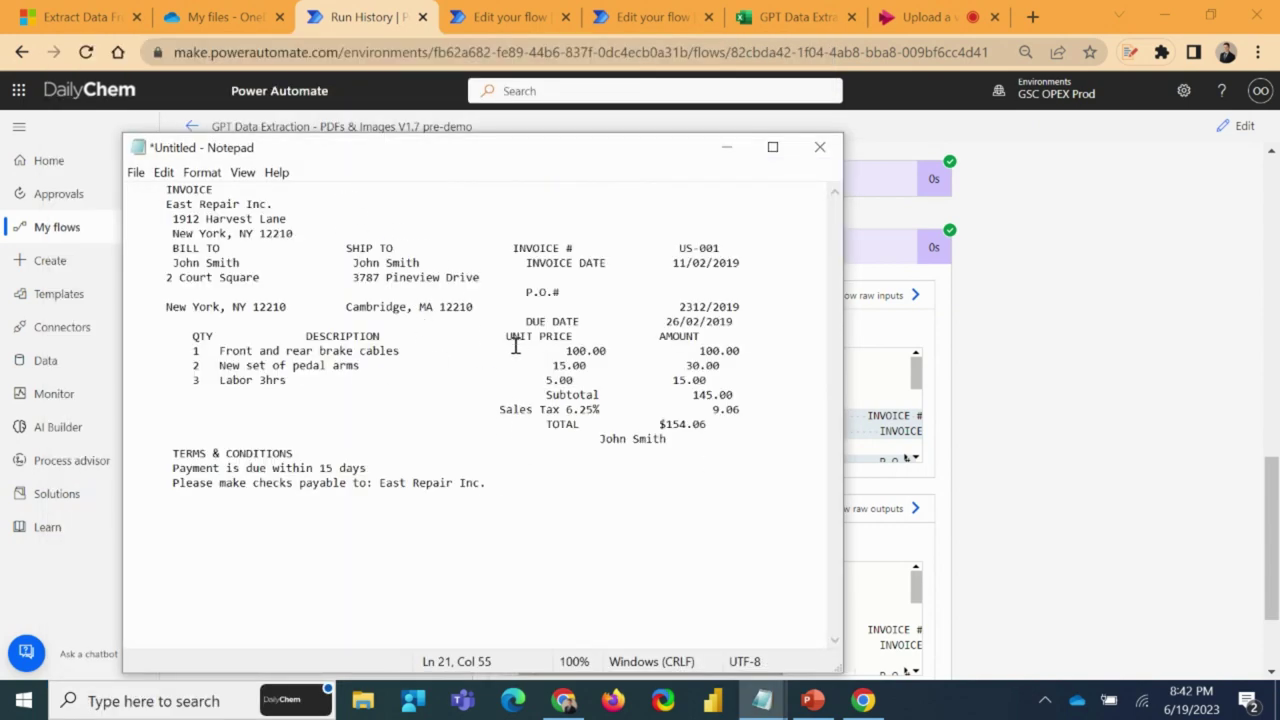
- Compare the original EastRepairInvoice.png in OneDrive with the rebuilt text in Notepad, and minimize the Notepad window
key(alt+Tab)
click(220, 10)
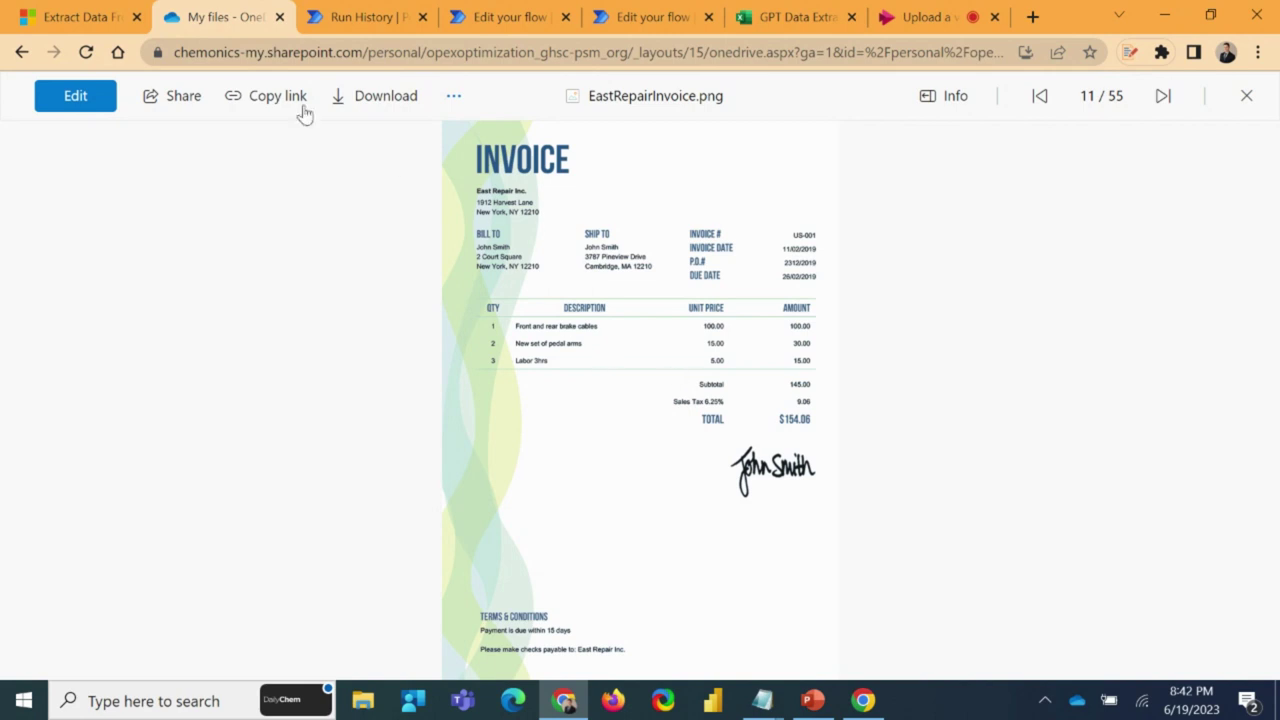
click(367, 14)
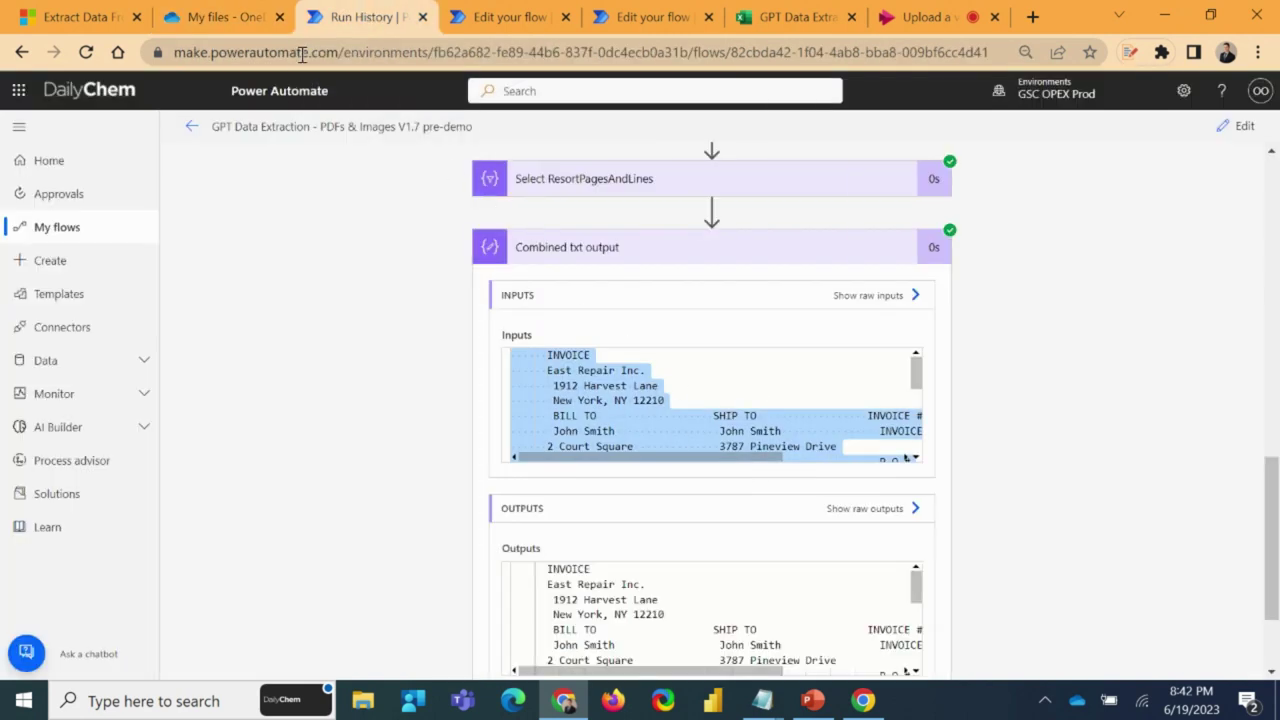
mouse_move(762, 700)
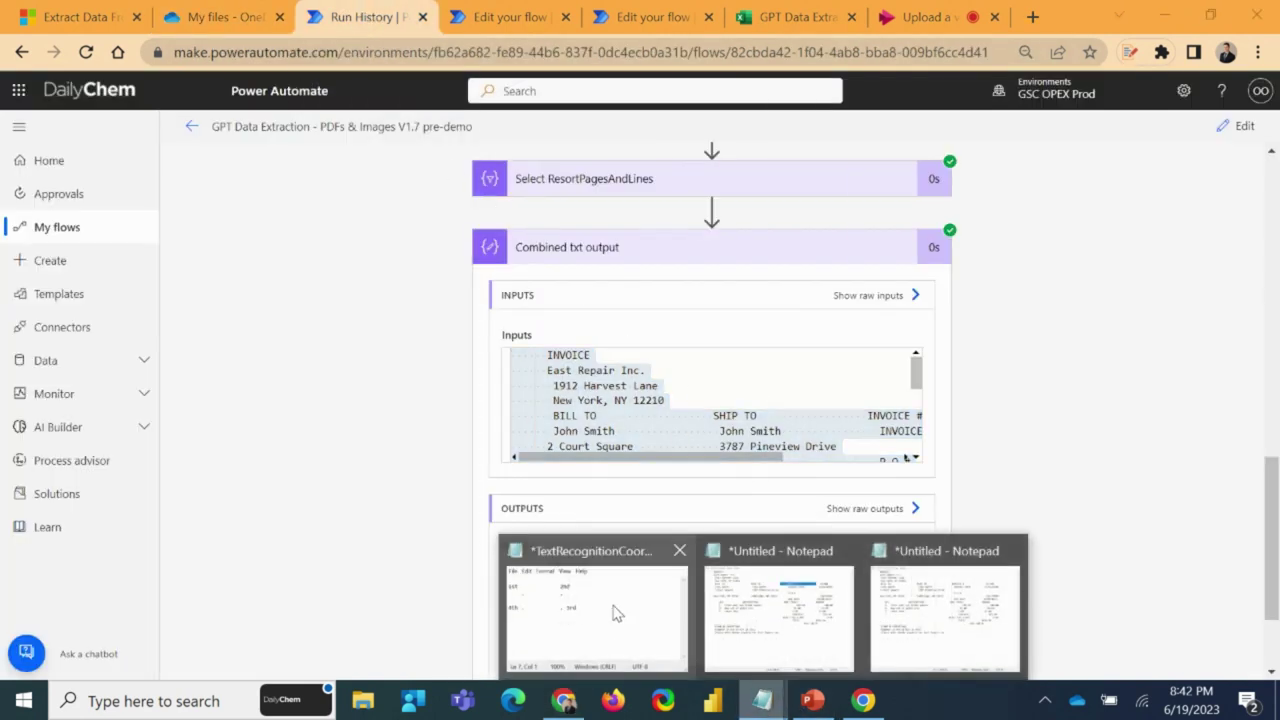
click(829, 611)
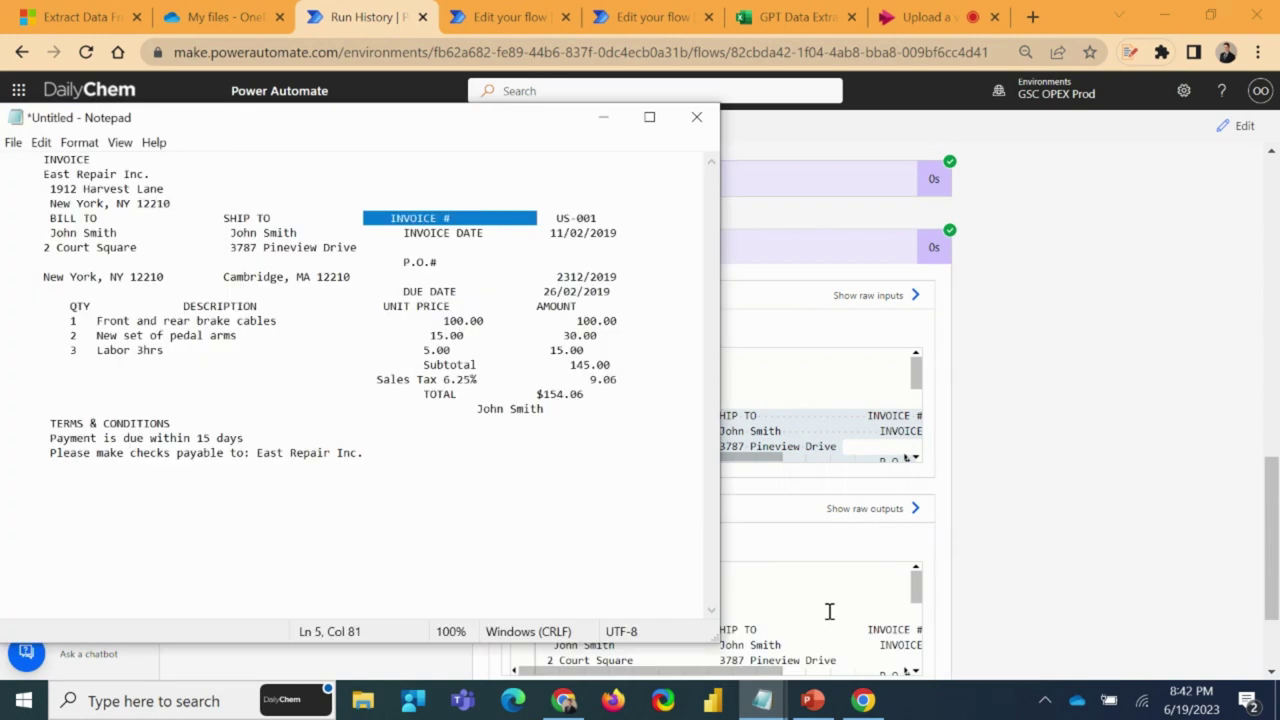
click(605, 117)
- Expand the Create text with GPT action in the V1.7 flow editor and collapse Combined txt output
click(486, 10)
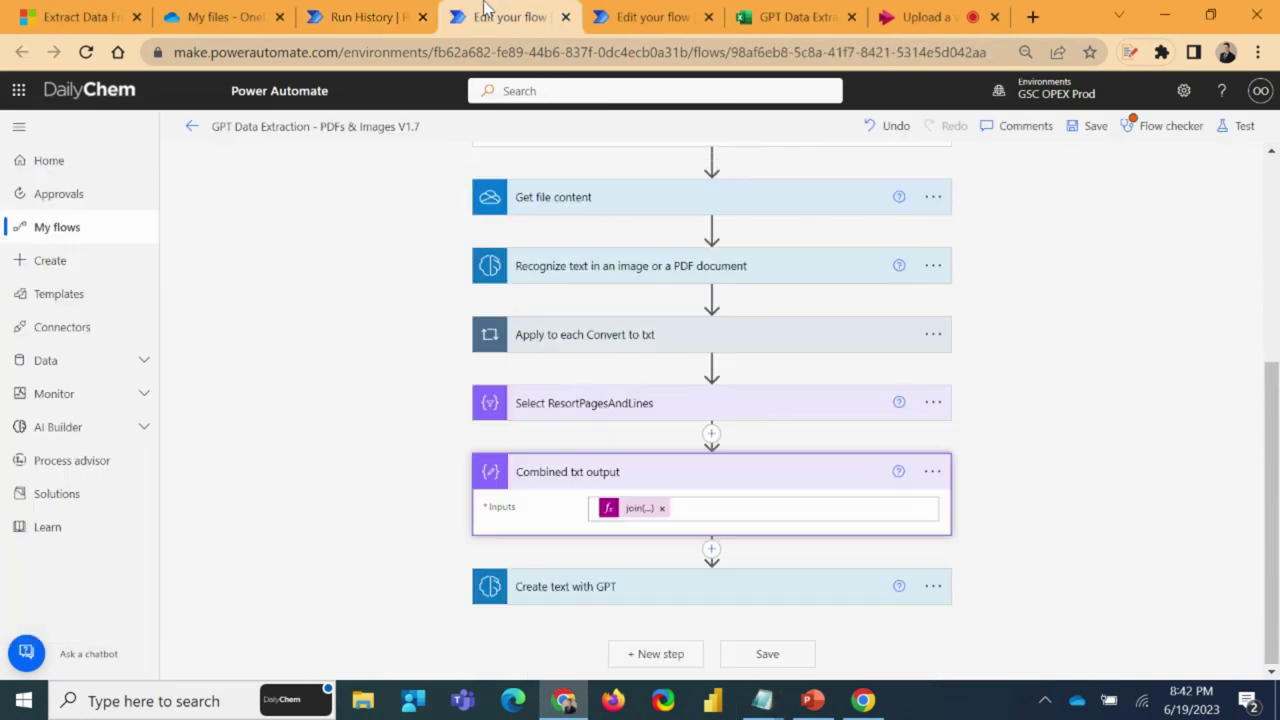
click(620, 595)
click(572, 284)
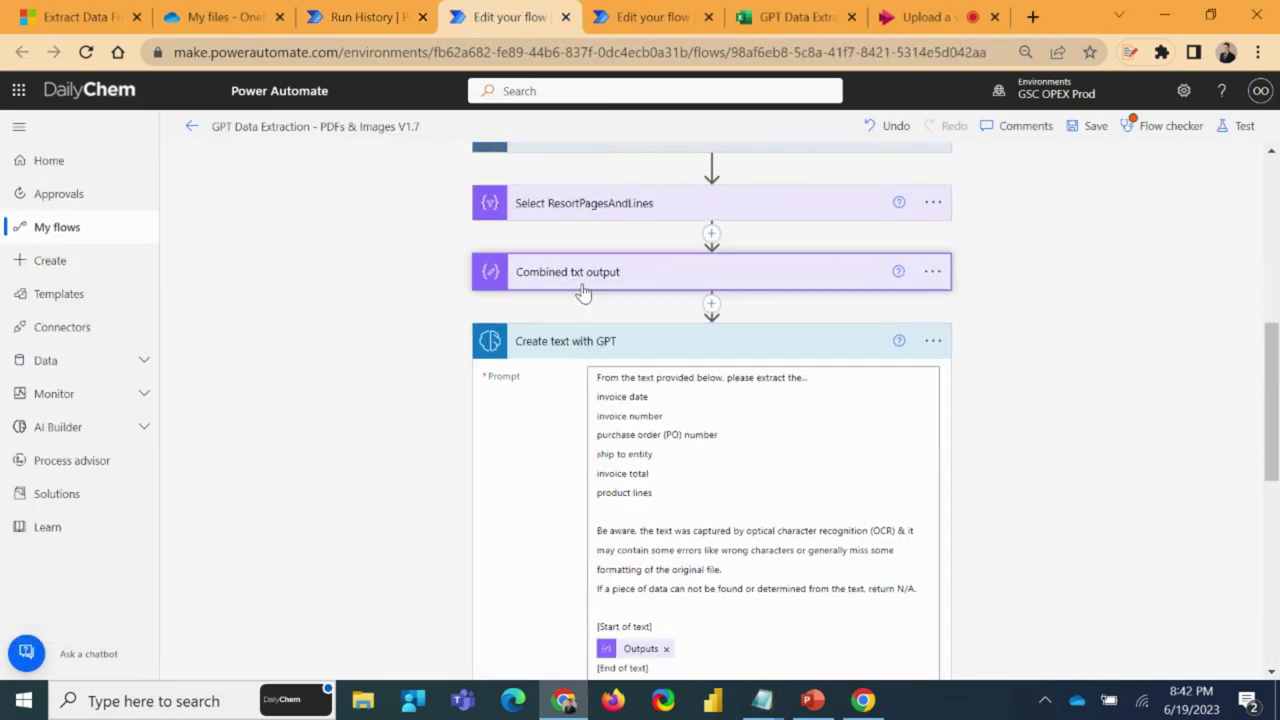
- Review the GPT prompt's list of fields to extract, OCR caution, Combined txt output placeholder and example JSON format
scroll(683, 289, down, 2)
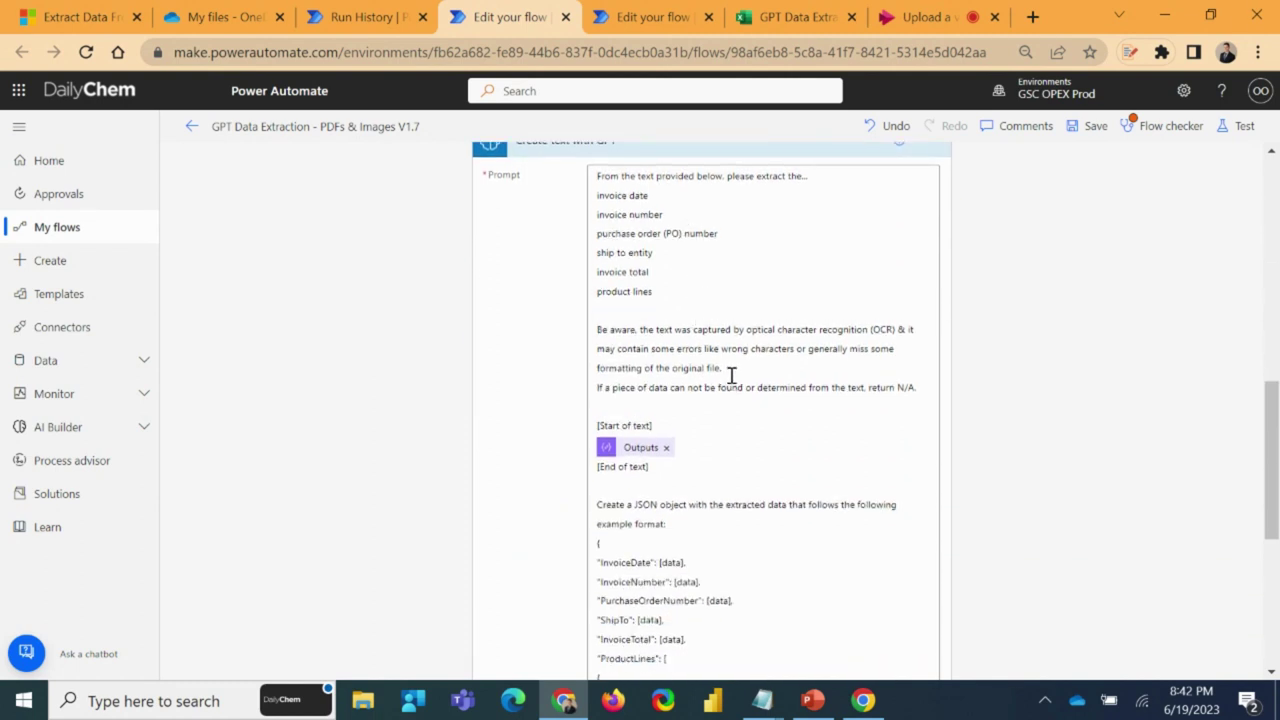
scroll(714, 254, up, 2)
scroll(694, 389, down, 2)
drag(597, 195, 672, 294)
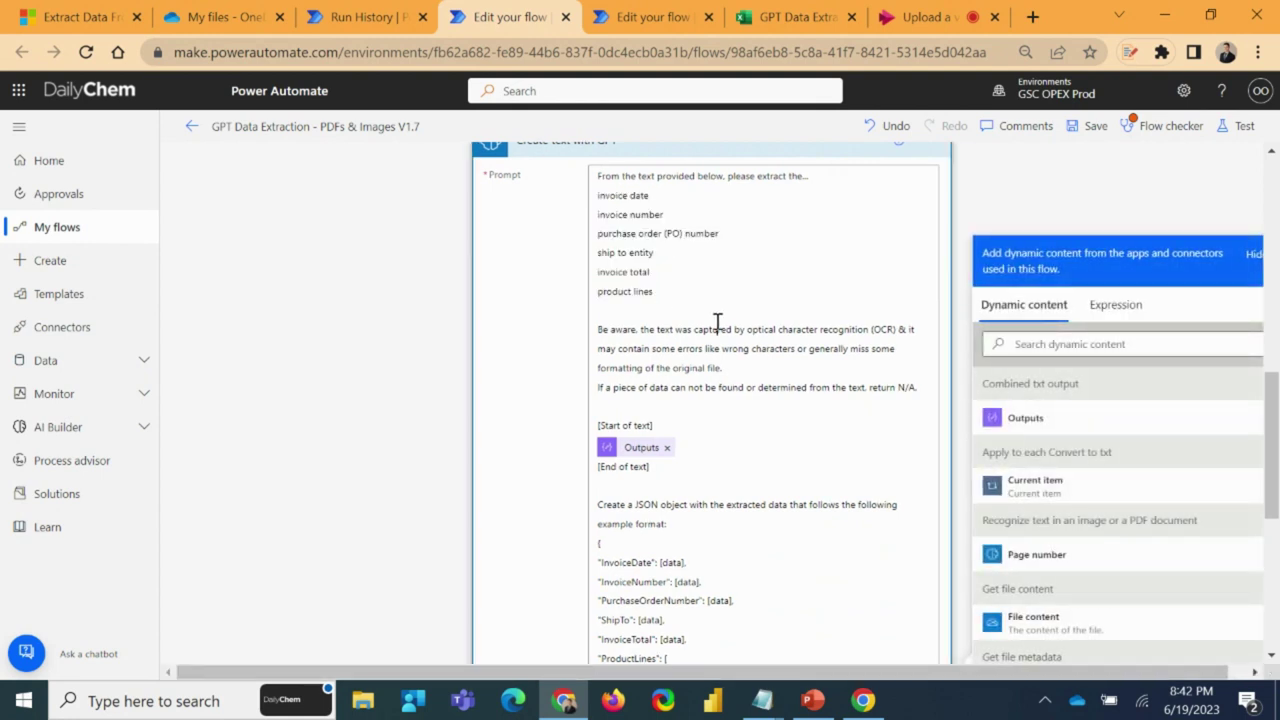
click(1109, 201)
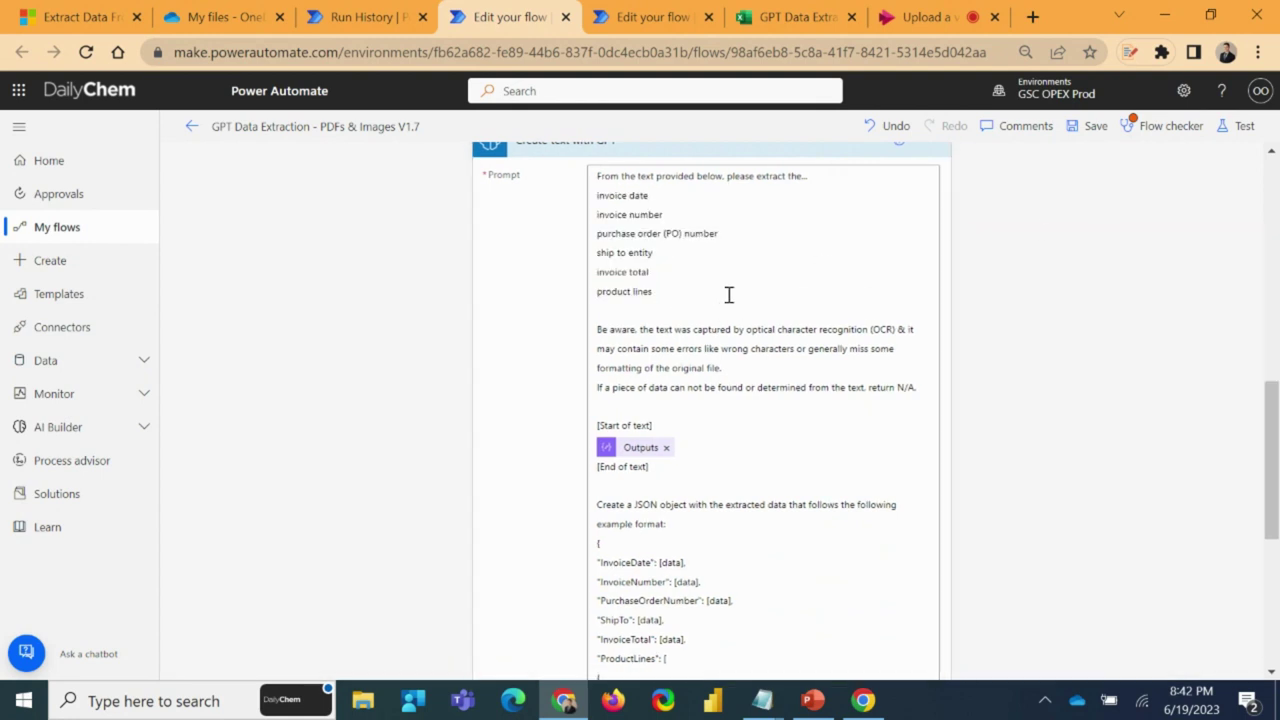
scroll(712, 338, down, 1)
scroll(737, 277, up, 1)
scroll(688, 370, down, 2)
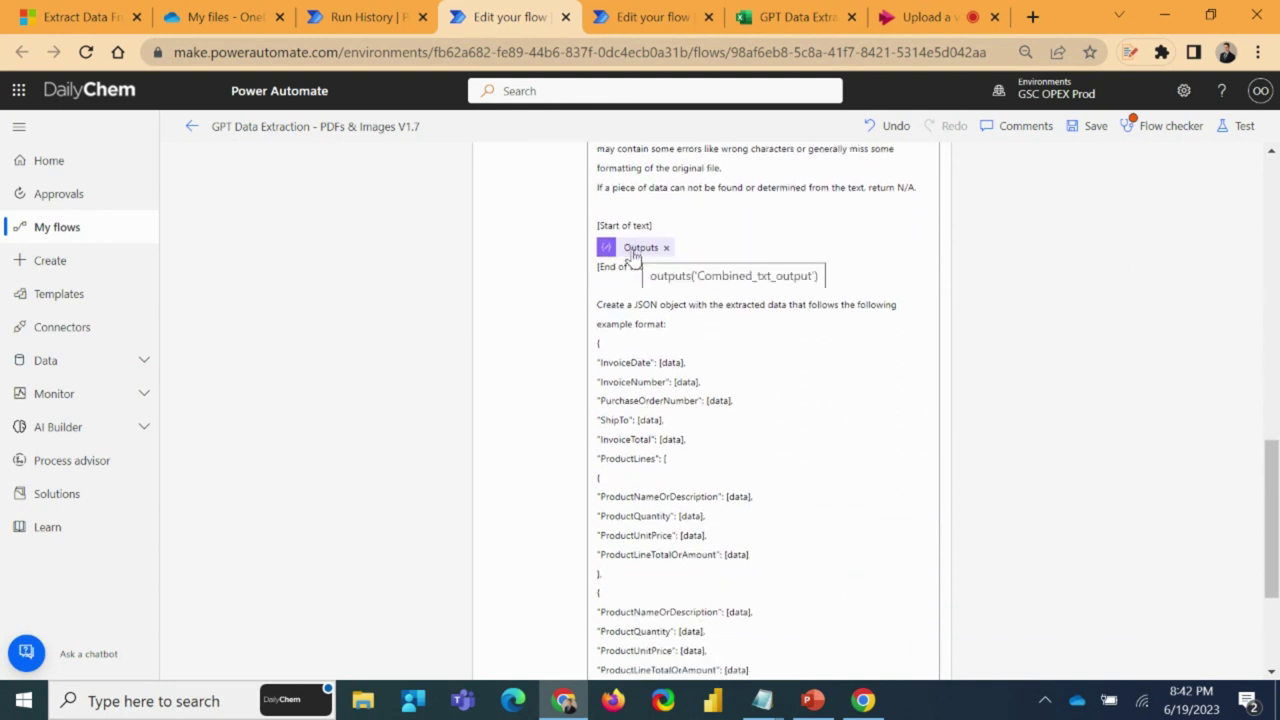
- Examine the GPT prompt's instruction to create a JSON object and its example format with invoice fields and repeated product lines
scroll(700, 303, up, 4)
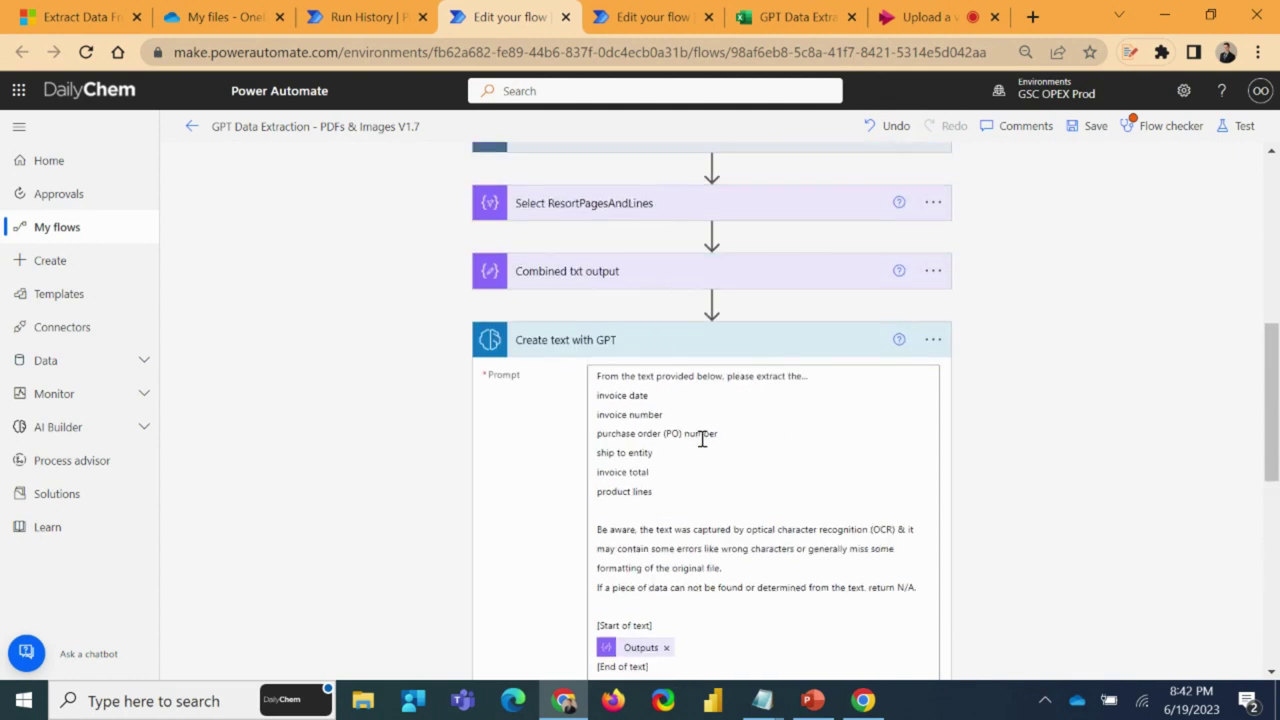
scroll(715, 420, down, 3)
scroll(731, 411, down, 1)
scroll(678, 358, down, 2)
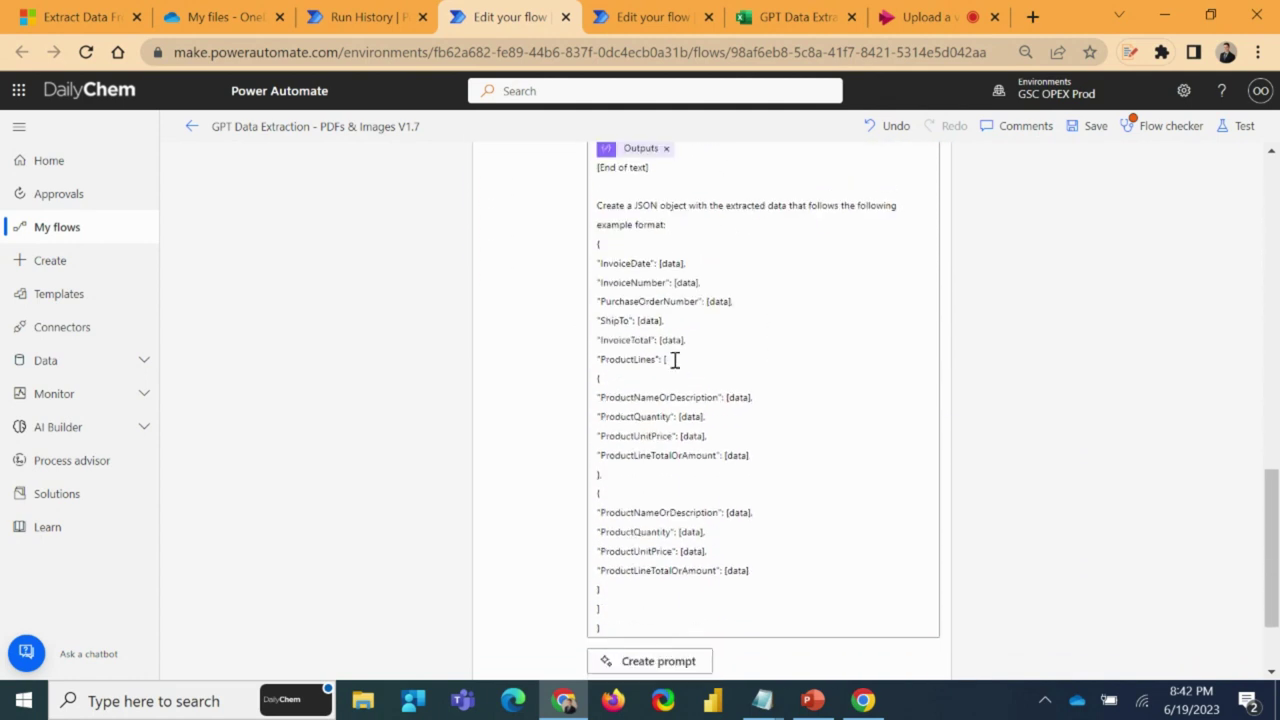
drag(597, 206, 688, 598)
click(668, 610)
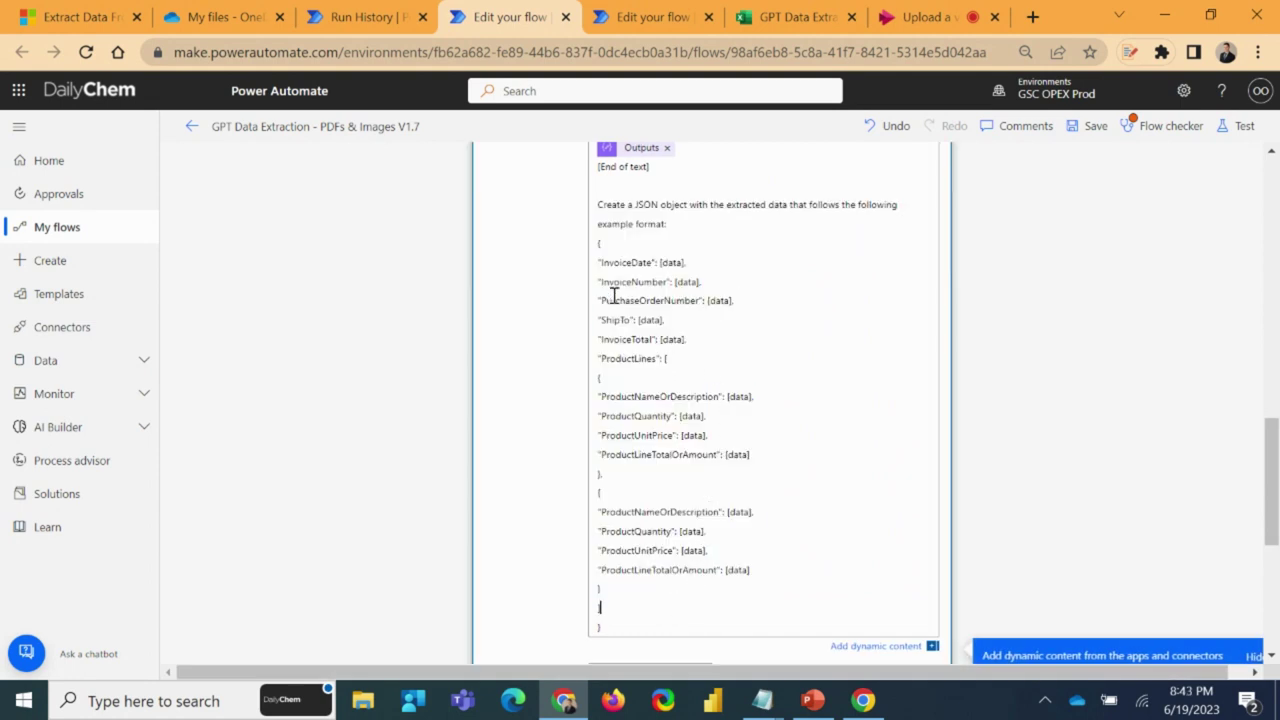
drag(599, 243, 661, 620)
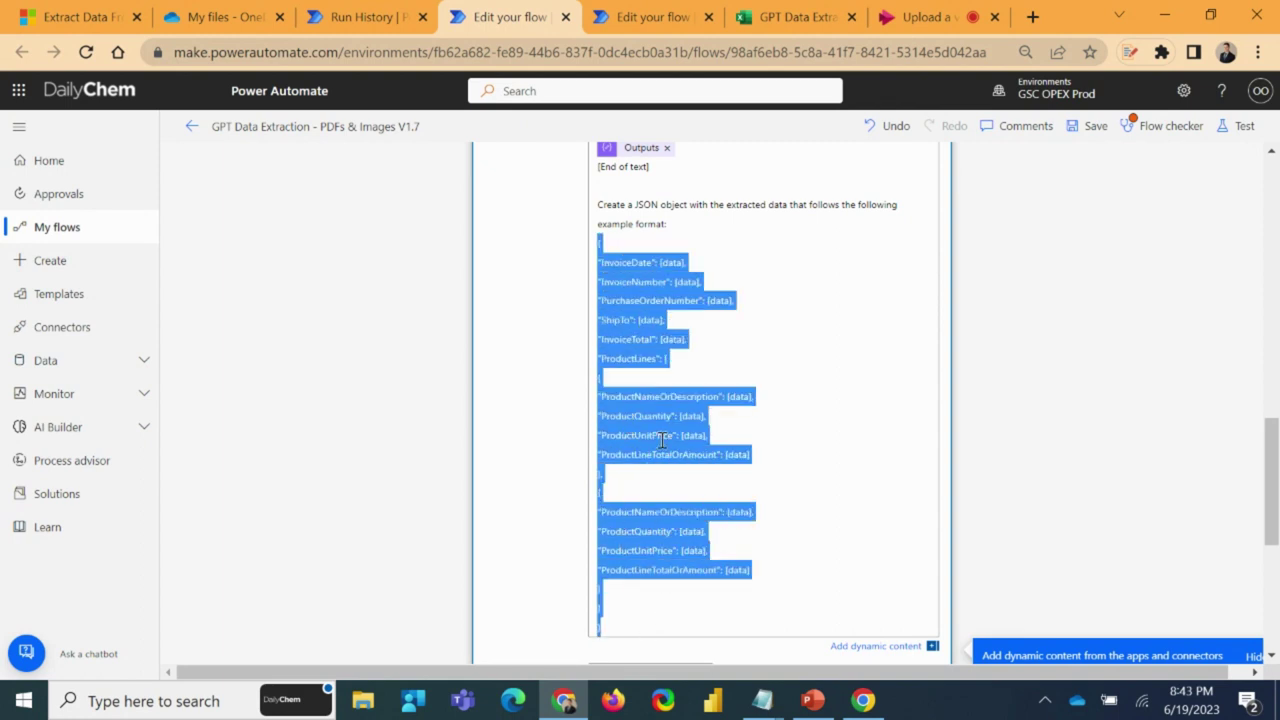
click(632, 281)
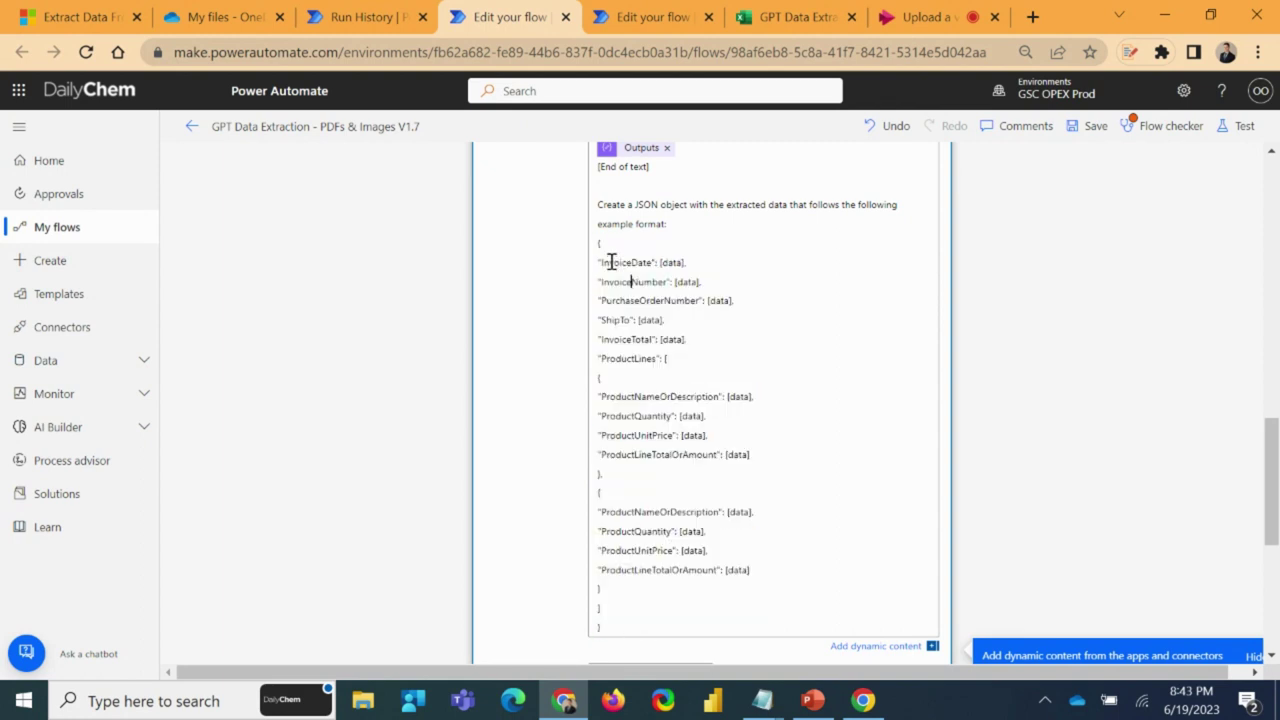
drag(612, 262, 671, 306)
drag(623, 513, 651, 560)
scroll(691, 557, up, 5)
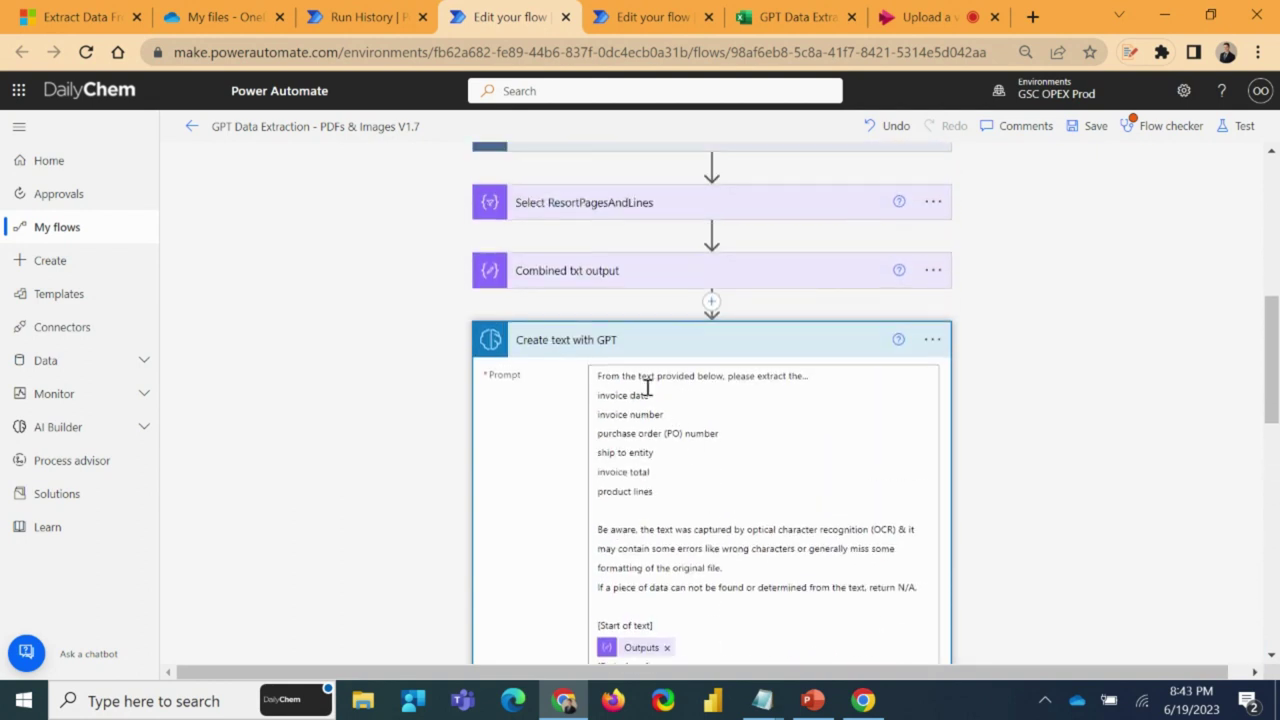
- Collapse the Create text with GPT action and save the flow, checking whether it can be tested
click(585, 345)
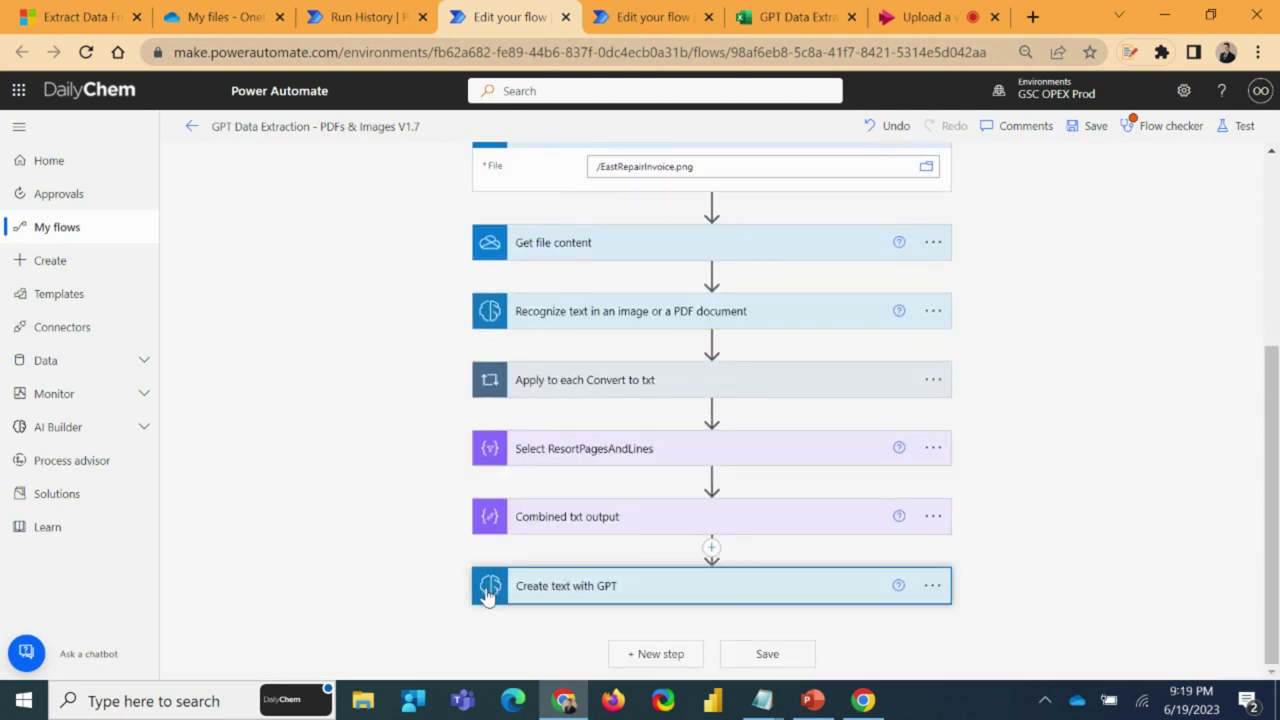
click(1089, 128)
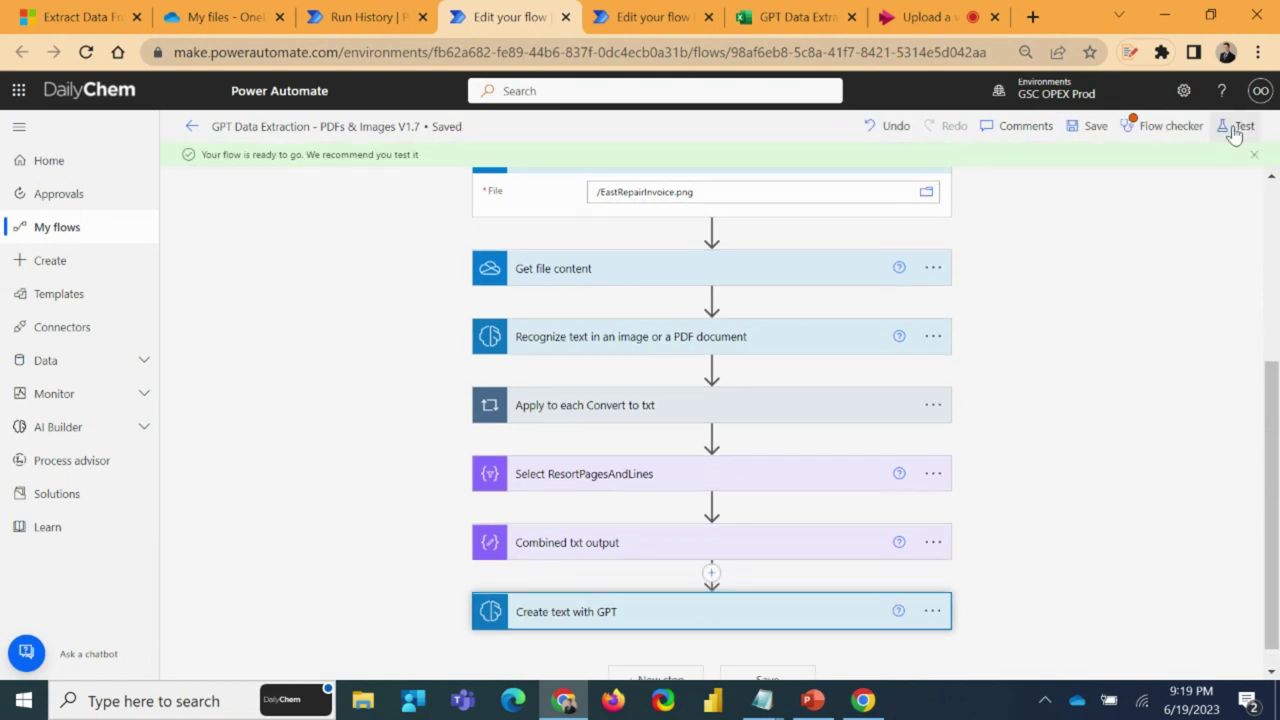
click(1239, 127)
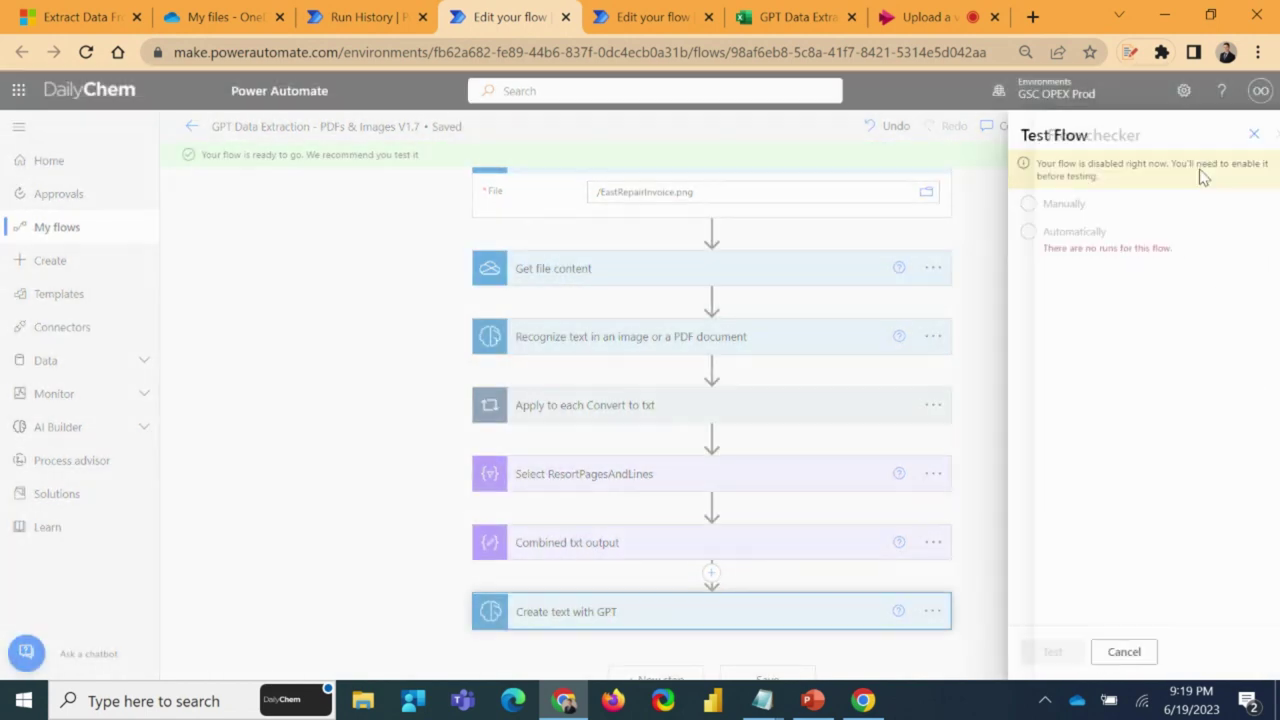
click(1255, 135)
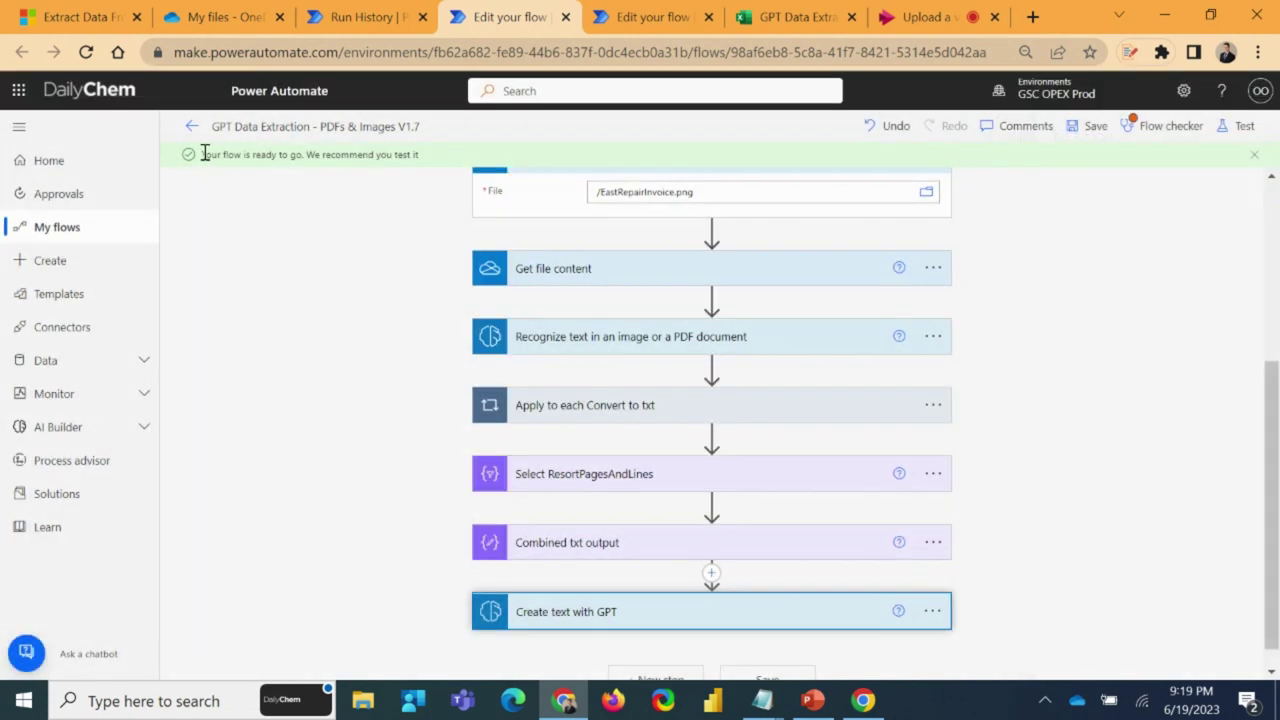
- Turn on the GPT Data Extraction - PDFs & Images V1.7 flow from its details page and reopen it for editing
click(191, 126)
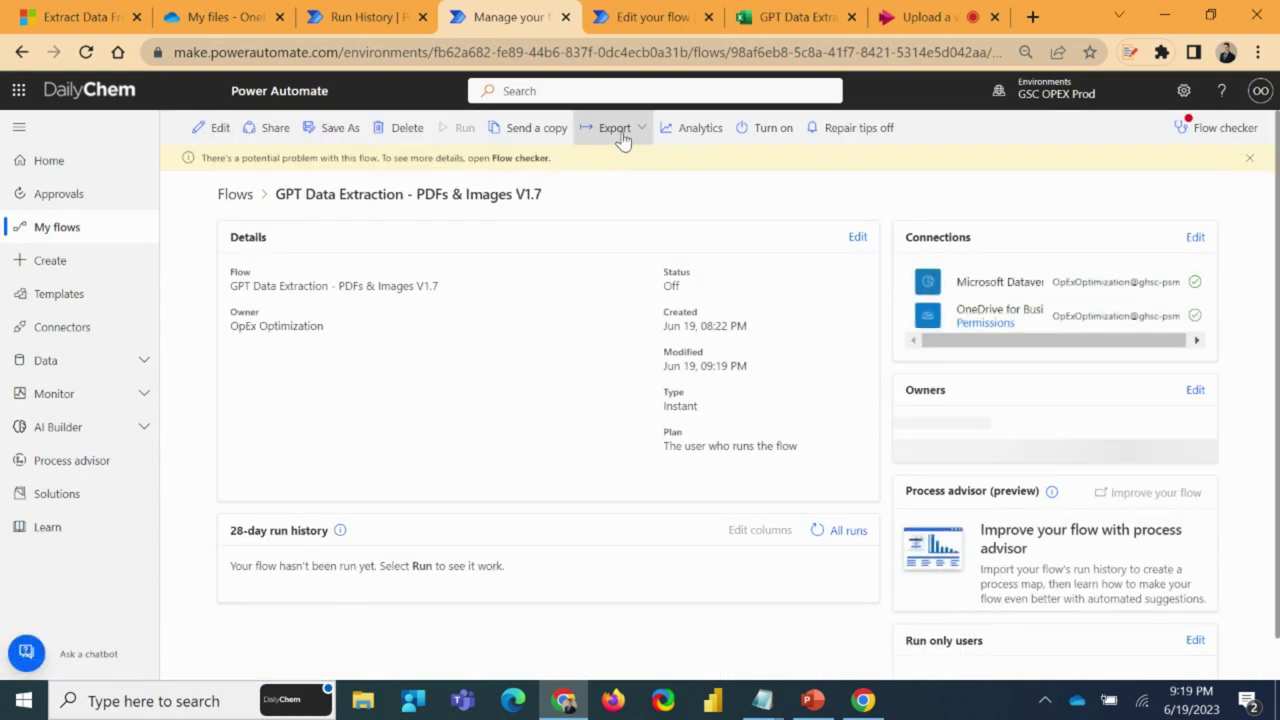
click(772, 128)
click(199, 130)
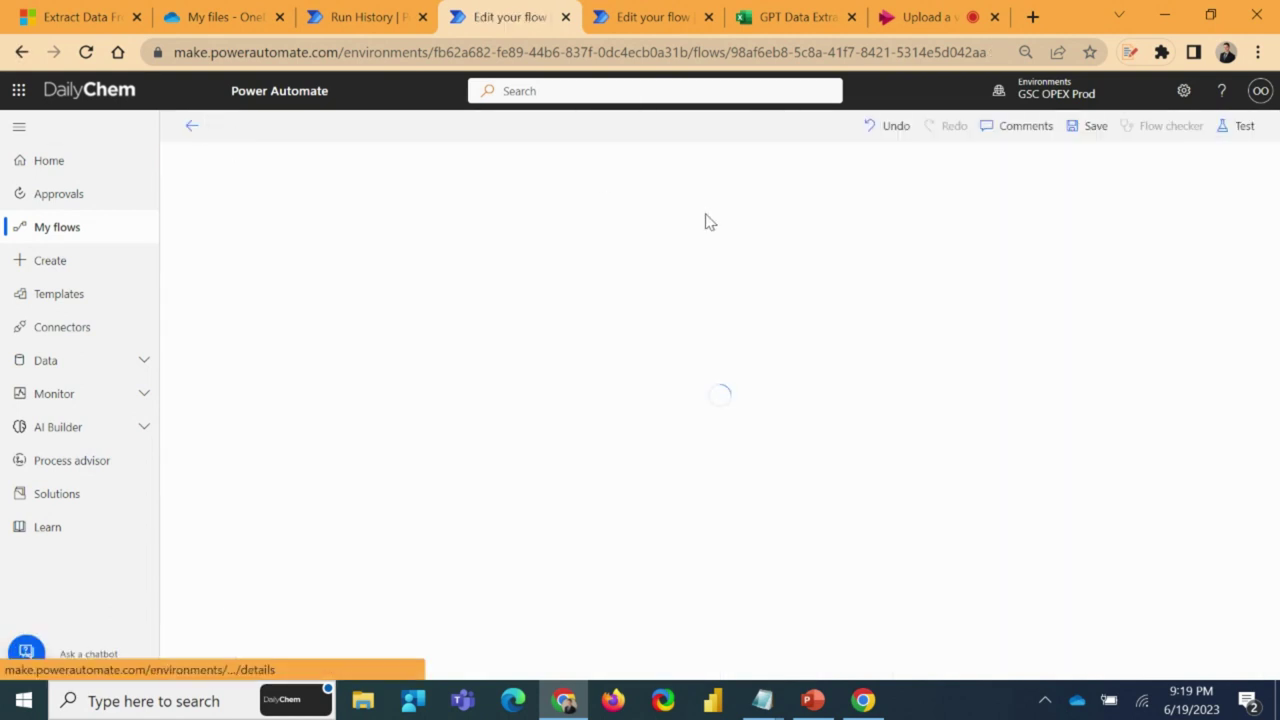
- Save and run a manual test of the flow, dismissing the flow checker and opening the run results
click(1240, 130)
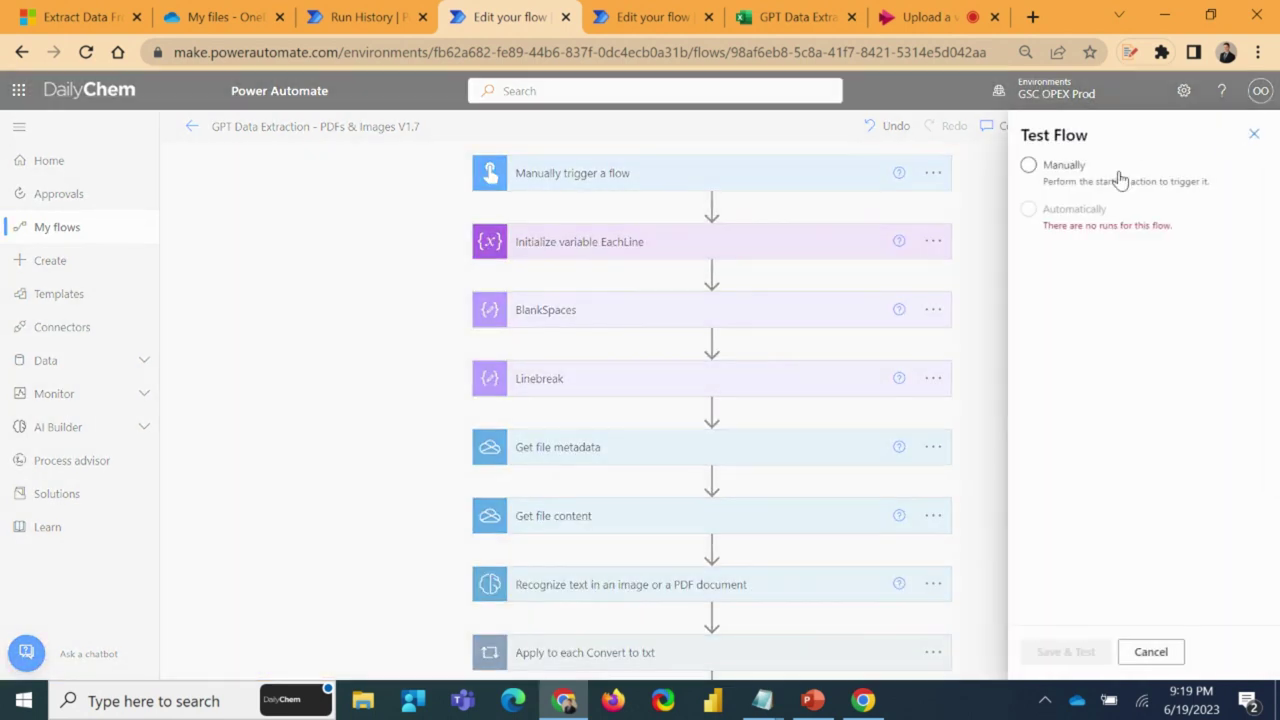
click(1040, 166)
click(1058, 648)
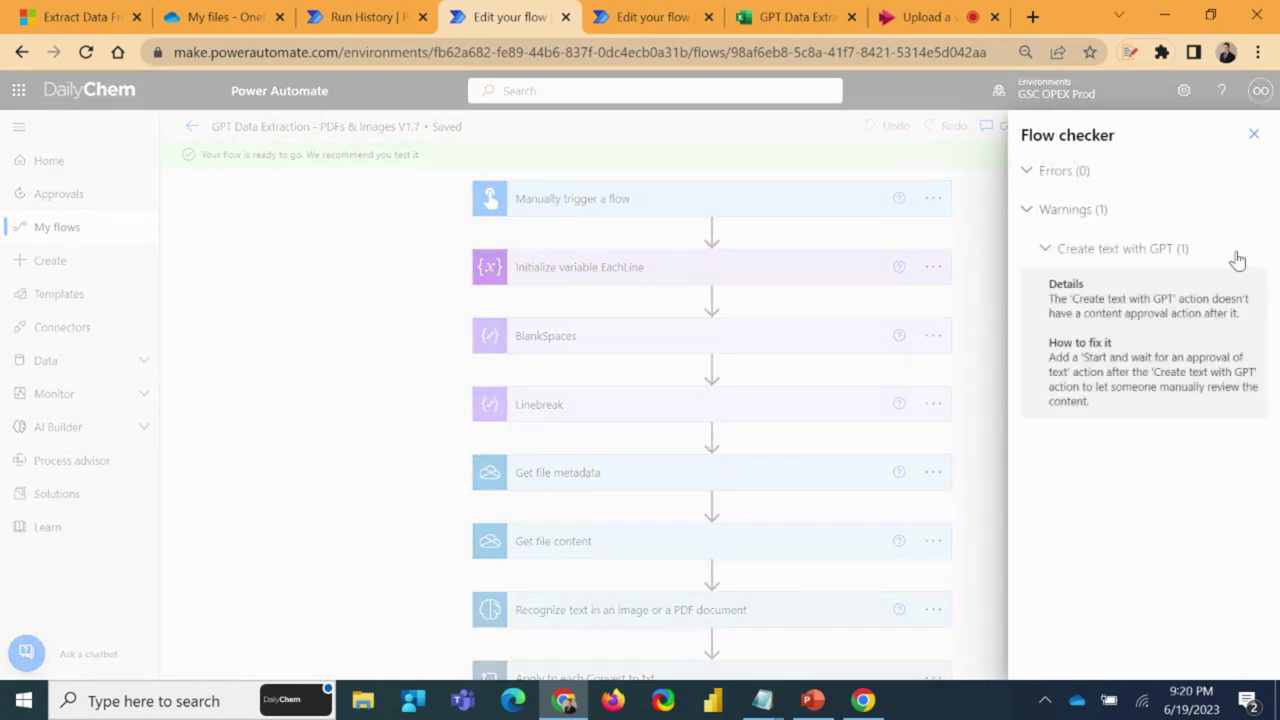
click(1254, 133)
click(1040, 655)
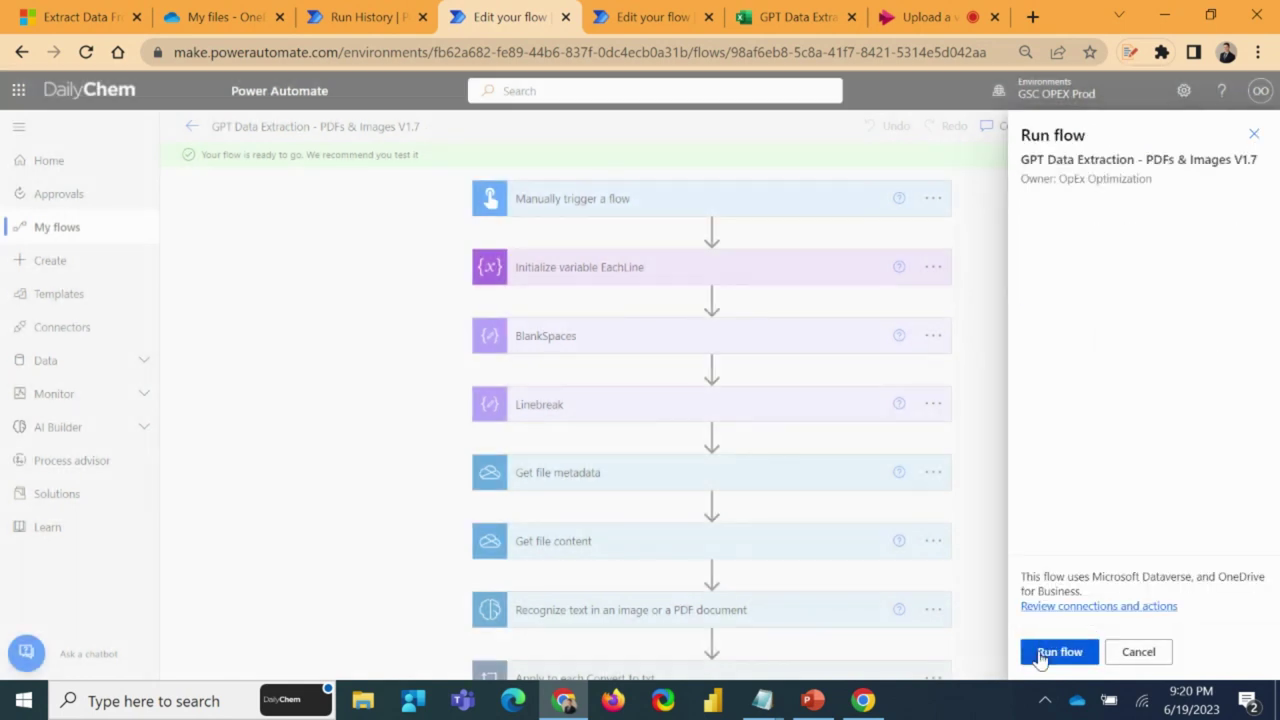
click(1040, 655)
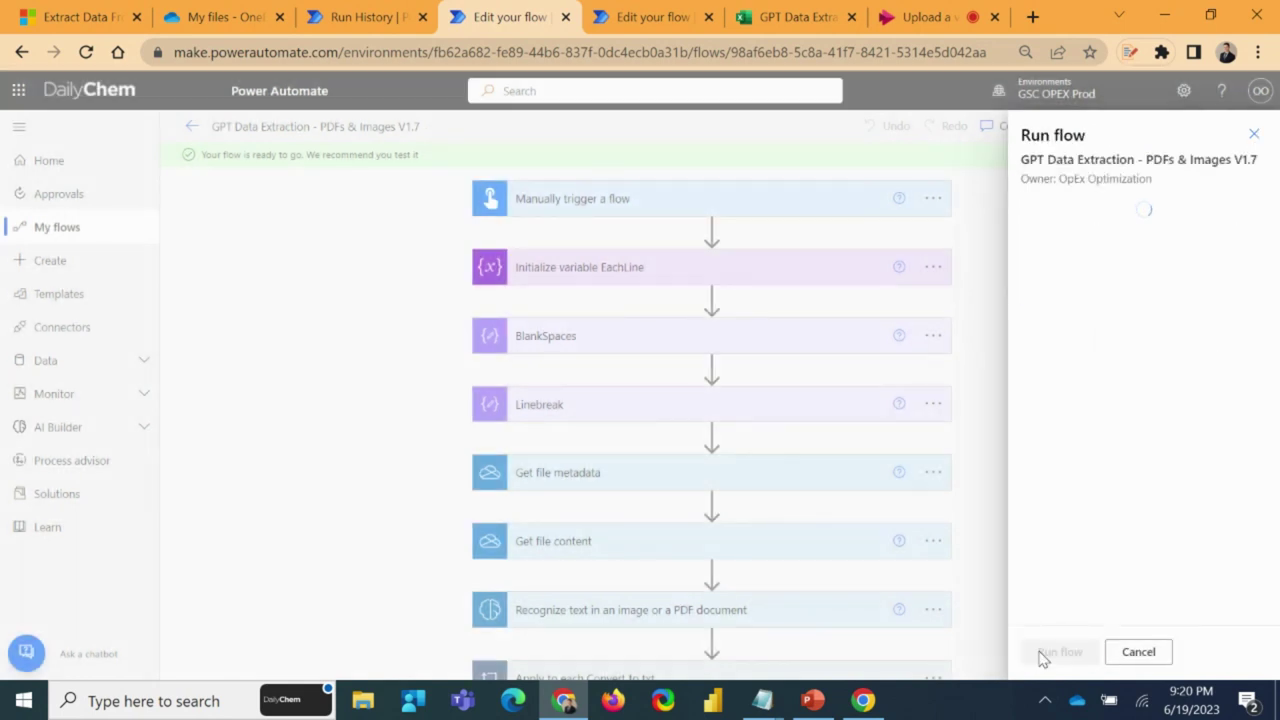
click(1052, 652)
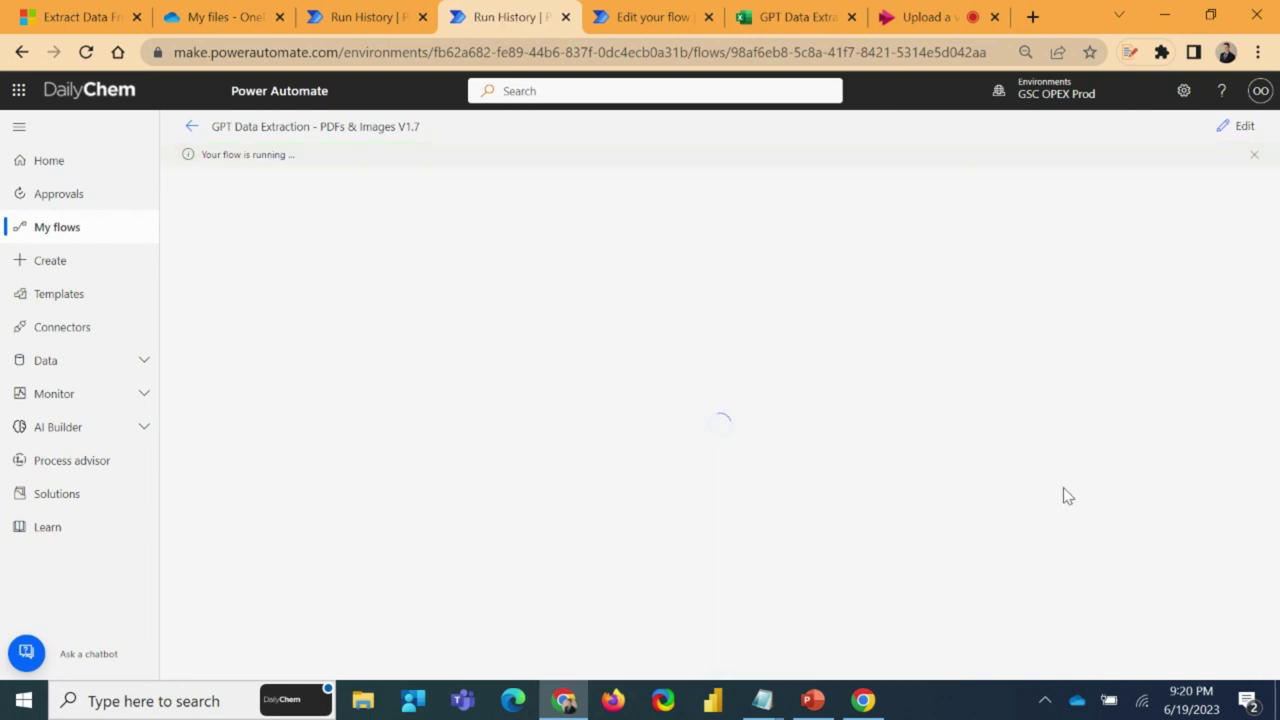
- Expand Create text with GPT in the run results, review its generated JSON and copy the full output Text
scroll(766, 591, down, 3)
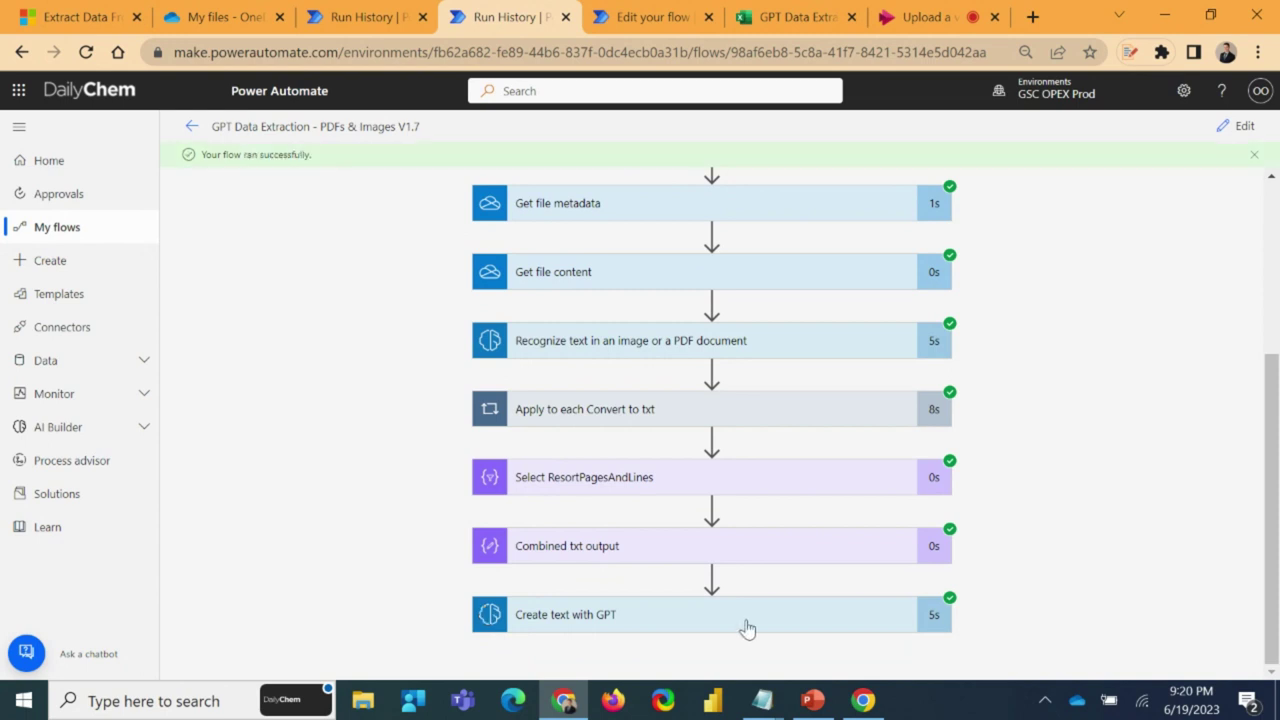
click(651, 621)
scroll(690, 500, down, 3)
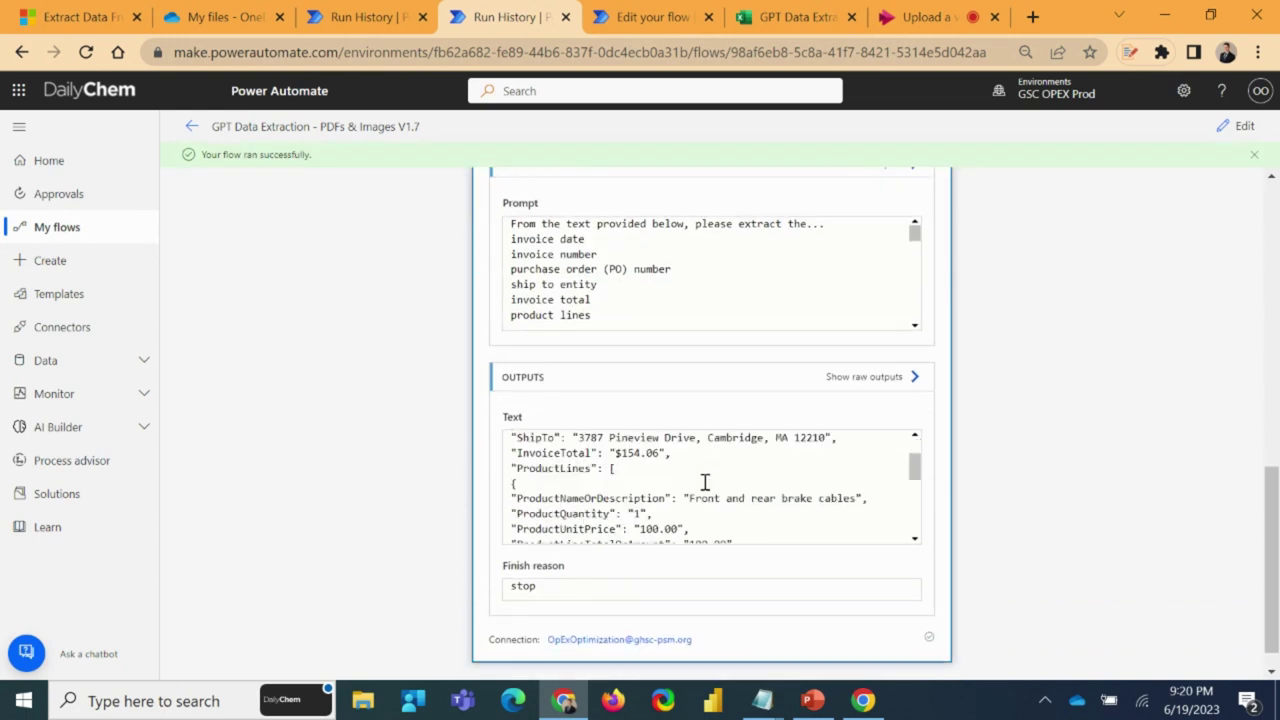
scroll(760, 505, down, 5)
scroll(775, 503, up, 8)
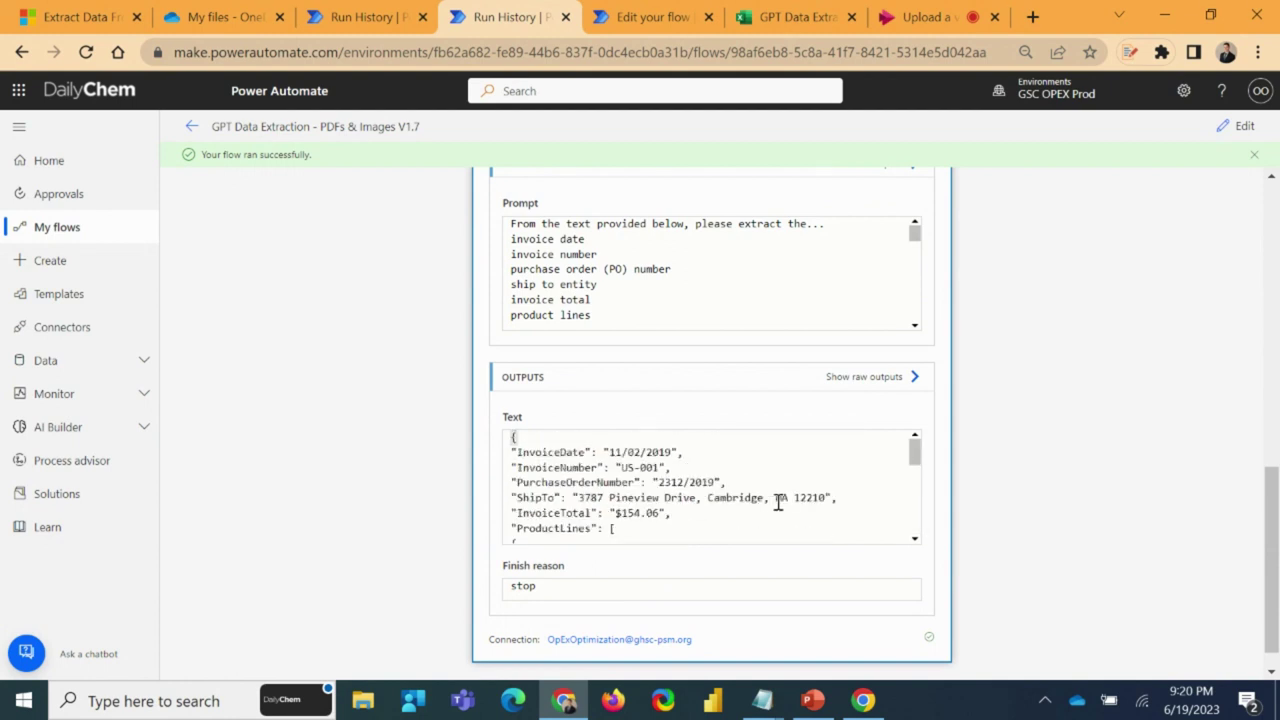
key(ctrl+a)
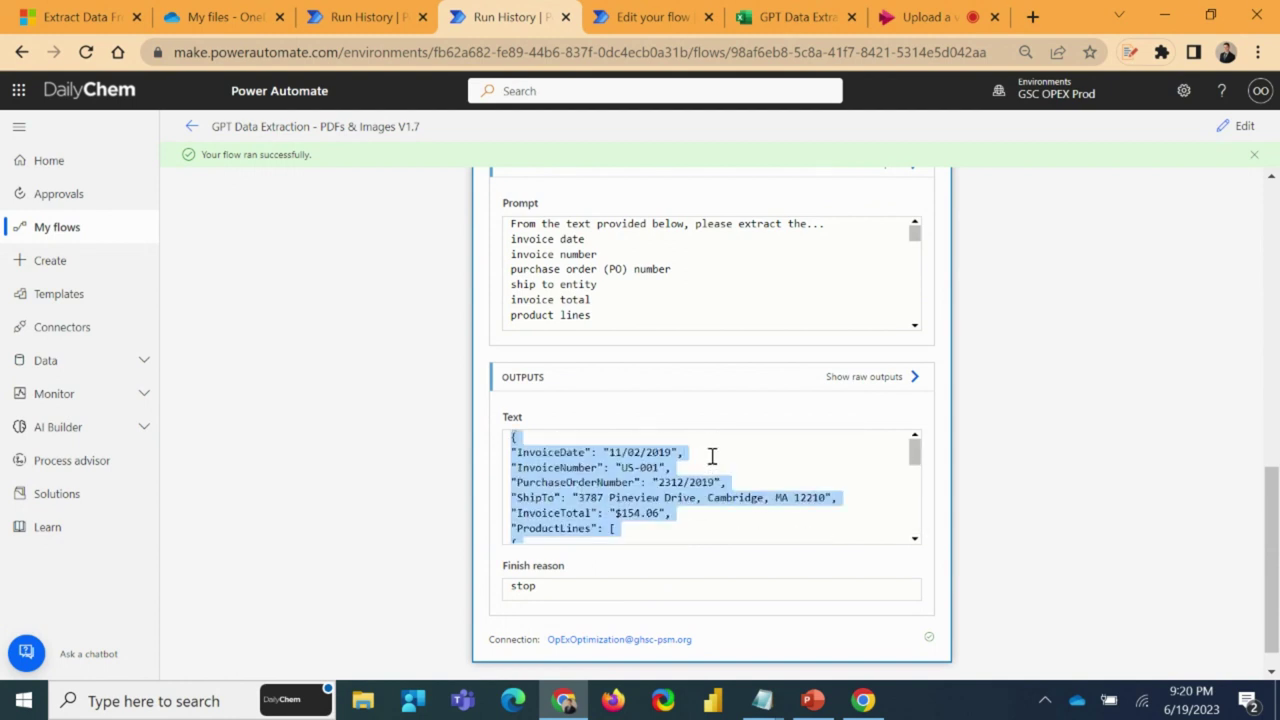
- Return to editing the flow and add a Parse JSON action after Create text with GPT
click(1236, 128)
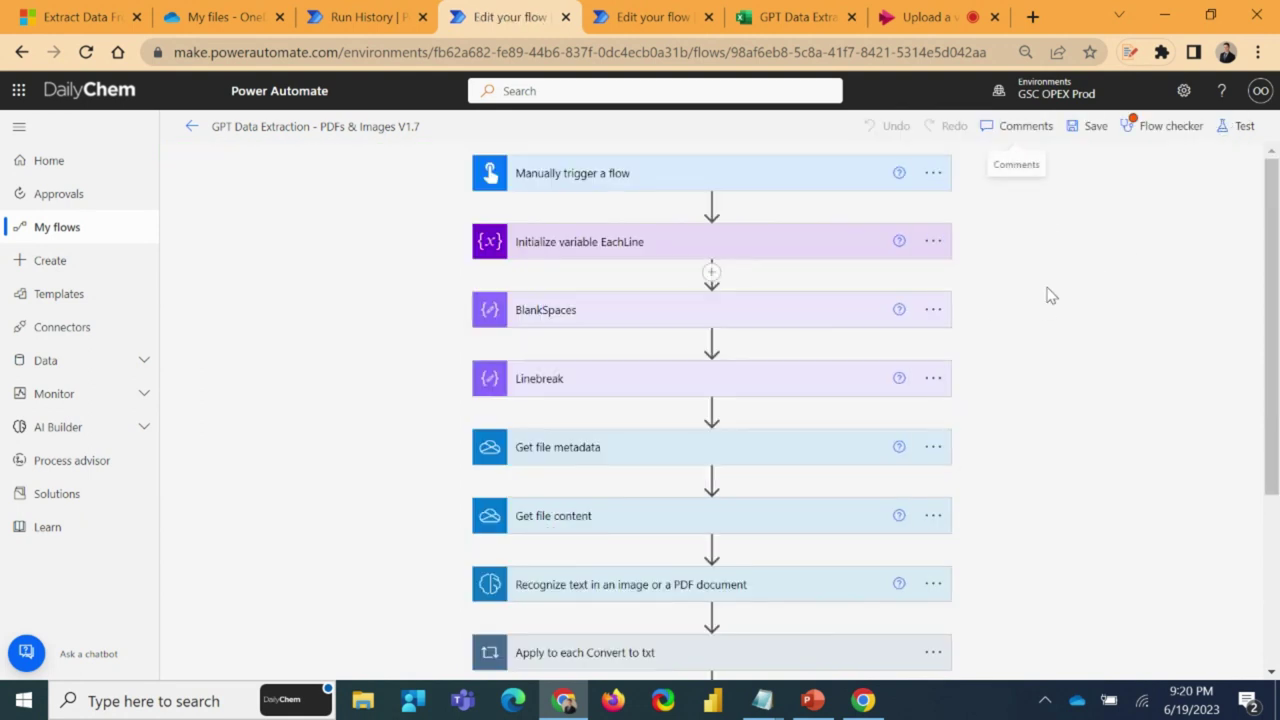
scroll(1000, 350, down, 3)
click(660, 653)
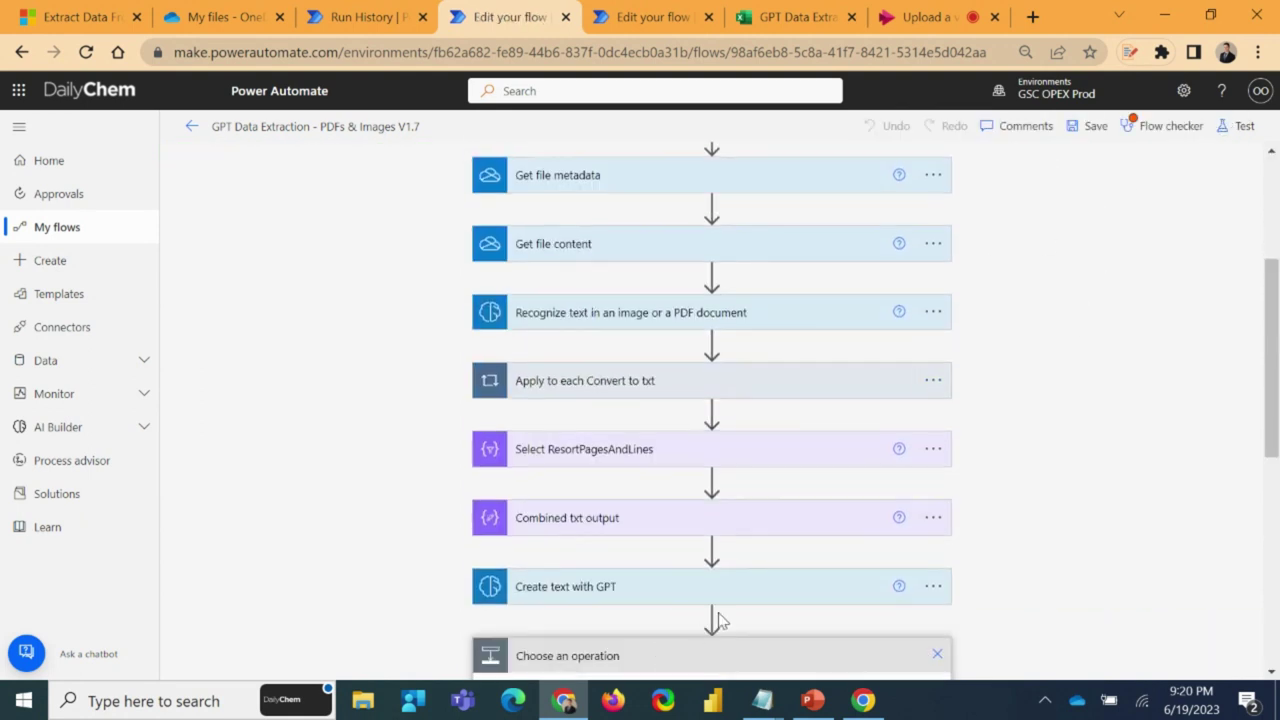
text(pa)
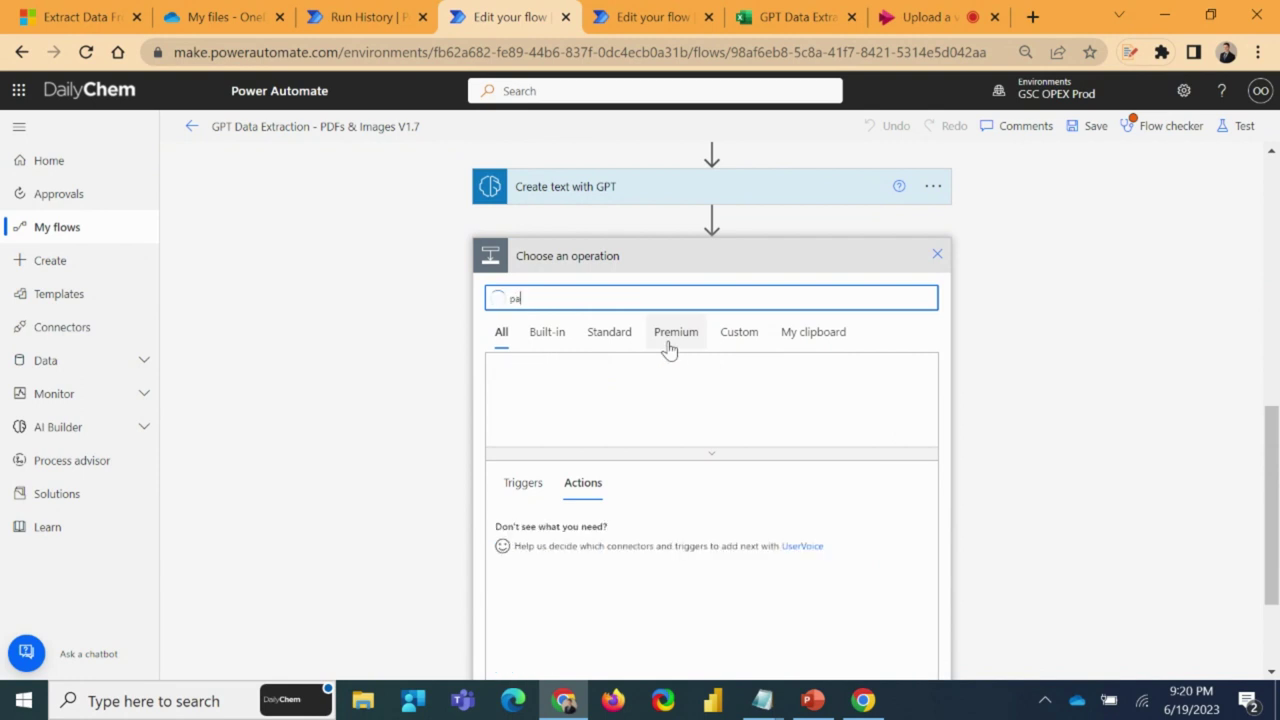
text(rse)
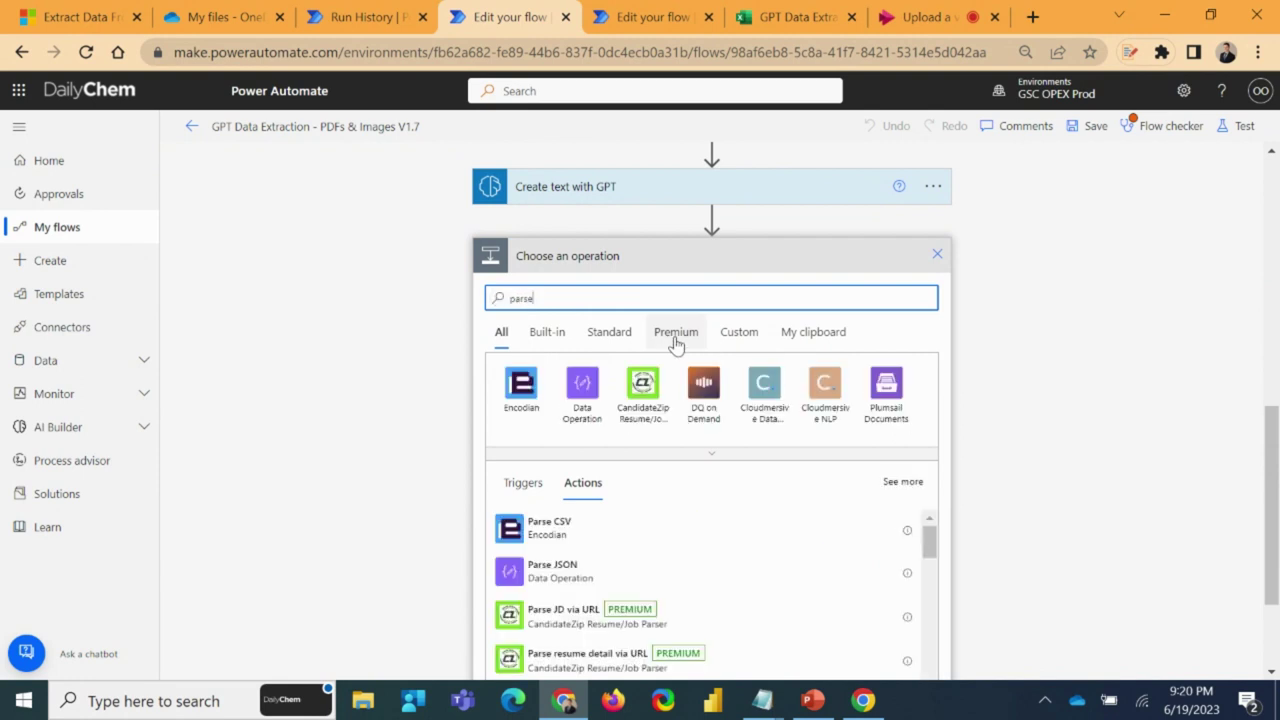
click(540, 574)
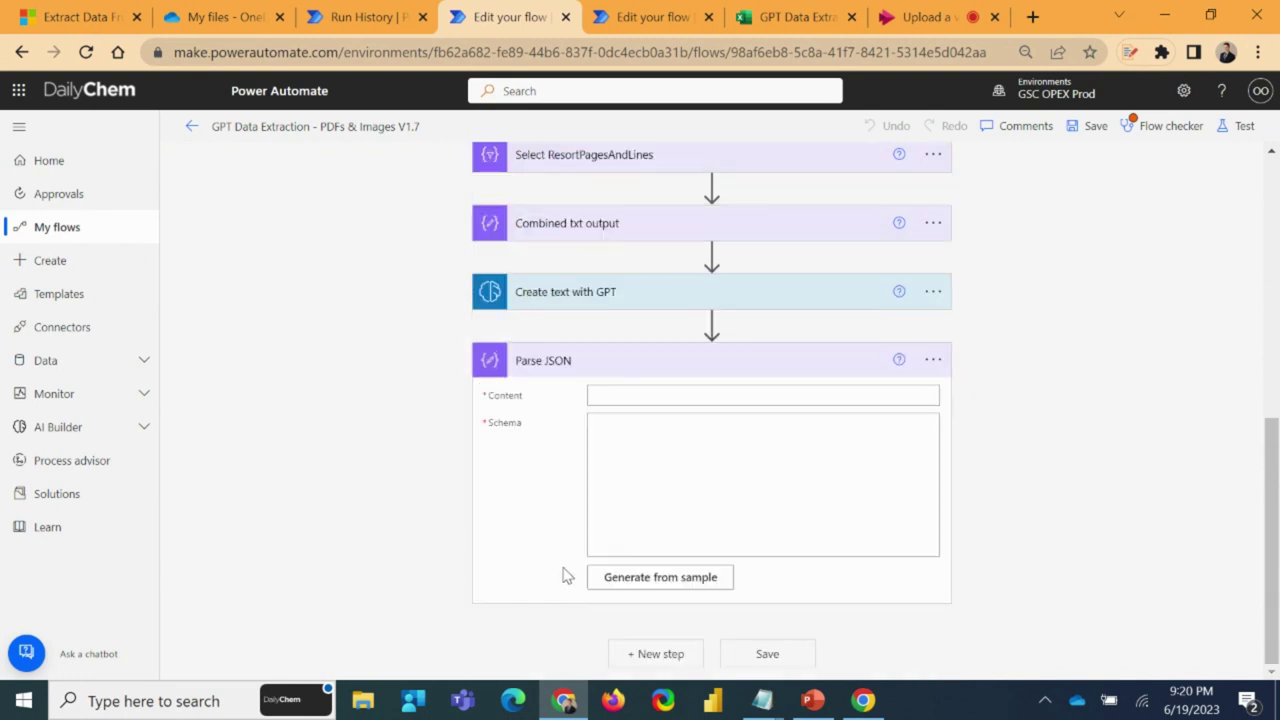
- Generate the Parse JSON schema from the copied GPT output as the sample payload
click(666, 580)
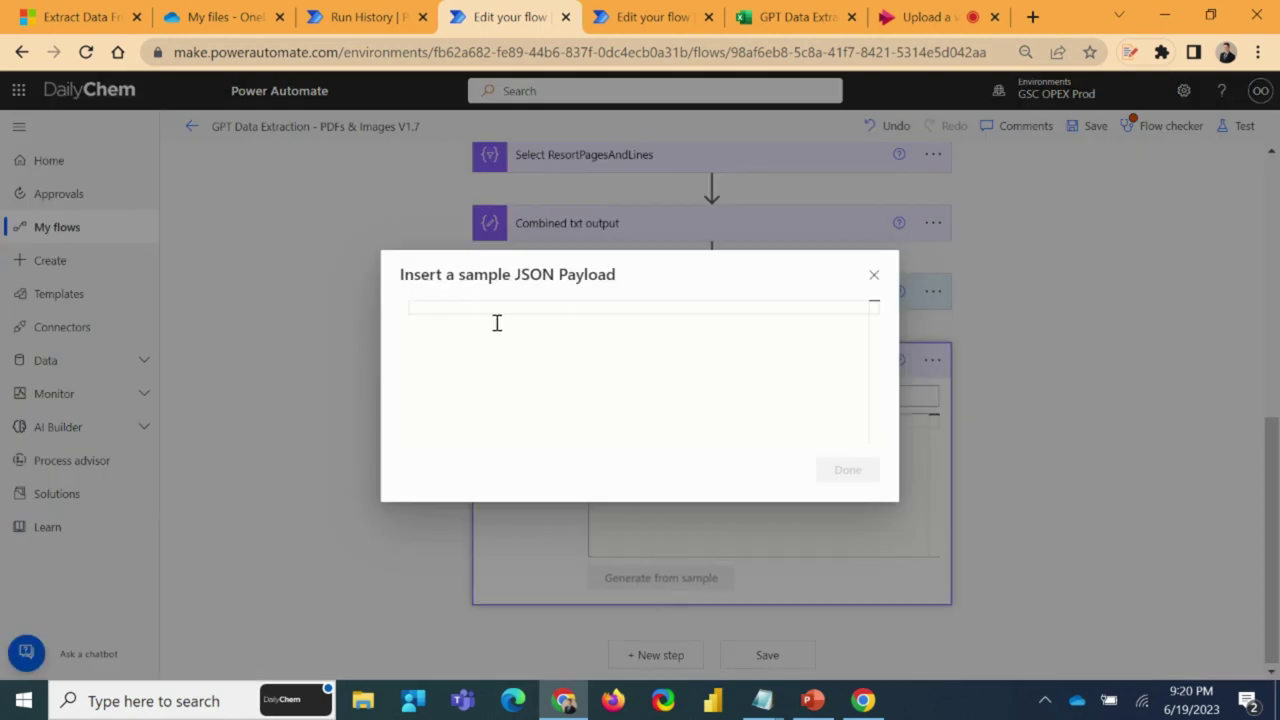
key(ctrl+v)
scroll(783, 432, up, 3)
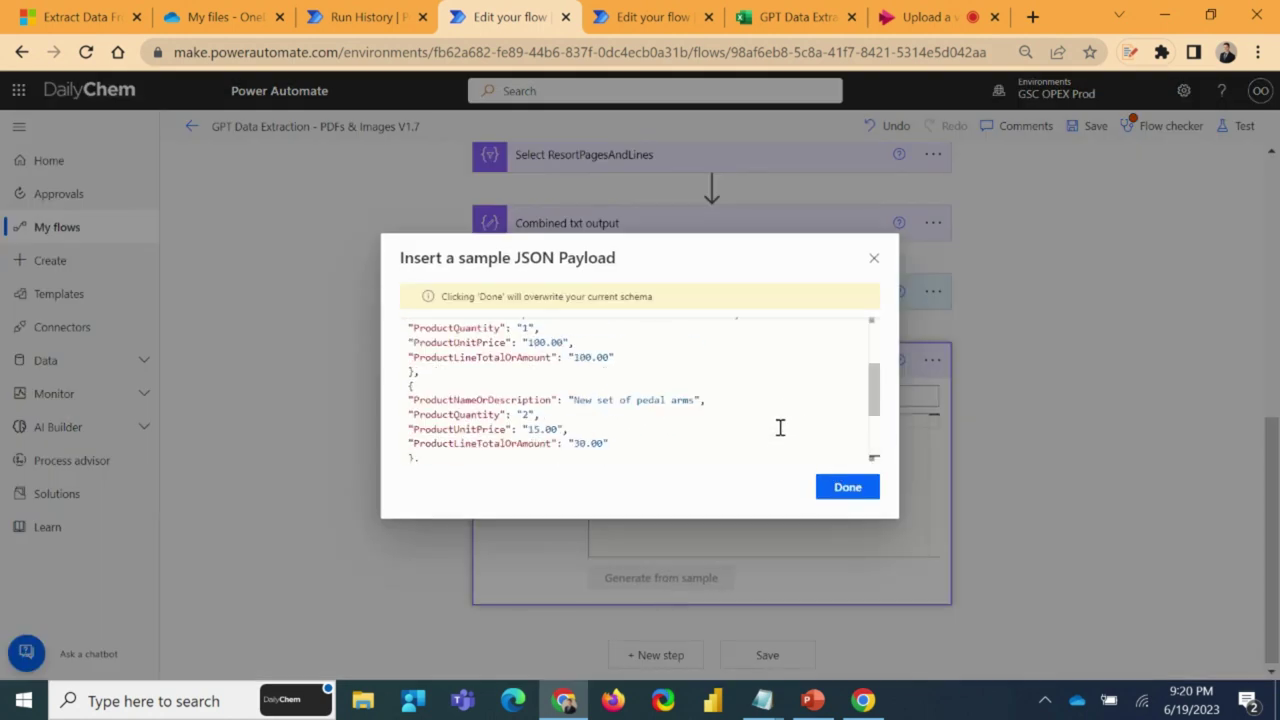
scroll(774, 416, up, 5)
click(840, 488)
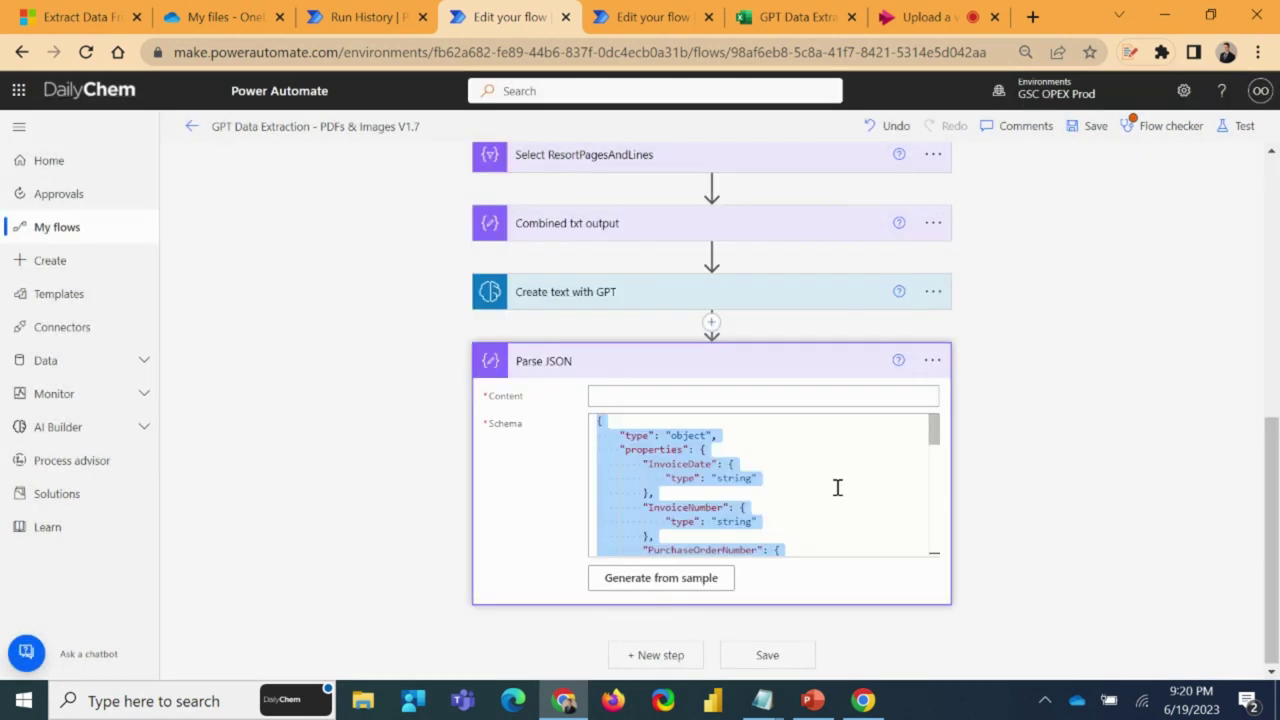
- Set the Parse JSON content to a json() expression wrapping the Text output of Create text with GPT, and check the schema
click(663, 395)
scroll(1037, 350, down, 2)
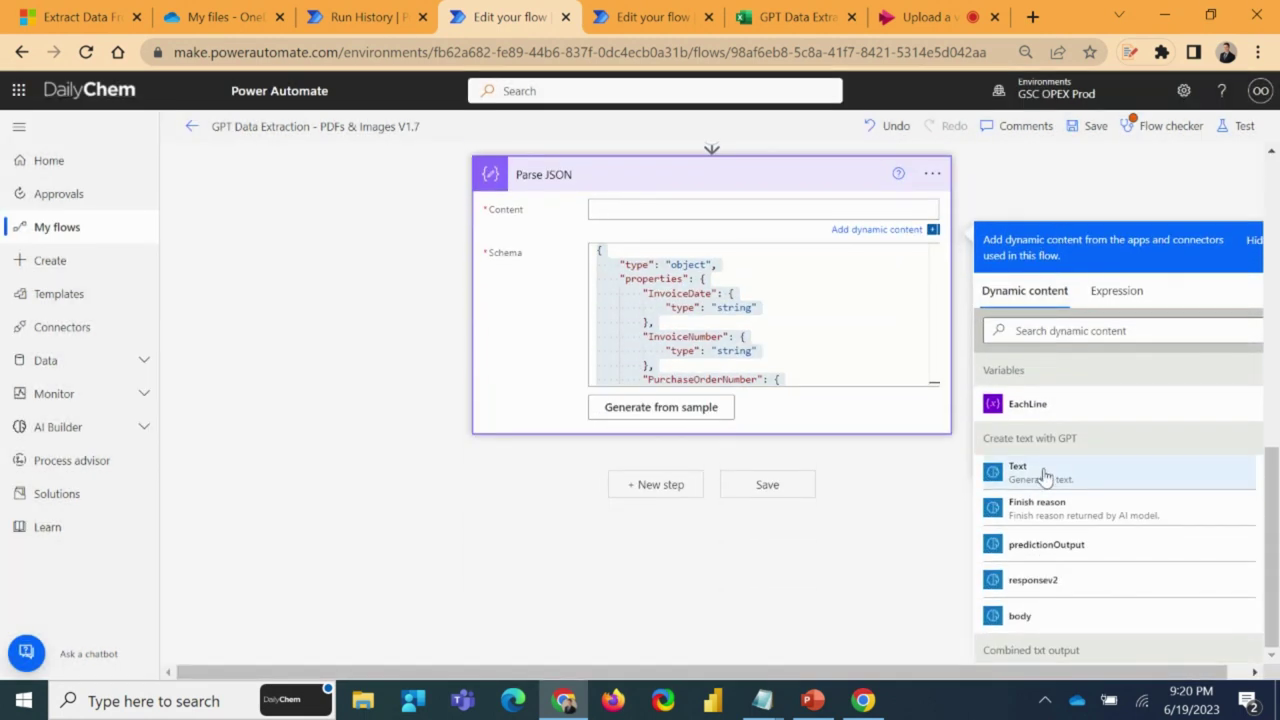
click(1116, 291)
text(json()
text(()
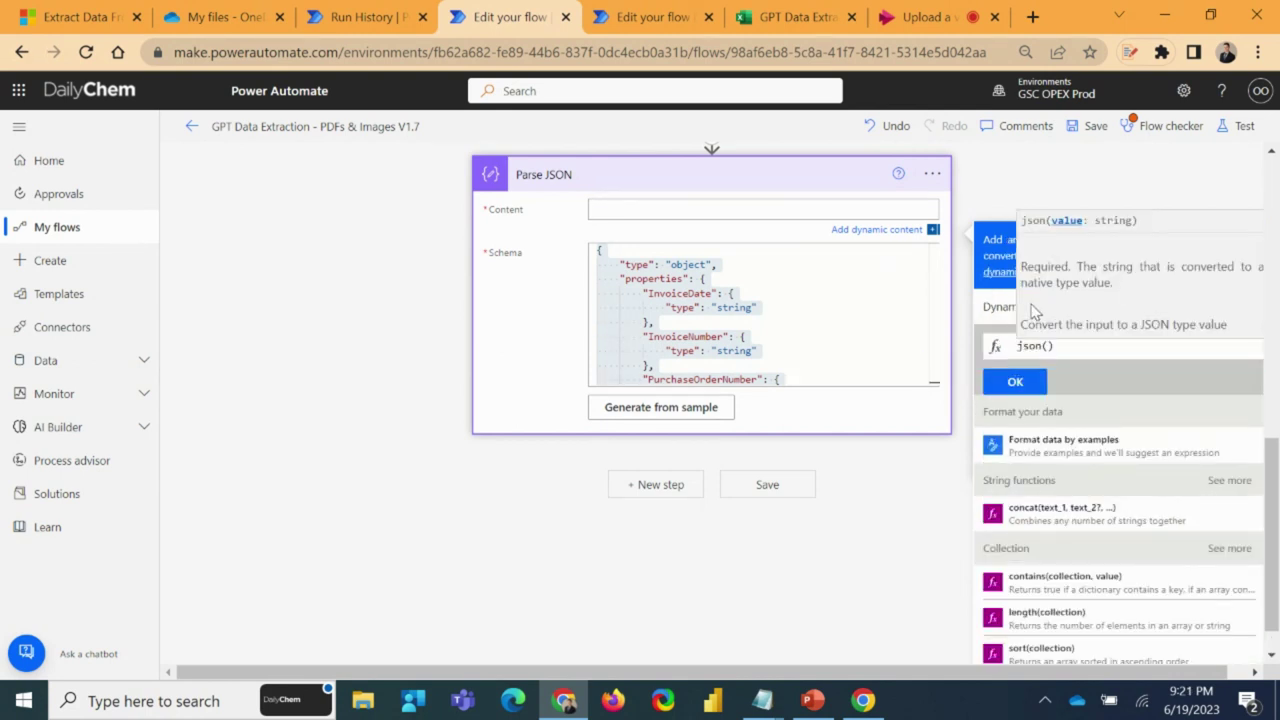
click(1026, 304)
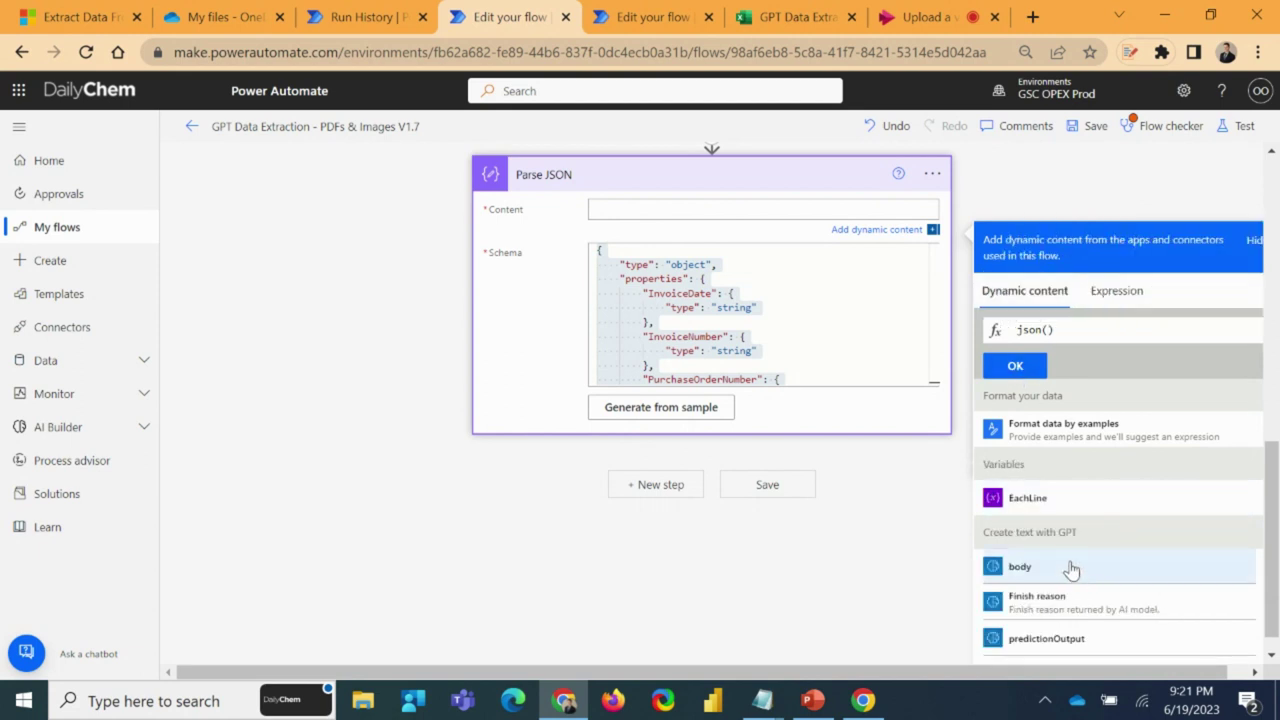
scroll(1069, 565, down, 1)
click(1046, 611)
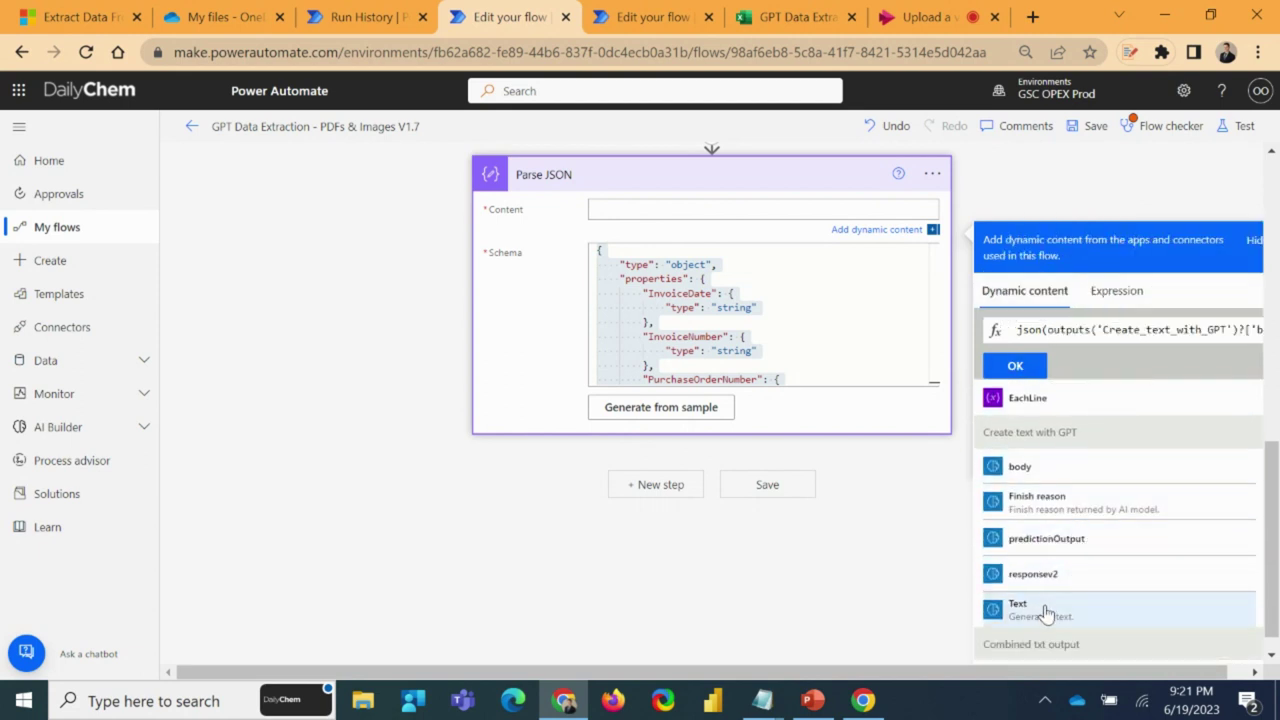
click(1017, 365)
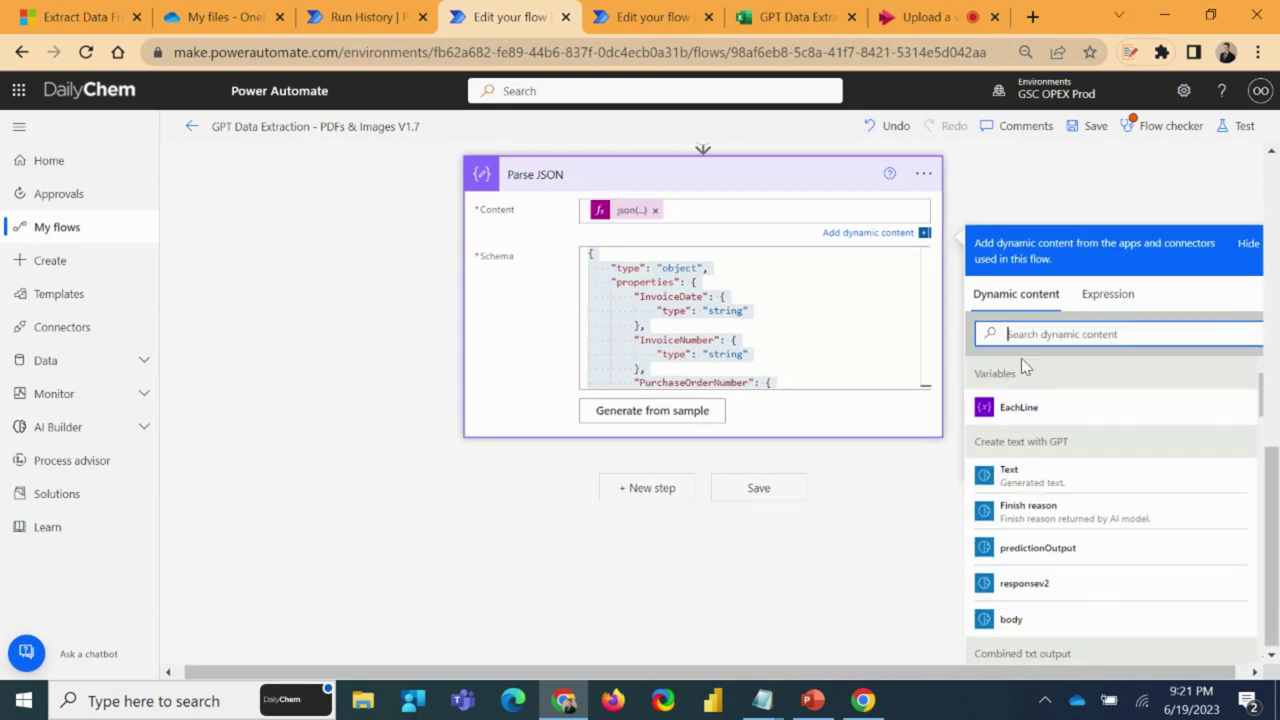
click(372, 363)
scroll(737, 491, down, 1)
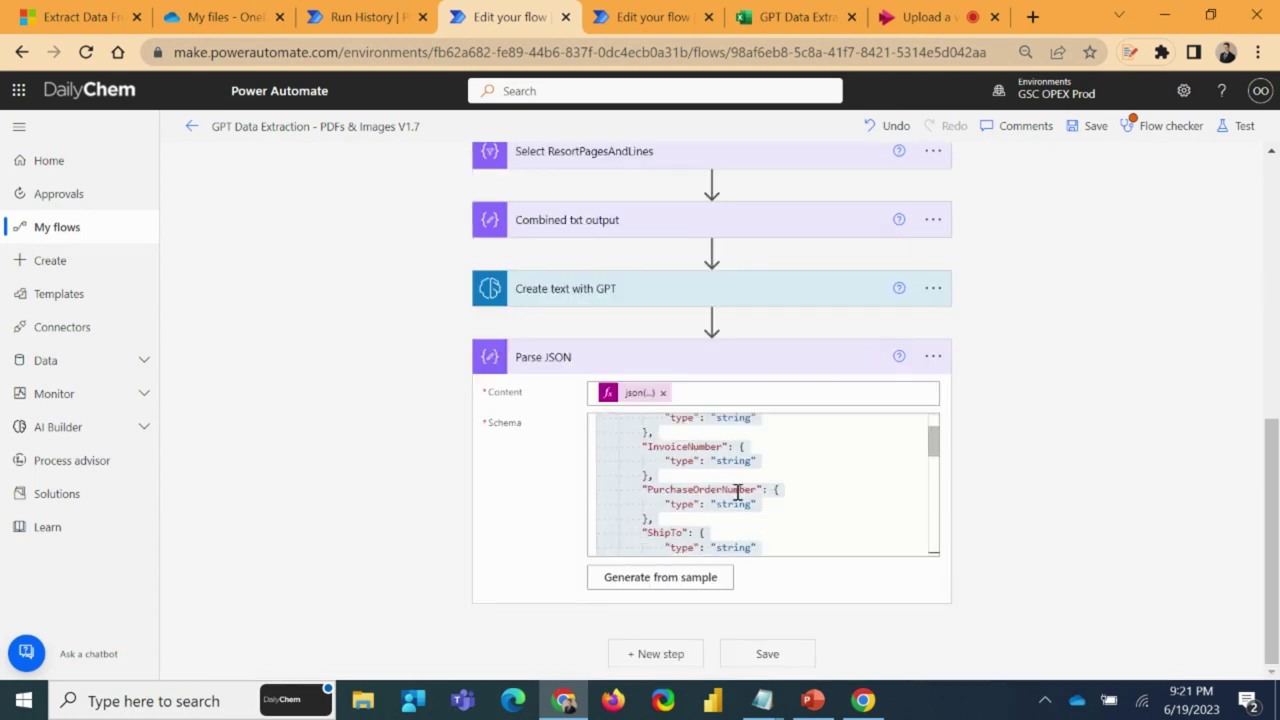
- Add an Excel Online (Business) Add a row into a table action after Parse JSON
click(647, 660)
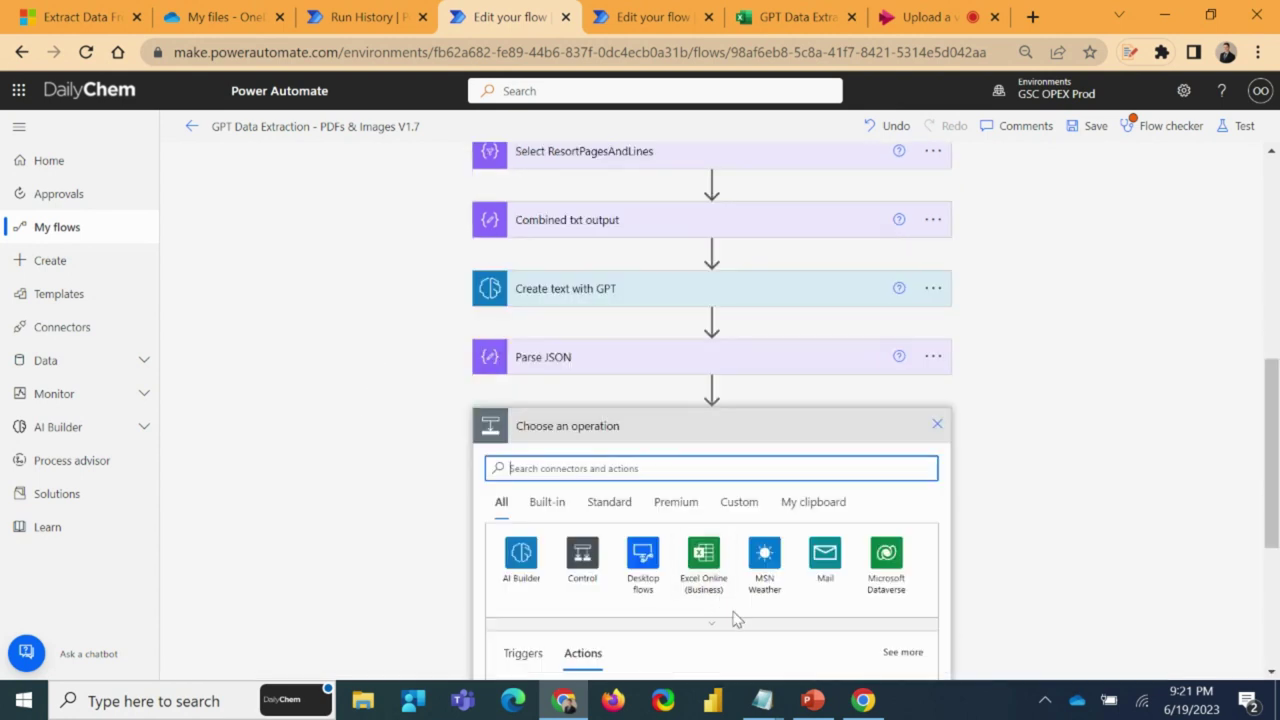
click(709, 575)
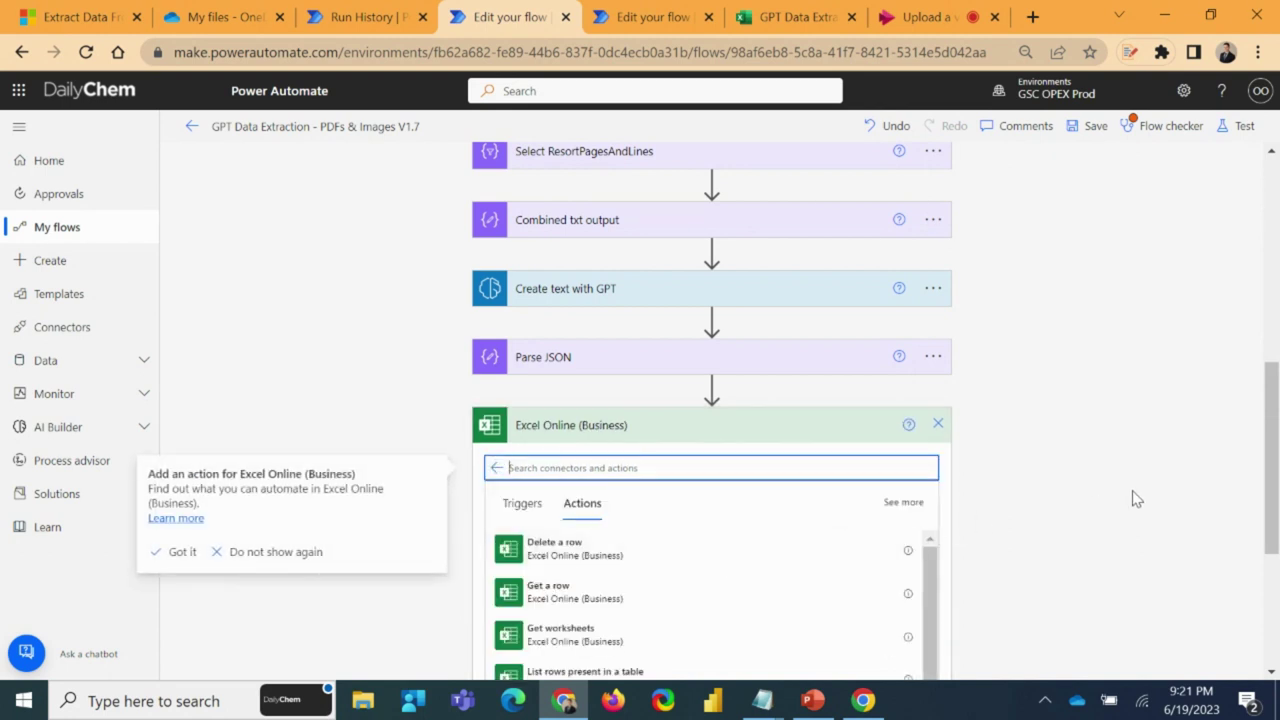
scroll(1137, 498, down, 2)
scroll(718, 467, down, 4)
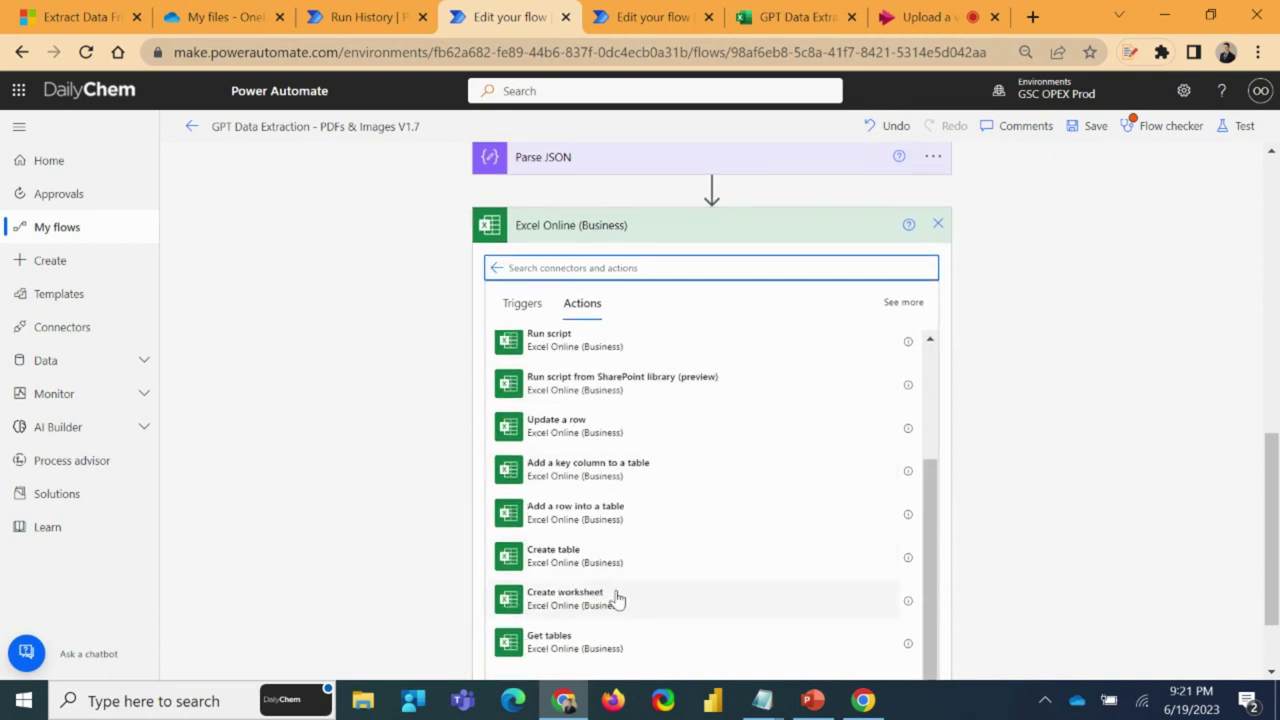
click(604, 514)
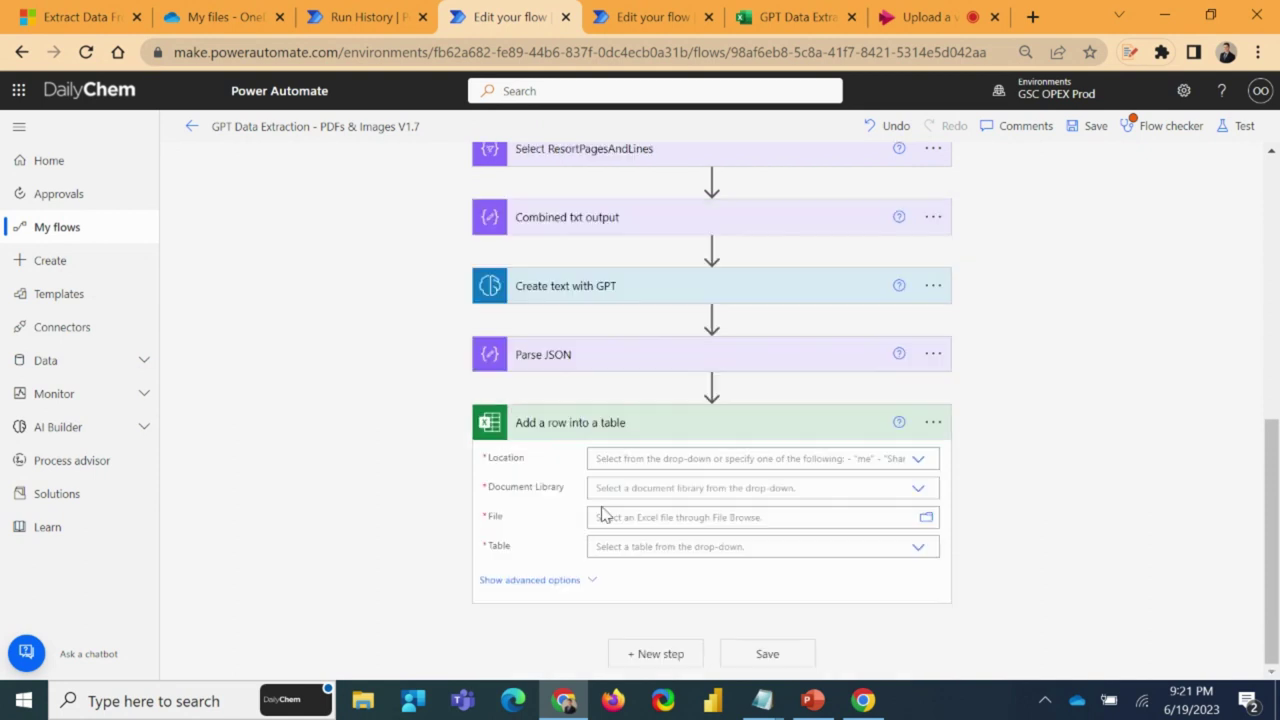
- Set the Add a row into a table location to OneDrive for Business and its document library to OneDrive
click(917, 458)
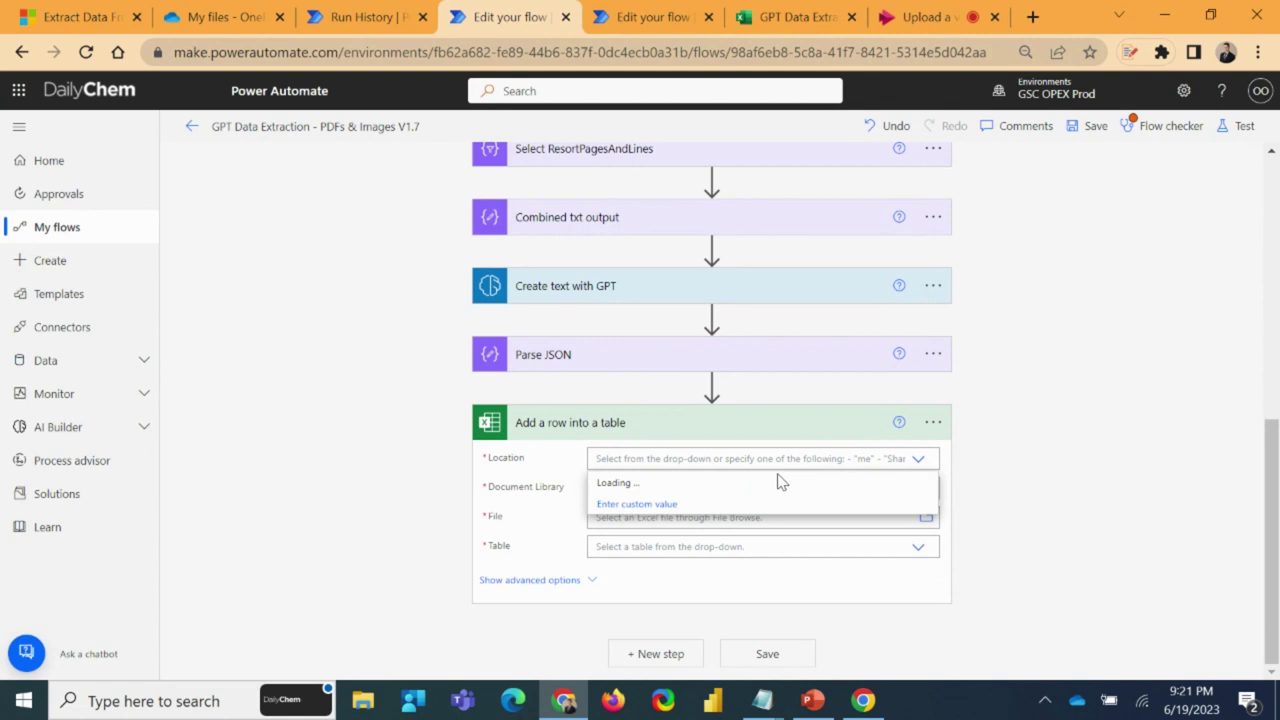
click(705, 485)
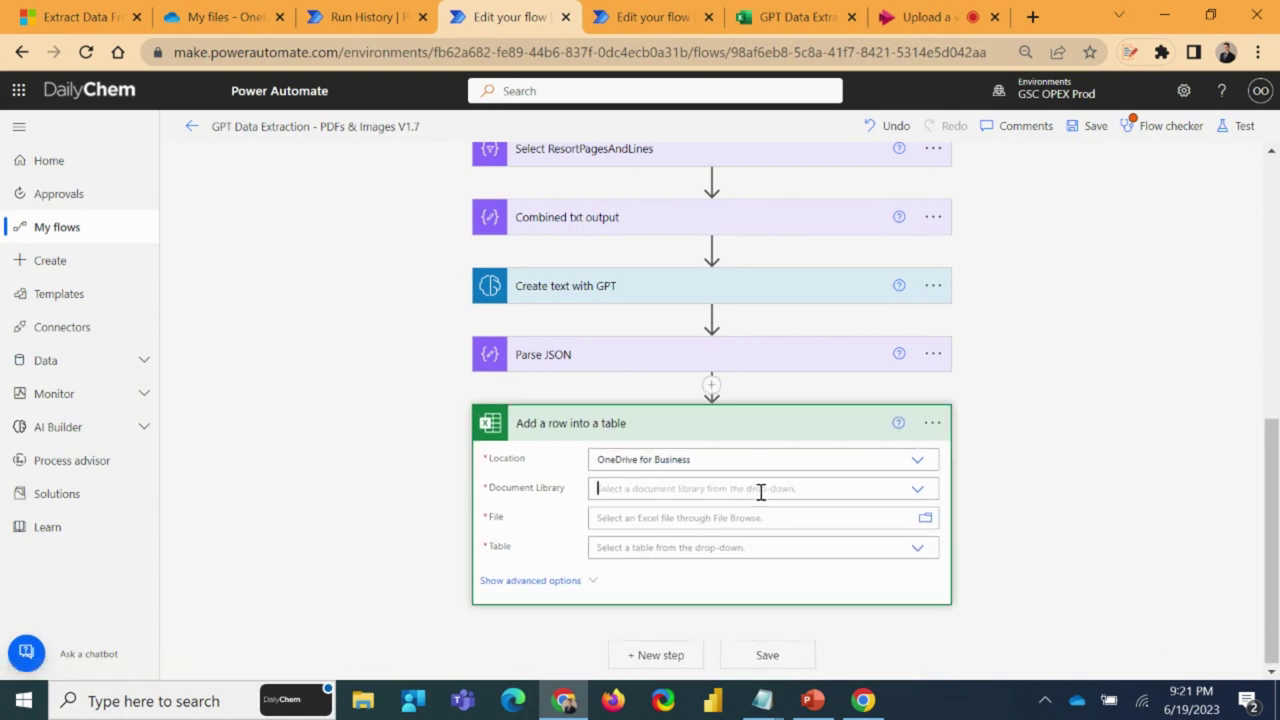
click(763, 491)
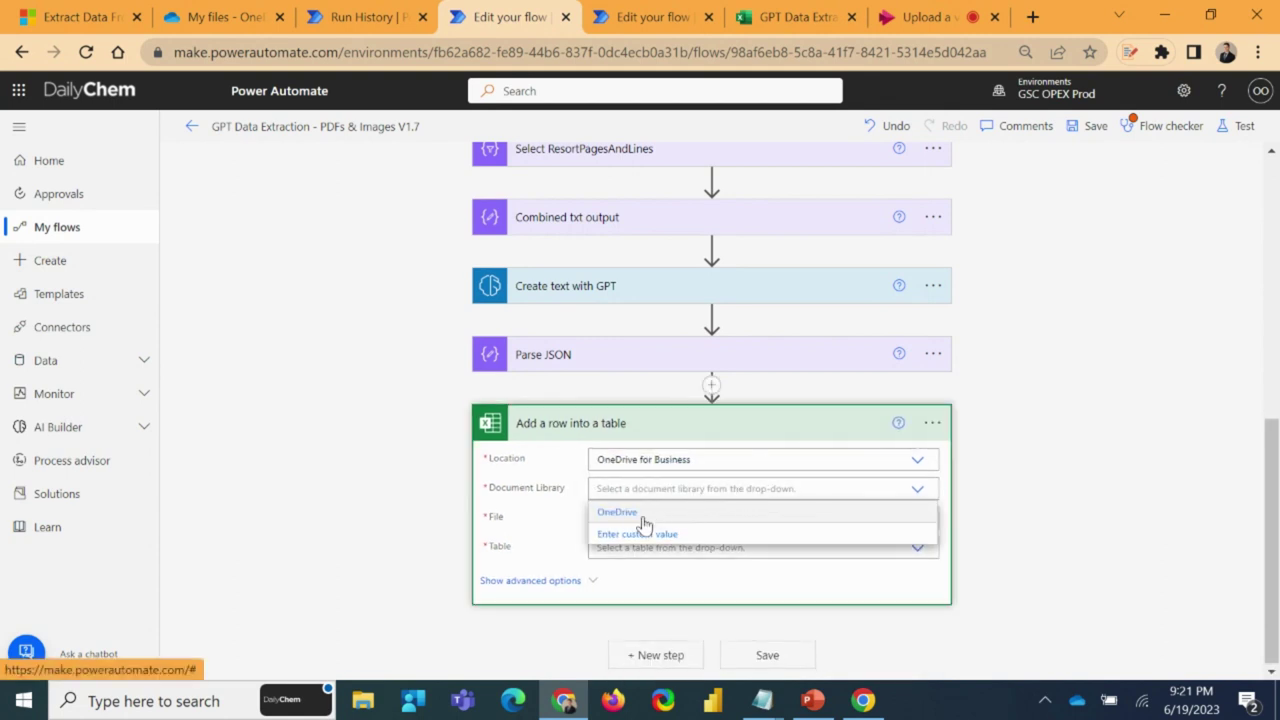
click(646, 516)
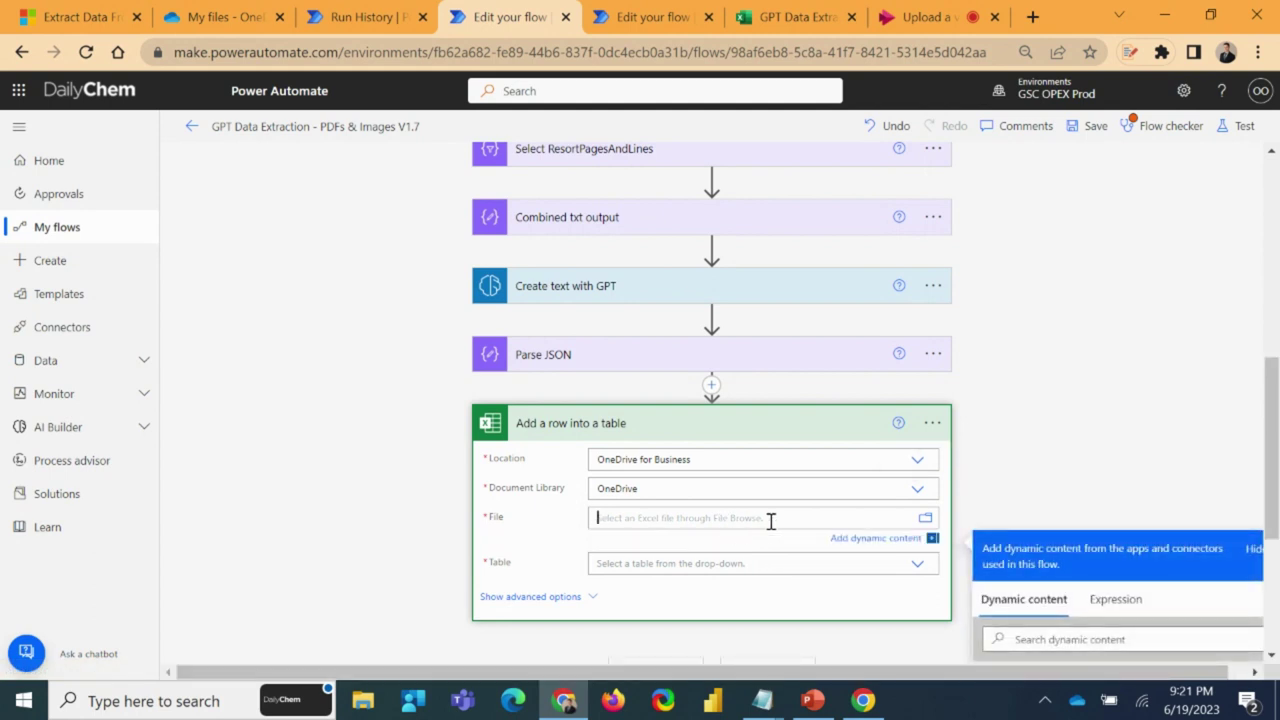
- Choose GPT Data Extract.xlsx as the file and Table1 as the table for the new row
click(924, 520)
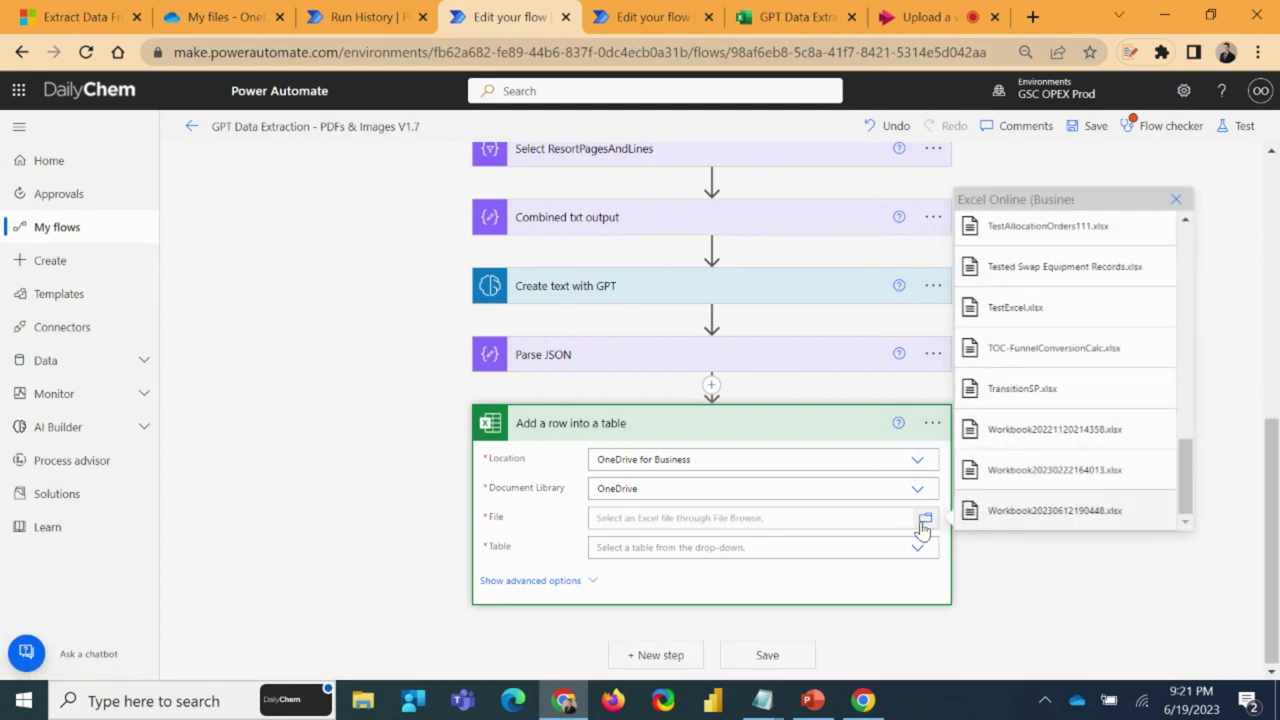
scroll(1120, 403, up, 5)
scroll(1121, 403, down, 5)
scroll(1116, 378, down, 5)
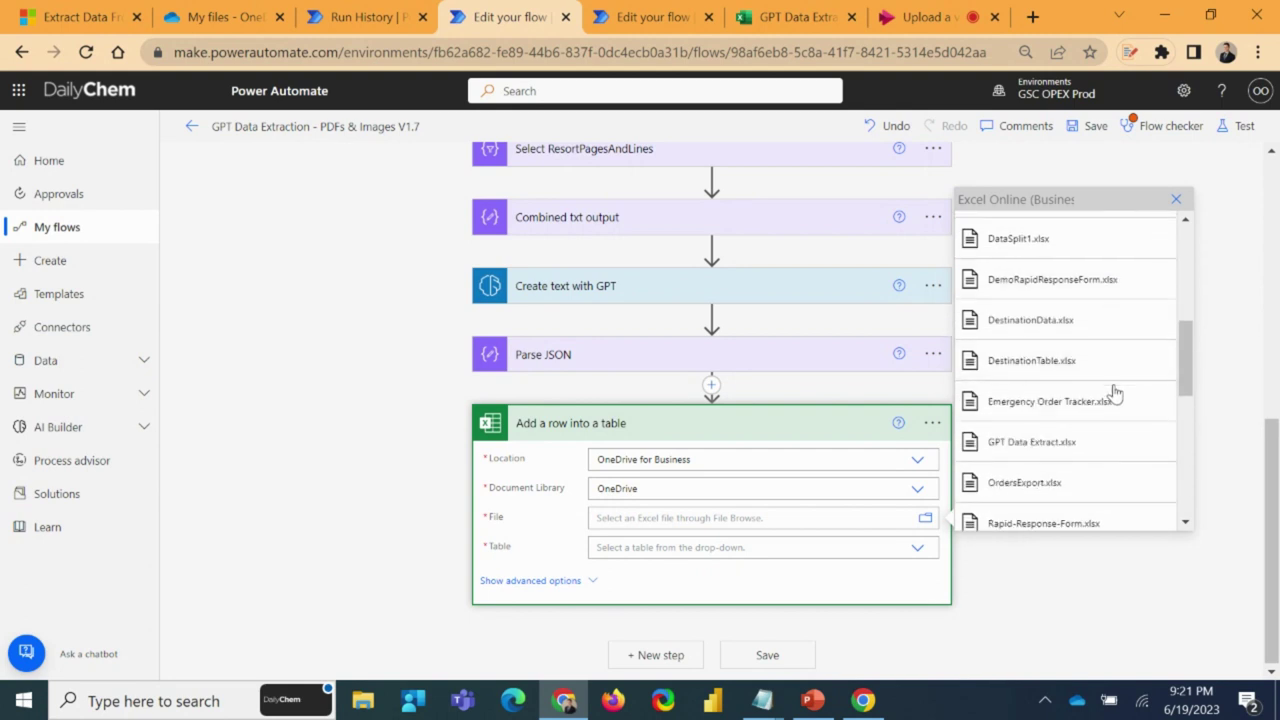
click(1106, 441)
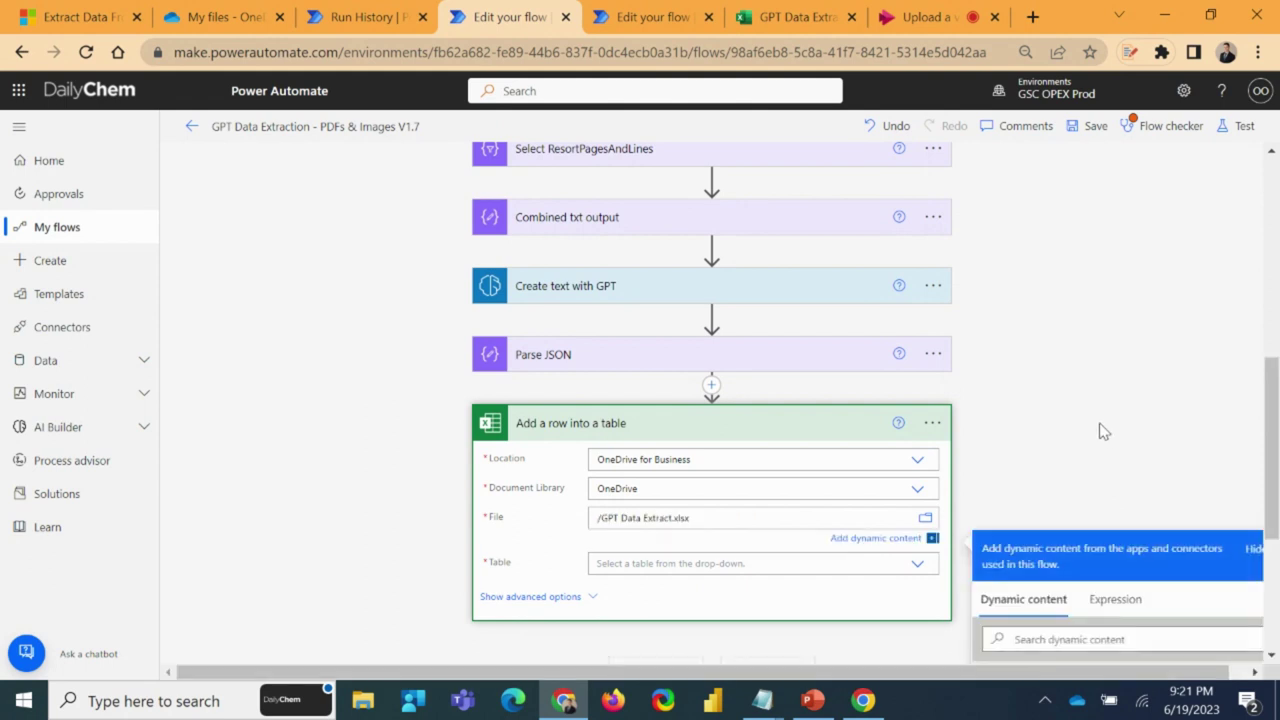
scroll(1100, 429, down, 1)
click(775, 463)
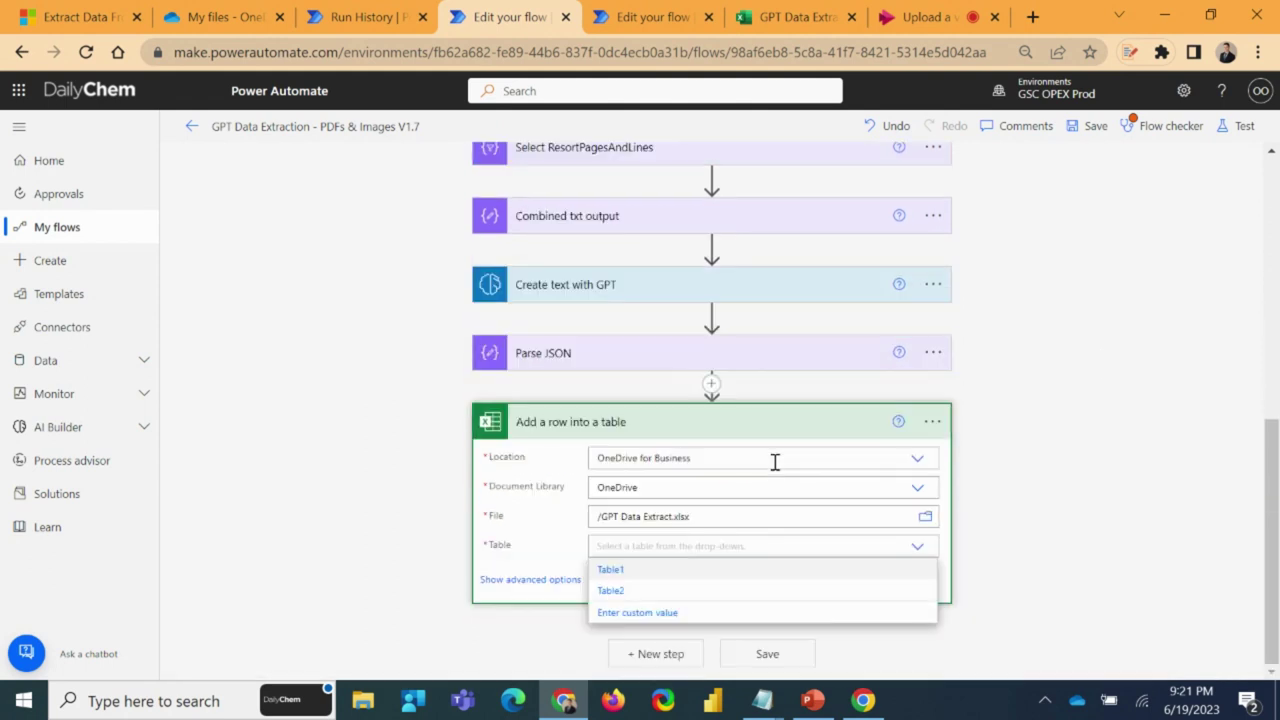
click(610, 570)
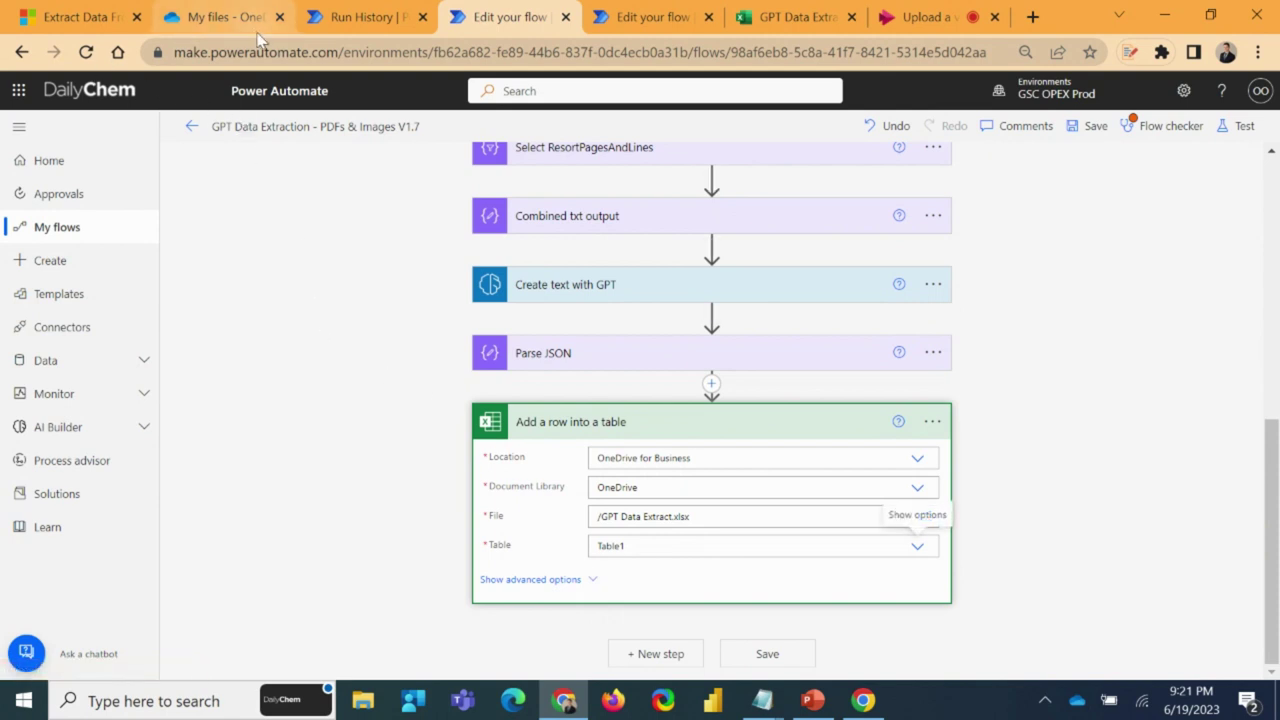
- Switch to the GPT Data Extract workbook in Excel, check the table name on the Invoices sheet, and return to the flow
click(767, 31)
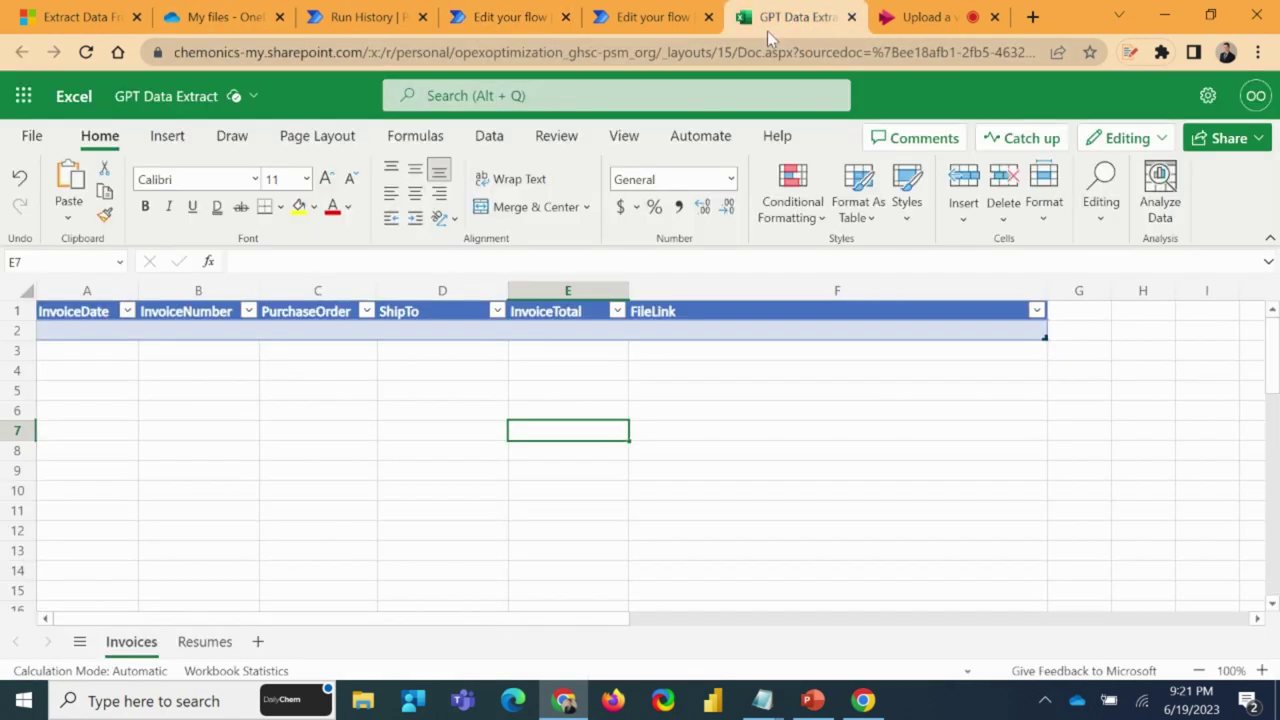
click(205, 330)
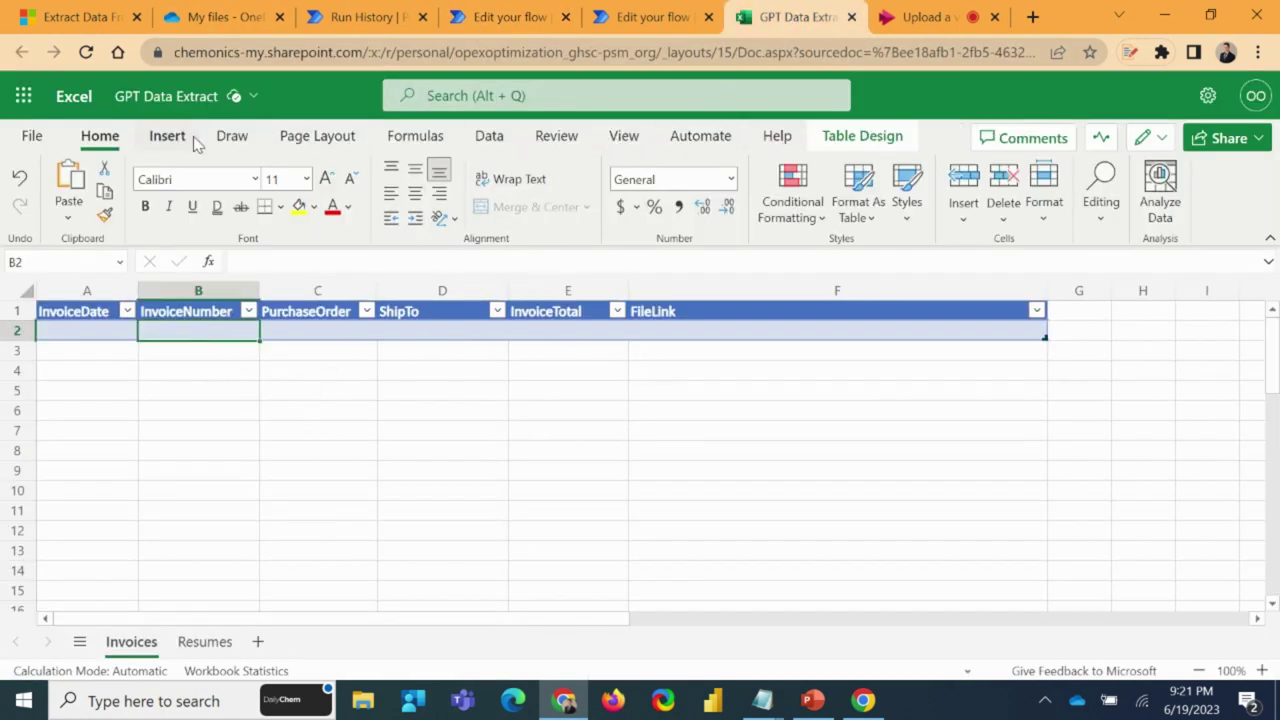
click(862, 136)
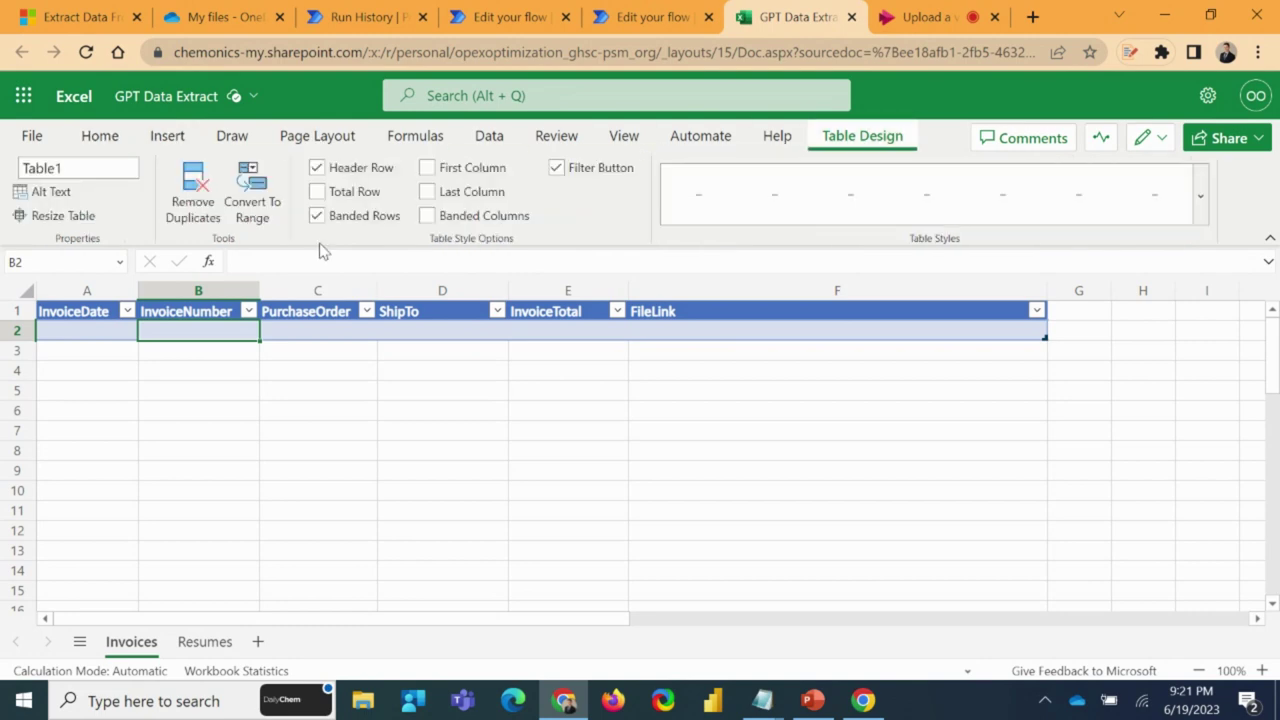
click(99, 136)
click(518, 8)
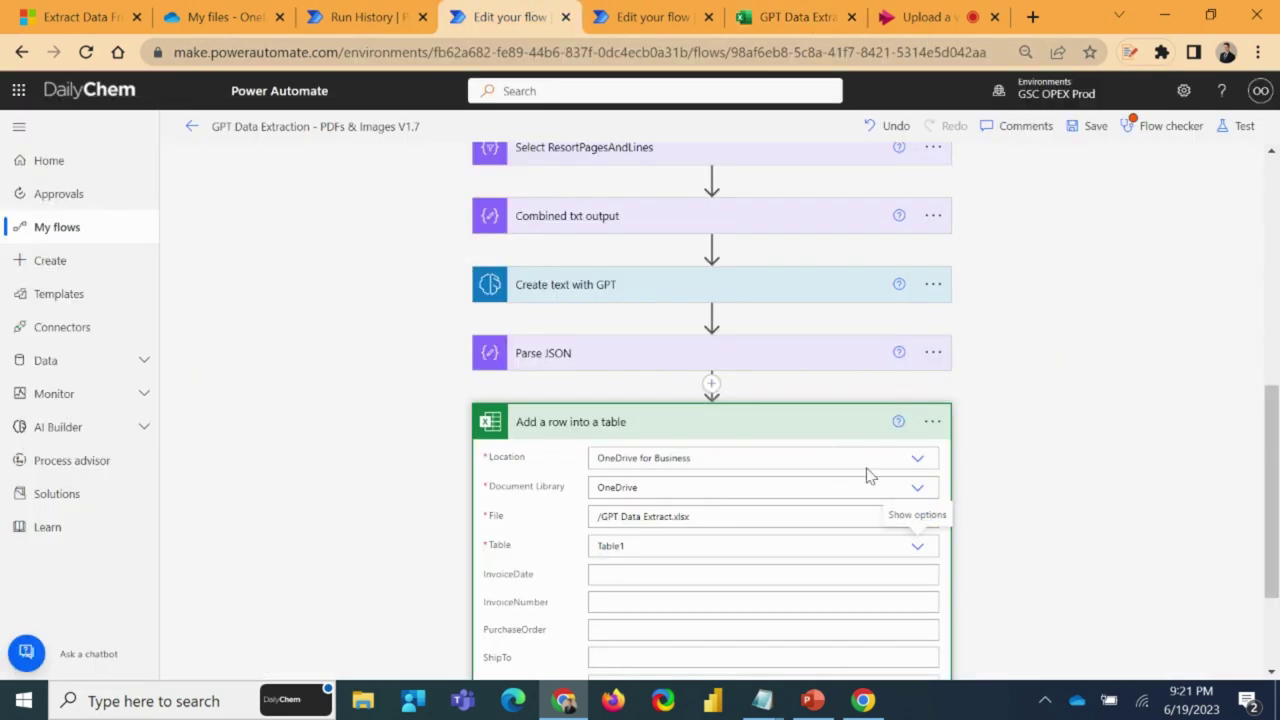
- Map the InvoiceDate, InvoiceNumber and PurchaseOrder columns to the Parse JSON outputs InvoiceDate, InvoiceNumber and PurchaseOrderNumber
scroll(632, 401, down, 3)
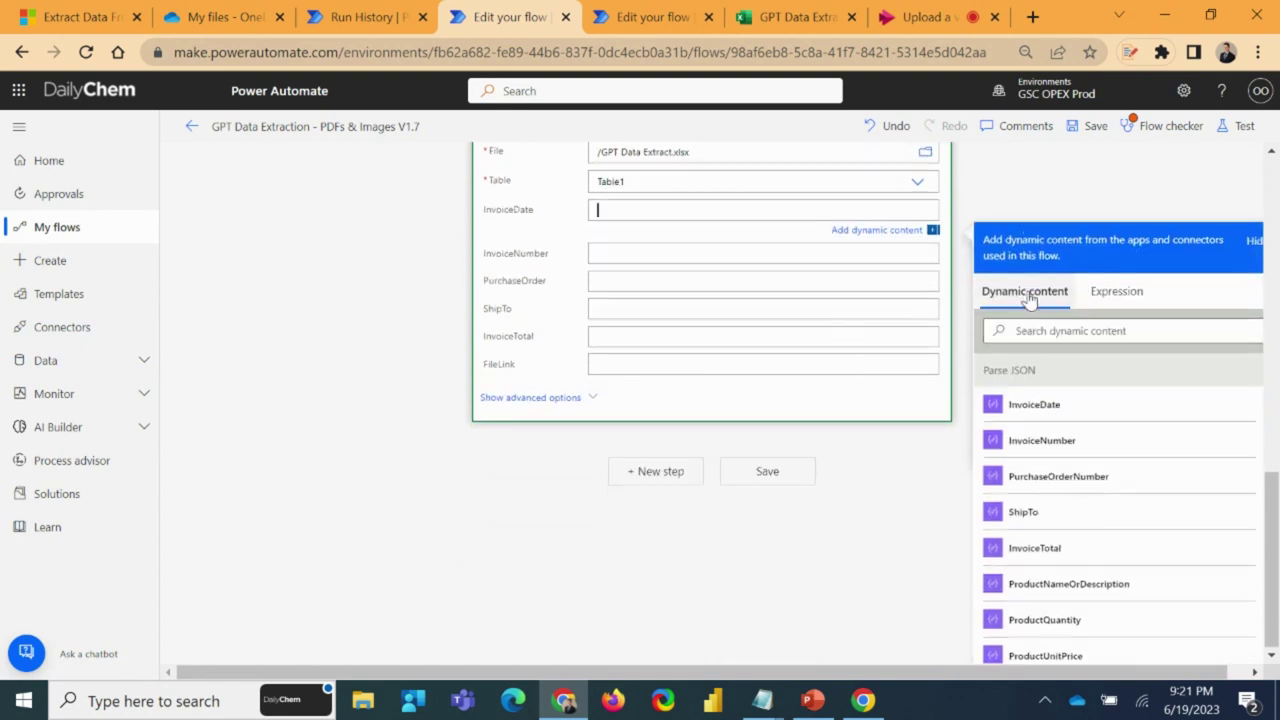
click(1034, 408)
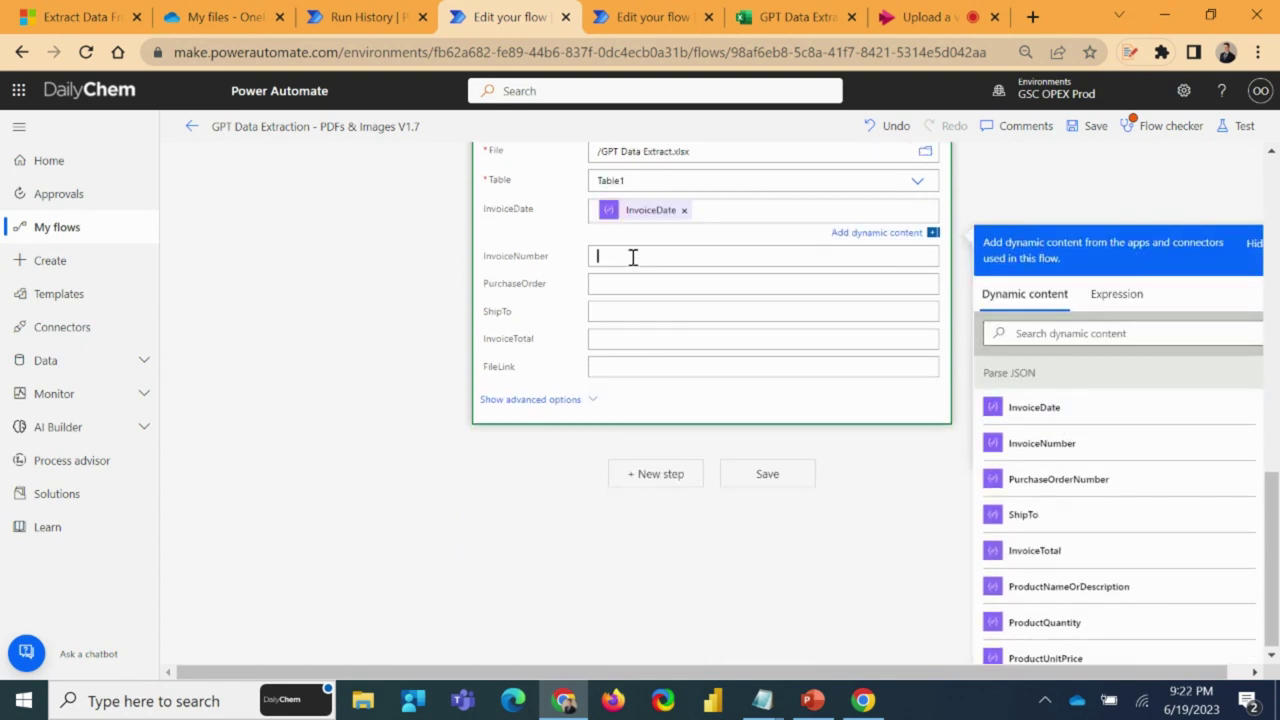
click(1045, 488)
click(635, 302)
click(1080, 572)
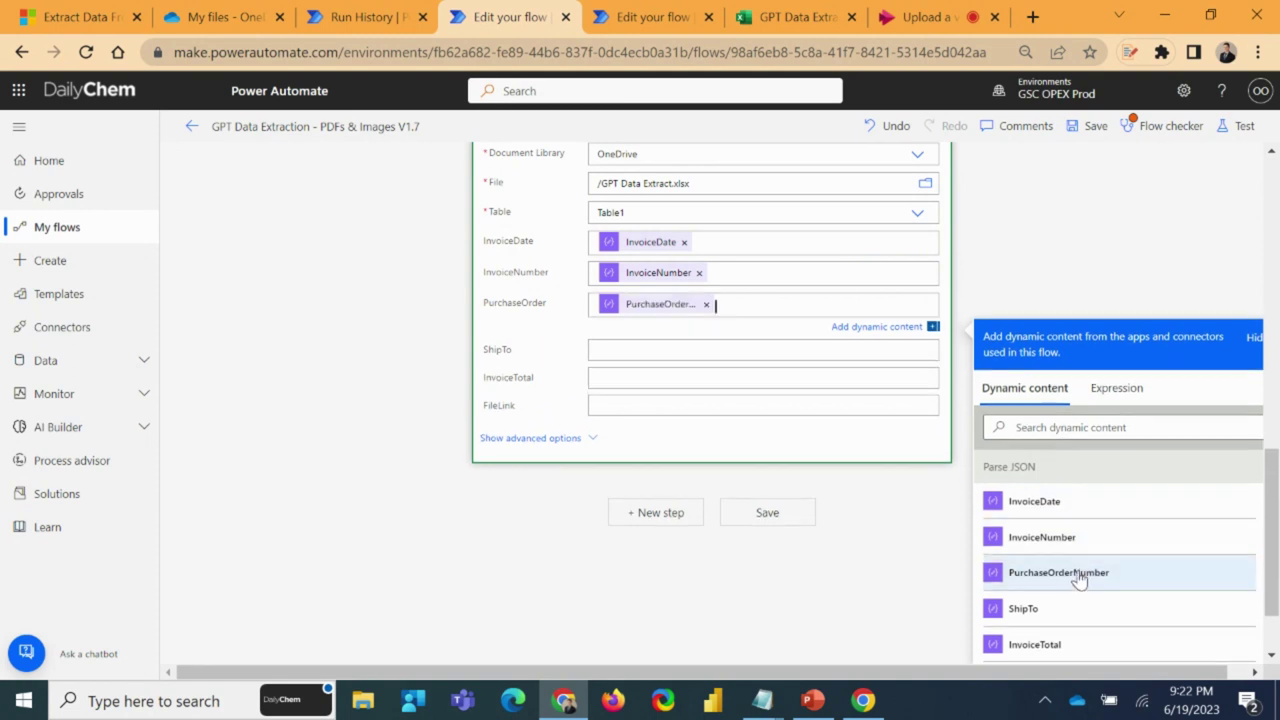
- Map the ShipTo and InvoiceTotal columns to the matching Parse JSON outputs
click(640, 344)
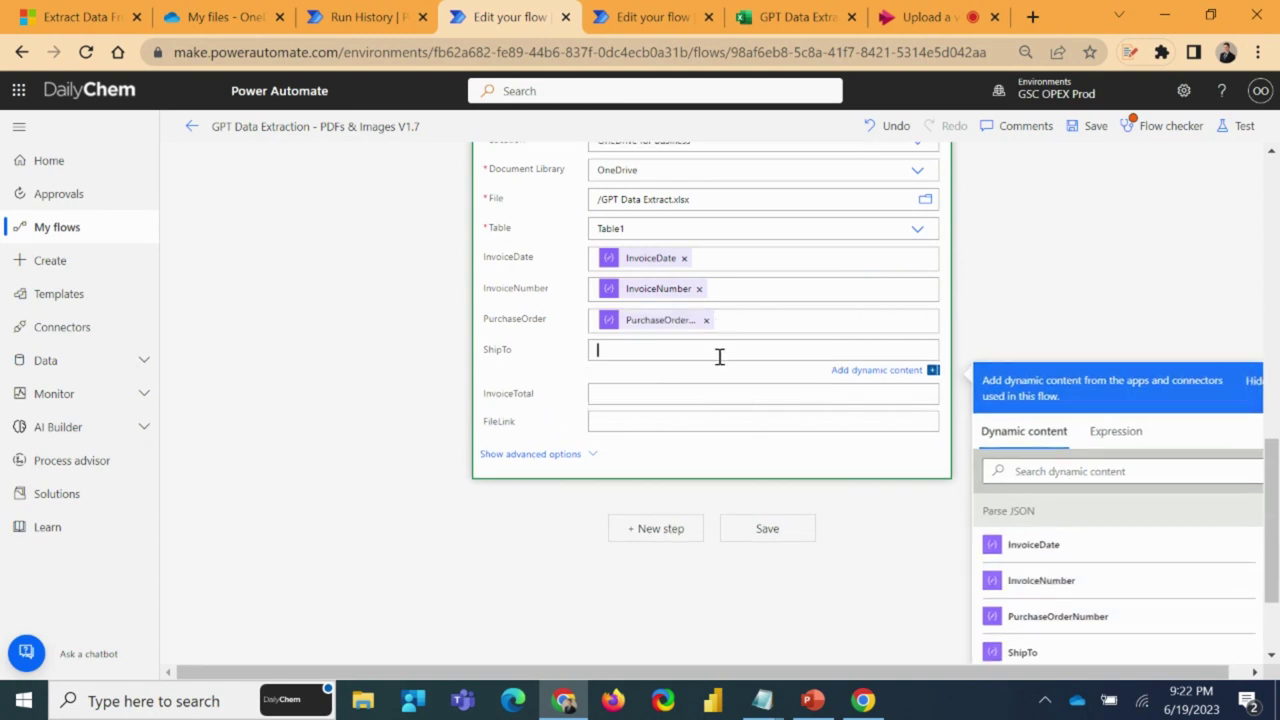
click(1022, 651)
click(632, 397)
scroll(883, 346, down, 2)
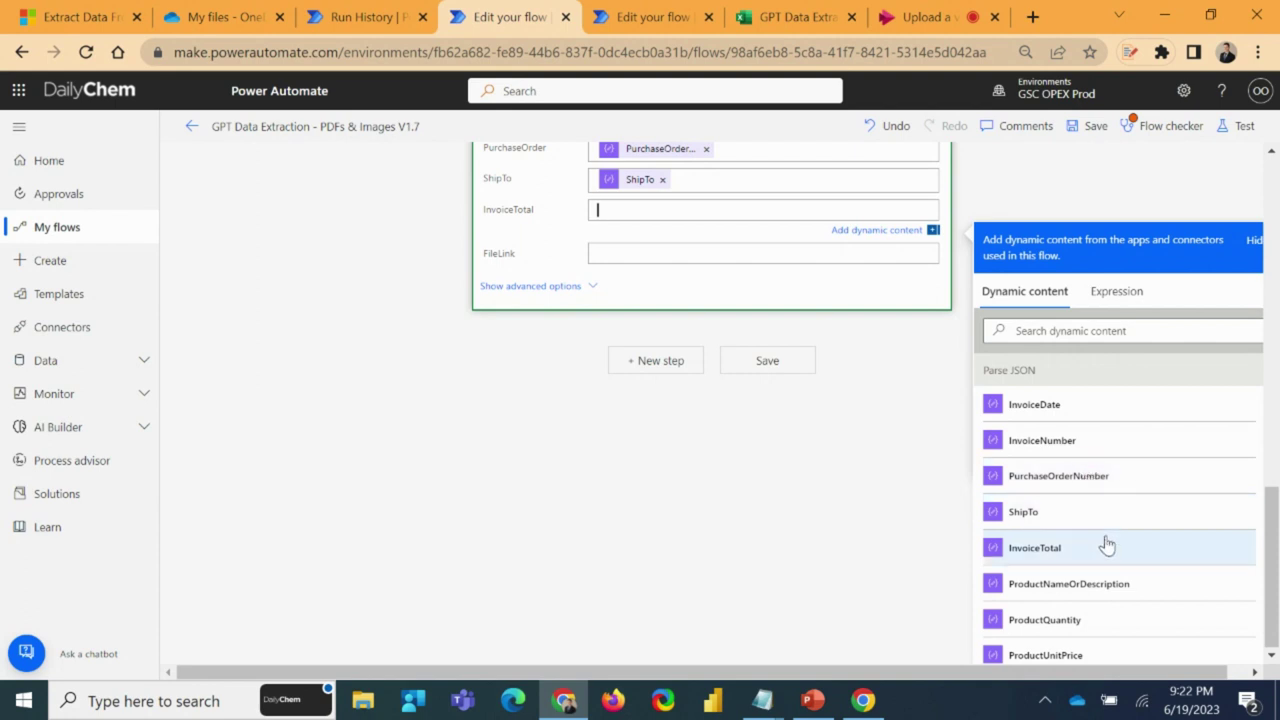
scroll(1100, 536, down, 1)
click(1063, 452)
- Insert a new action between Parse JSON and Add a row into a table, and find the OneDrive for Business connector
scroll(746, 380, up, 5)
click(711, 296)
click(690, 318)
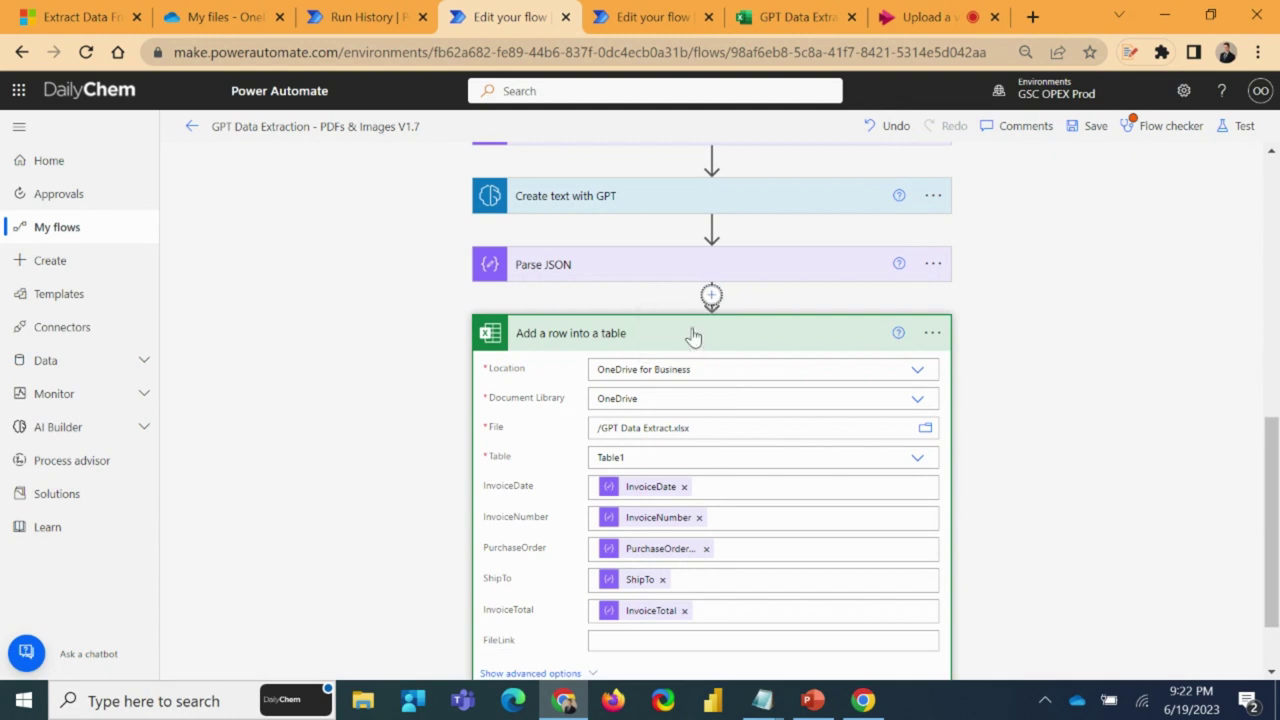
text(c)
text(nedrive)
click(522, 465)
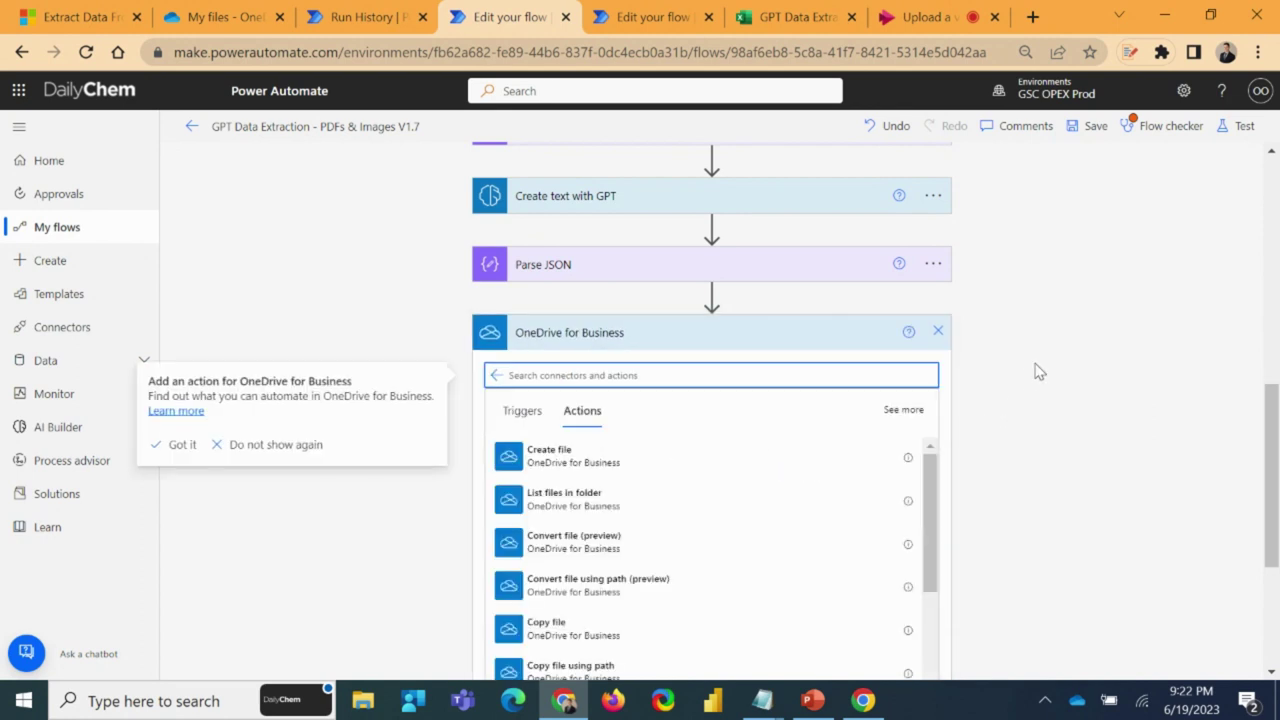
- Look through the OneDrive for Business actions and choose Create share link
scroll(1000, 385, down, 1)
scroll(820, 445, down, 1)
scroll(800, 440, down, 1)
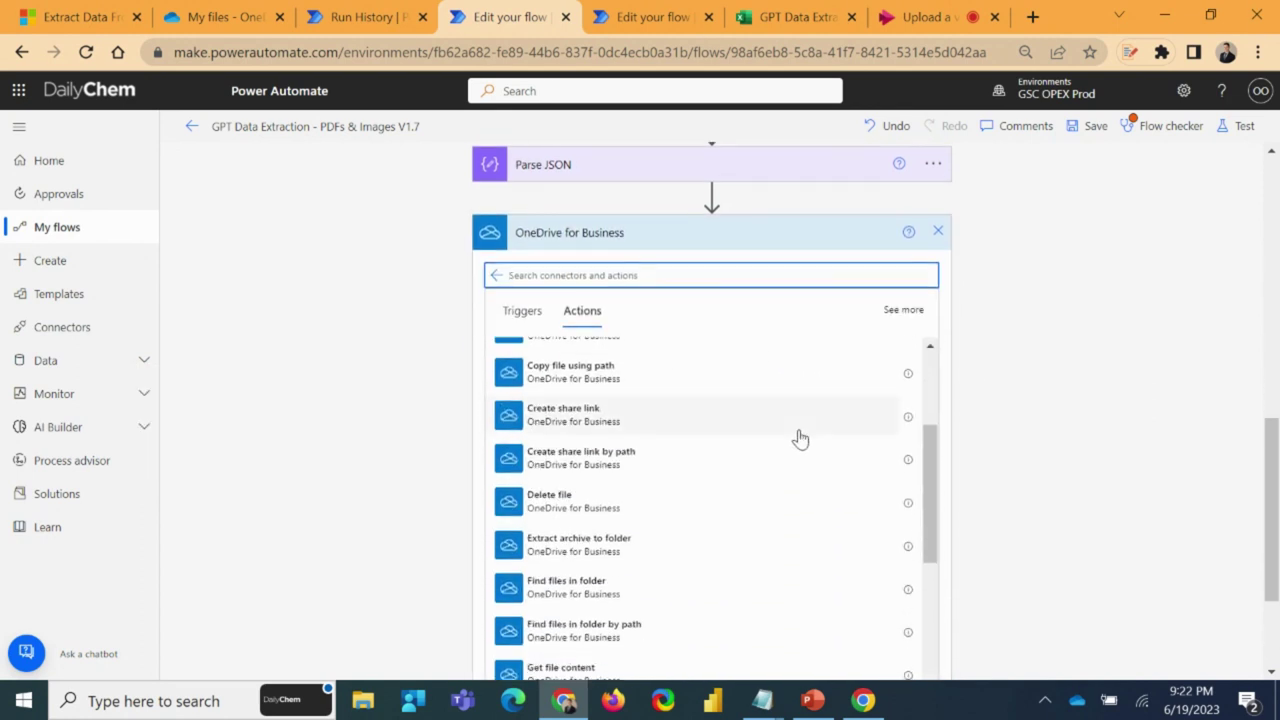
scroll(750, 480, down, 1)
scroll(740, 485, down, 1)
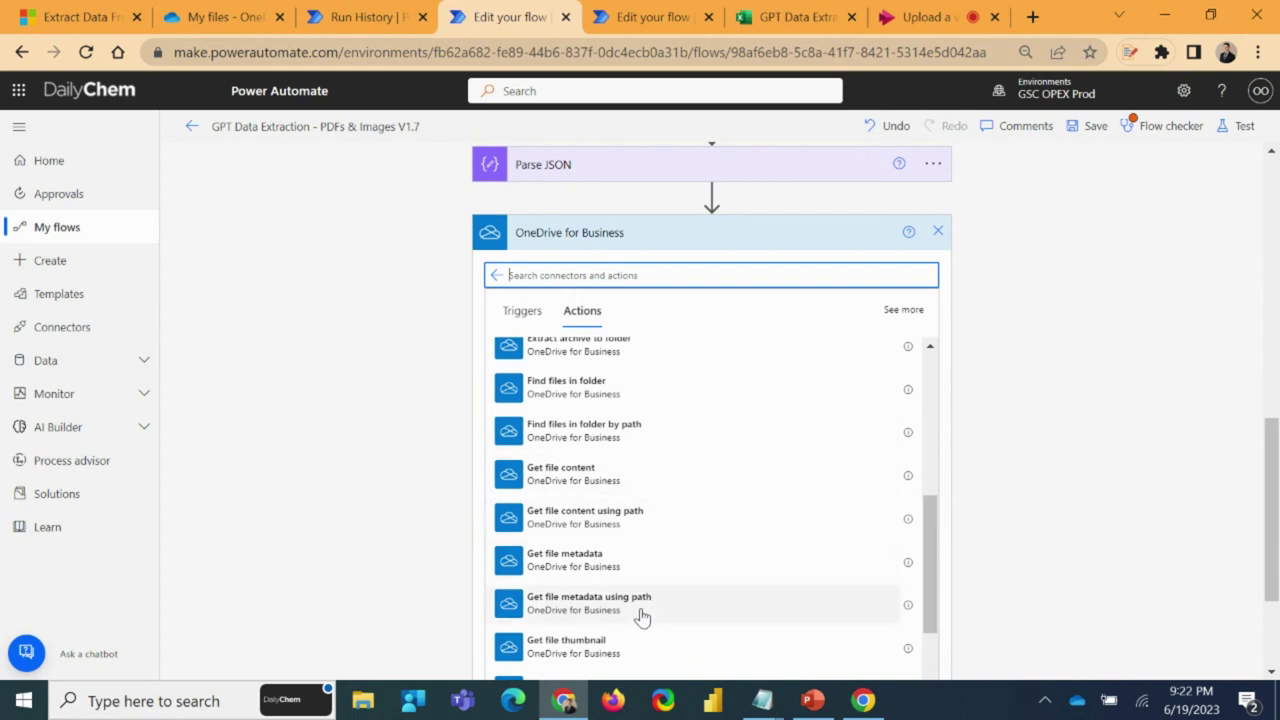
scroll(650, 600, down, 1)
scroll(663, 586, down, 1)
scroll(900, 480, down, 1)
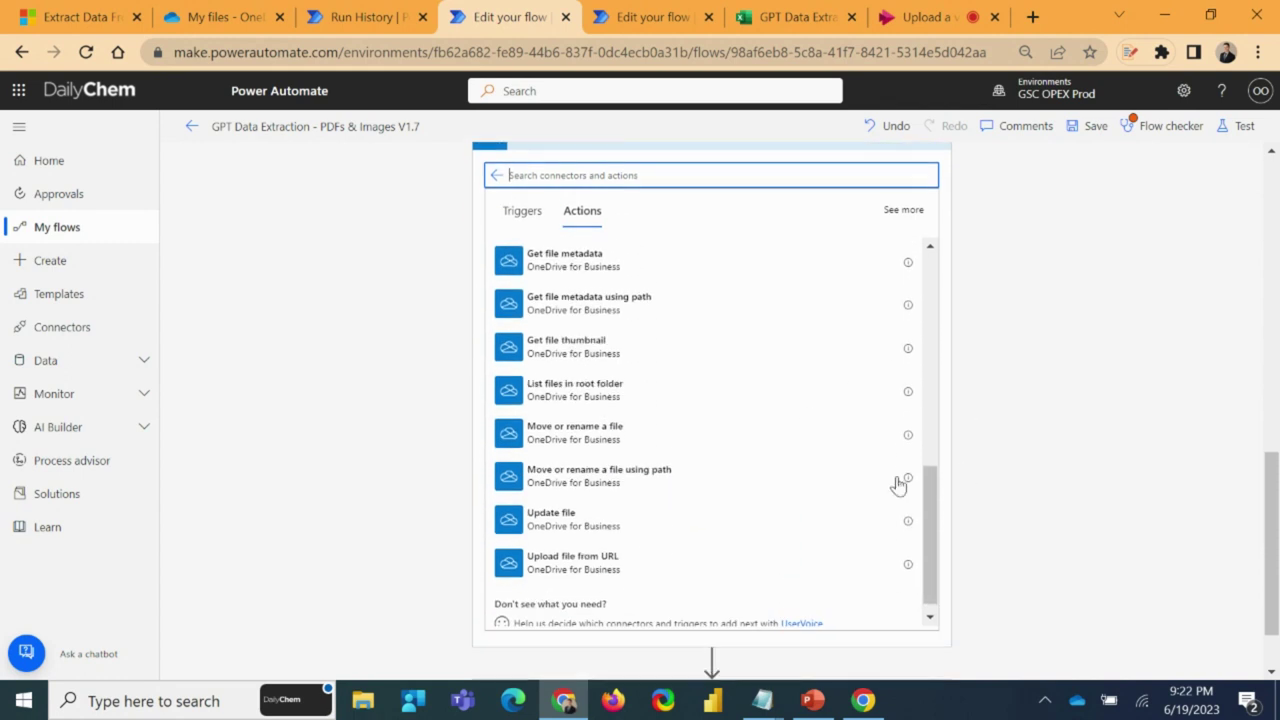
scroll(800, 468, up, 2)
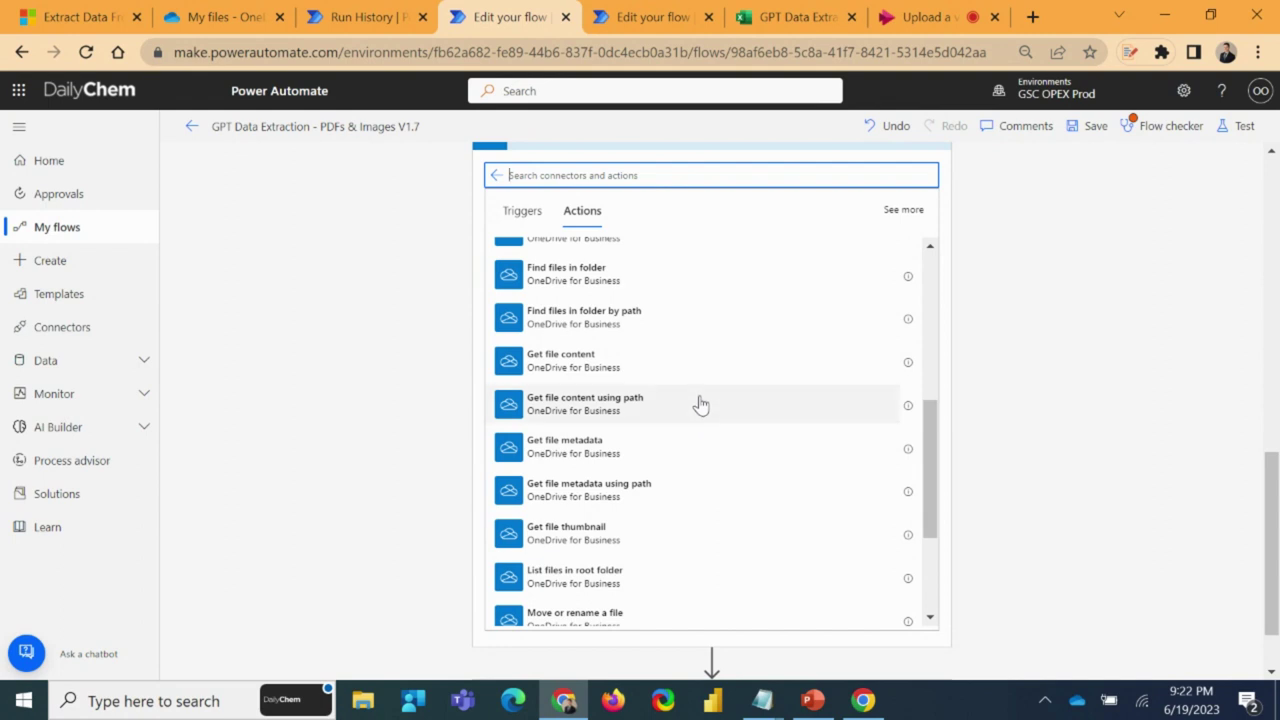
scroll(697, 403, up, 2)
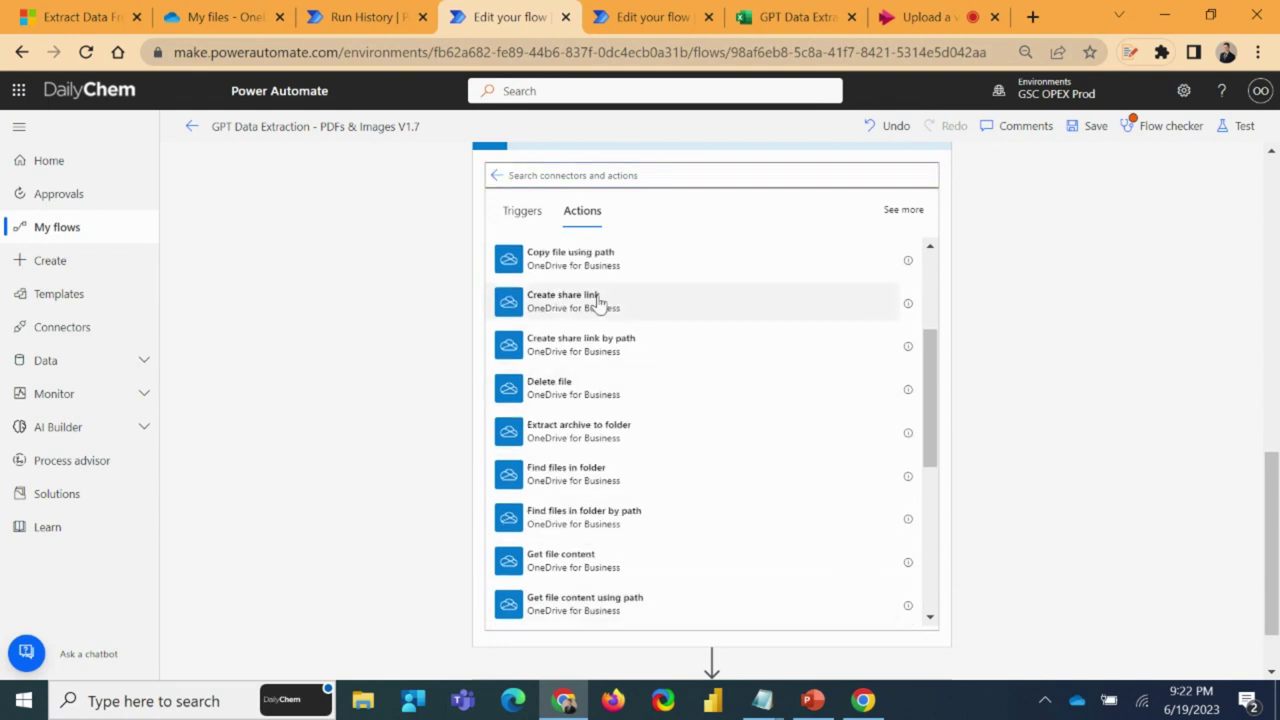
click(597, 302)
- Set the Create share link file to the Id output of Get file metadata
click(709, 446)
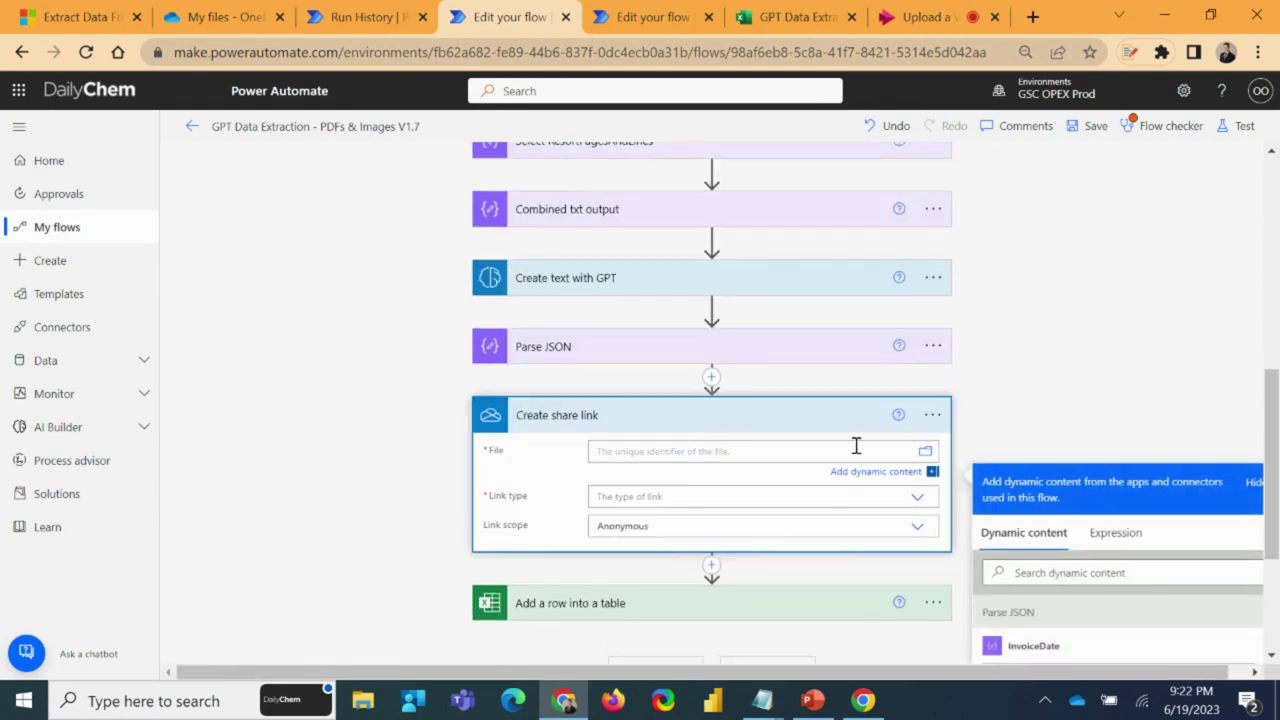
scroll(963, 439, down, 1)
scroll(1100, 535, down, 5)
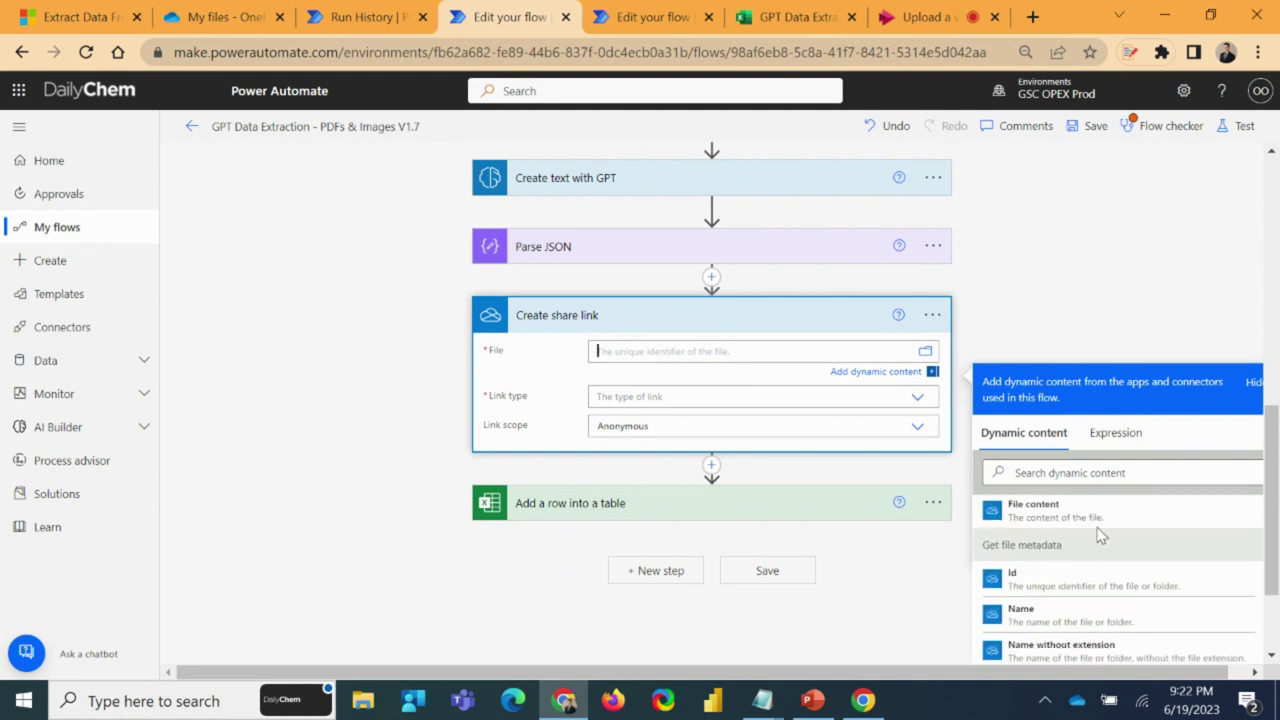
scroll(1100, 535, down, 2)
scroll(1097, 534, up, 2)
click(1094, 578)
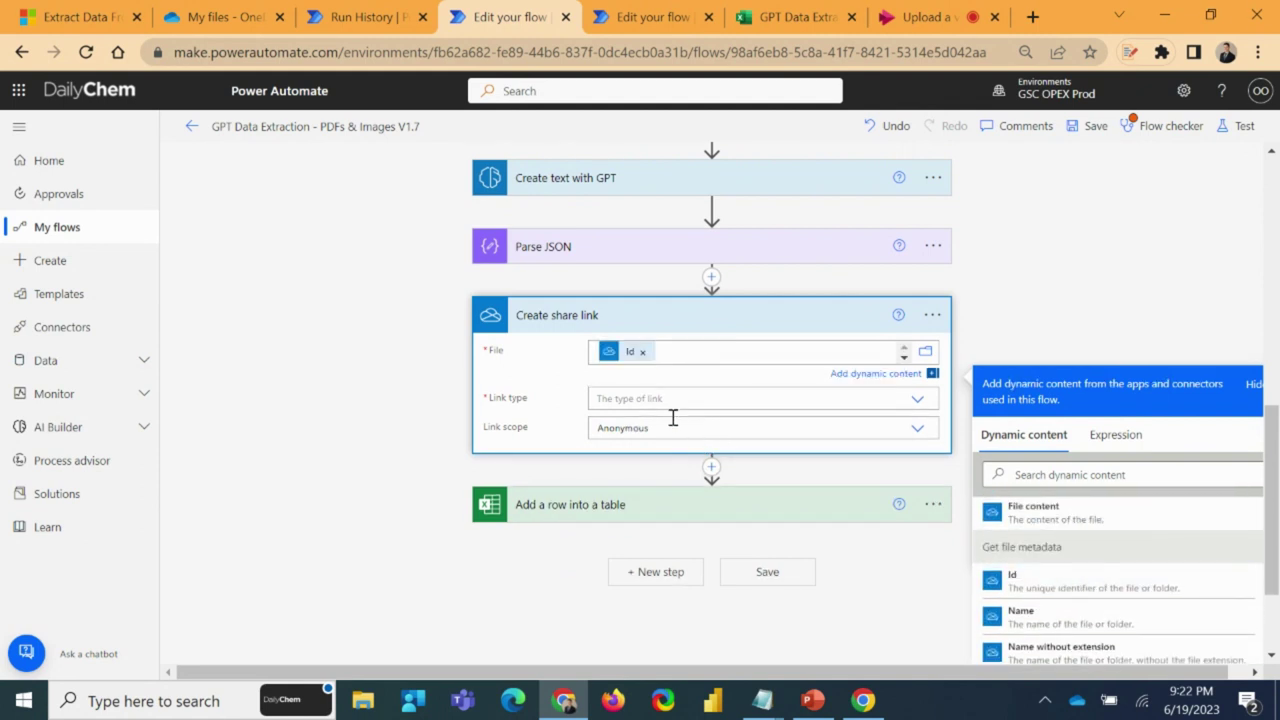
- Set the share link's type to View and its scope to Organization
click(698, 400)
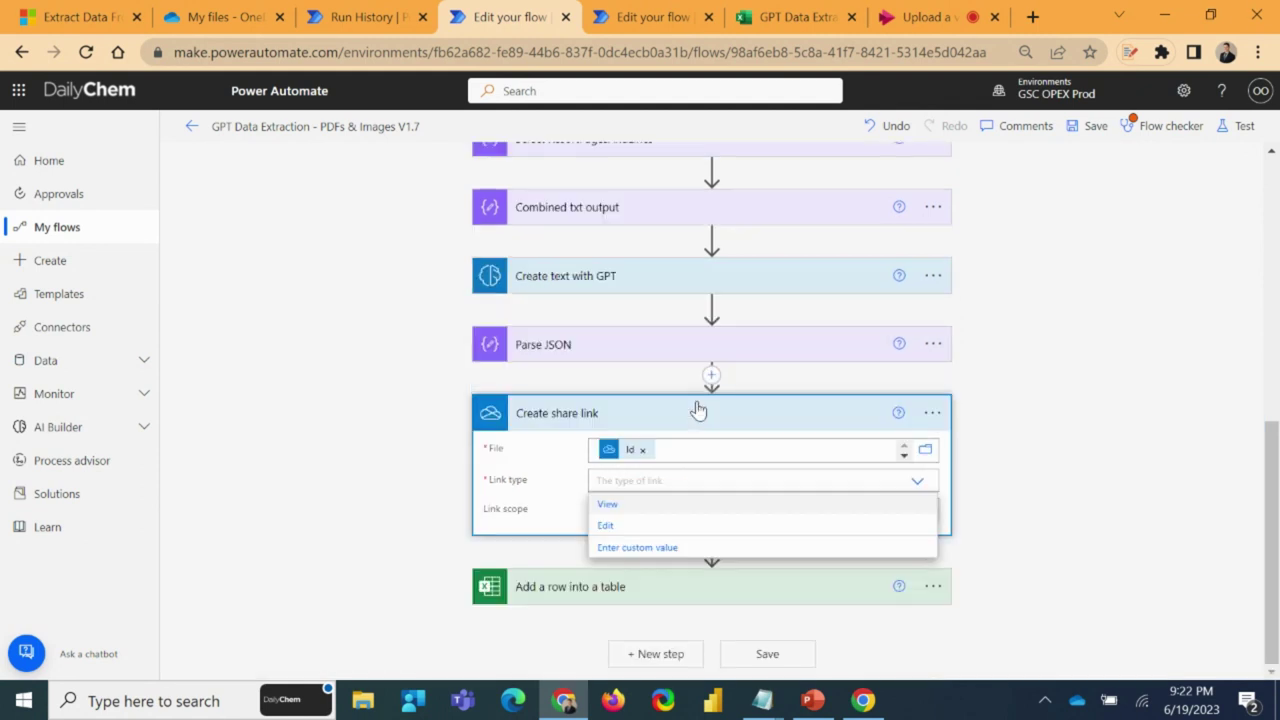
click(612, 507)
click(748, 511)
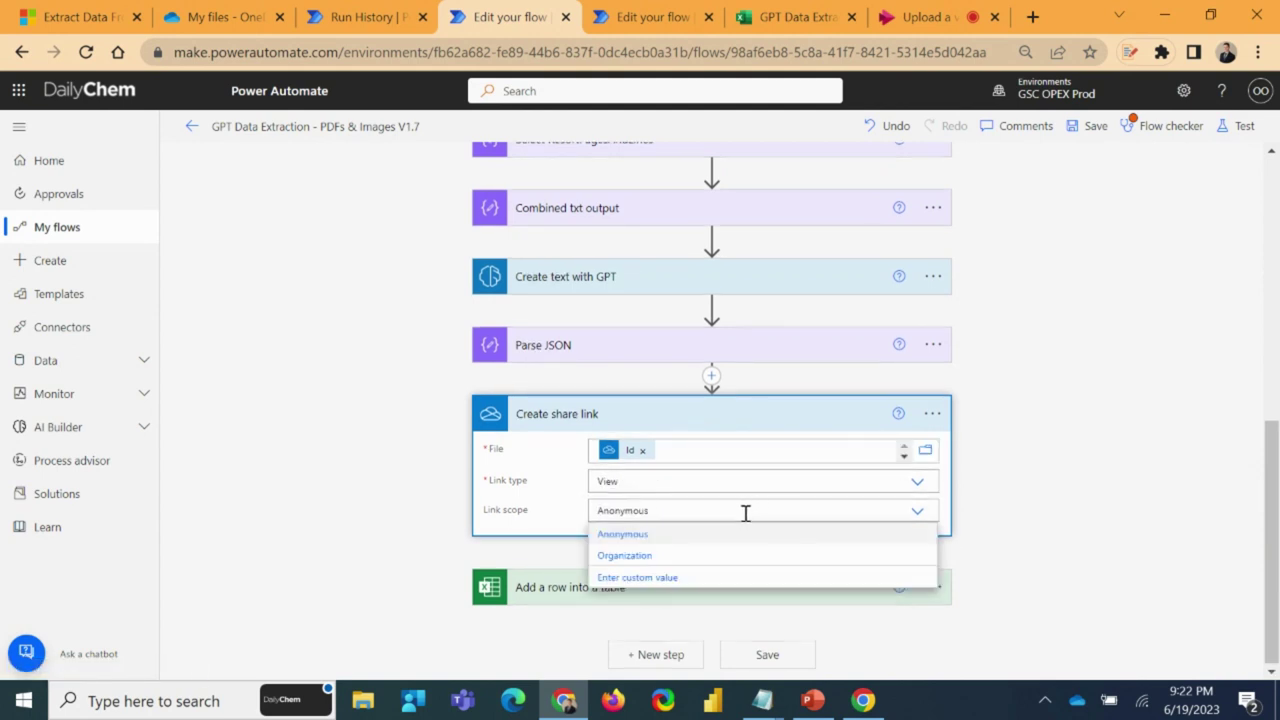
click(643, 560)
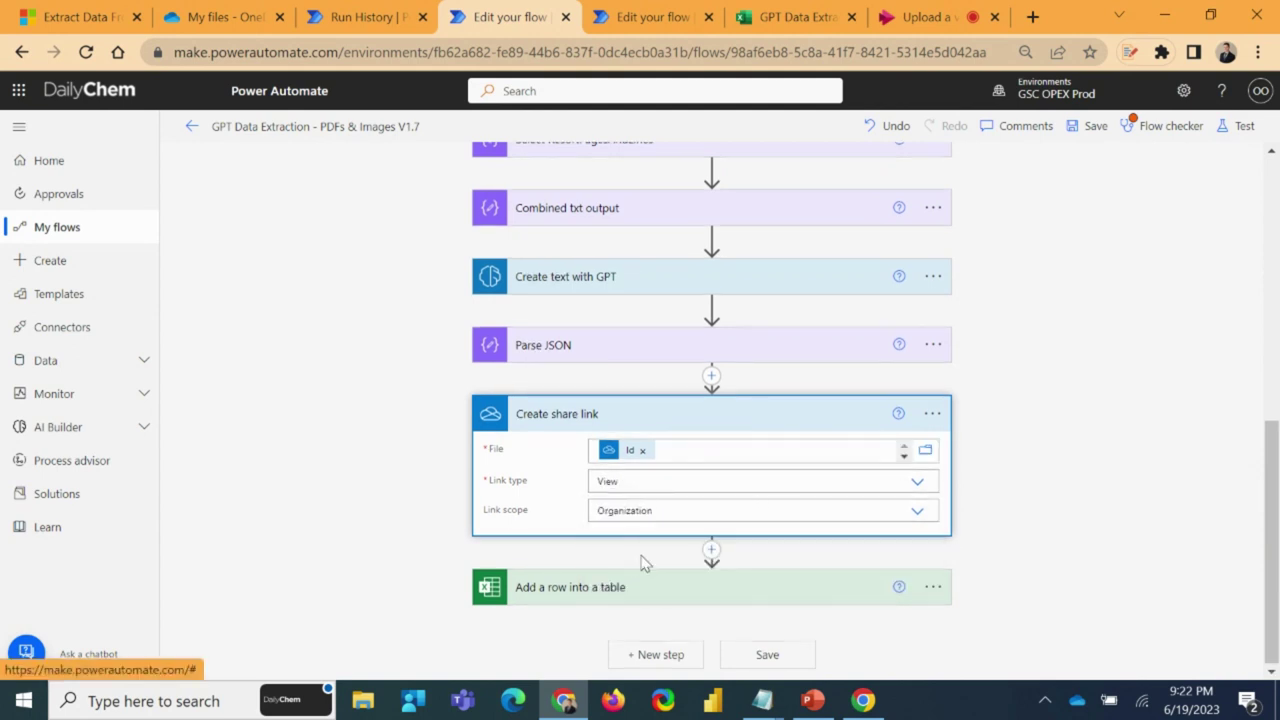
- Set the FileLink column of Add a row into a table to the Web URL output of Create share link
click(571, 590)
scroll(1033, 472, down, 10)
click(651, 527)
click(1057, 428)
scroll(1061, 382, up, 5)
scroll(808, 414, up, 6)
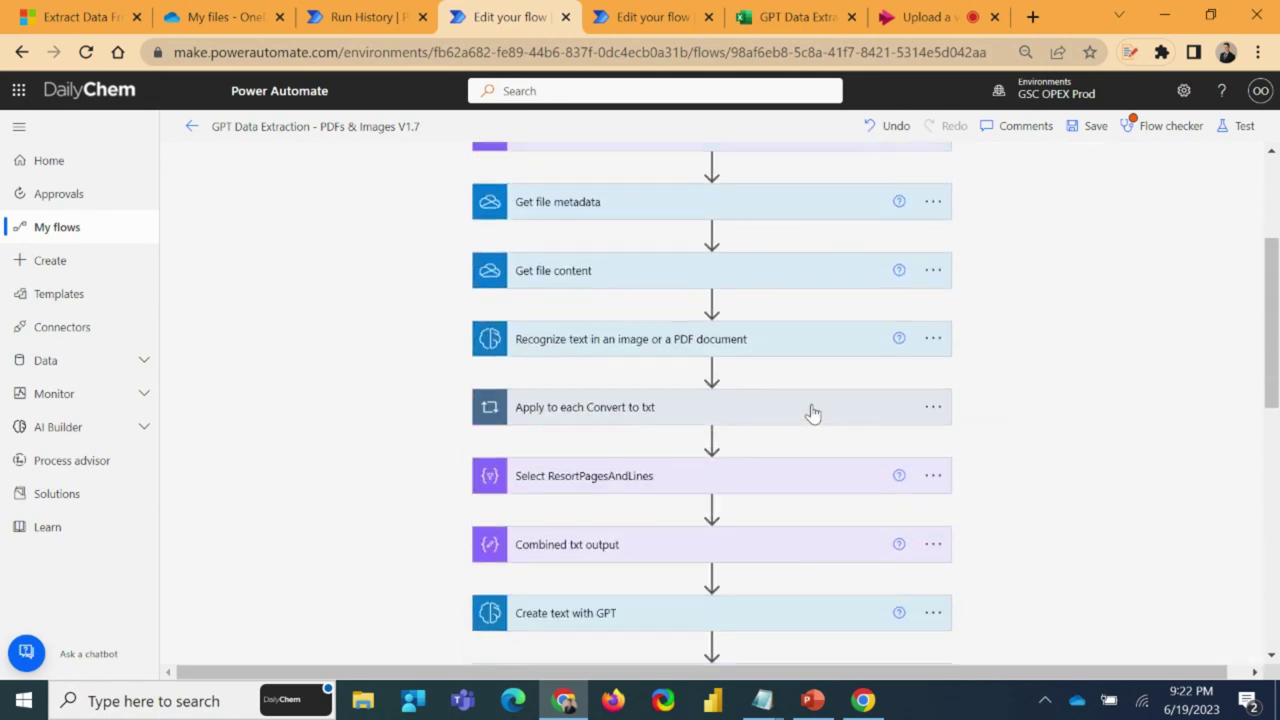
scroll(604, 470, down, 10)
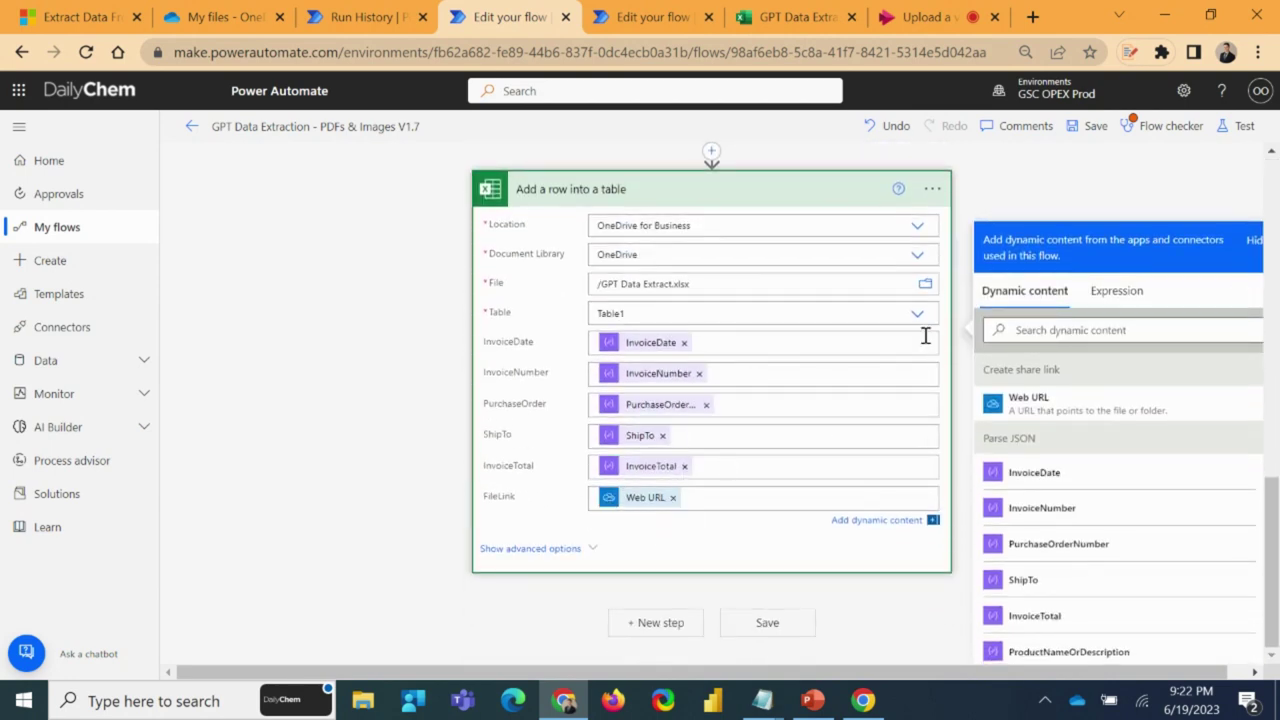
scroll(930, 338, up, 1)
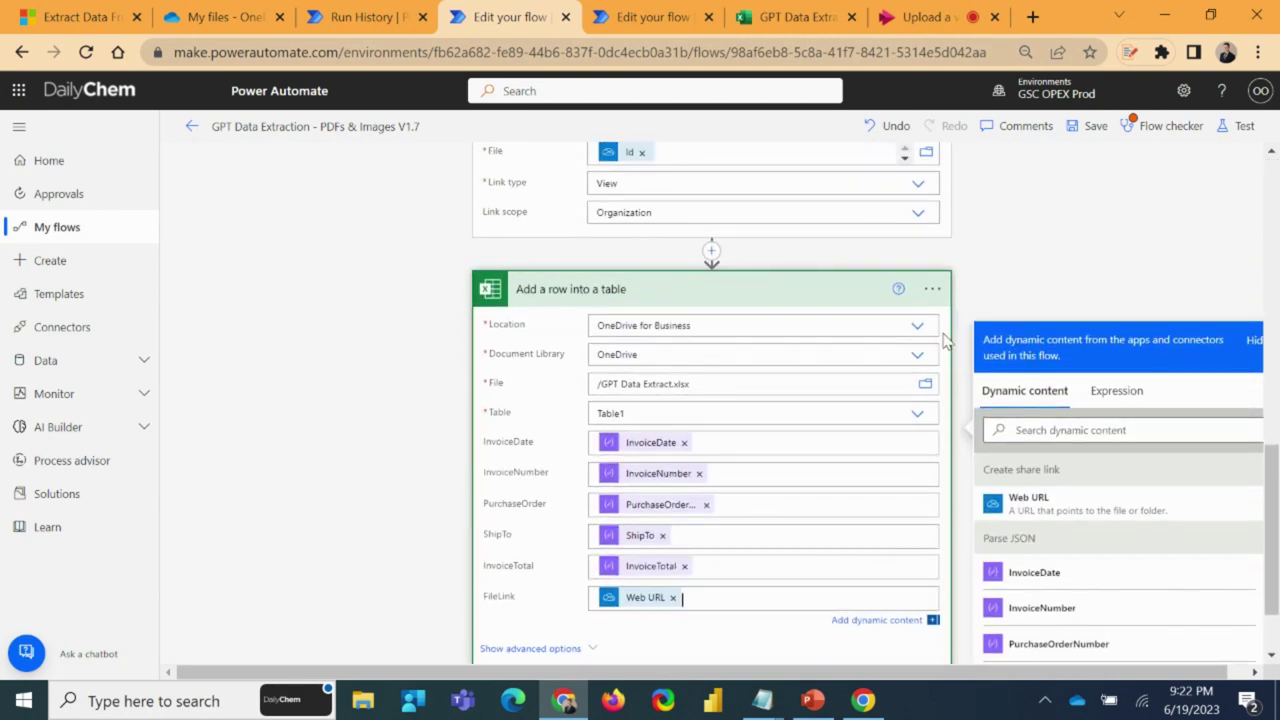
click(1131, 222)
- Save the flow and run it as a manual test
click(1094, 128)
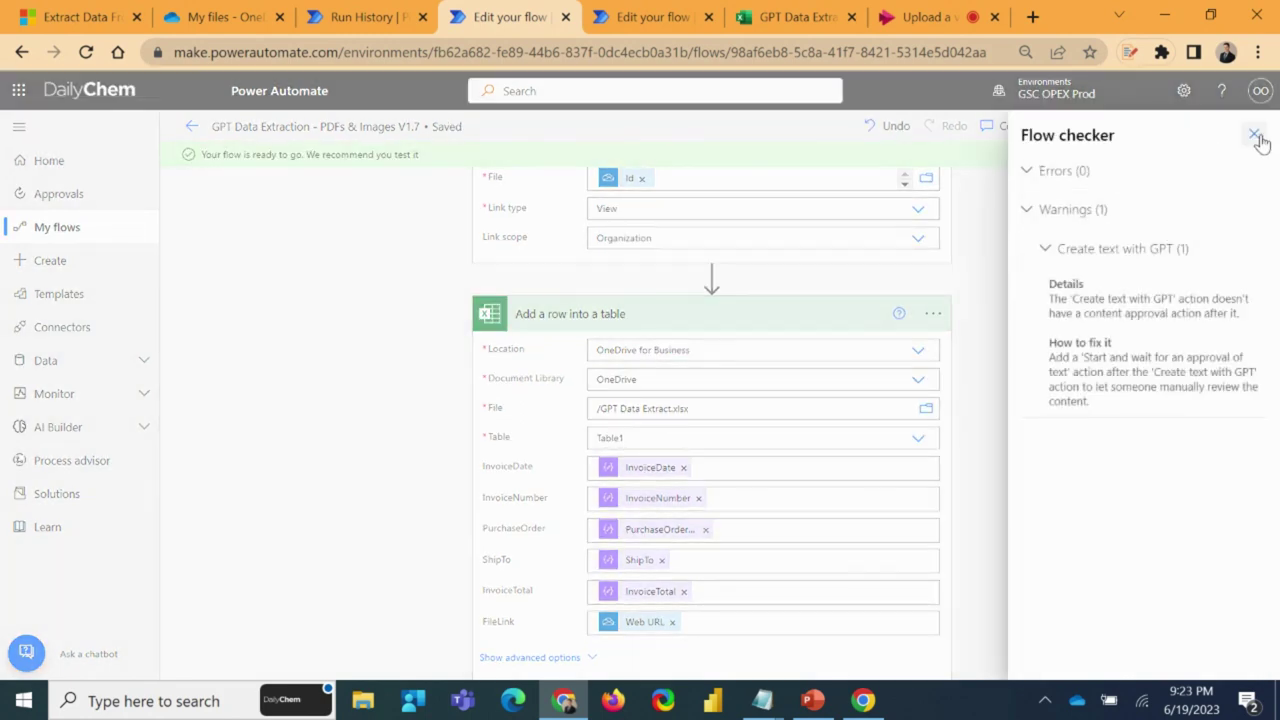
click(1253, 134)
click(1234, 130)
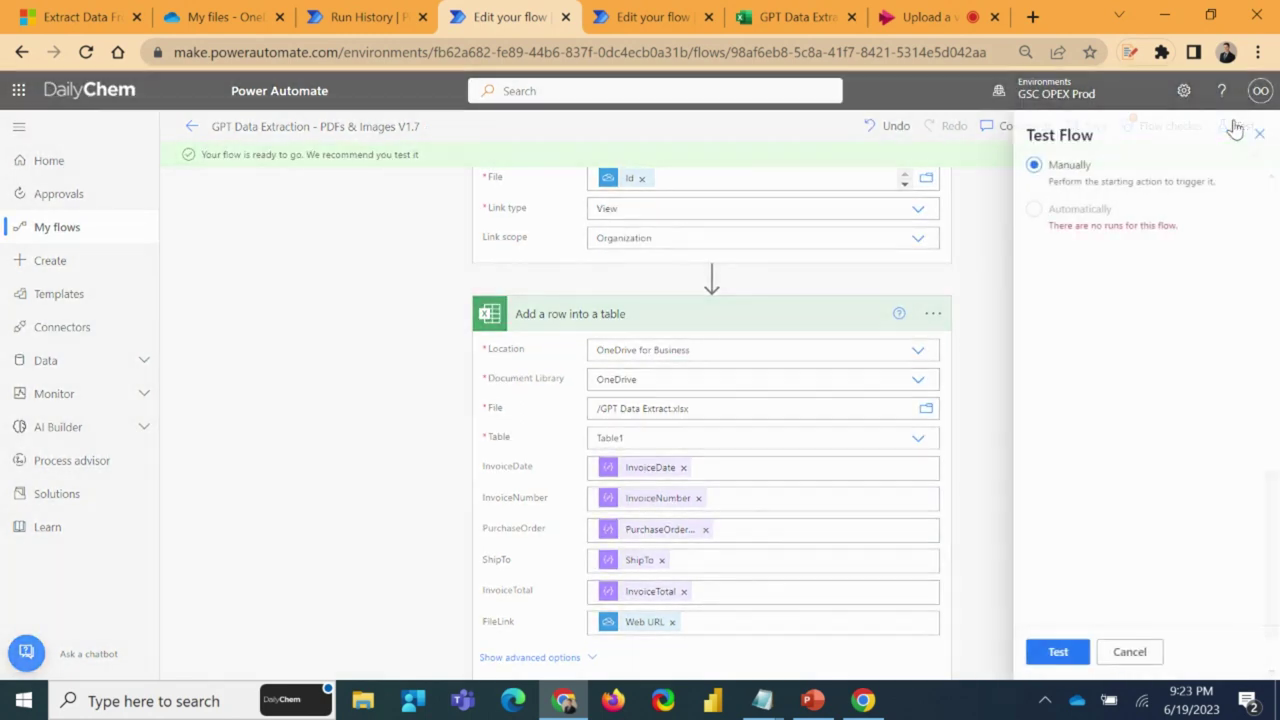
click(1053, 652)
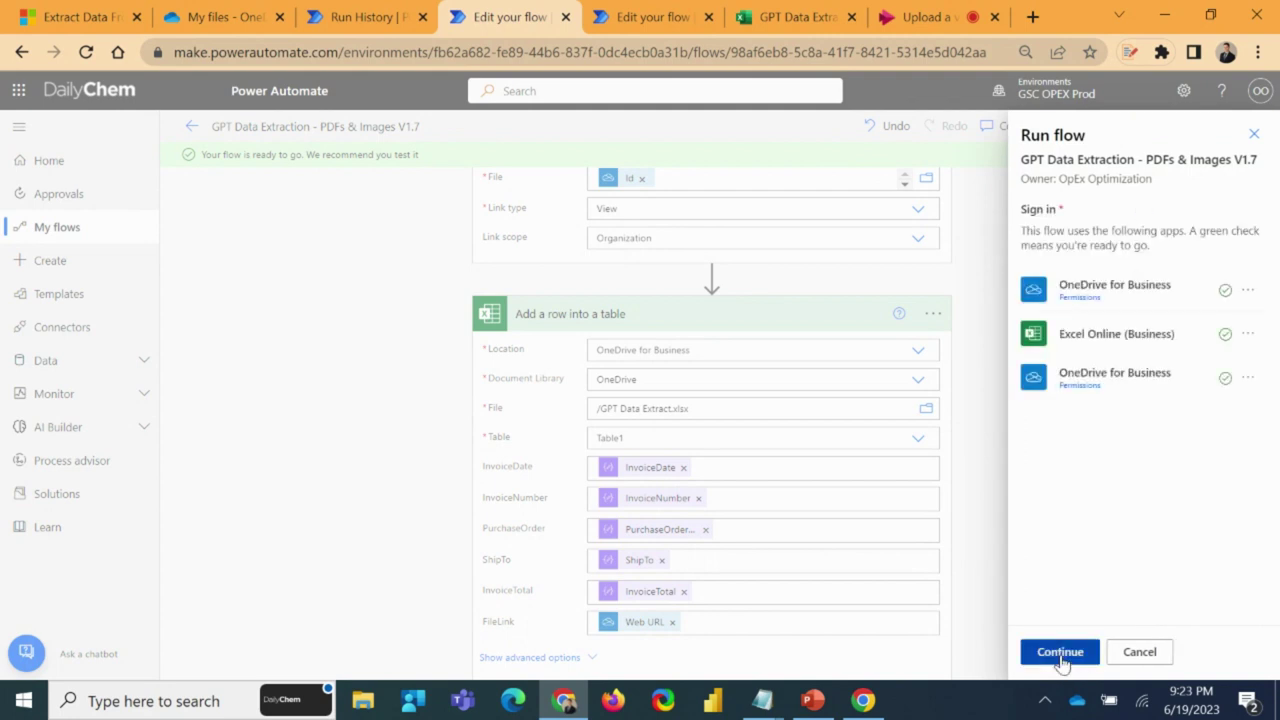
click(1064, 659)
click(1064, 659)
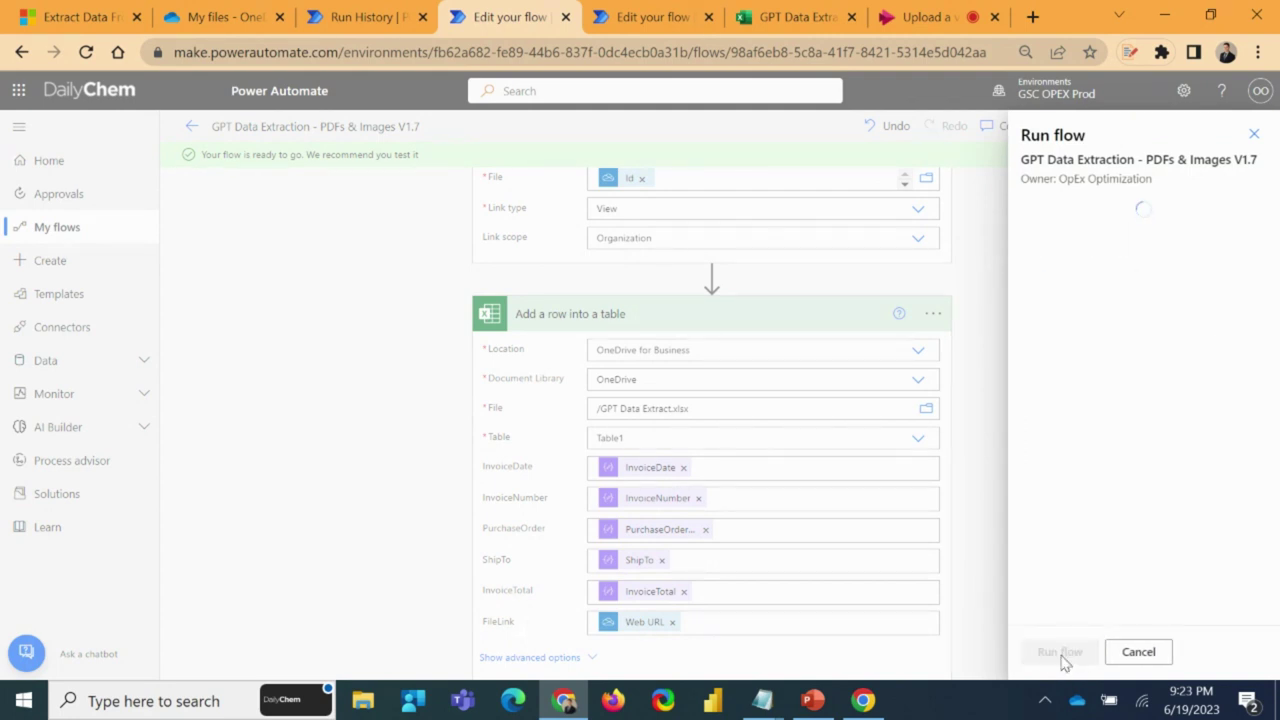
click(1062, 659)
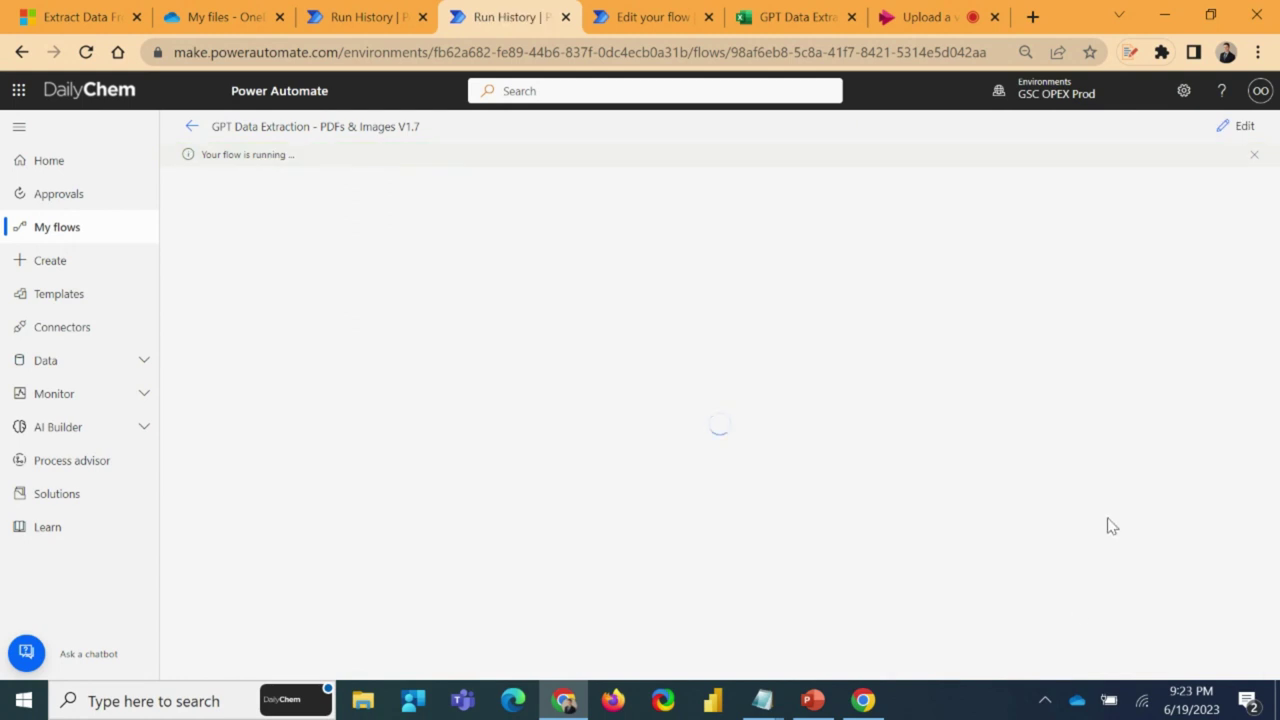
- Reopen the flow for editing and set the Get file metadata file to /StanfordPlumbingInvoice.png
click(1221, 129)
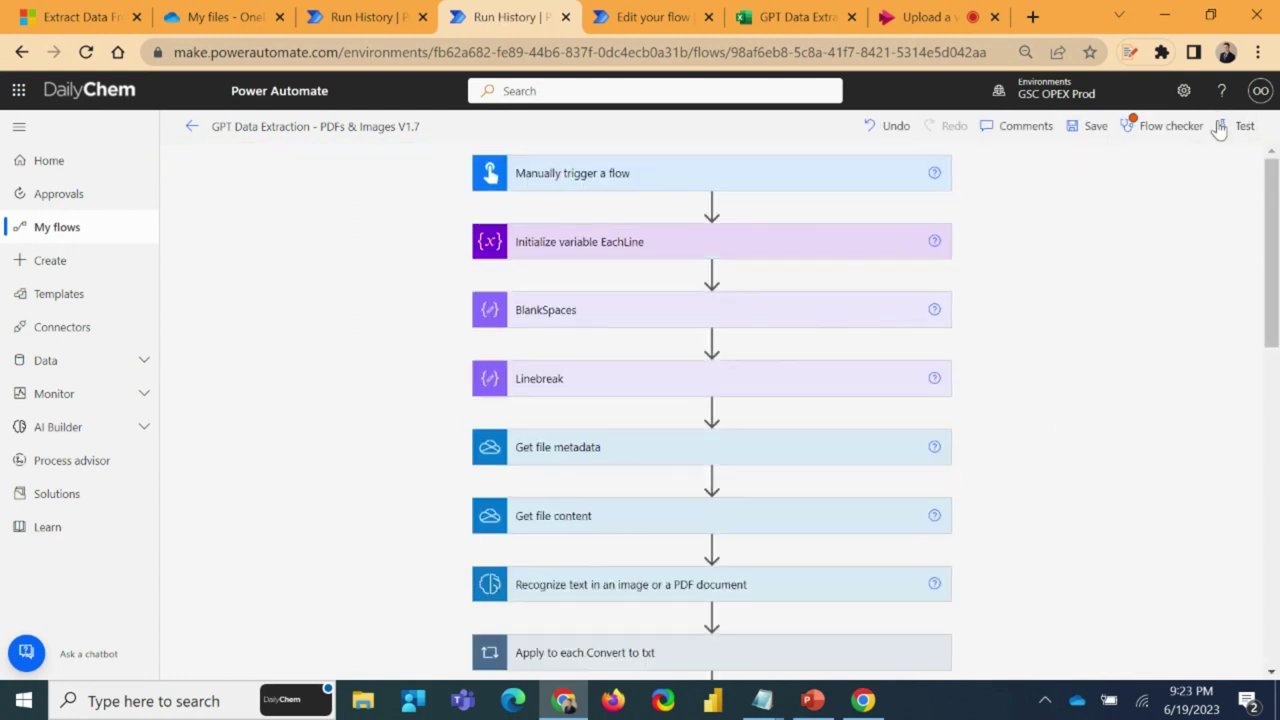
scroll(1030, 300, down, 2)
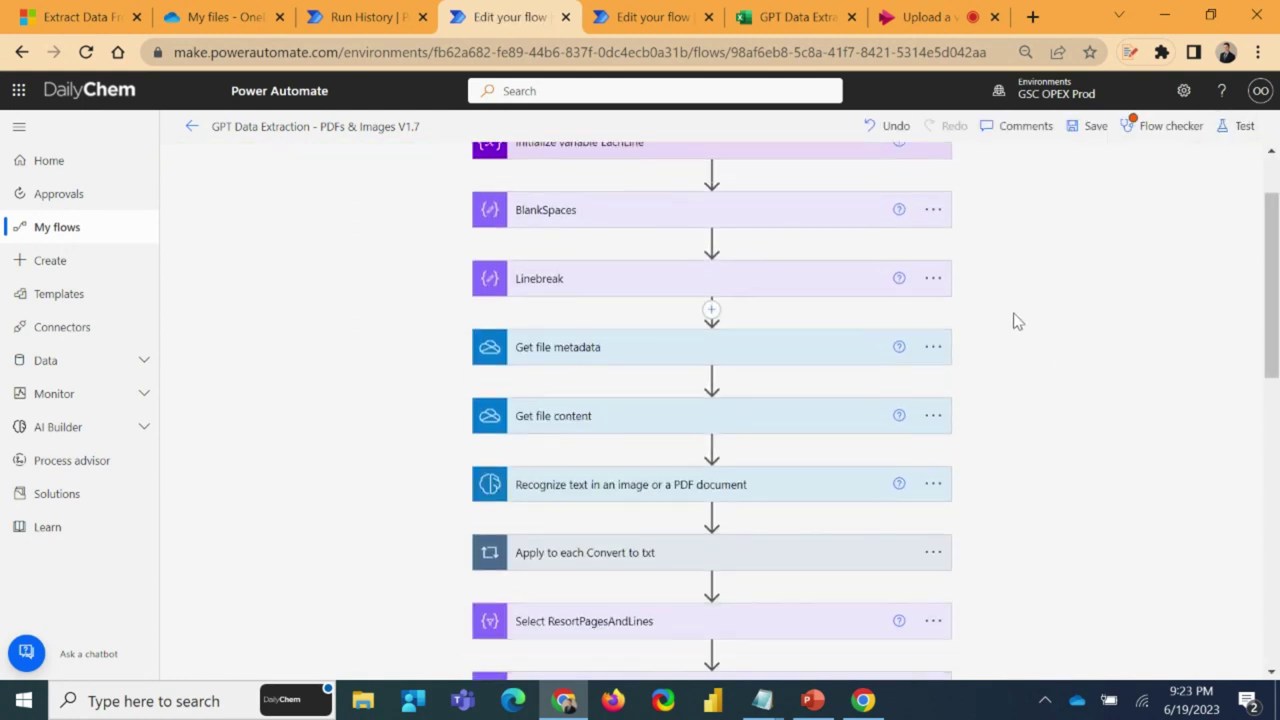
click(656, 346)
scroll(925, 308, down, 1)
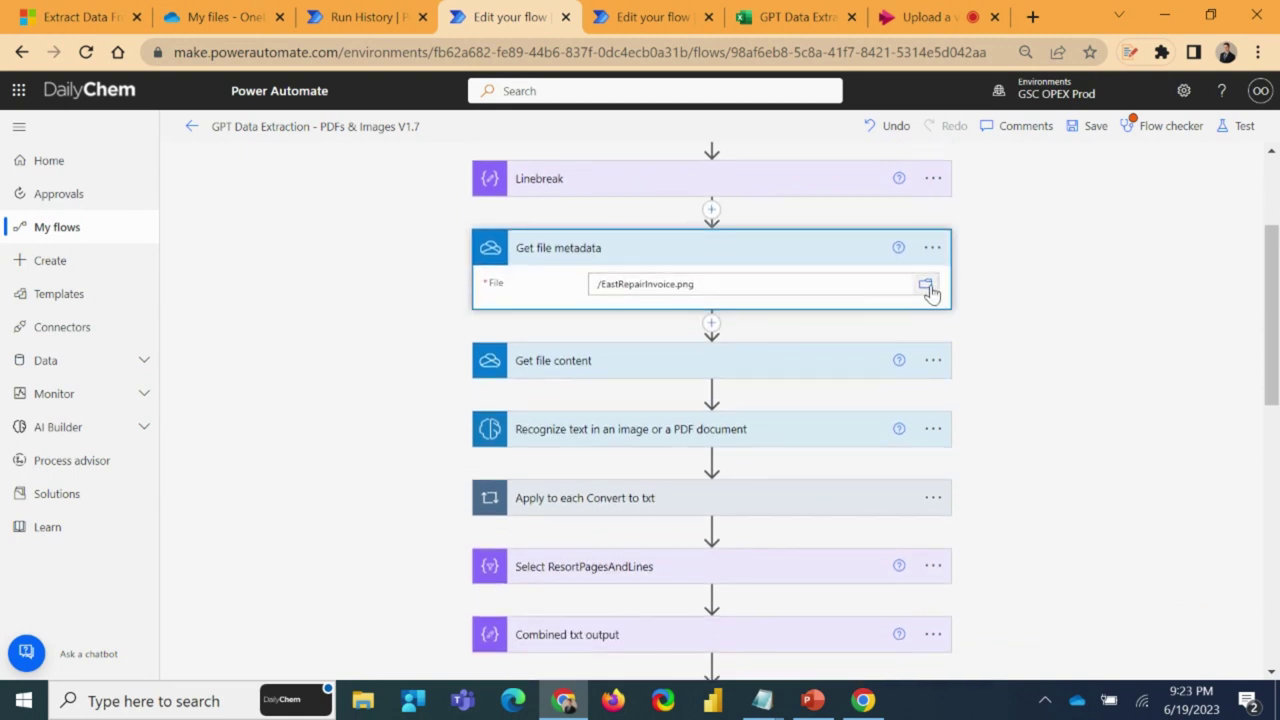
click(928, 290)
click(1186, 336)
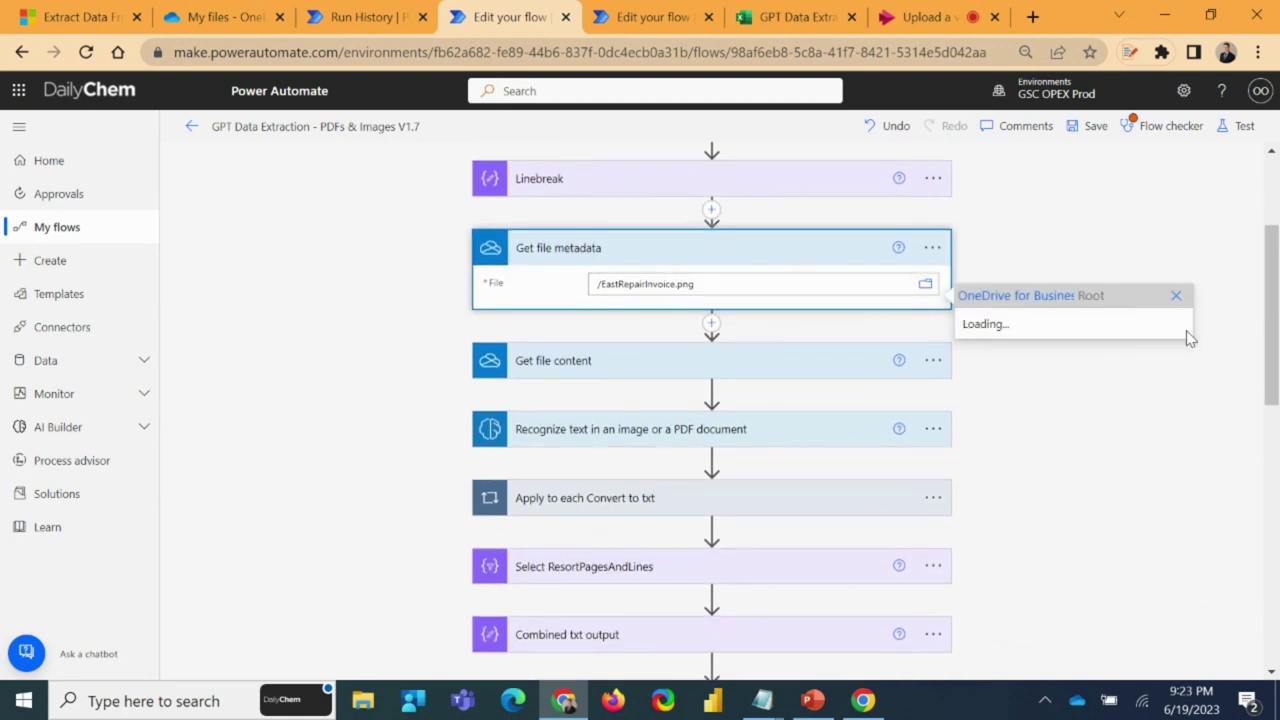
scroll(1143, 374, down, 3)
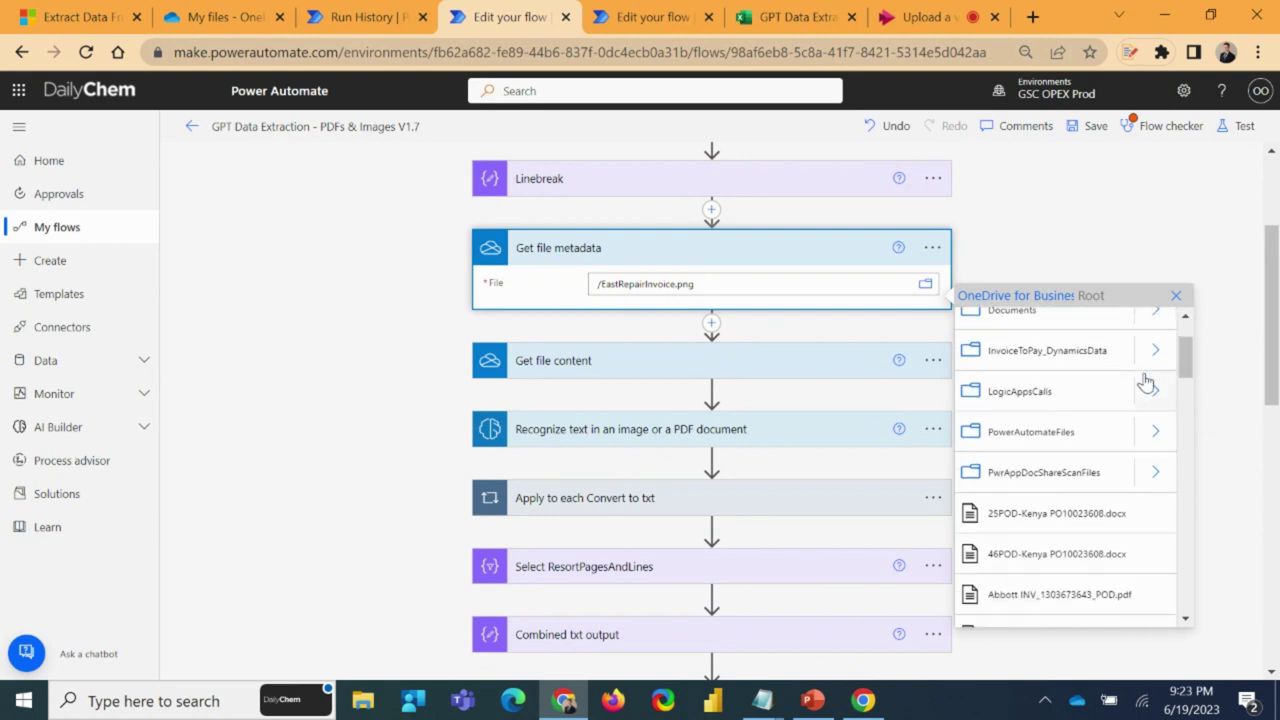
scroll(1140, 374, down, 10)
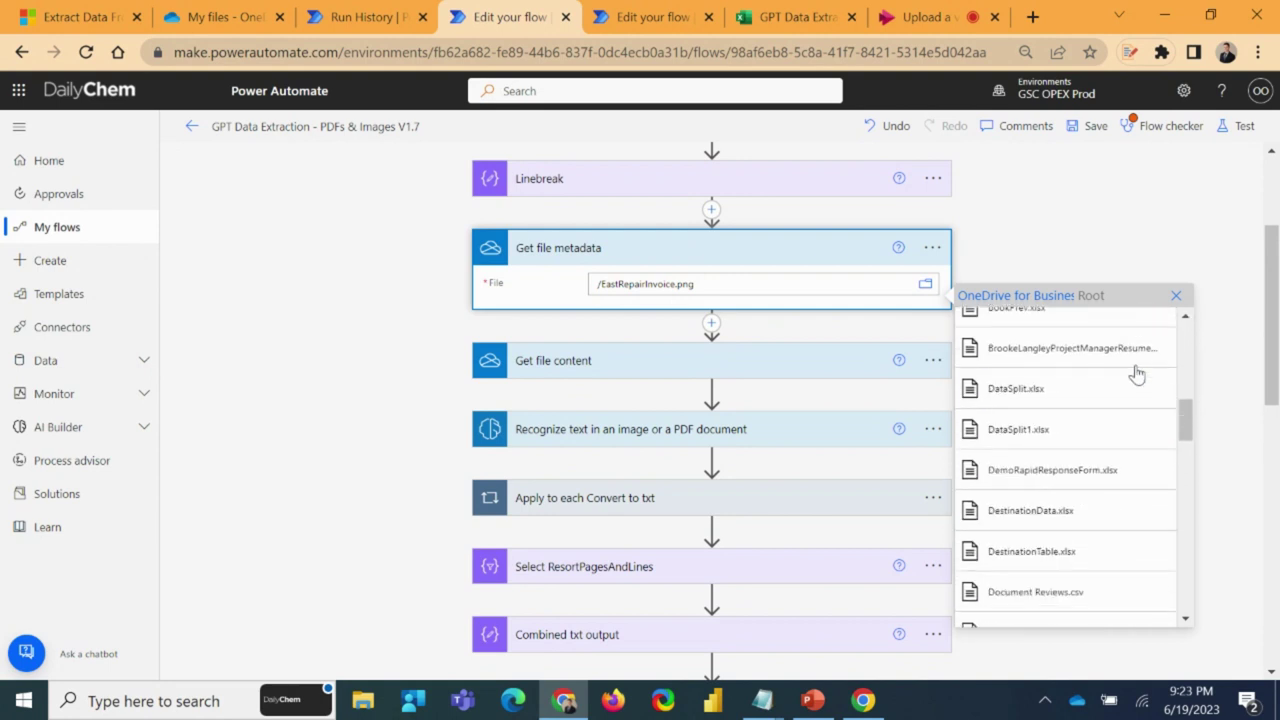
scroll(1137, 373, down, 2)
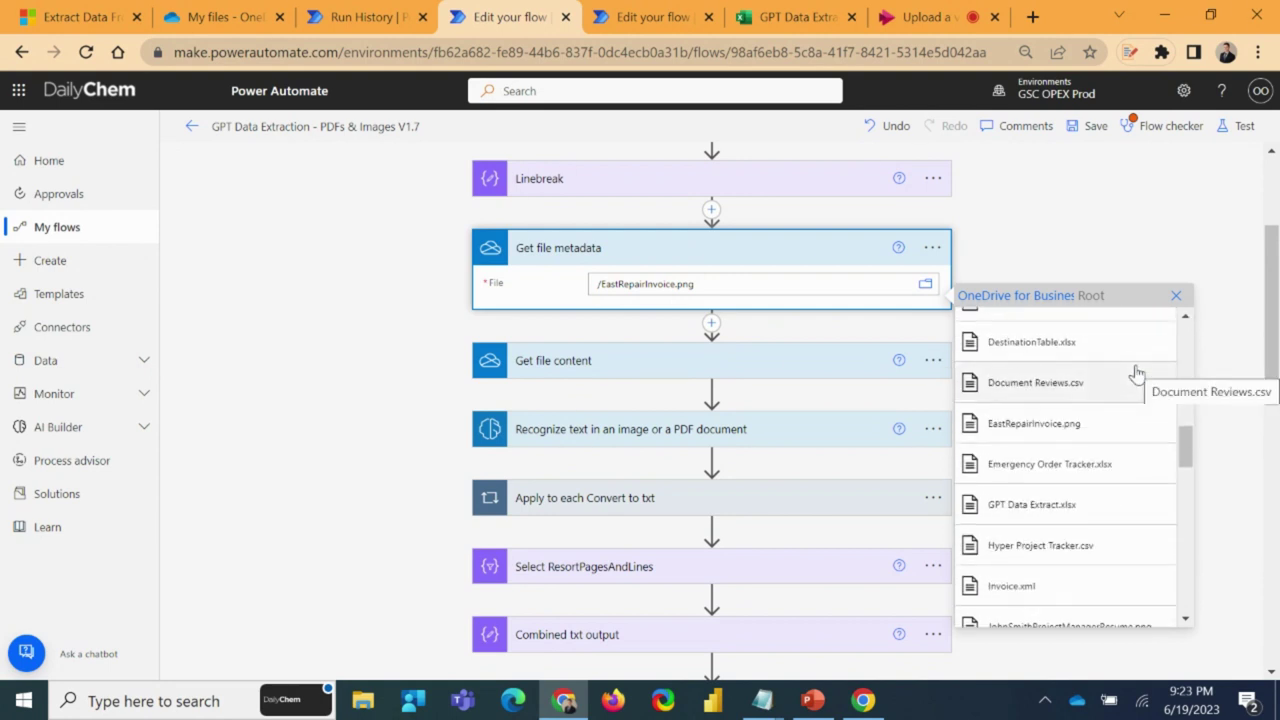
scroll(1137, 374, down, 4)
scroll(1137, 374, down, 1)
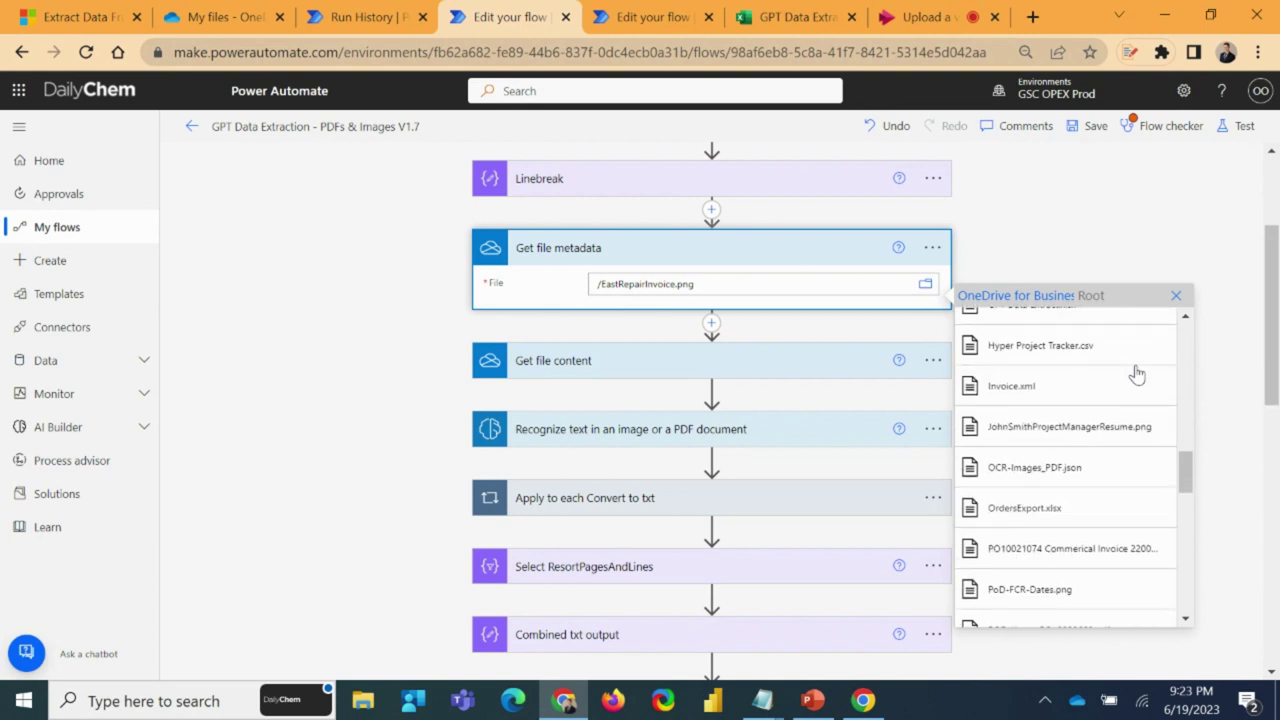
scroll(1140, 380, down, 2)
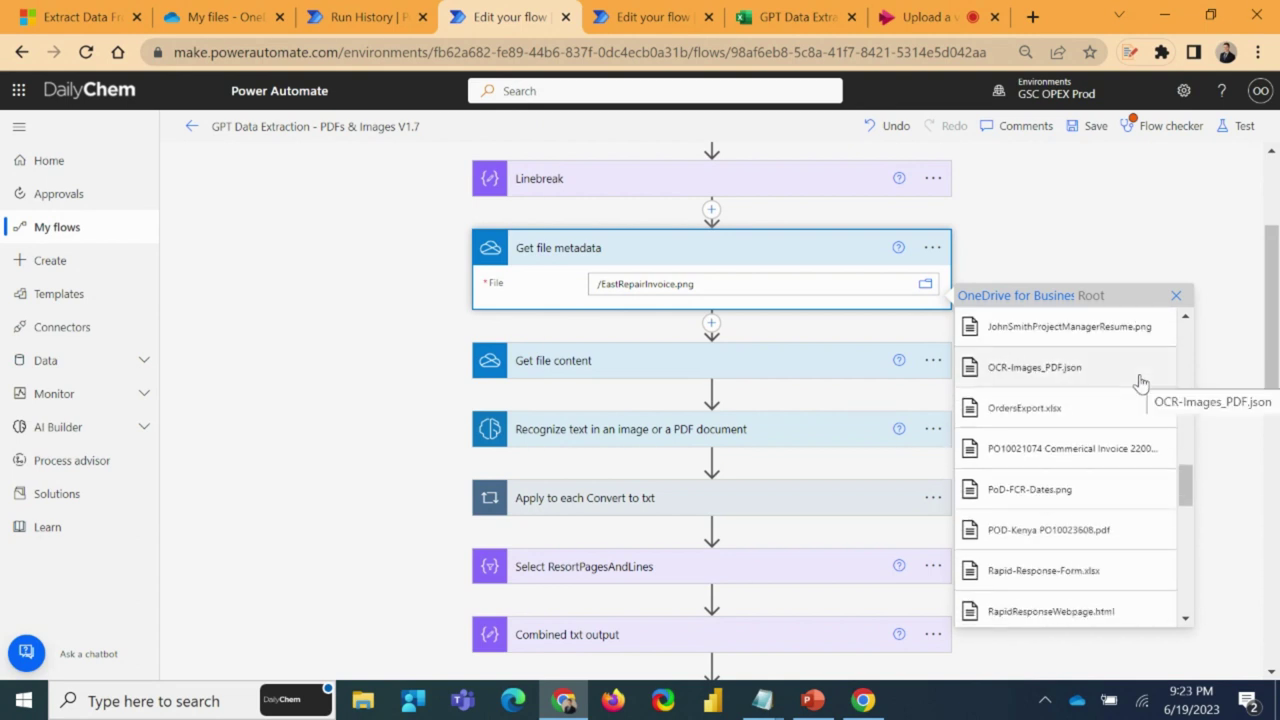
scroll(1141, 383, down, 5)
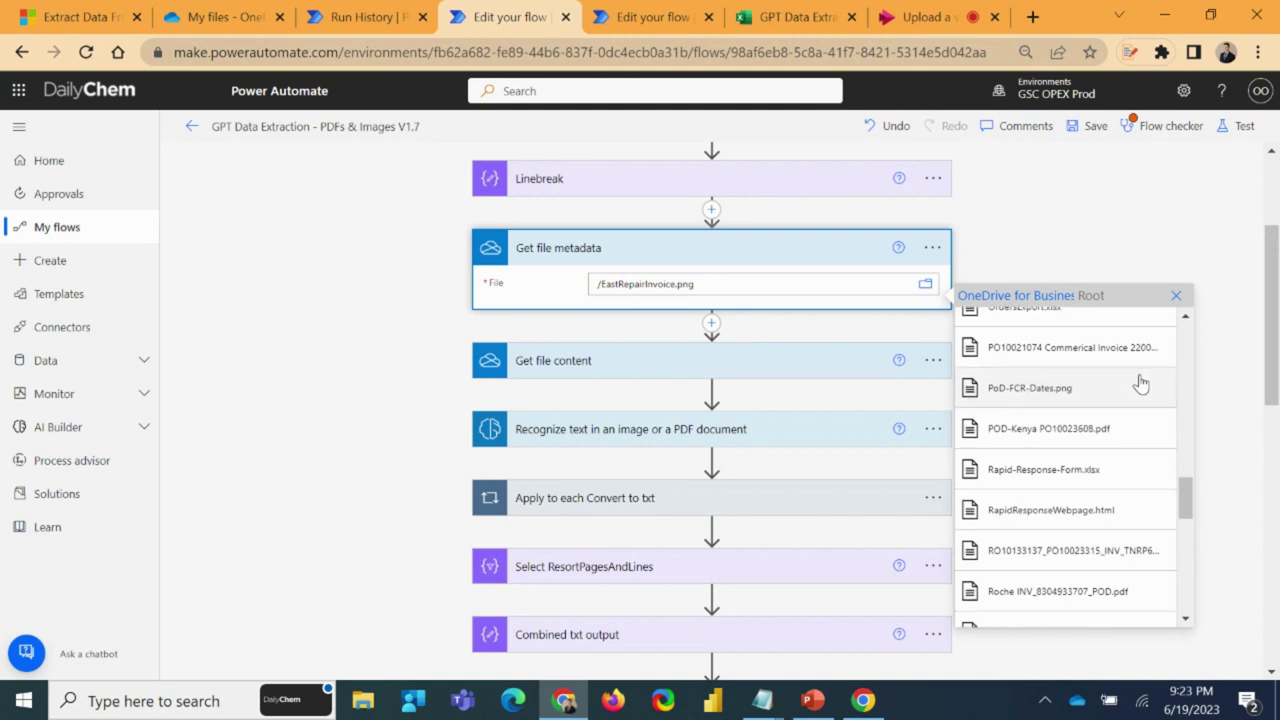
scroll(1141, 383, down, 5)
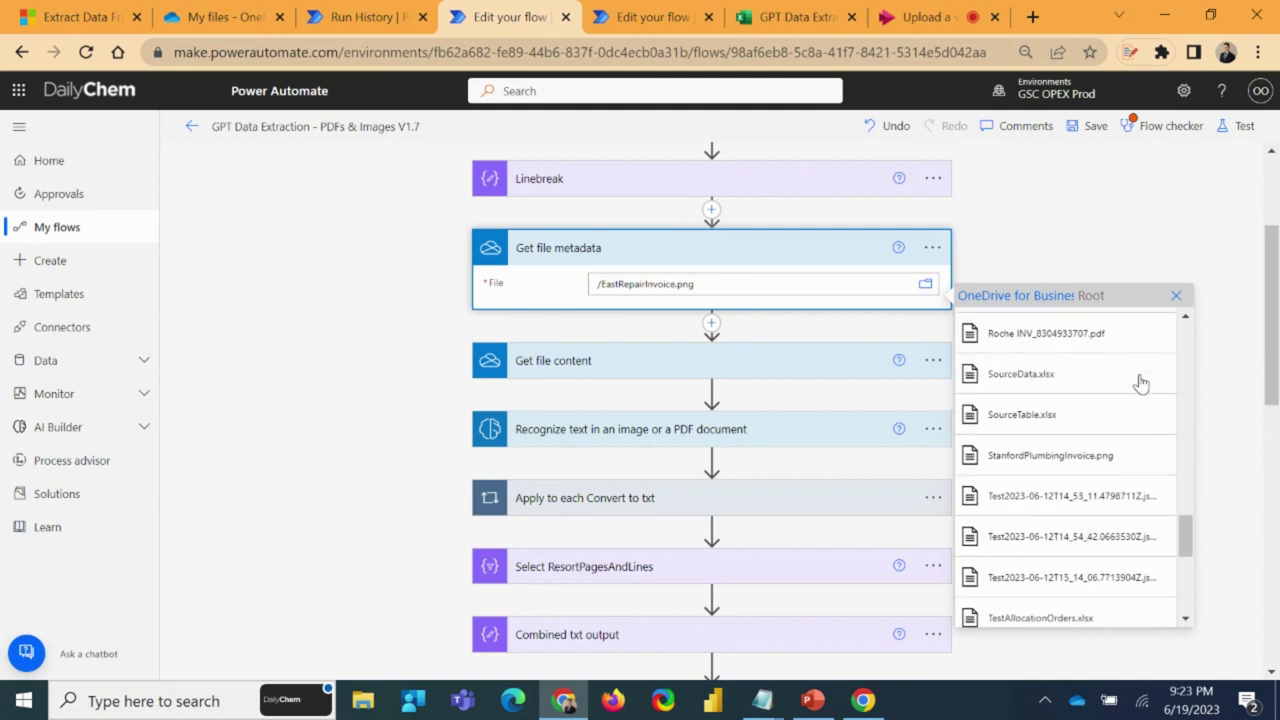
click(1091, 466)
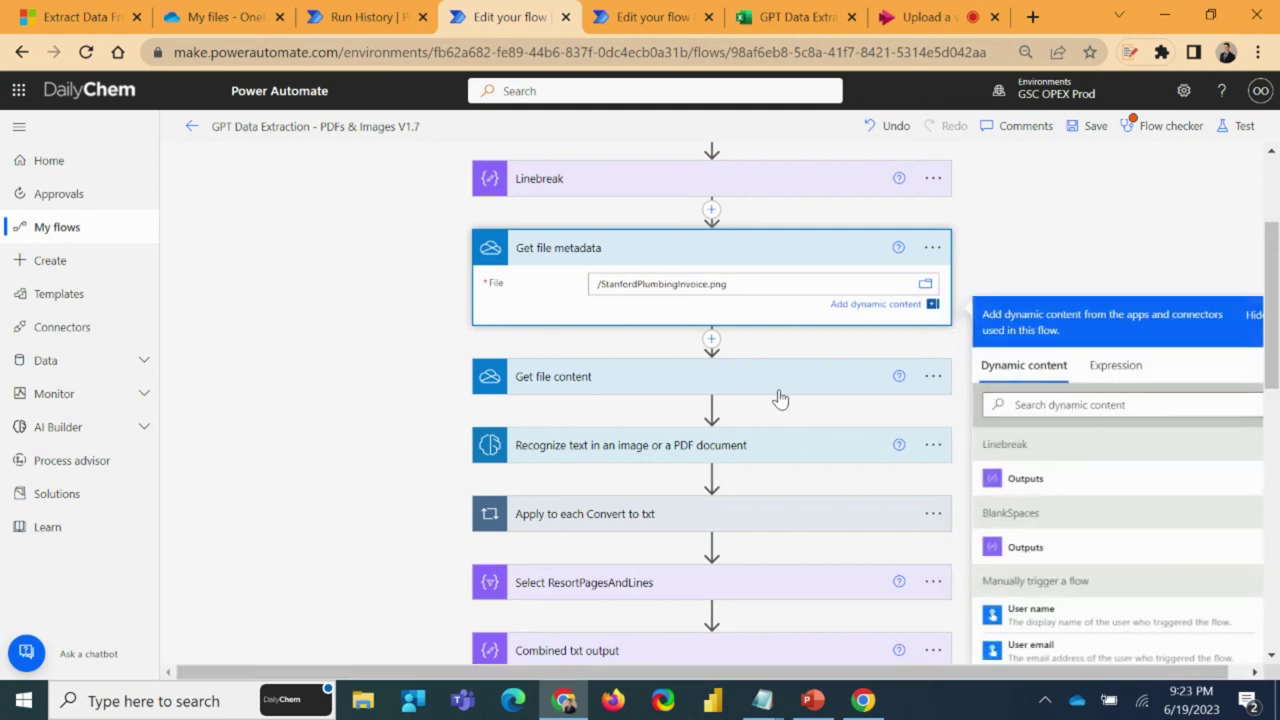
click(338, 360)
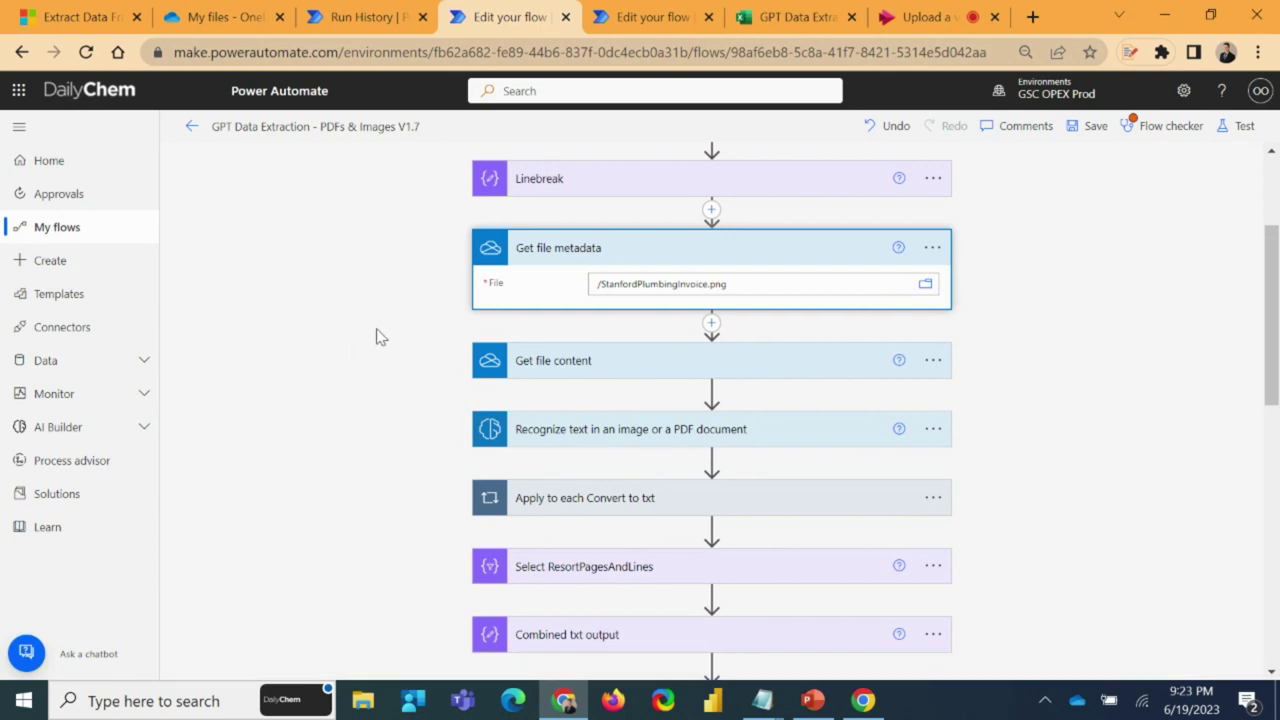
- Switch to OneDrive and open StanfordPlumbingInvoice.png to view the source invoice
click(222, 17)
click(1246, 97)
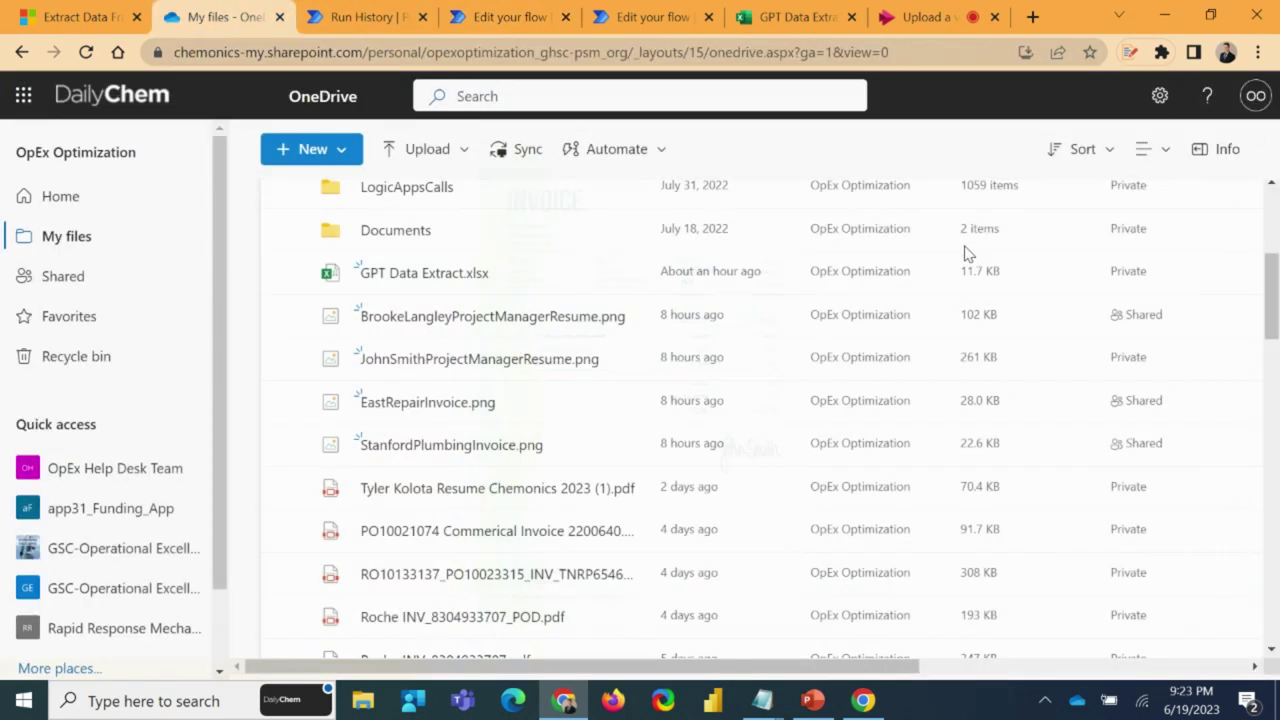
scroll(508, 336, down, 2)
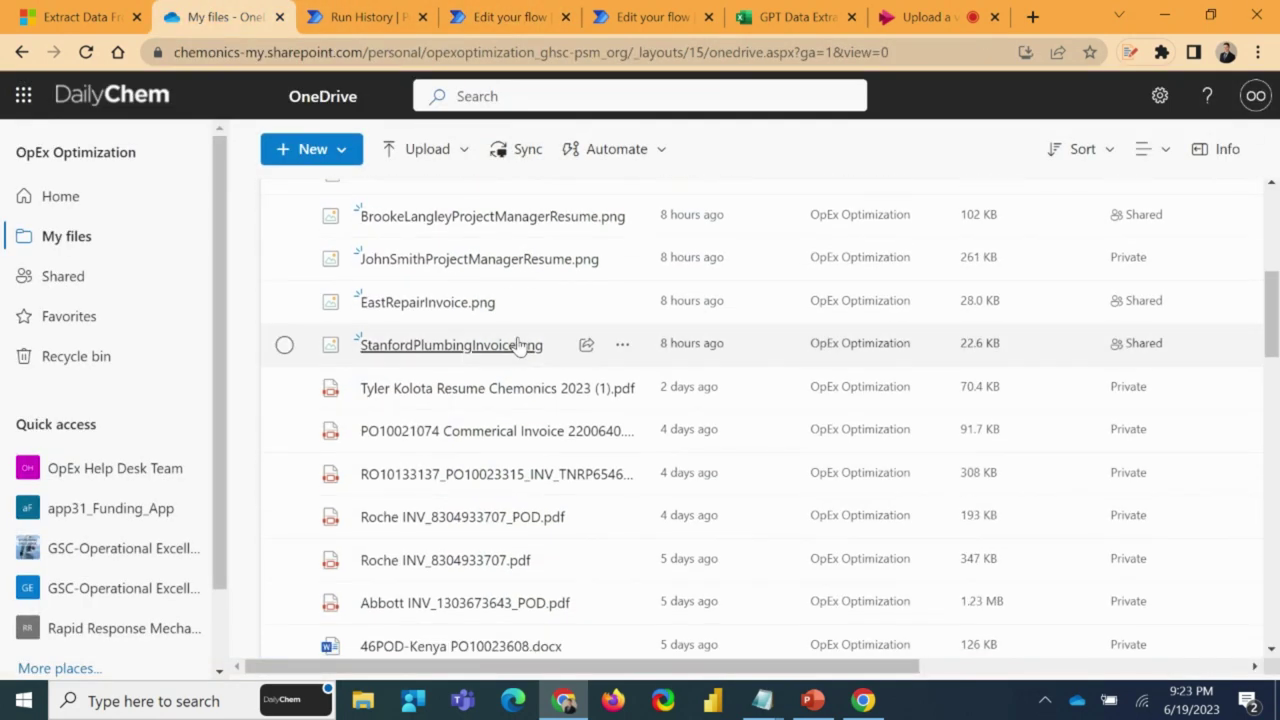
scroll(520, 345, up, 2)
click(451, 447)
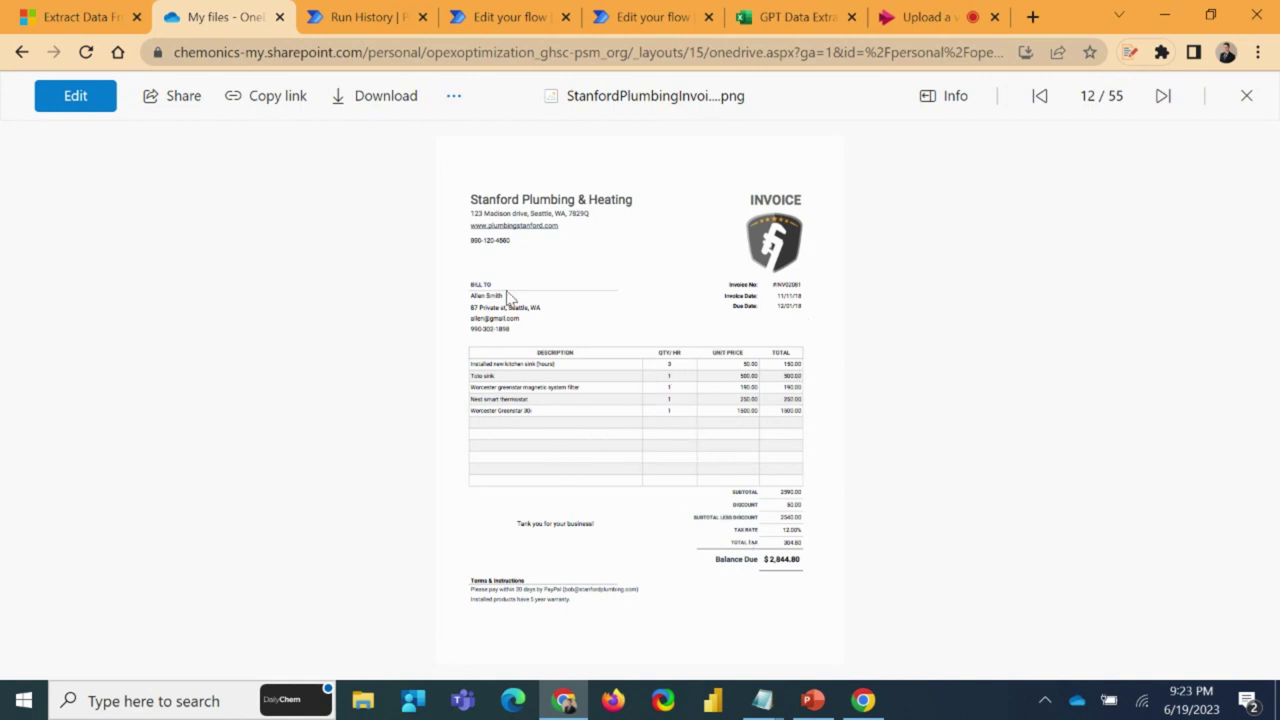
- Return to the flow editor, save the flow, run another manual test and follow its progress
click(367, 8)
click(510, 17)
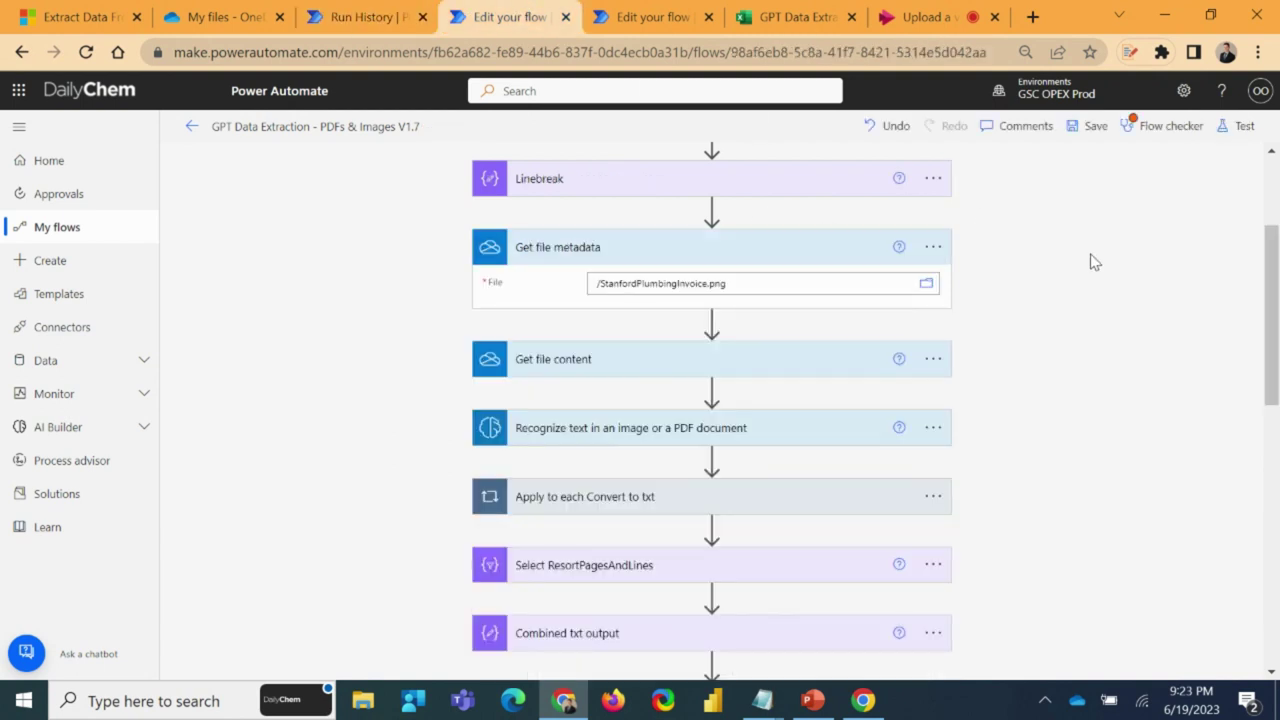
scroll(1095, 262, up, 1)
click(1244, 126)
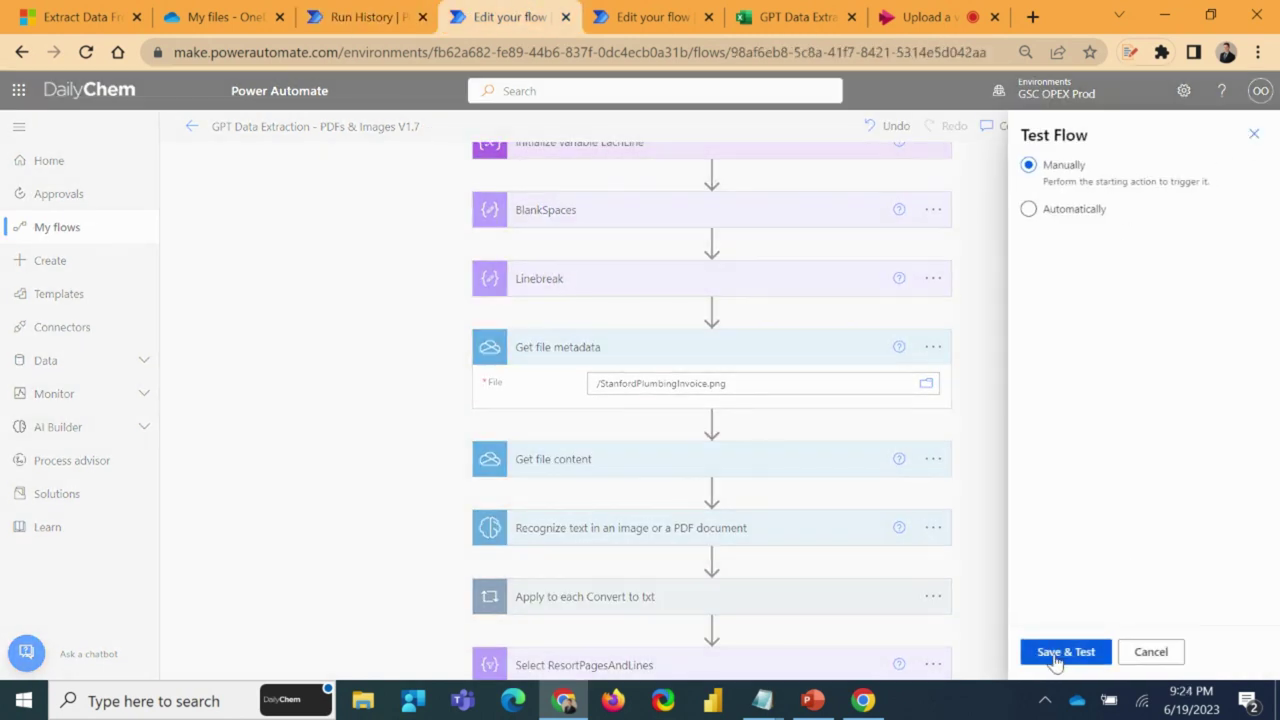
click(1057, 652)
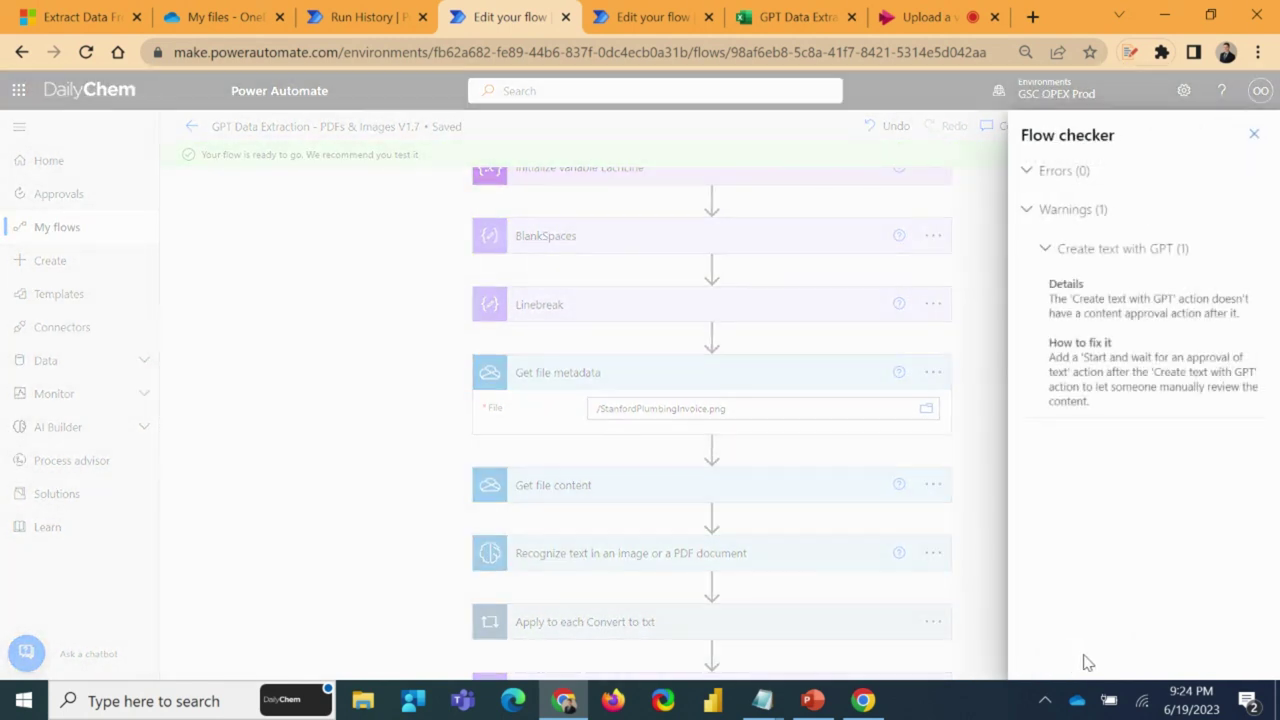
click(1254, 133)
click(1060, 654)
click(1051, 652)
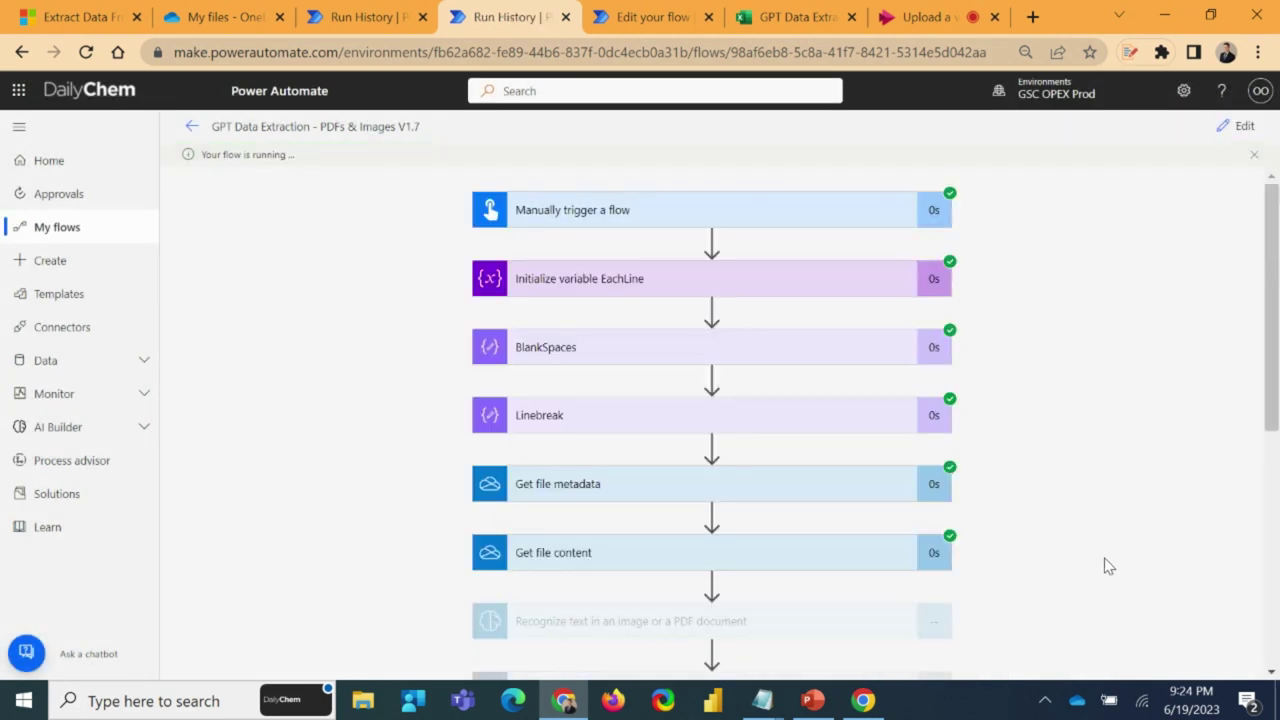
scroll(1114, 449, down, 3)
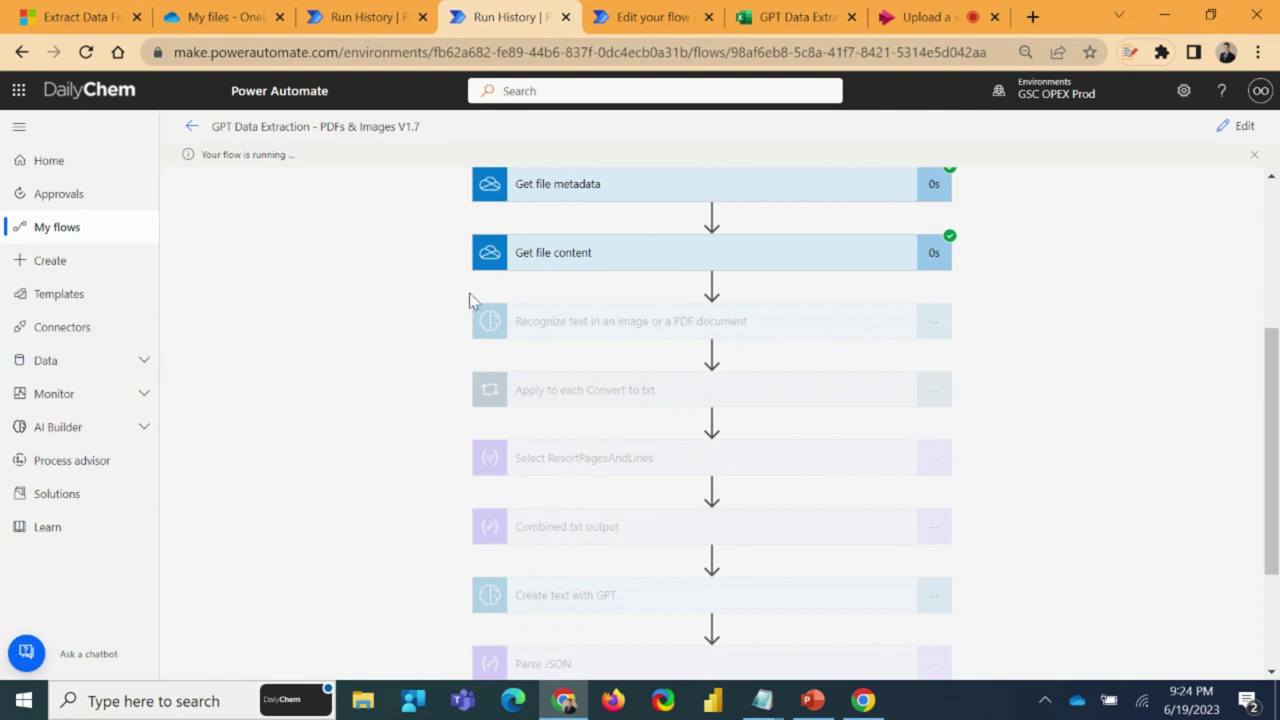
- Switch to the GPT Data Extract workbook, make the FileLink URL in cell F2 a clickable hyperlink and open it
click(792, 17)
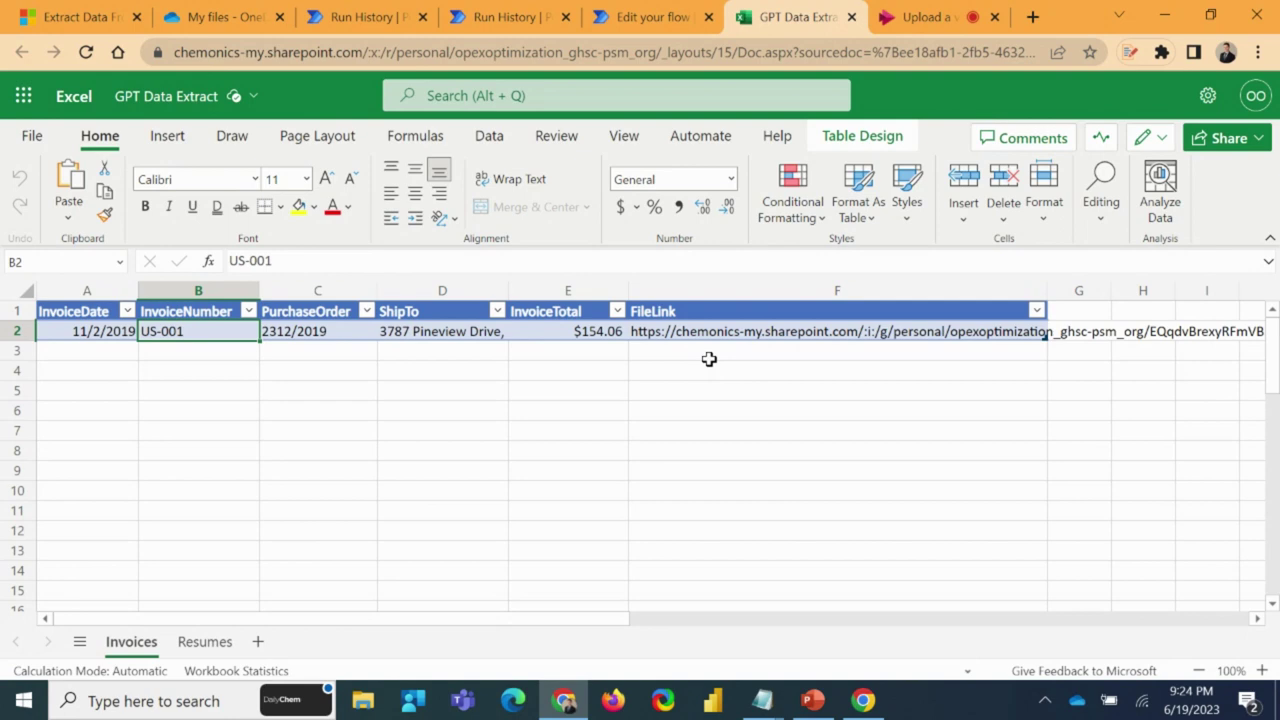
click(803, 337)
click(1126, 264)
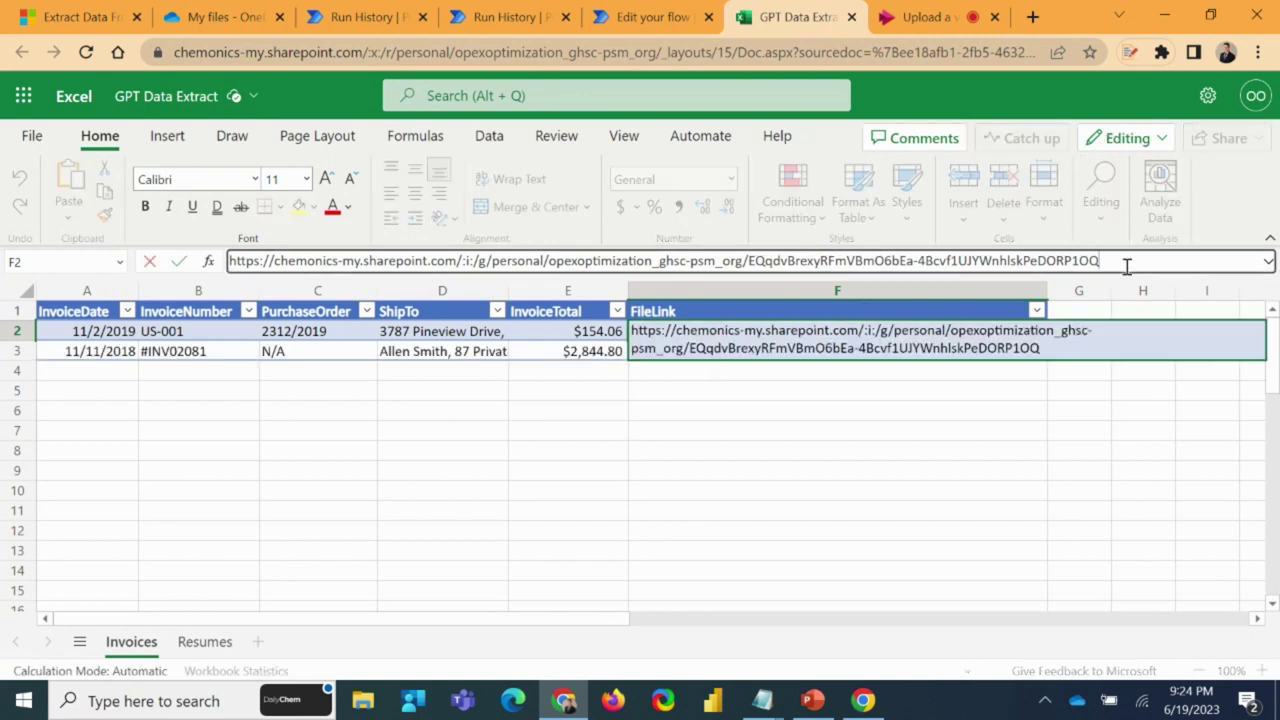
click(1022, 441)
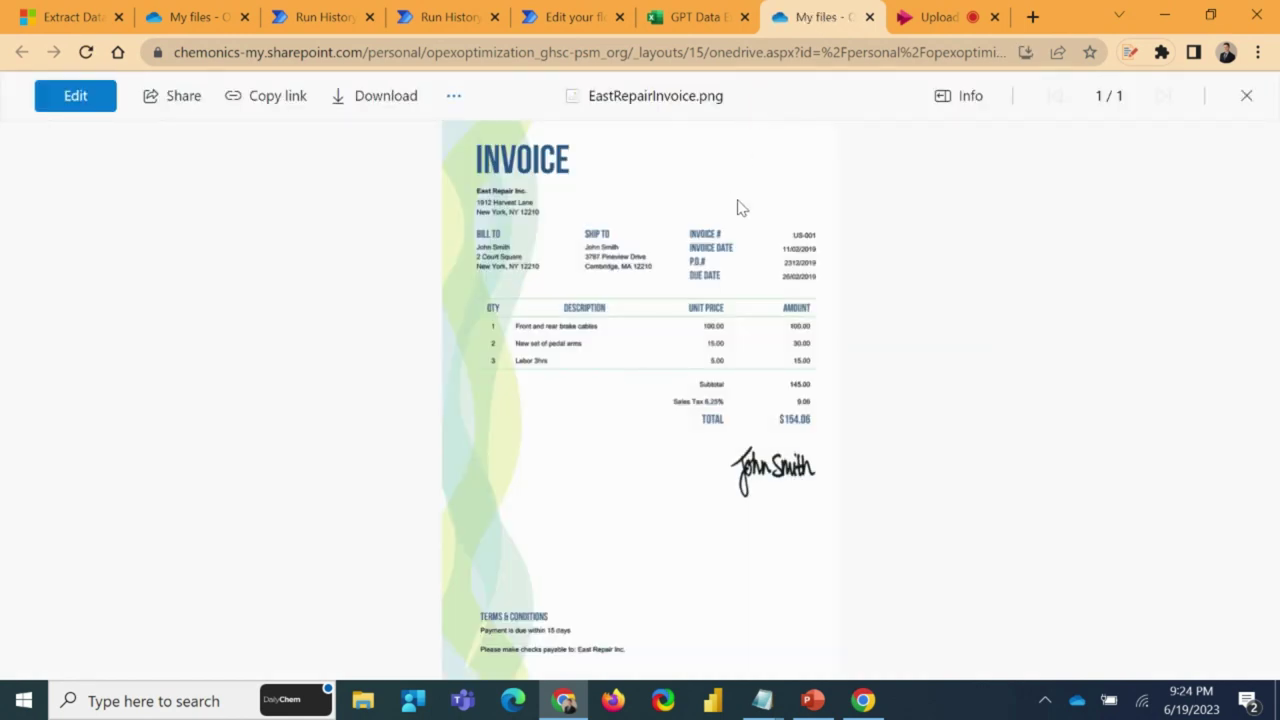
- Compare the extracted values in row 2 of the Invoices sheet with the linked EastRepairInvoice.png
click(700, 17)
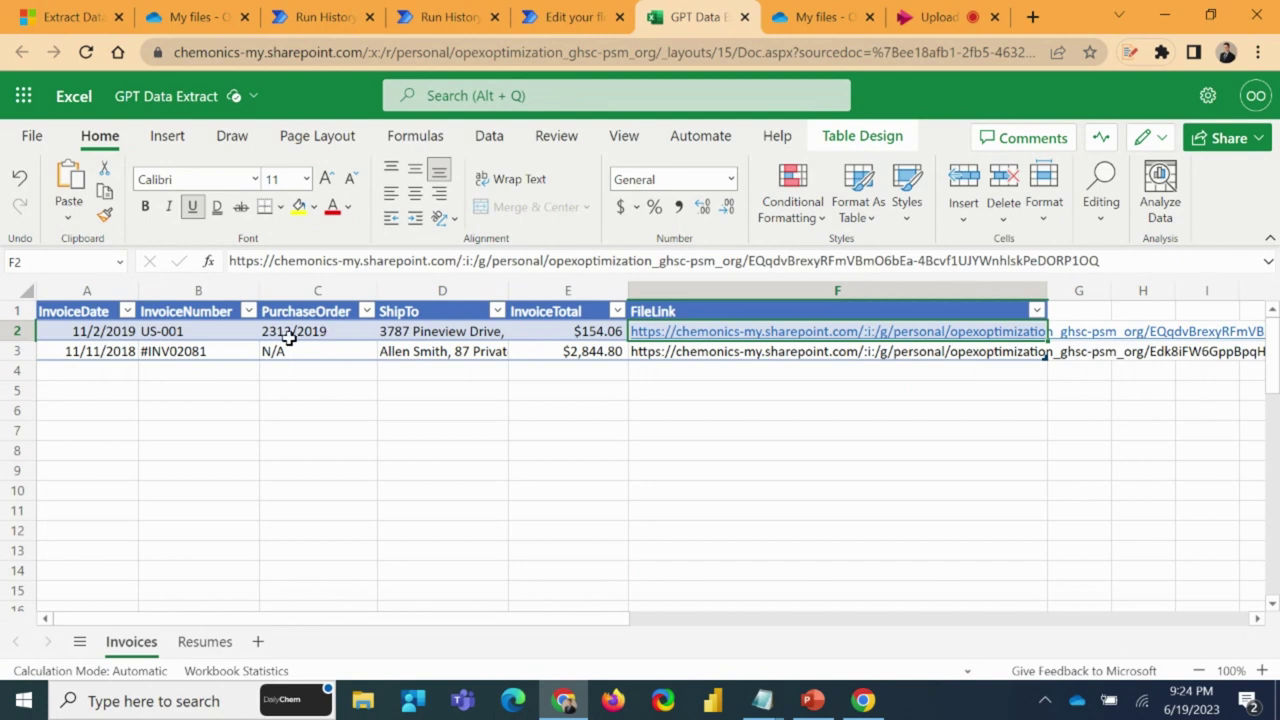
click(811, 22)
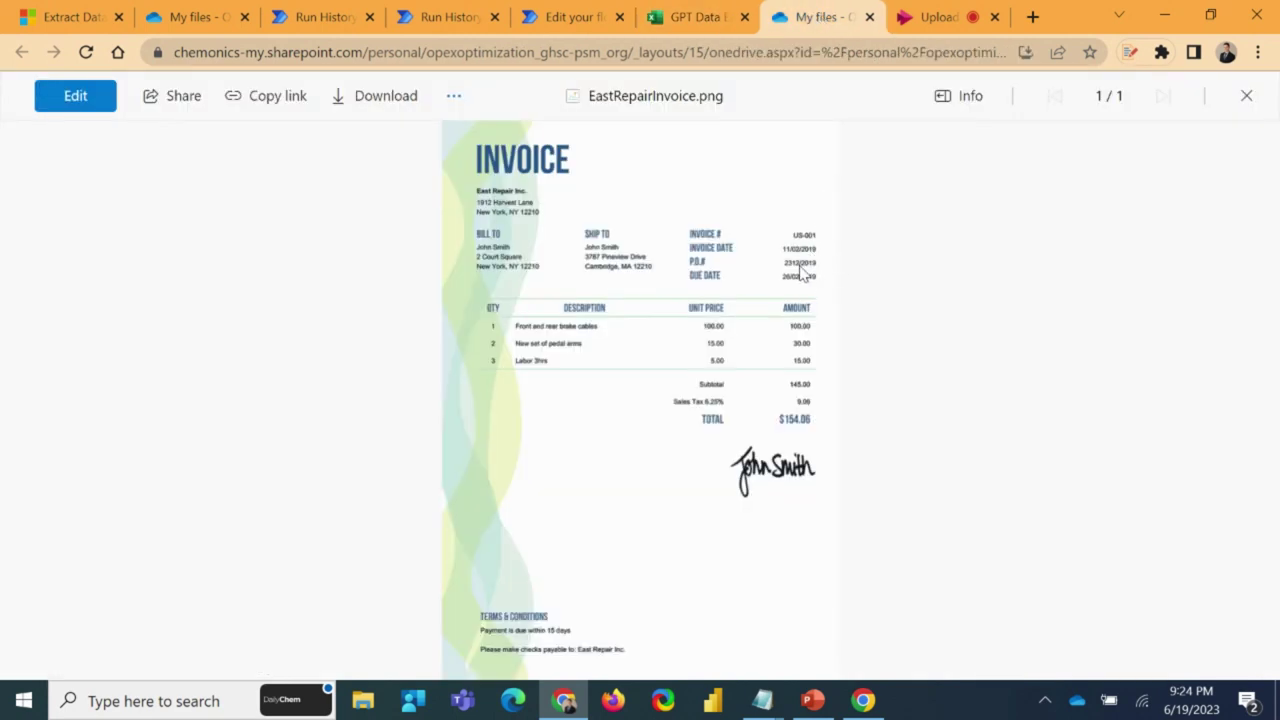
click(698, 17)
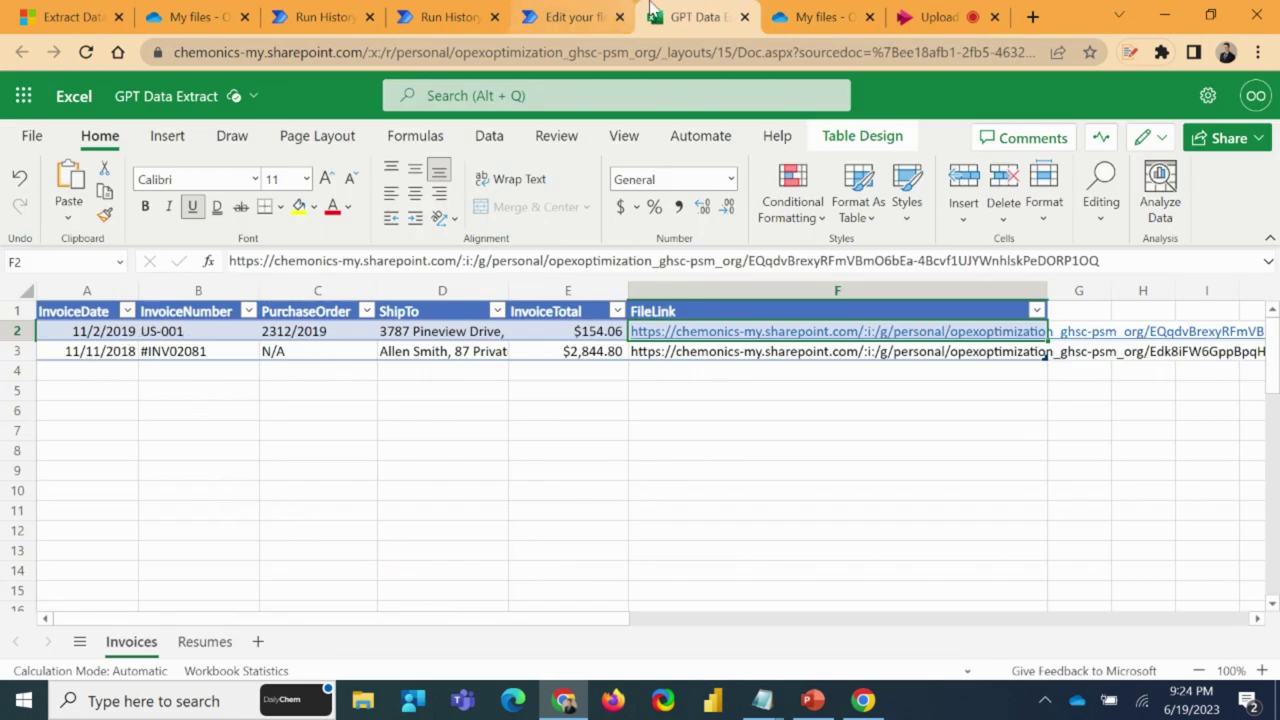
- Check the invoice number and total in row 2 against the East Repair invoice image
click(813, 12)
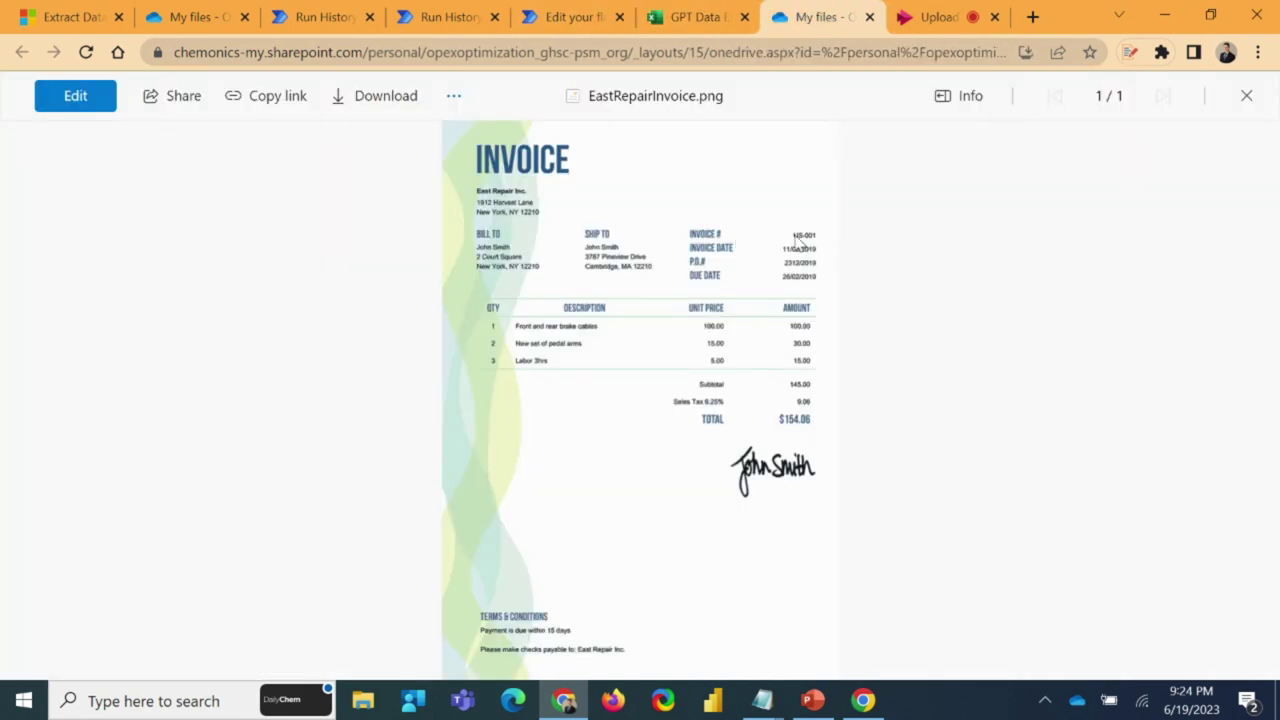
click(700, 16)
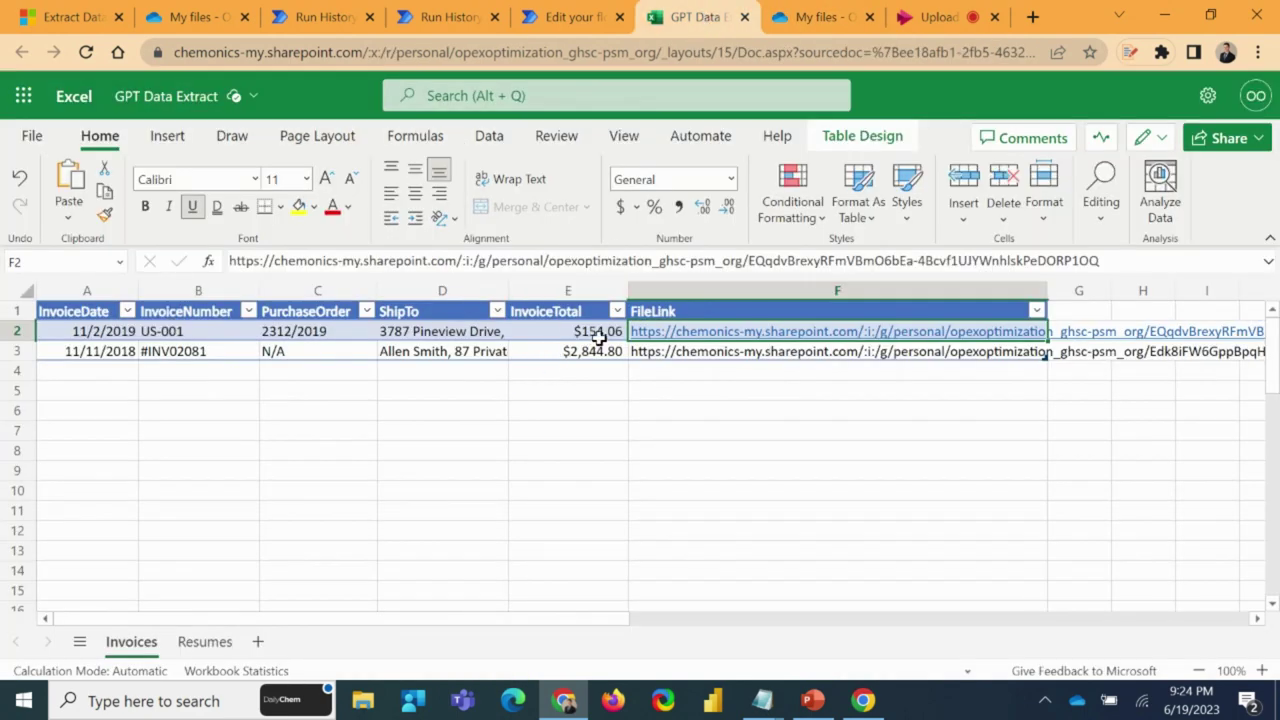
click(840, 16)
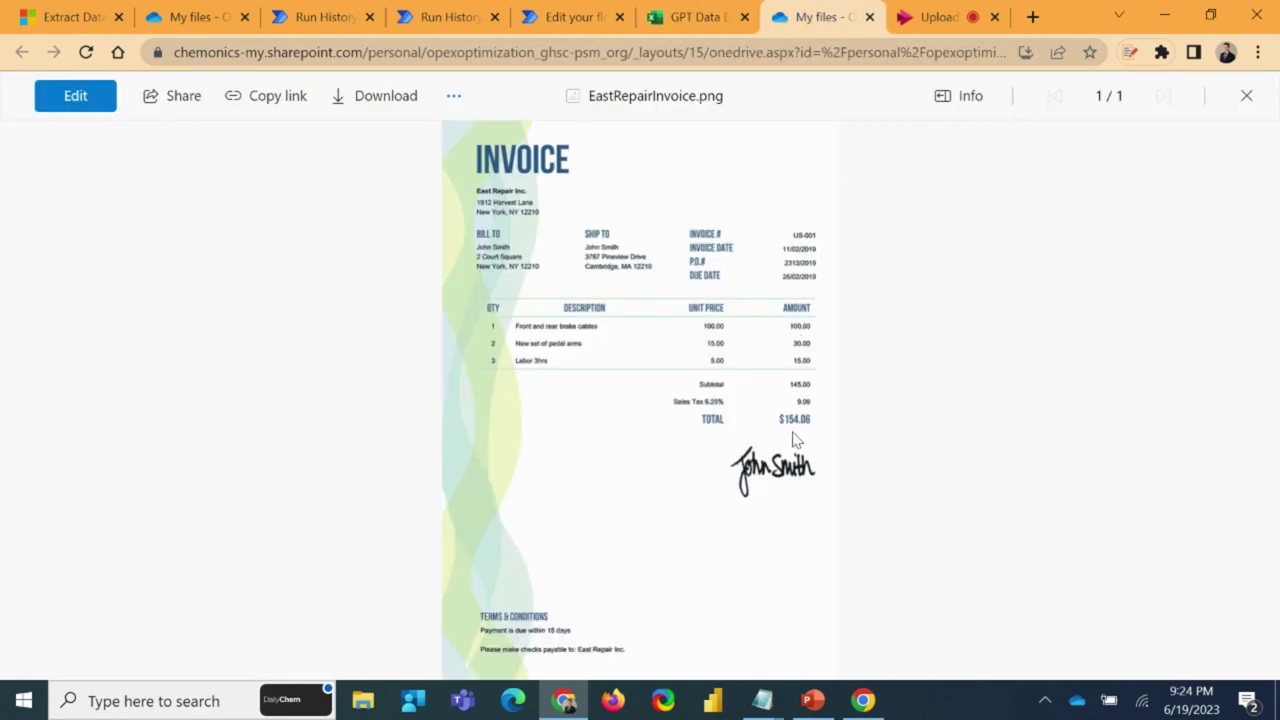
click(700, 14)
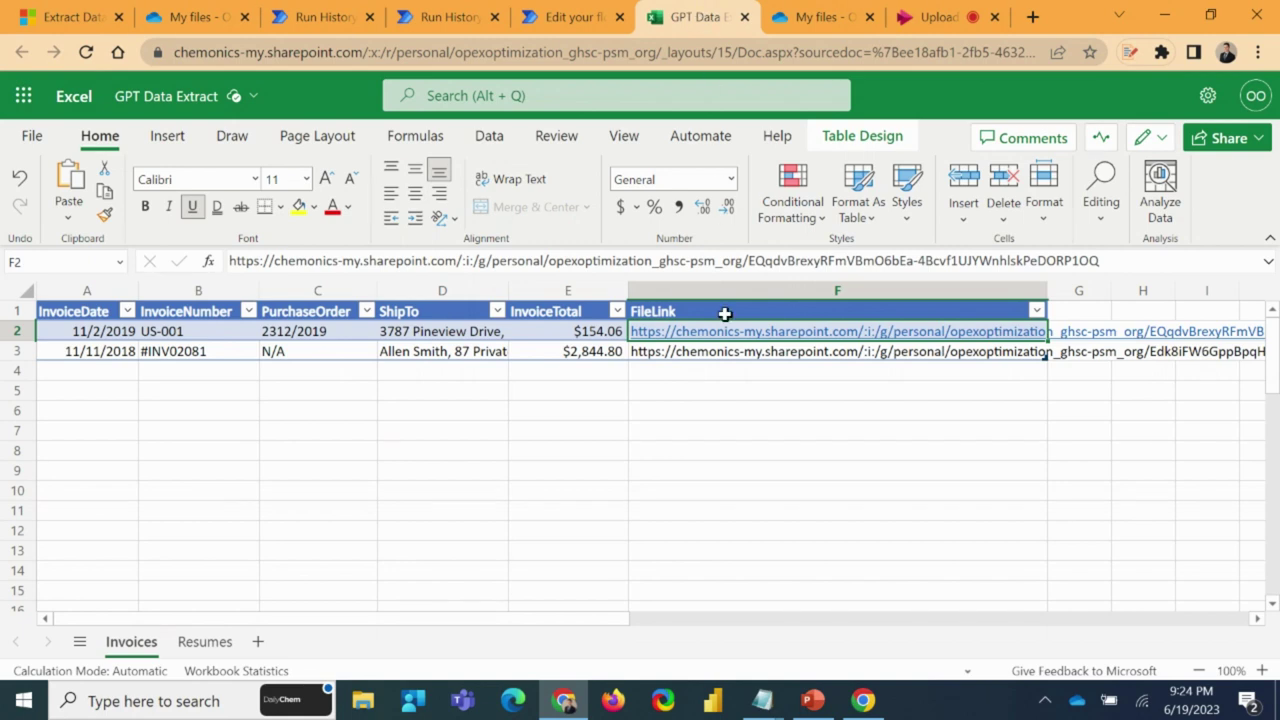
- Make the FileLink URL in cell F3 a clickable hyperlink, open it and compare the Stanford Plumbing invoice with row 3
click(866, 351)
click(1100, 261)
click(994, 449)
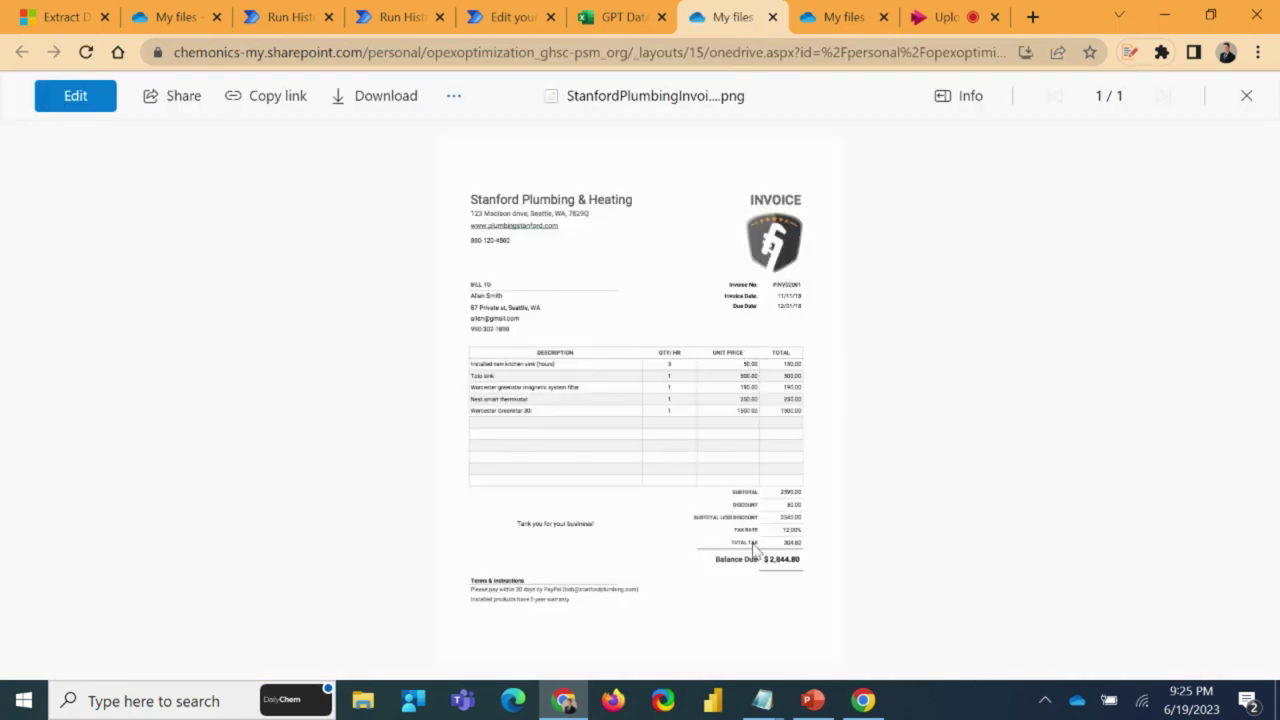
click(648, 24)
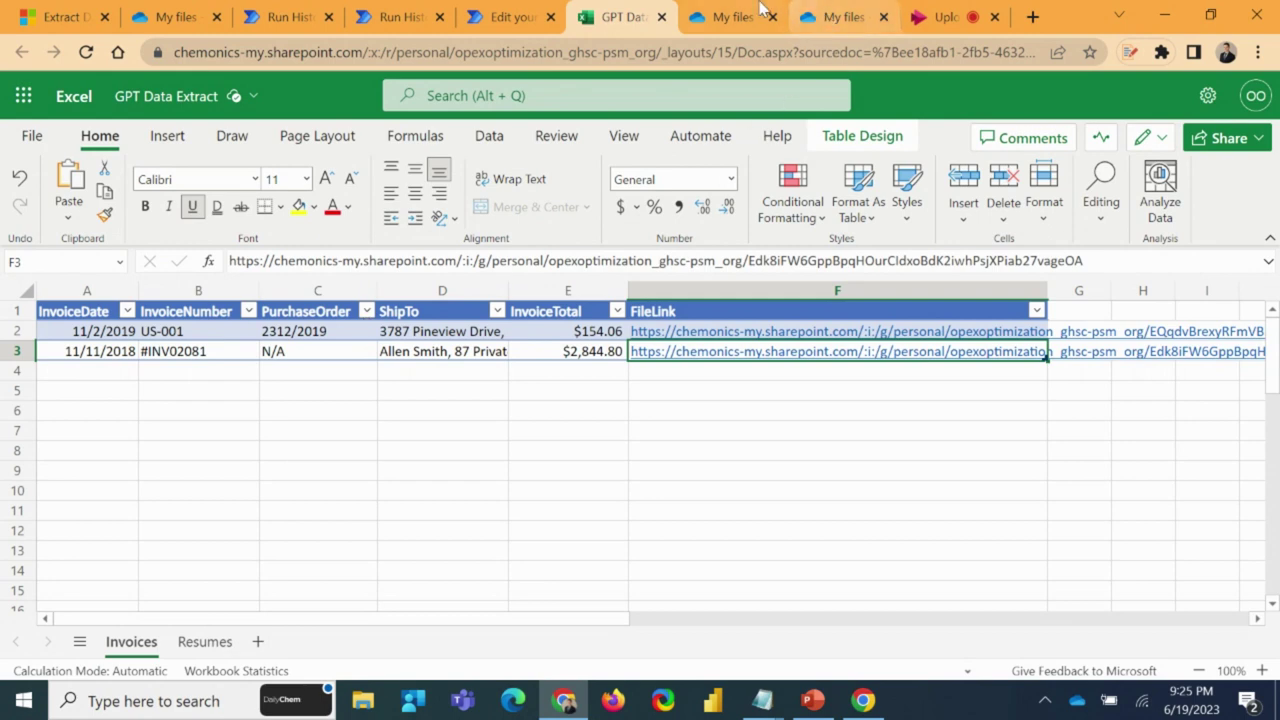
click(756, 10)
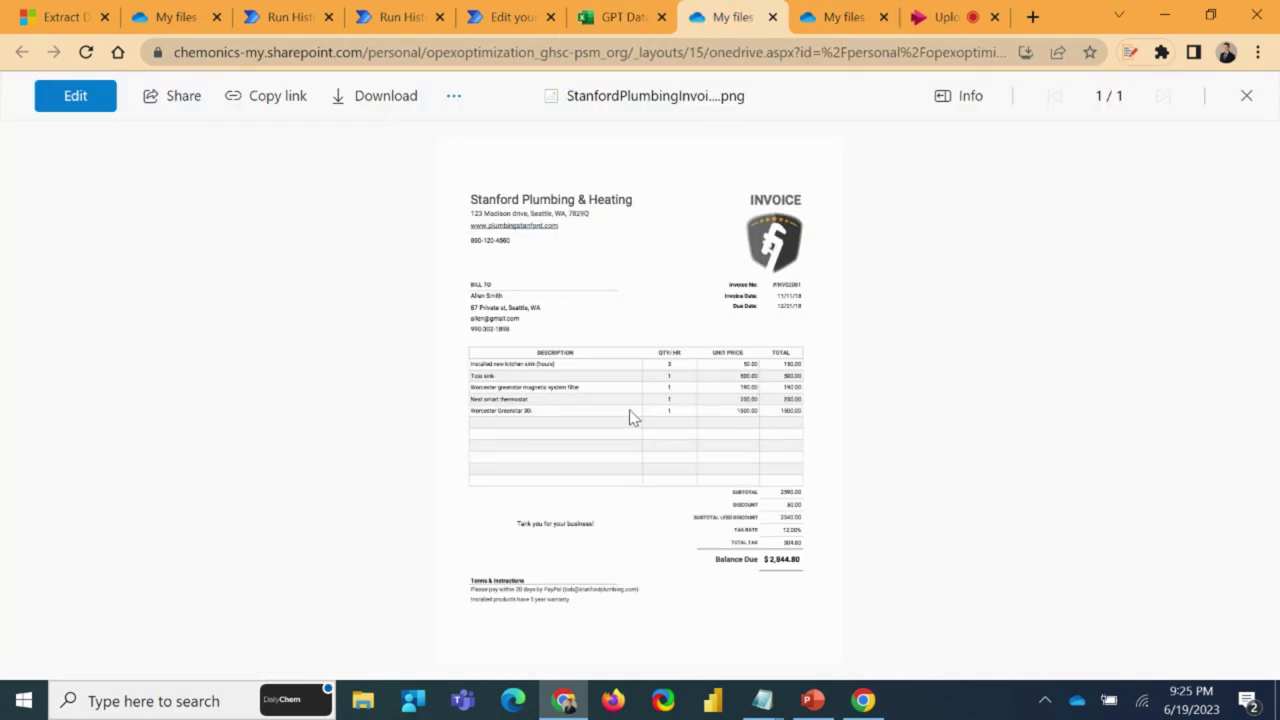
- Review the Demo Resume flow's sequence of actions in the flow editor, from the manual trigger to Add a row into a table
click(508, 17)
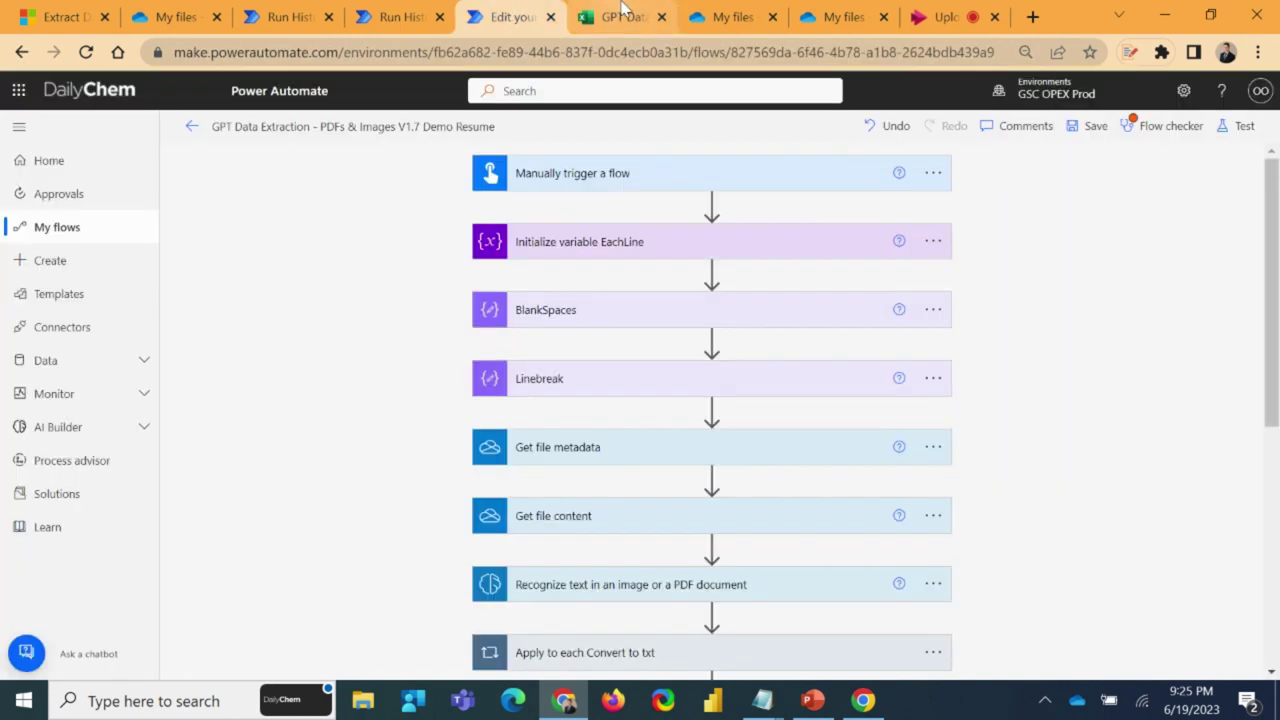
click(622, 17)
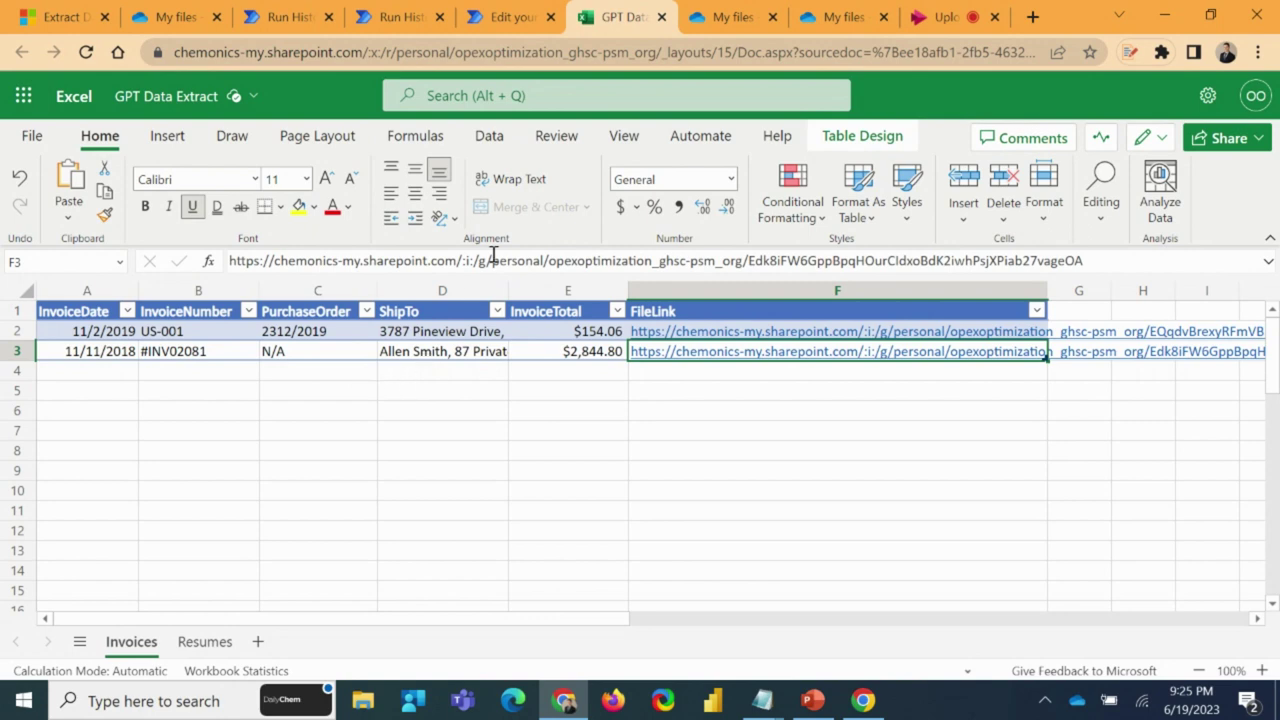
click(514, 17)
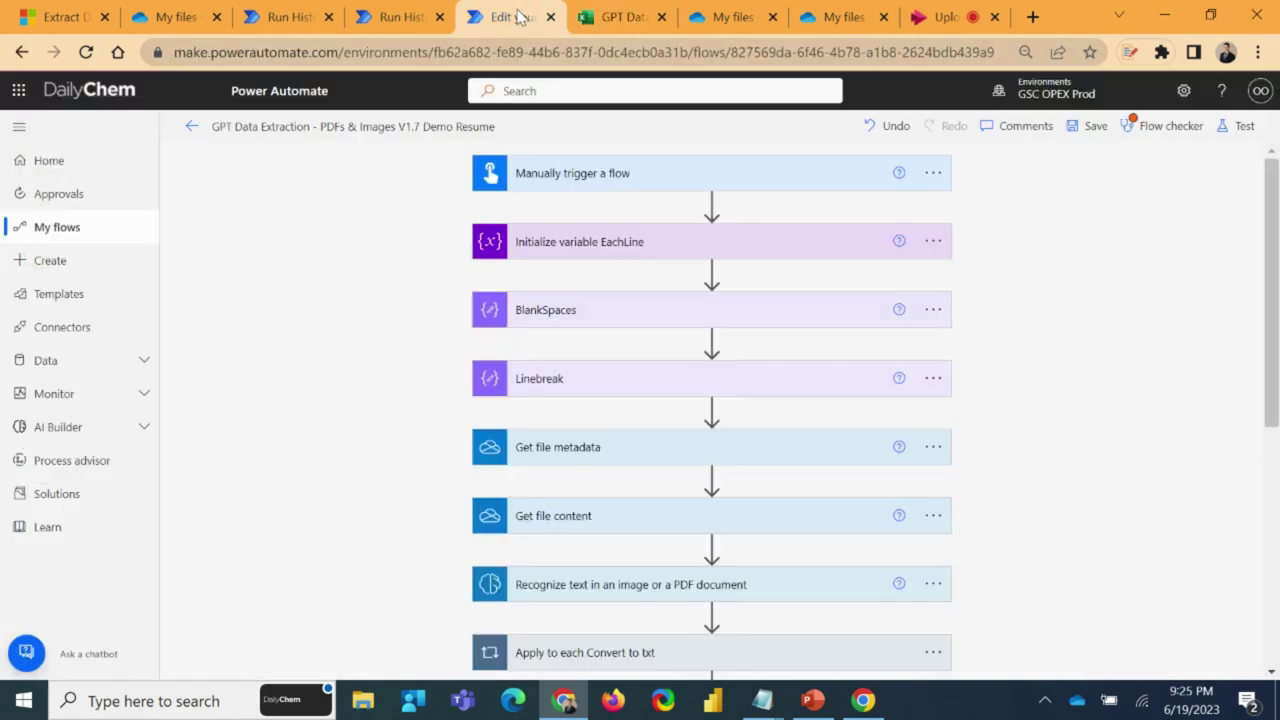
scroll(938, 447, down, 3)
scroll(749, 503, down, 3)
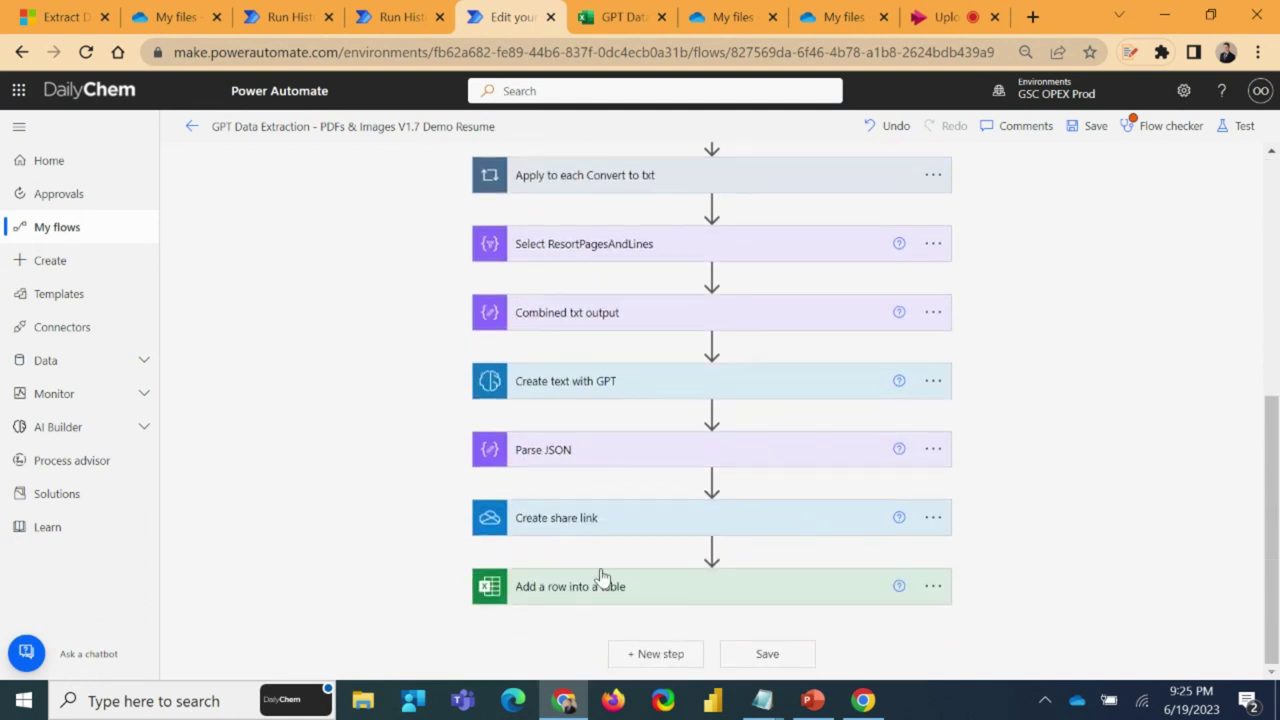
scroll(1037, 517, up, 5)
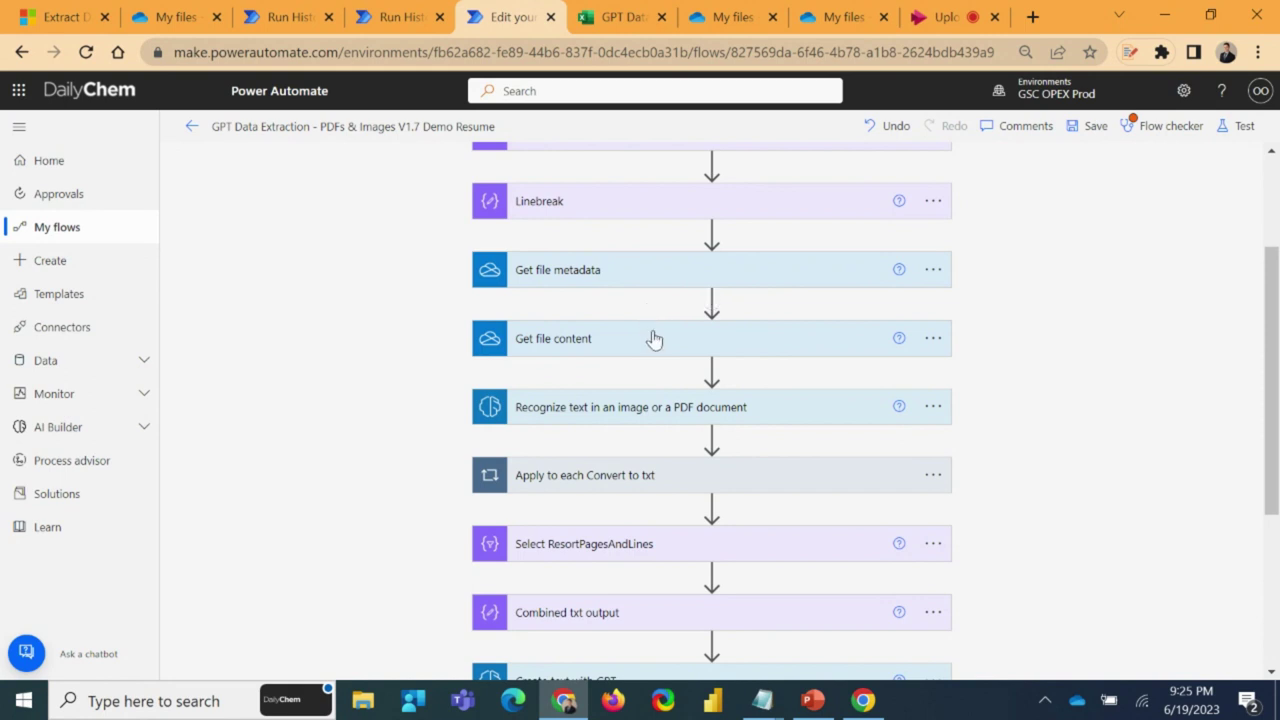
scroll(655, 340, down, 1)
scroll(993, 447, down, 1)
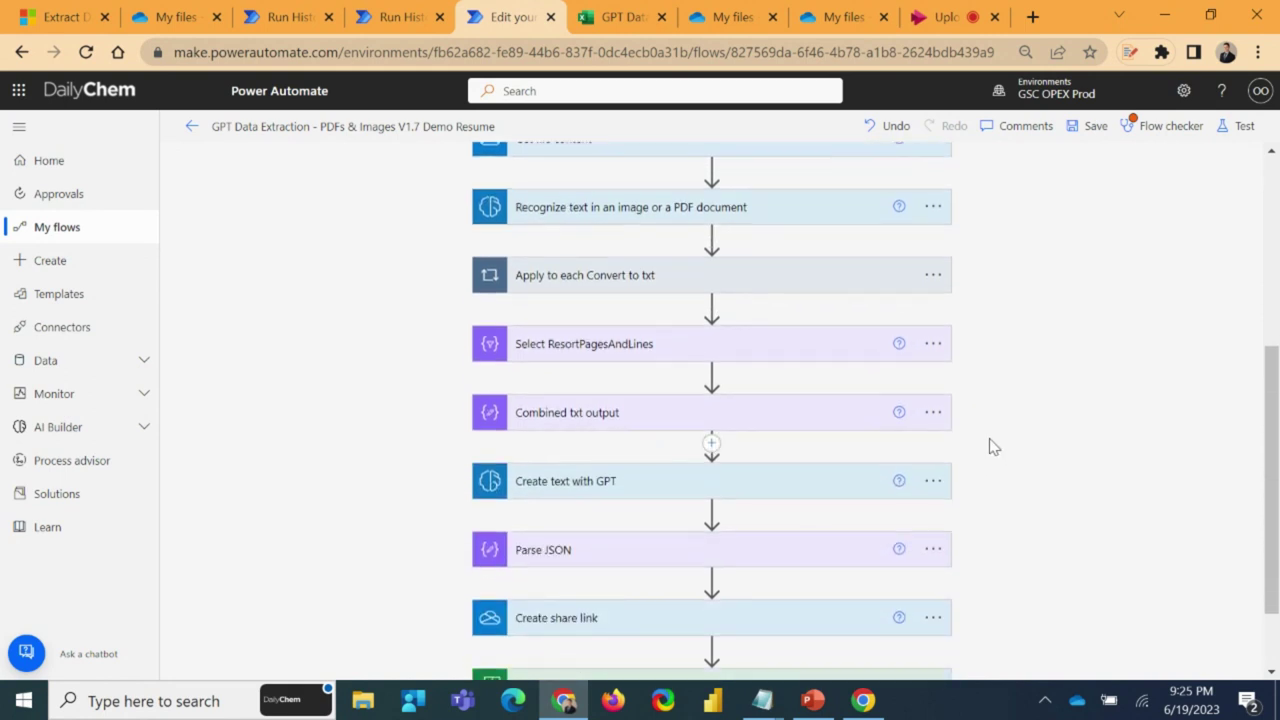
scroll(993, 447, down, 1)
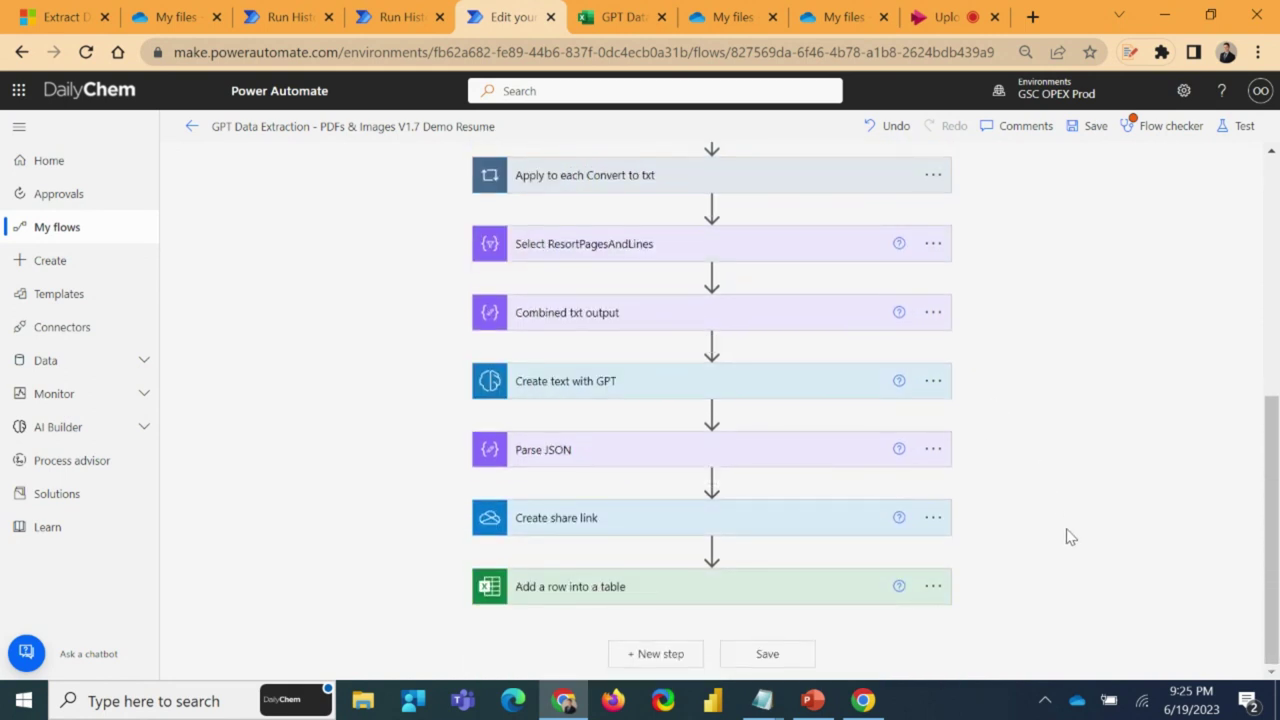
- Switch to the GPT Data Extract workbook and view the table columns on the Resumes sheet
click(615, 17)
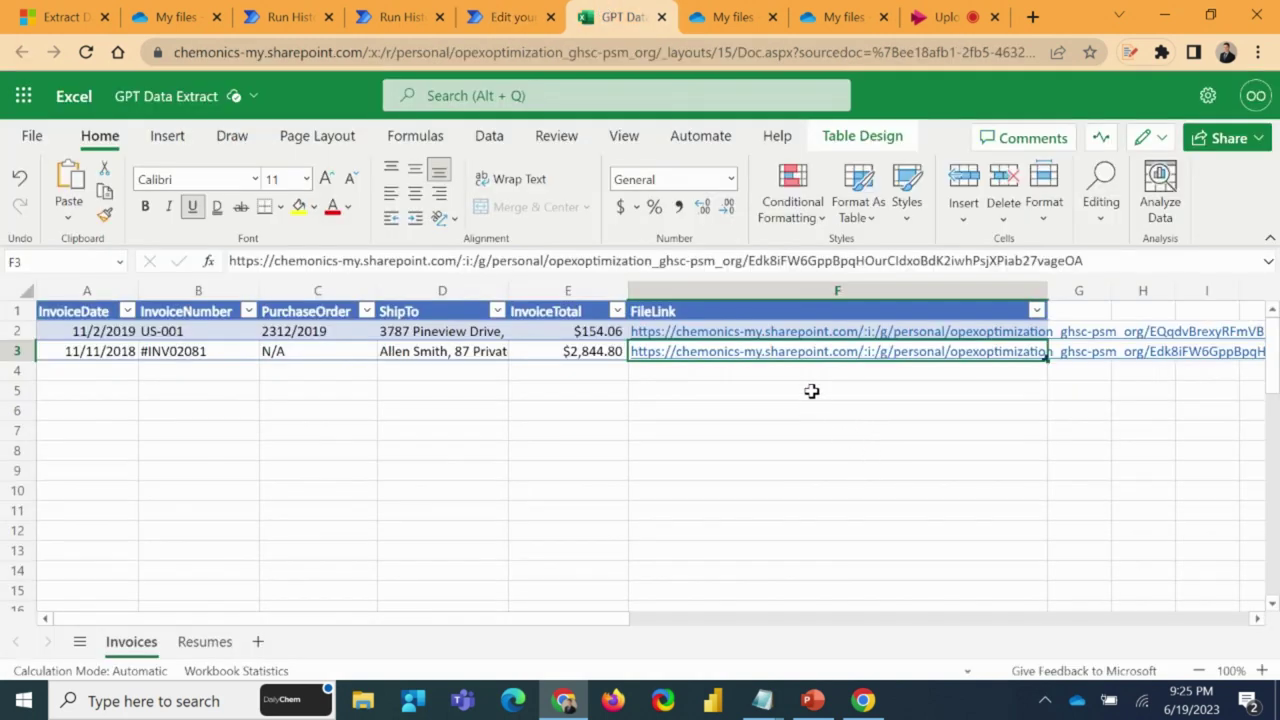
click(205, 641)
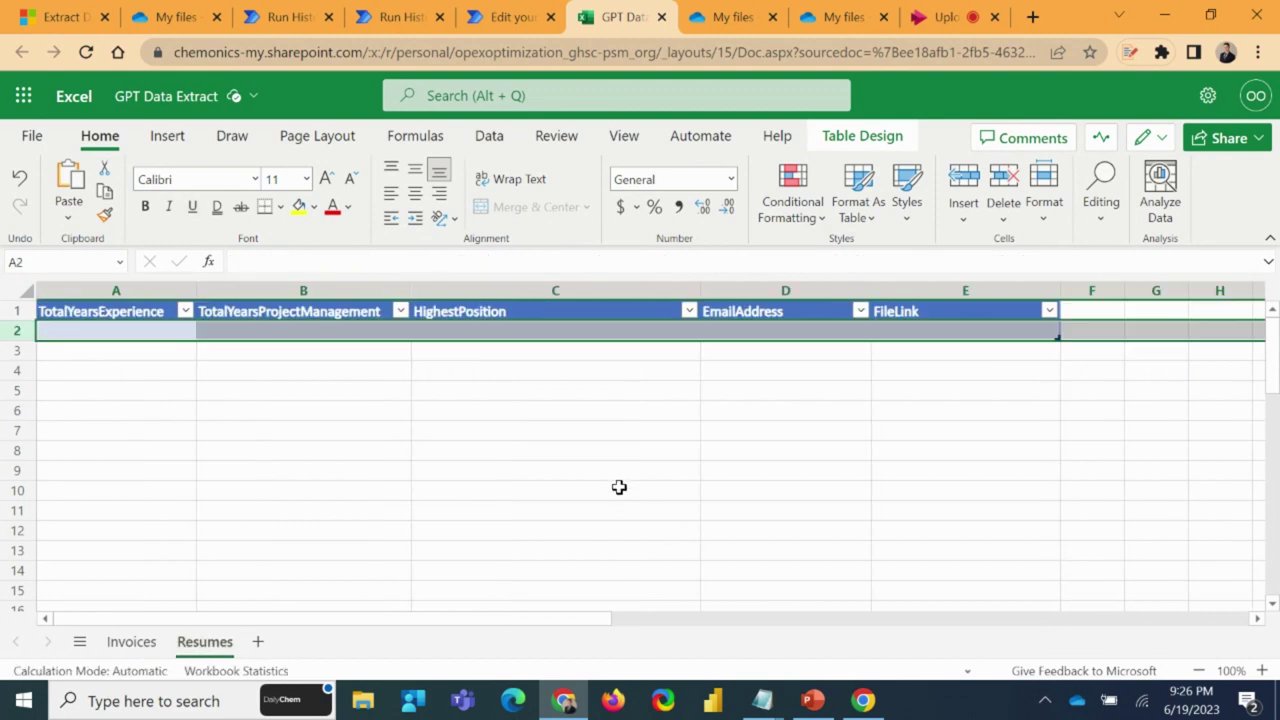
click(576, 402)
click(554, 389)
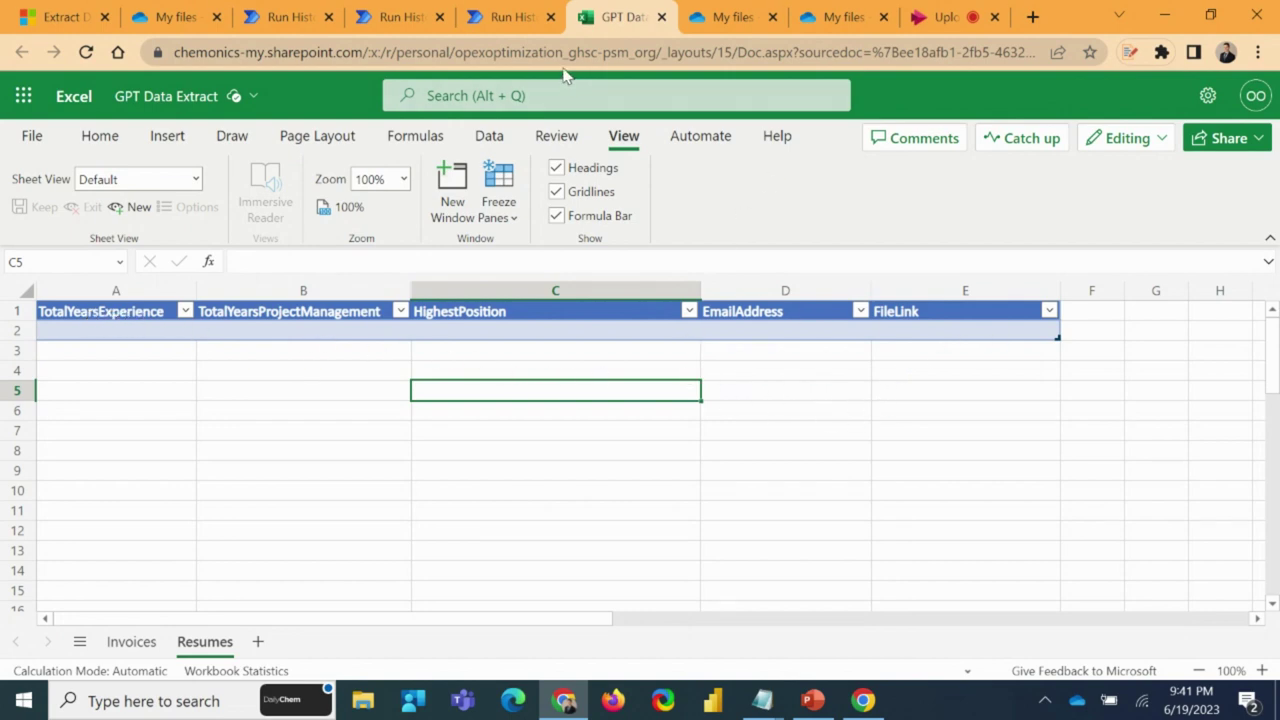
- Return to the Demo Resume flow's run page, dismiss the run notification and open the flow for editing
click(505, 16)
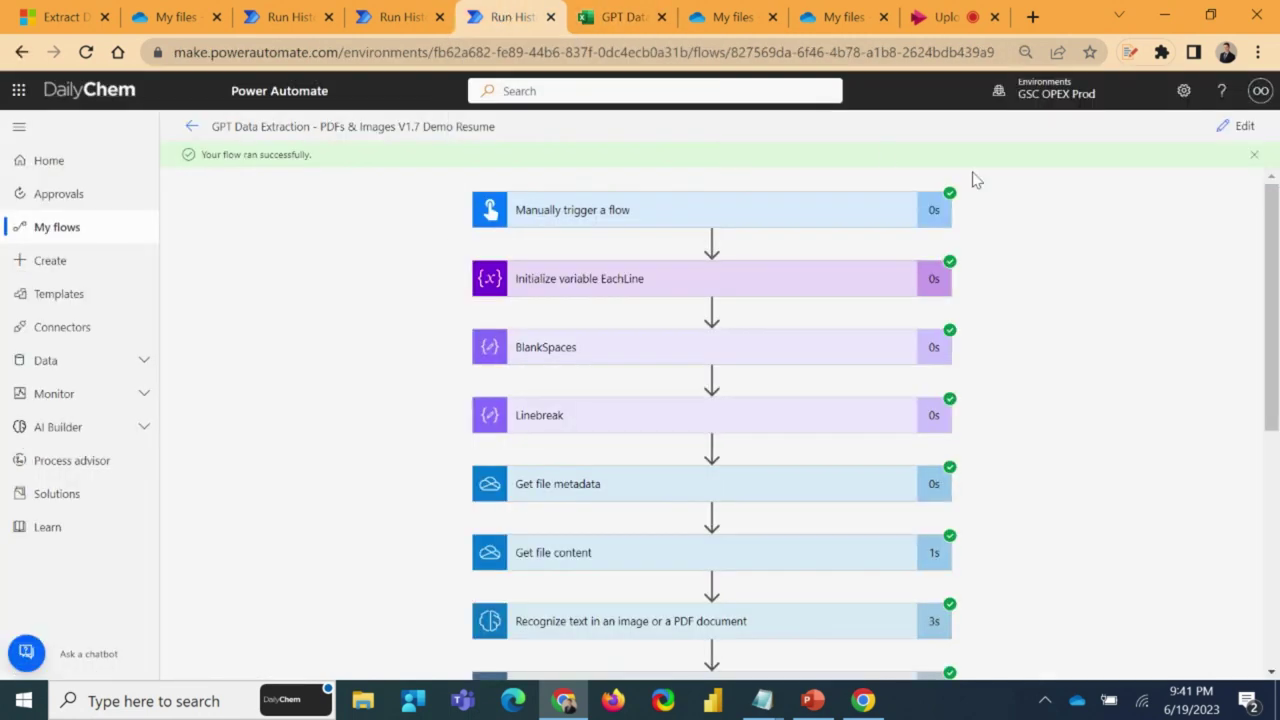
click(1254, 154)
click(1240, 127)
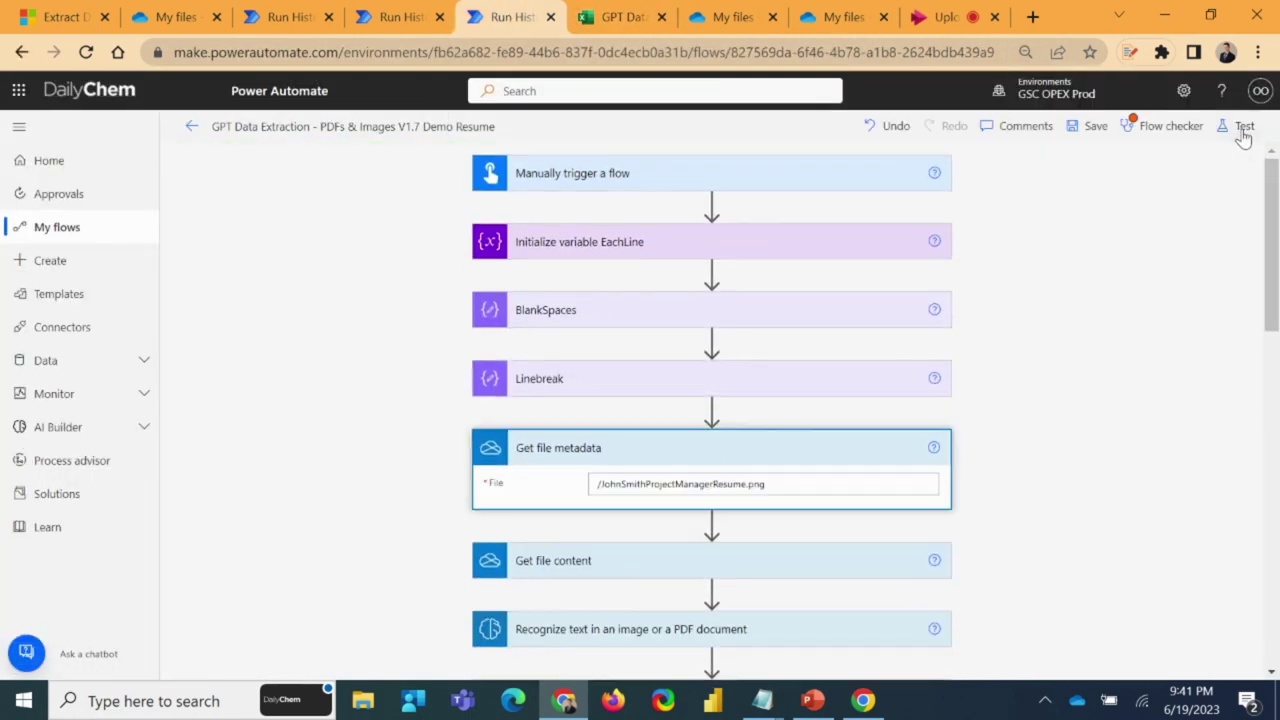
- Examine the resume file chosen in Get file metadata and the resume extraction prompt in Create text with GPT
scroll(997, 446, down, 5)
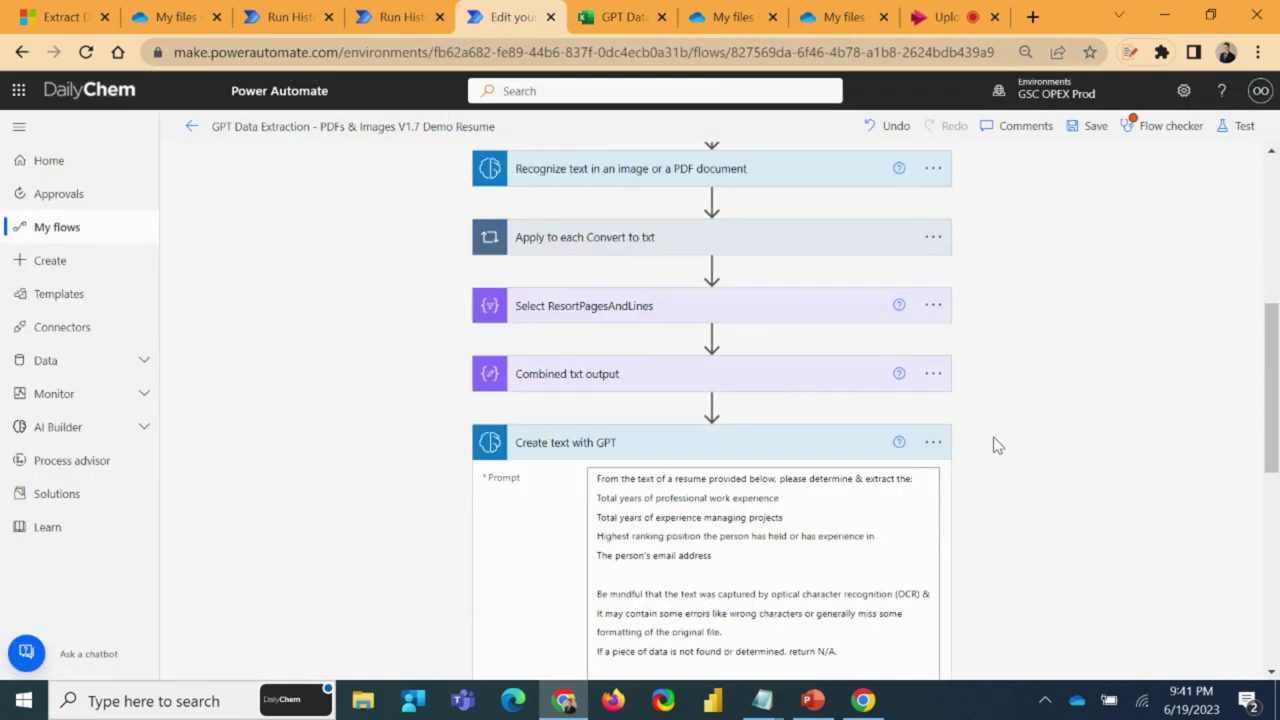
scroll(997, 446, up, 3)
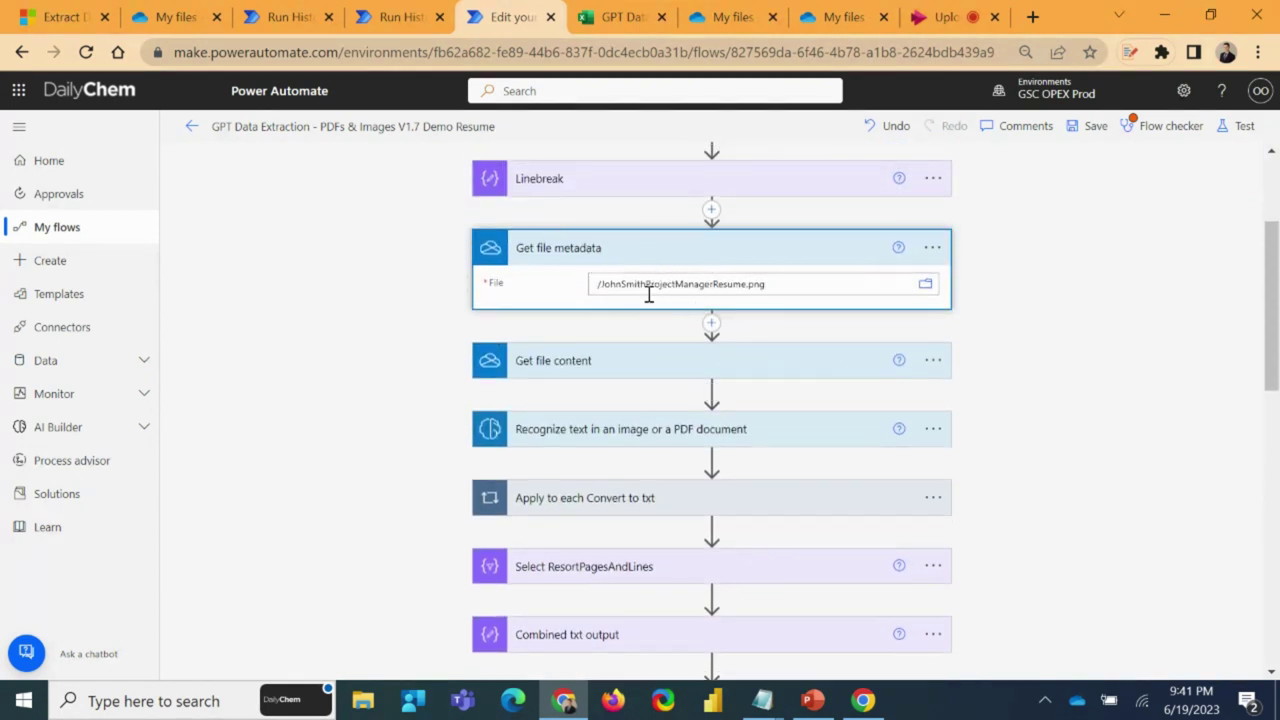
scroll(743, 286, down, 3)
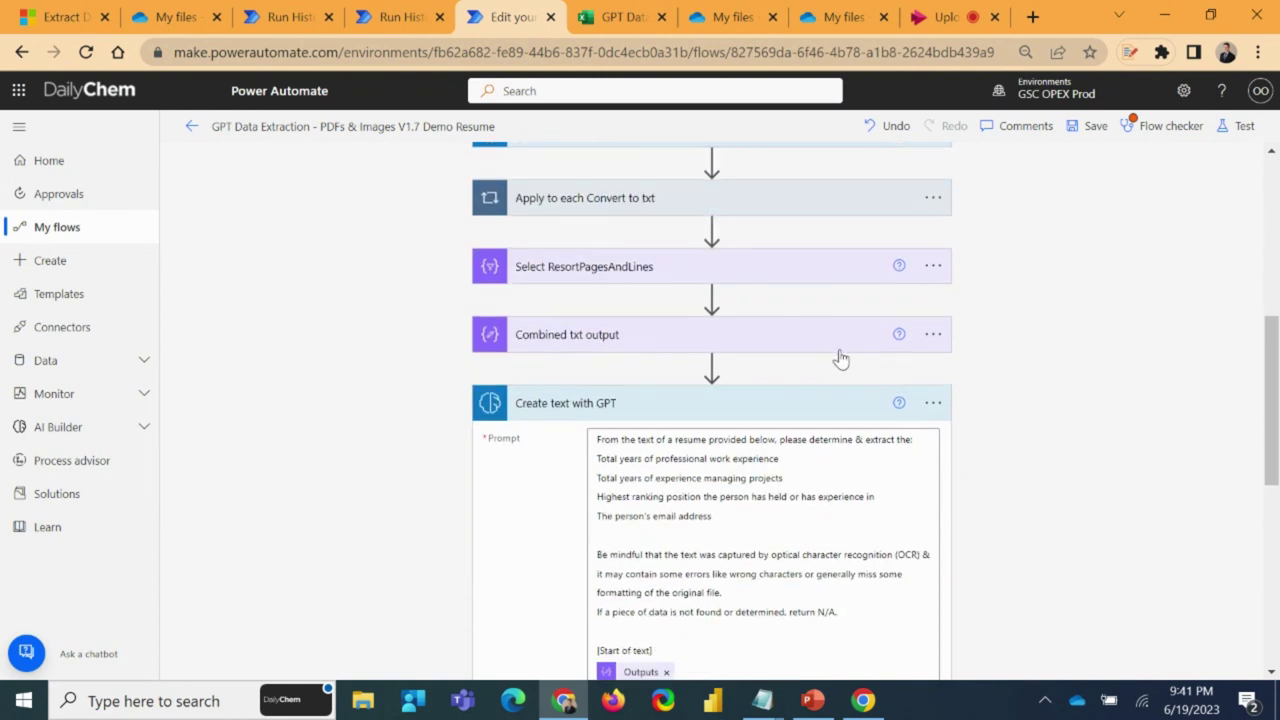
scroll(845, 355, down, 3)
scroll(1276, 468, up, 1)
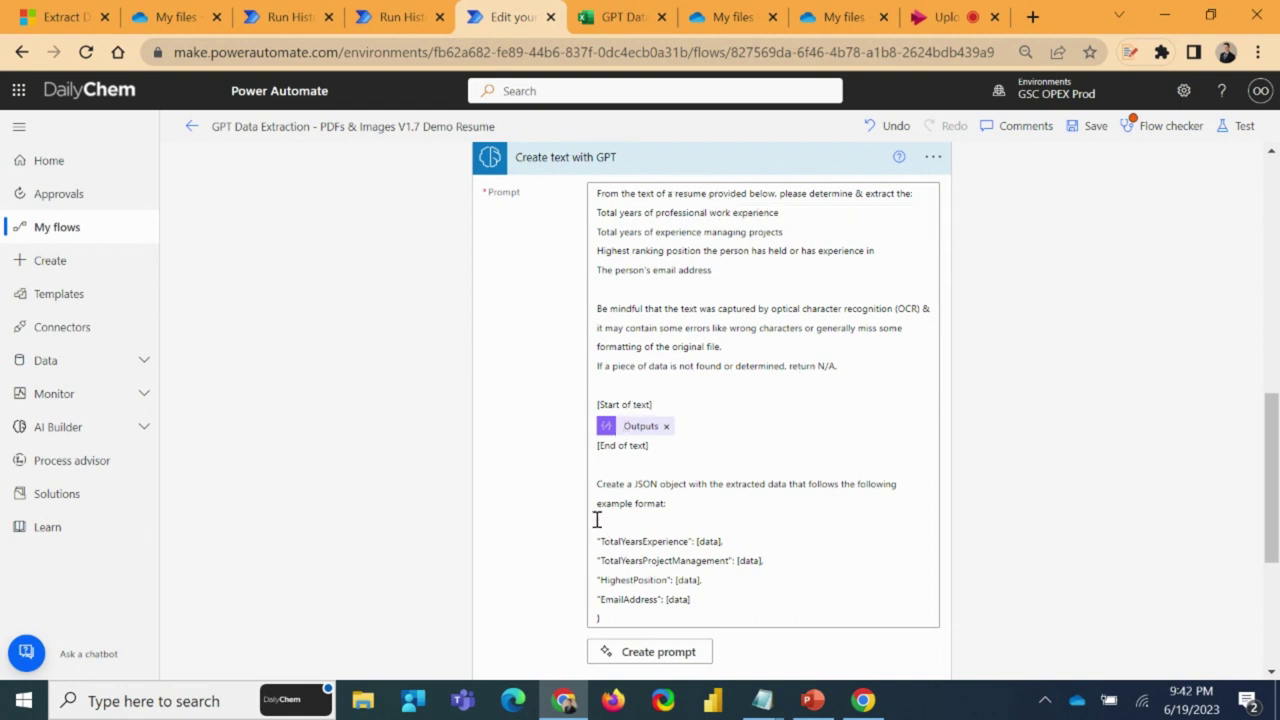
scroll(700, 517, down, 3)
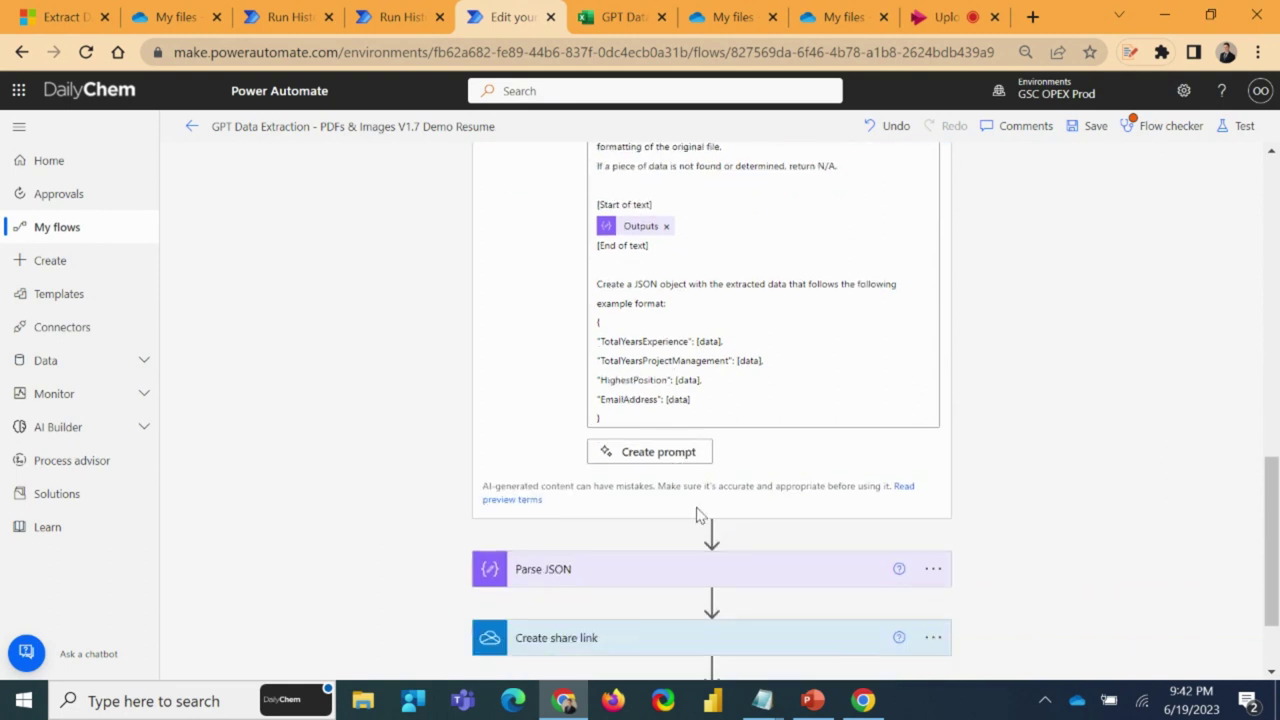
- Expand the Parse JSON action to examine its content and resume schema, and collapse it again
click(563, 480)
scroll(700, 455, down, 2)
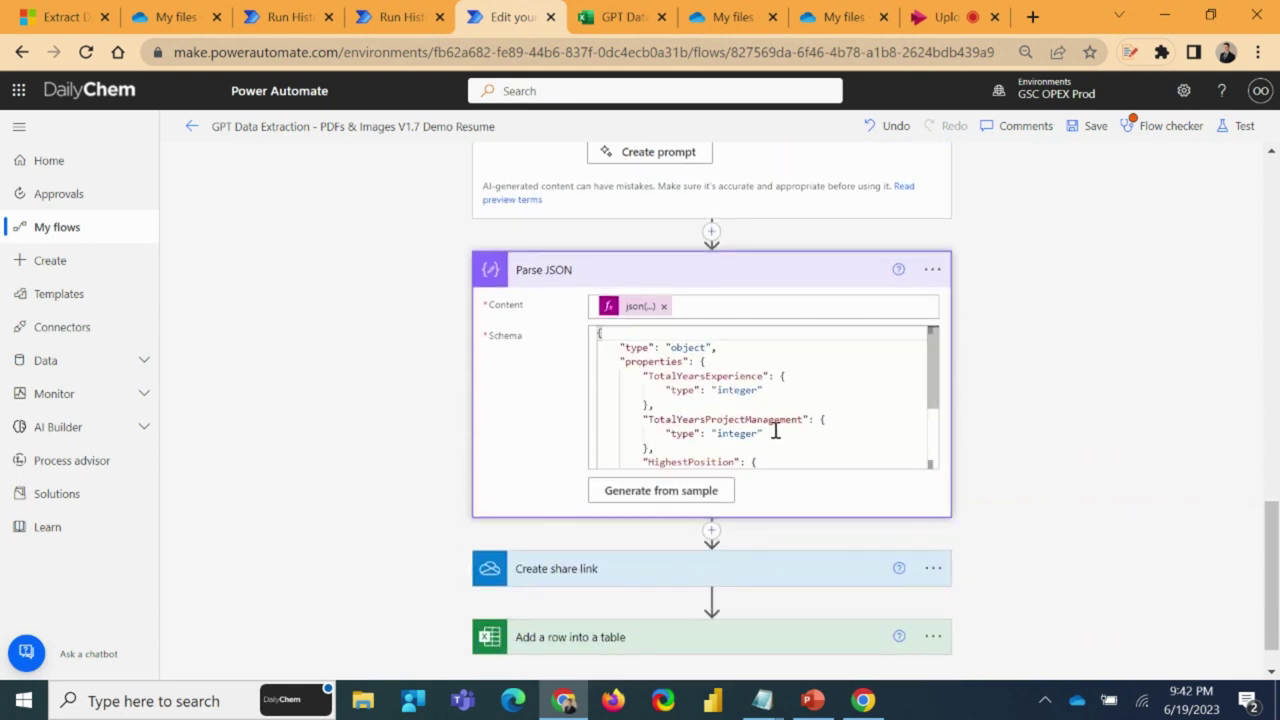
click(591, 271)
scroll(800, 270, up, 4)
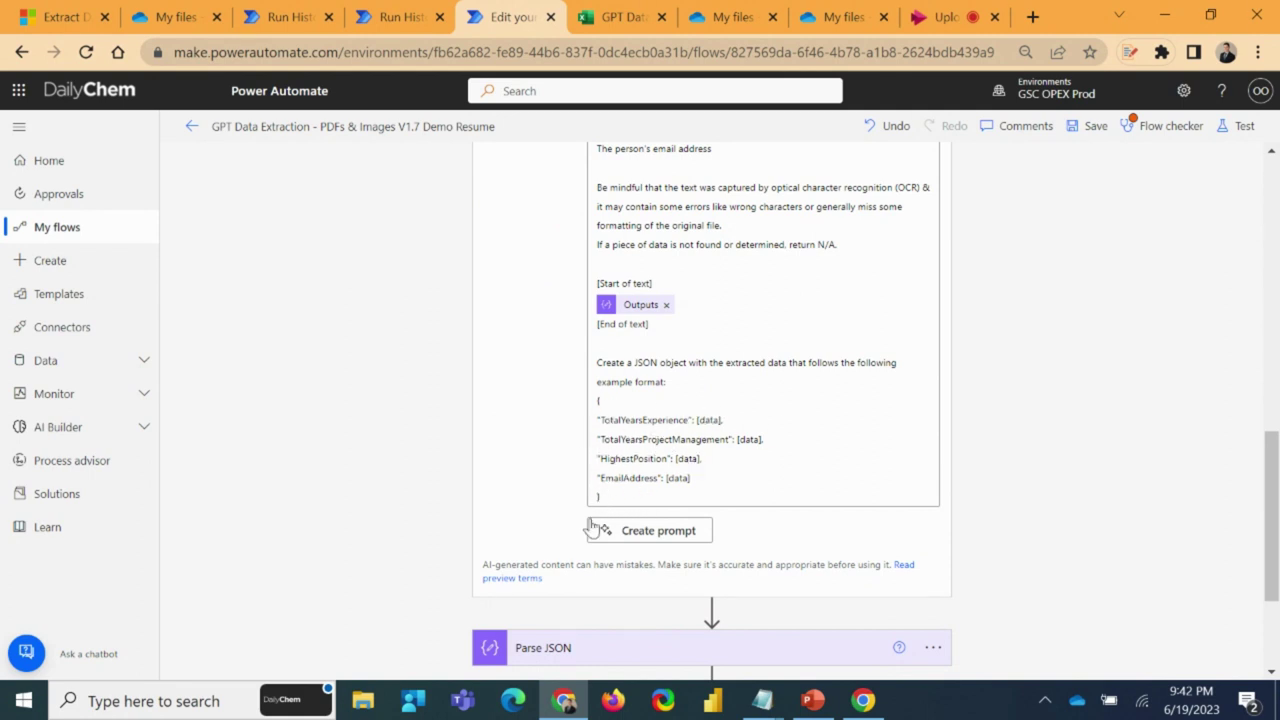
- Run a manual test of the Demo Resume flow on the resume image and open its run page
scroll(698, 485, up, 10)
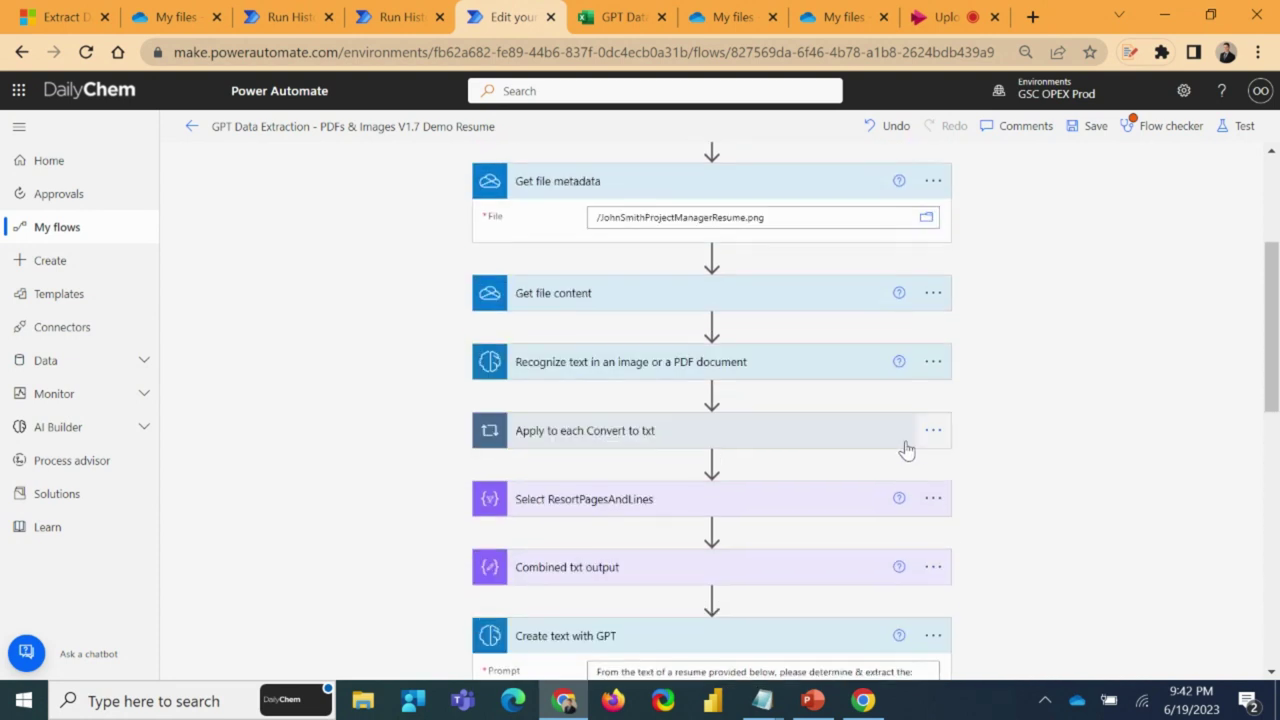
scroll(650, 350, up, 2)
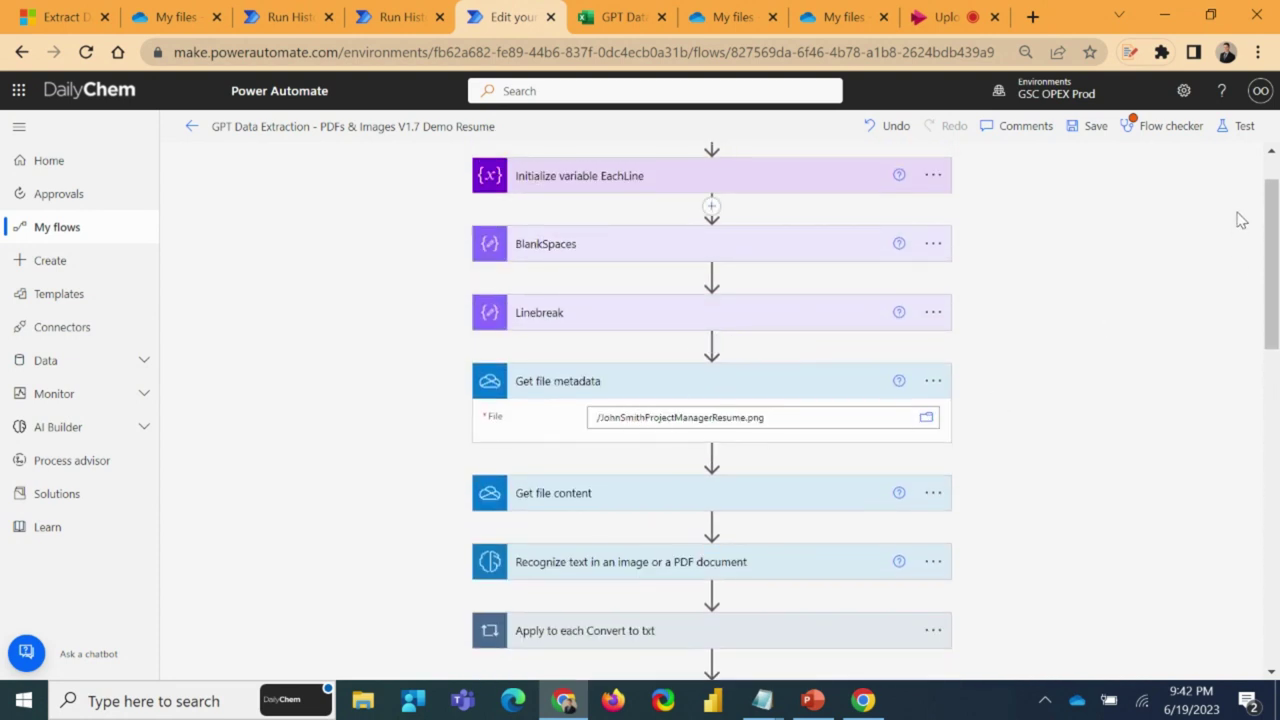
click(1238, 127)
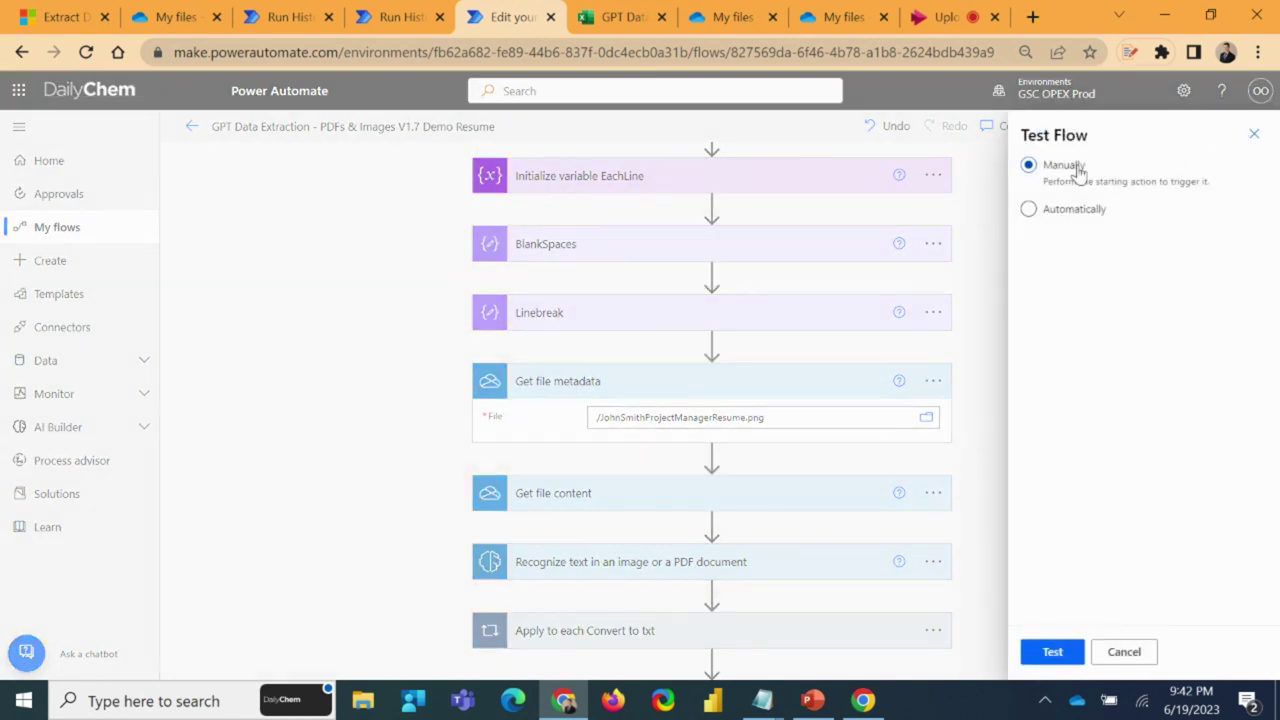
click(1054, 651)
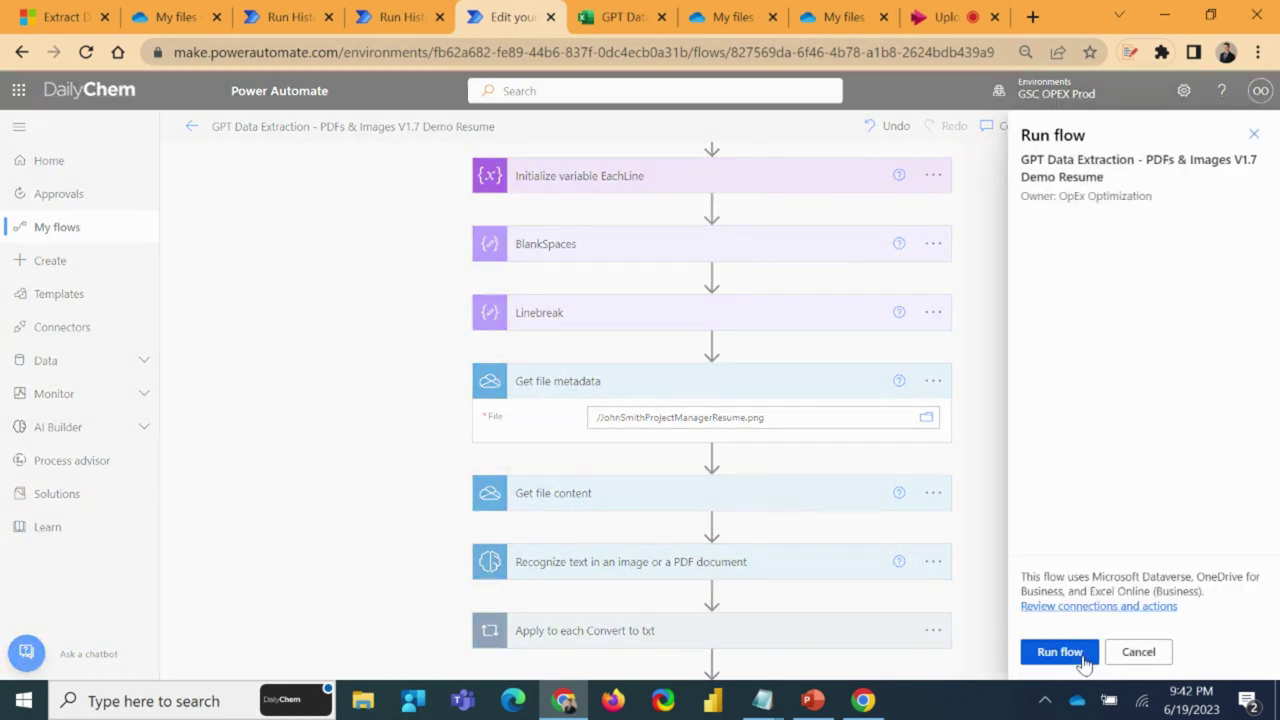
click(1076, 656)
click(1066, 663)
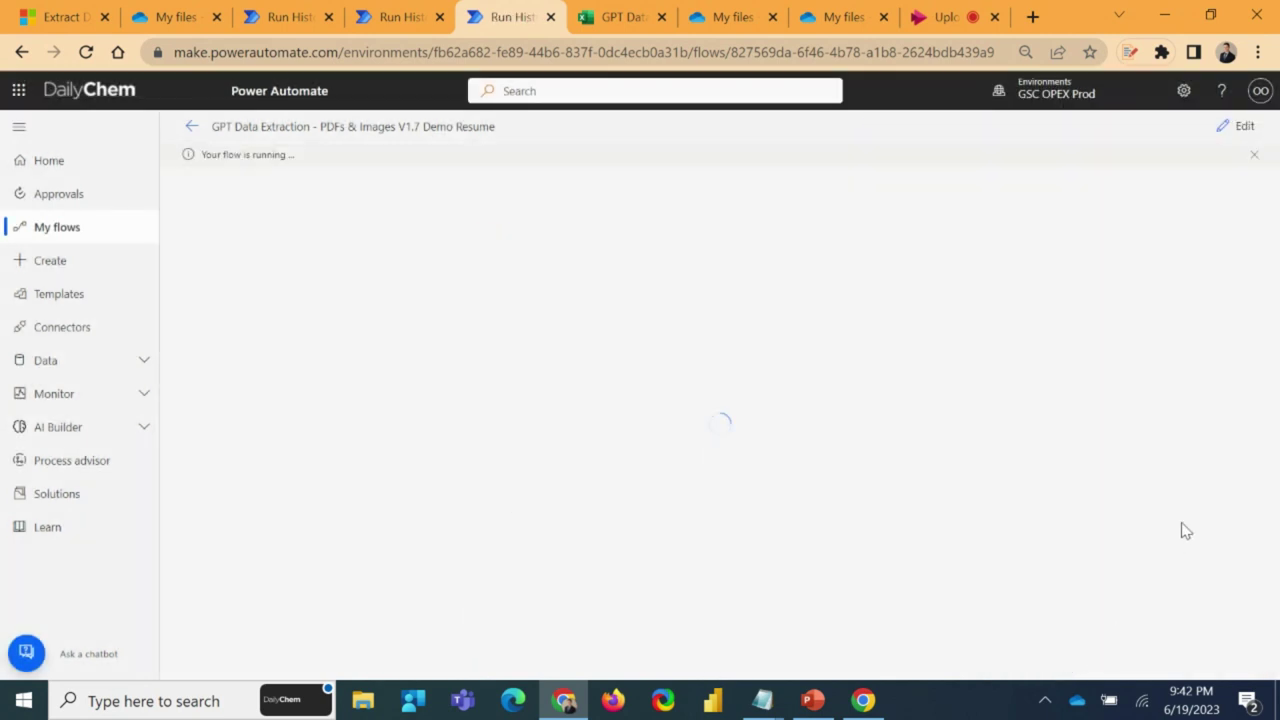
- Reopen the flow for editing and dismiss the Test Flow pane without running another test
click(1238, 128)
click(1233, 127)
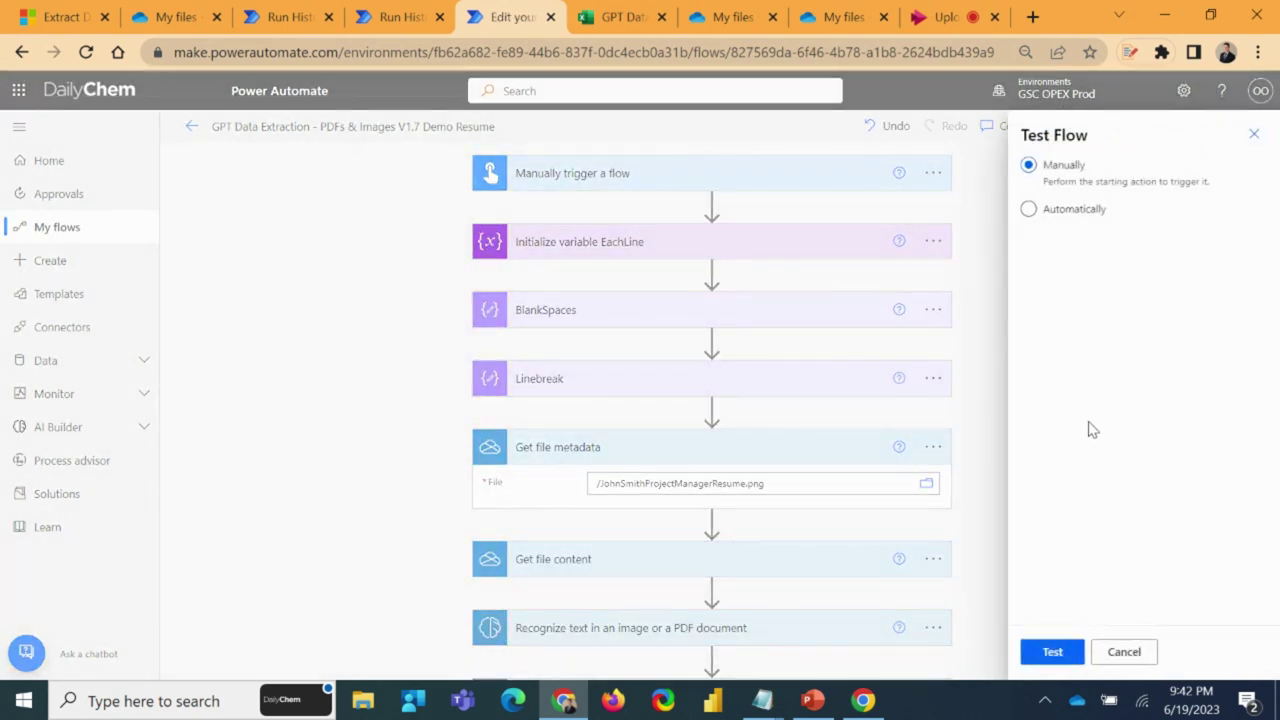
click(1126, 654)
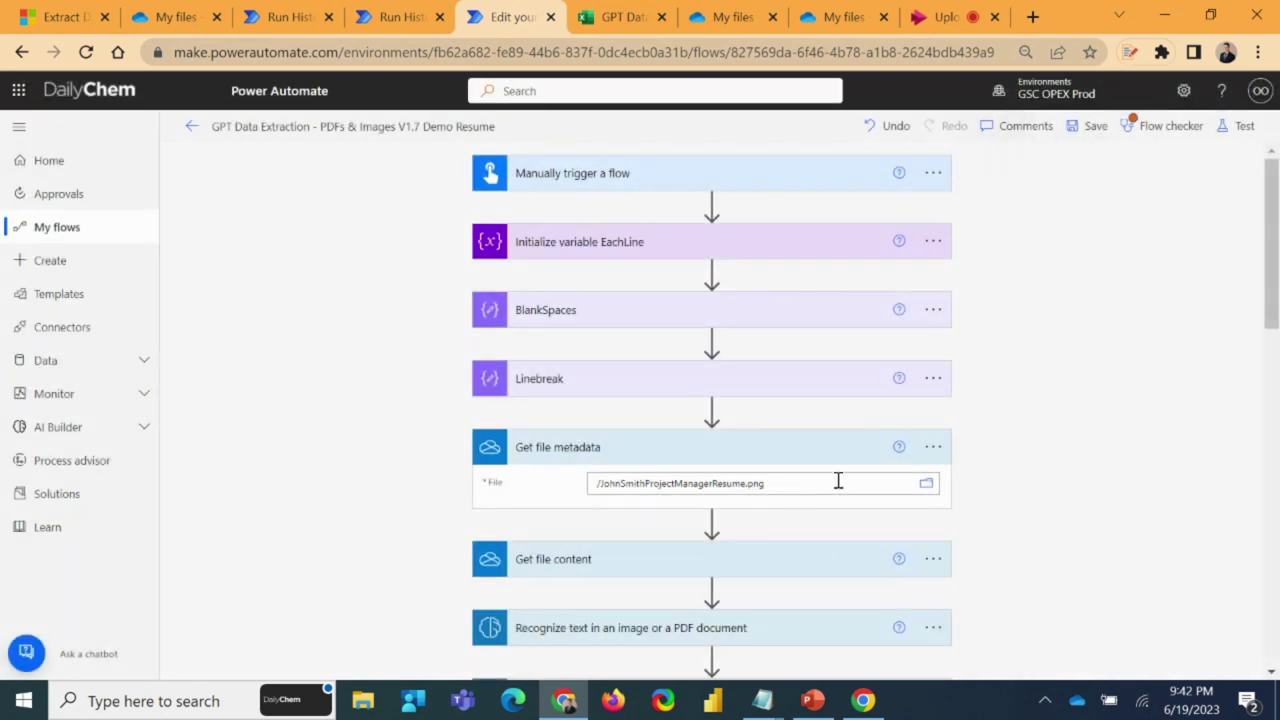
- Choose the other candidate's project manager resume PNG from the OneDrive root as the file for Get file metadata
click(929, 488)
click(1169, 528)
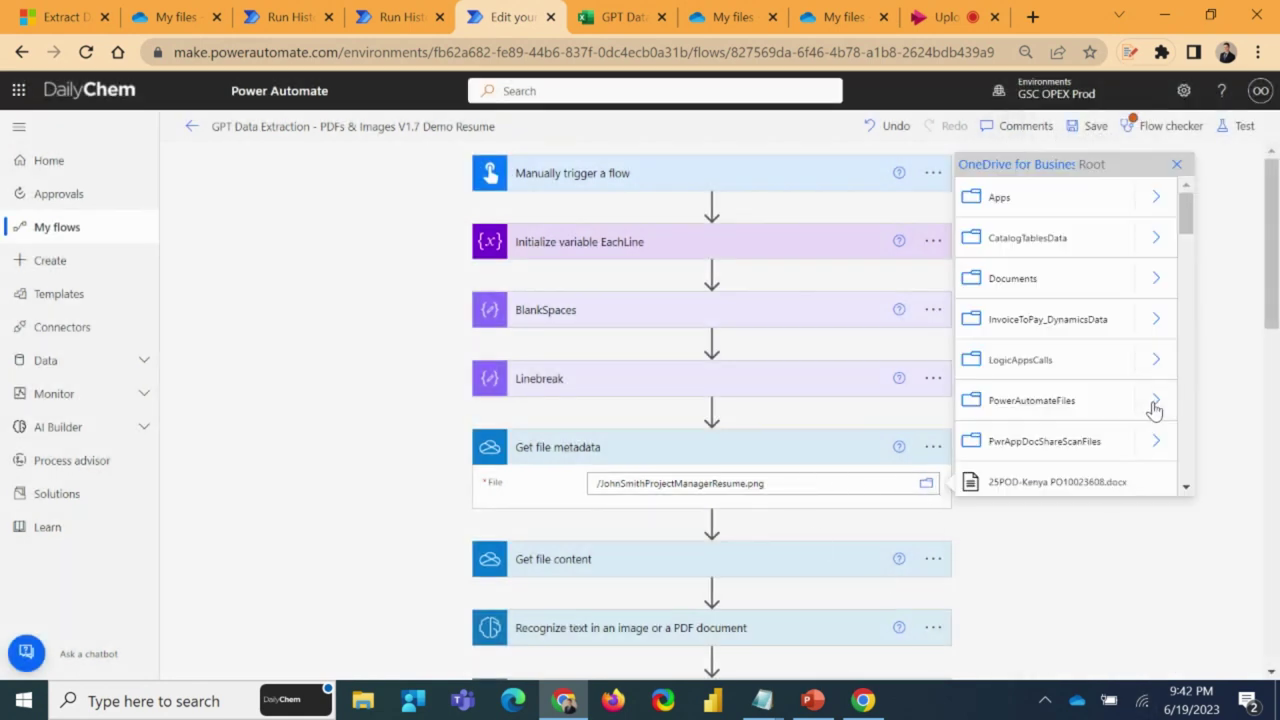
scroll(1075, 356, down, 2)
scroll(1095, 338, down, 1)
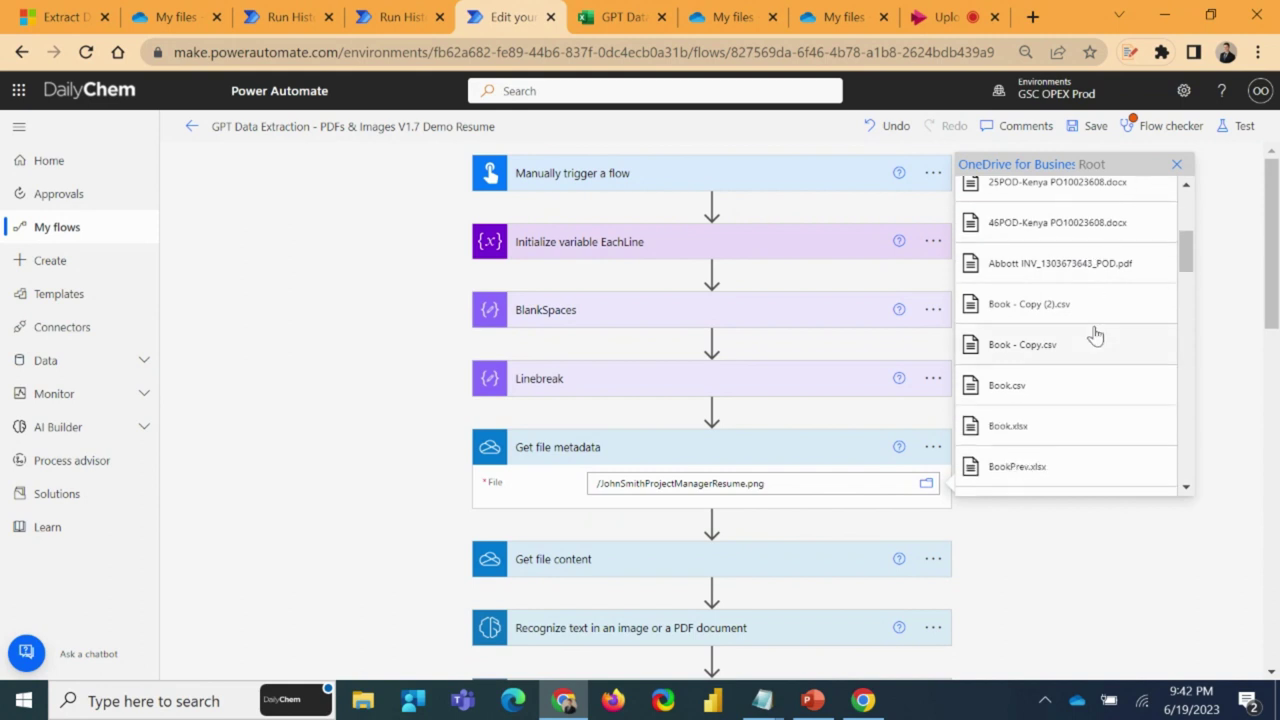
scroll(1095, 338, down, 2)
click(1100, 326)
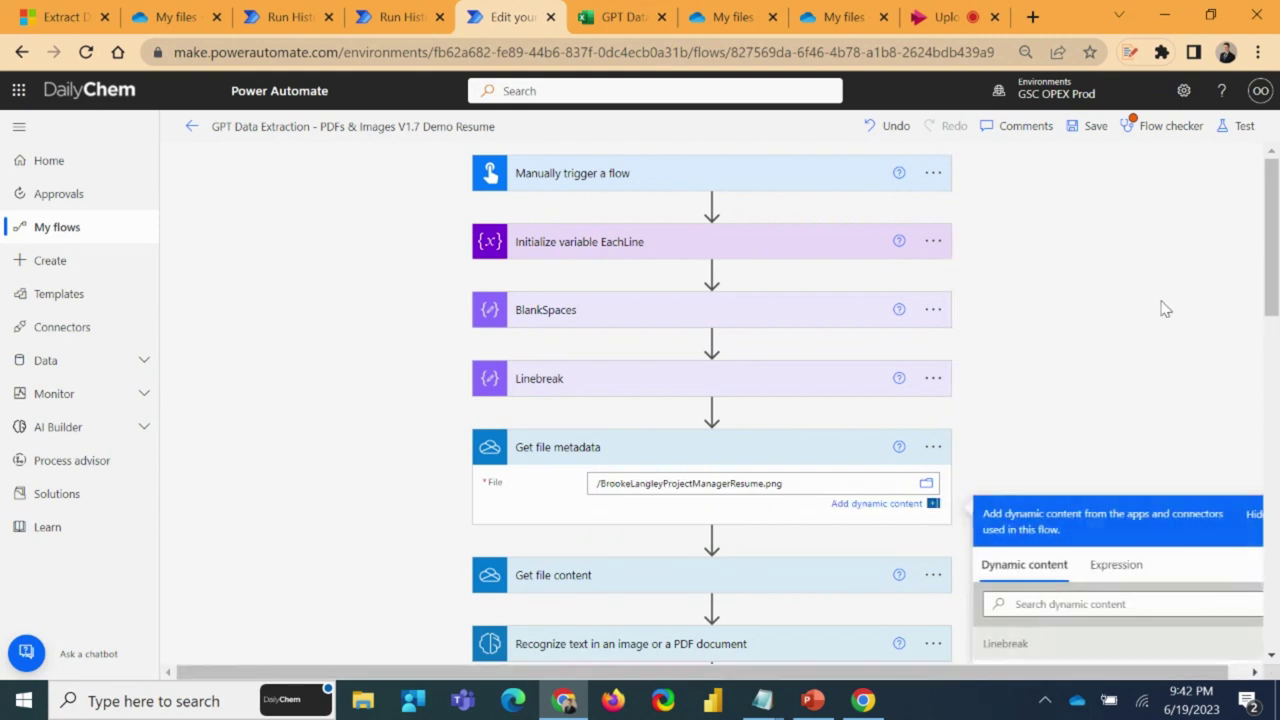
- Save the Demo Resume flow and run a manual test on the newly chosen resume
click(1236, 126)
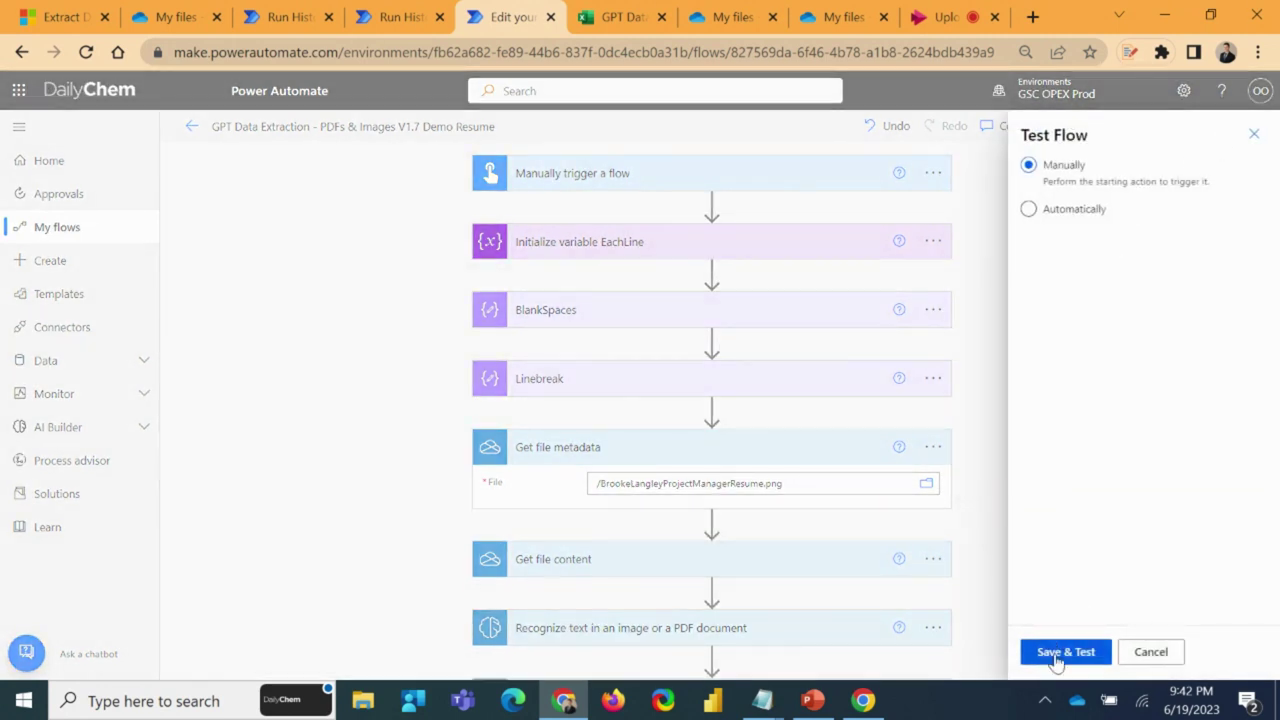
click(1058, 660)
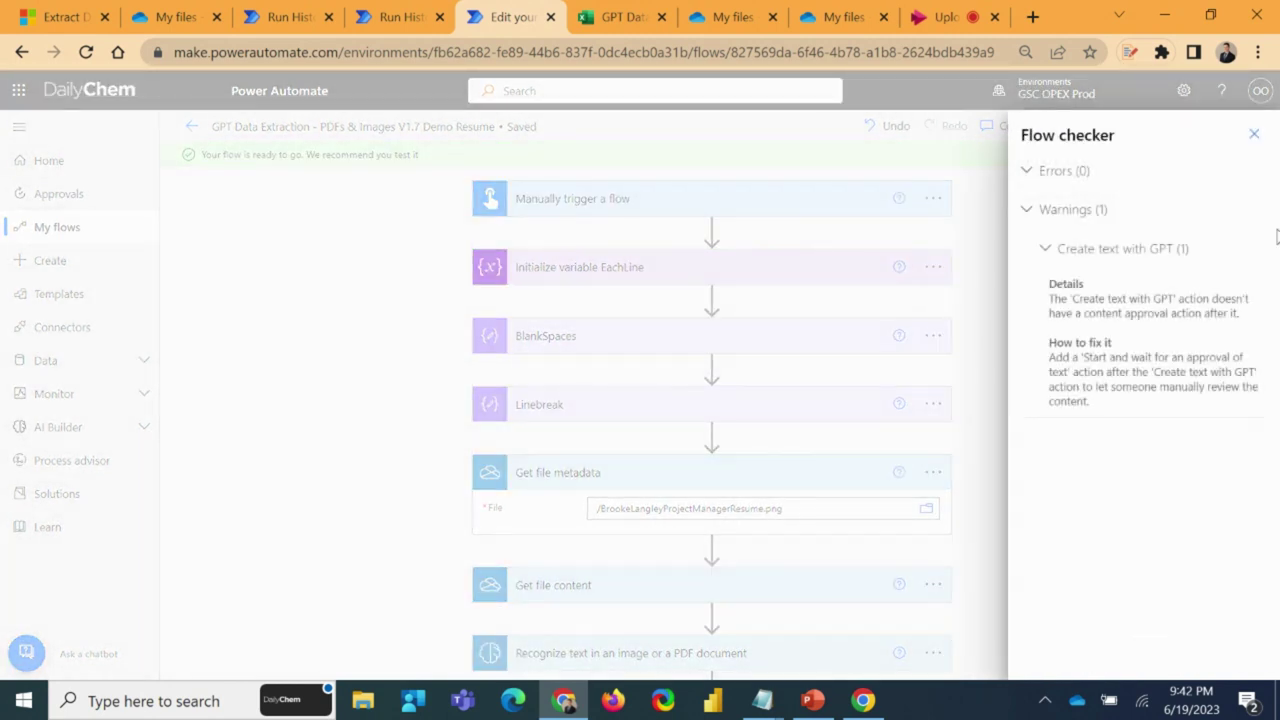
click(1253, 134)
click(1061, 651)
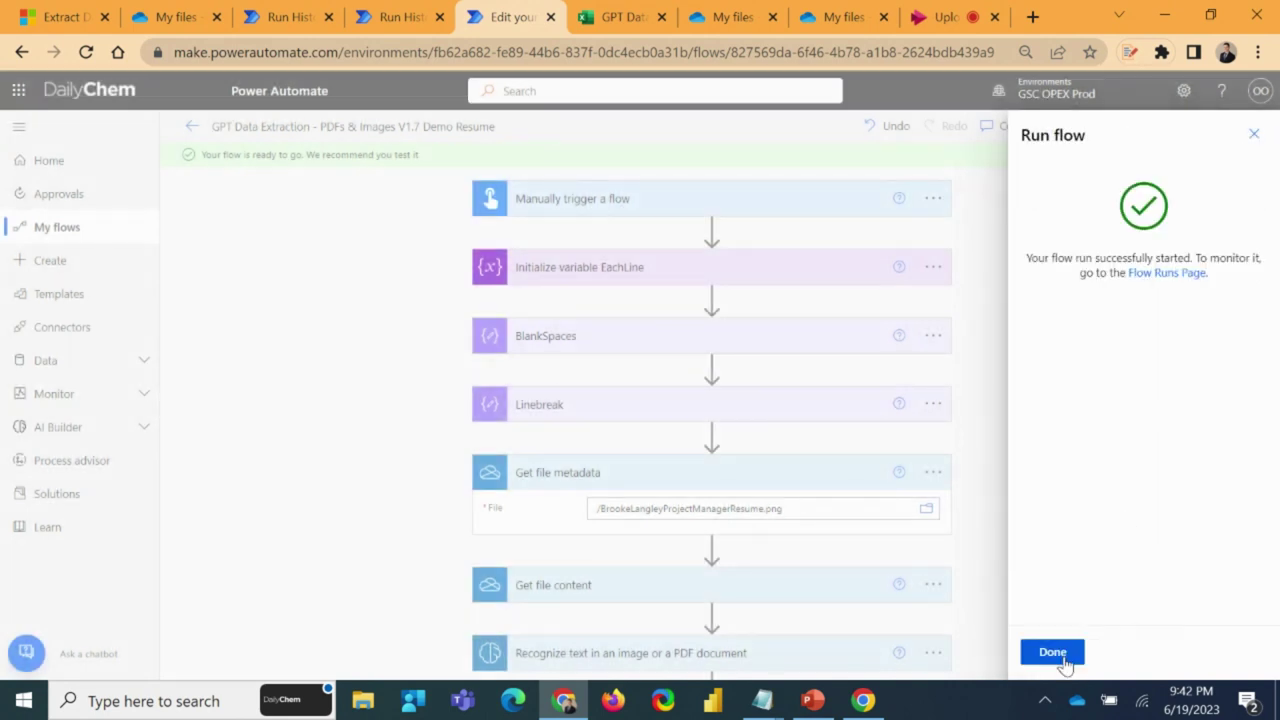
click(1052, 652)
- Switch to the GPT Data Extract workbook in Excel and turn the FileLink URL in cell E2 into a clickable hyperlink
click(620, 16)
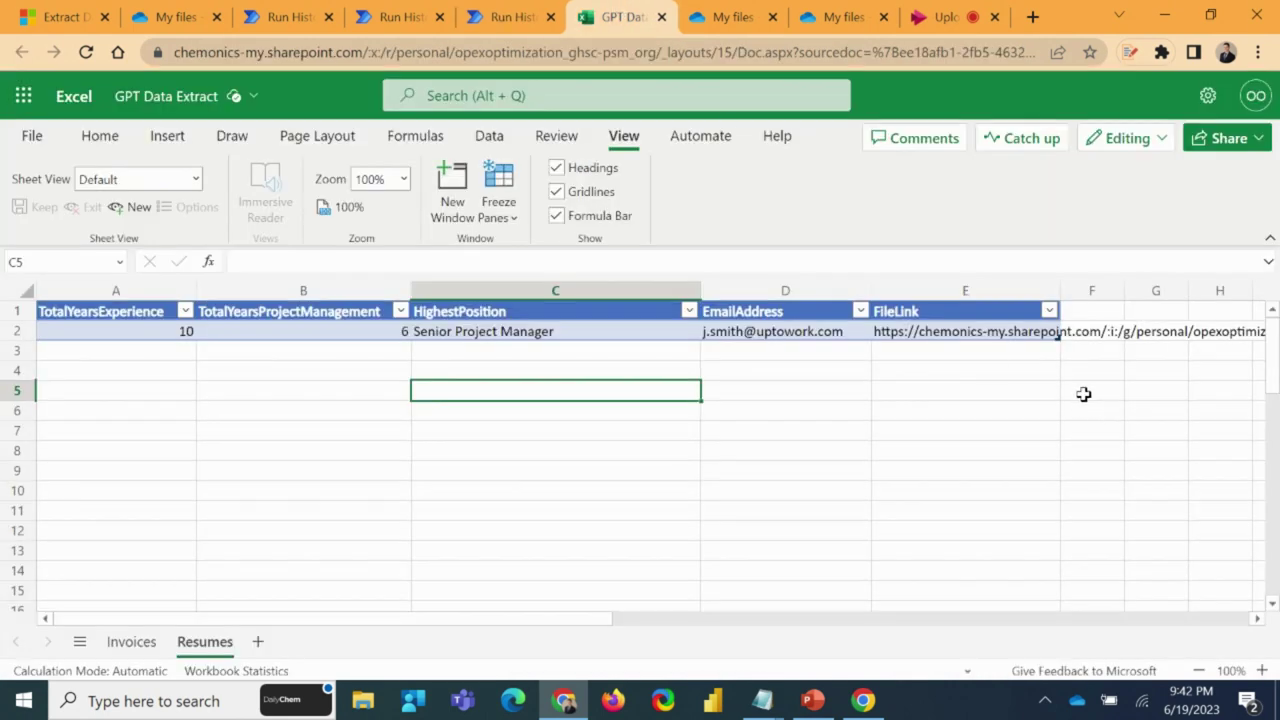
click(990, 331)
click(1104, 254)
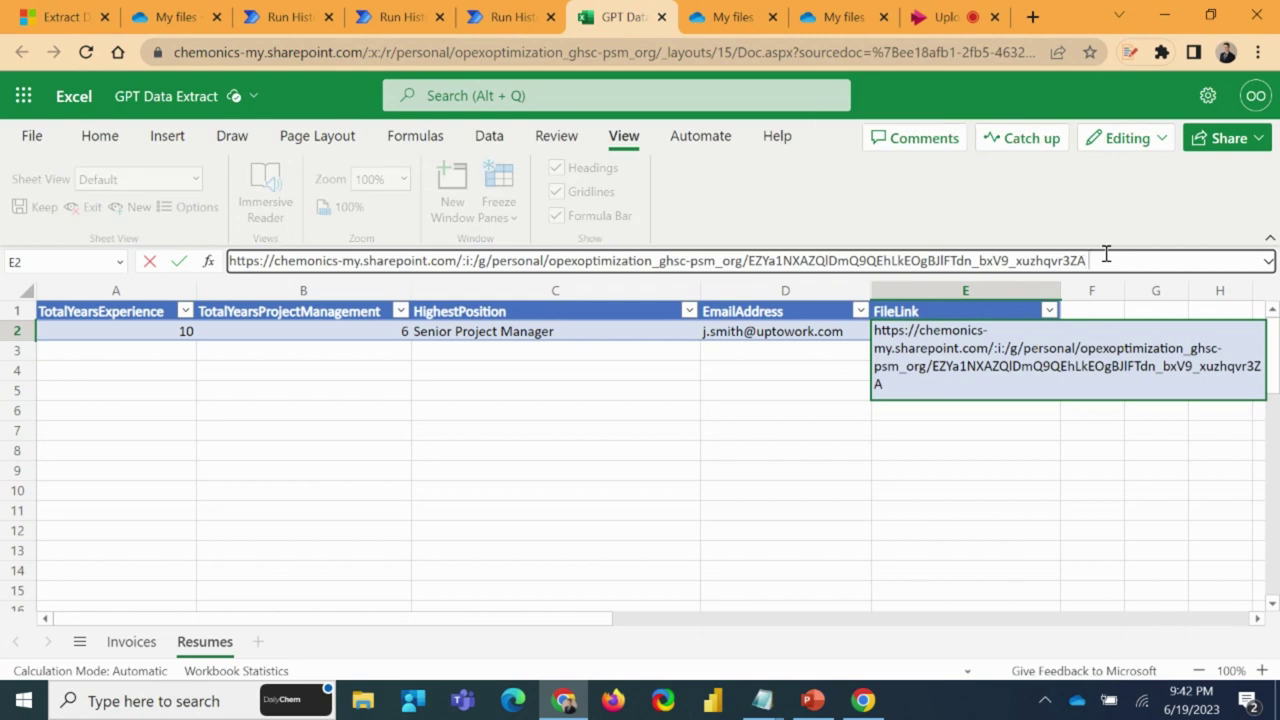
click(895, 447)
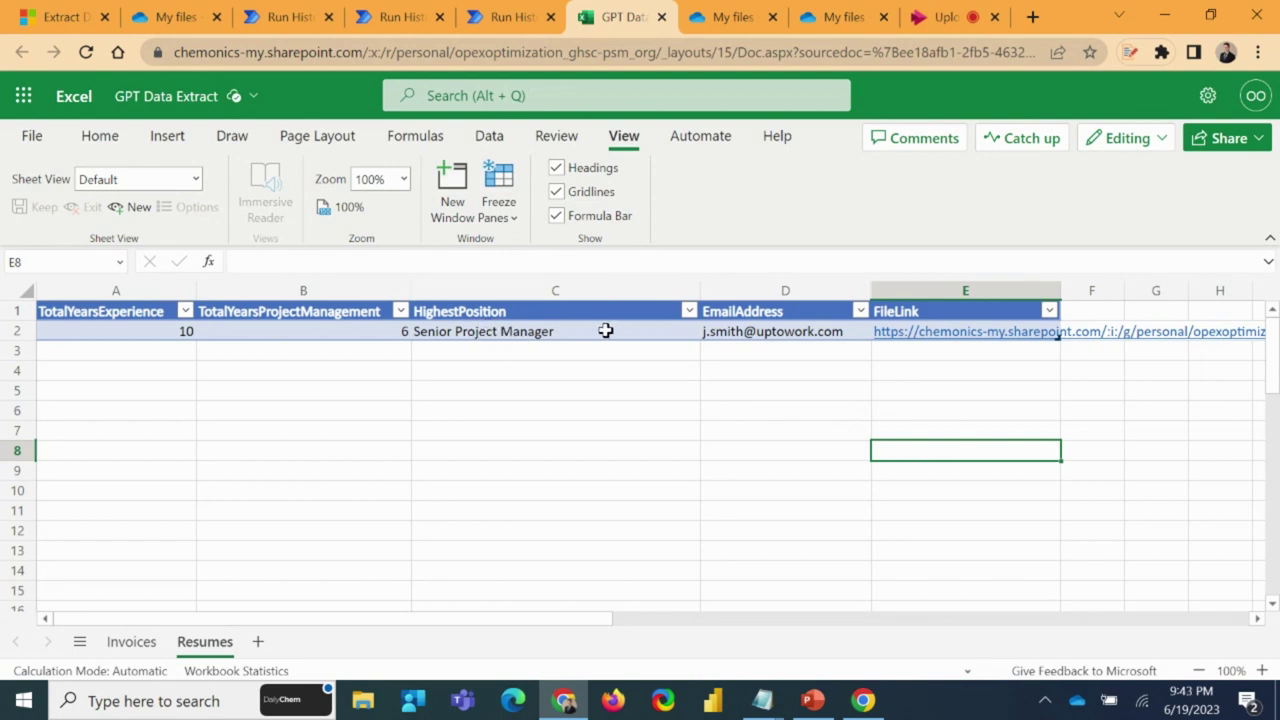
- Check the experience values in row 2 of the Resumes sheet, view the resume through its FileLink, and return to the workbook
drag(129, 330, 270, 333)
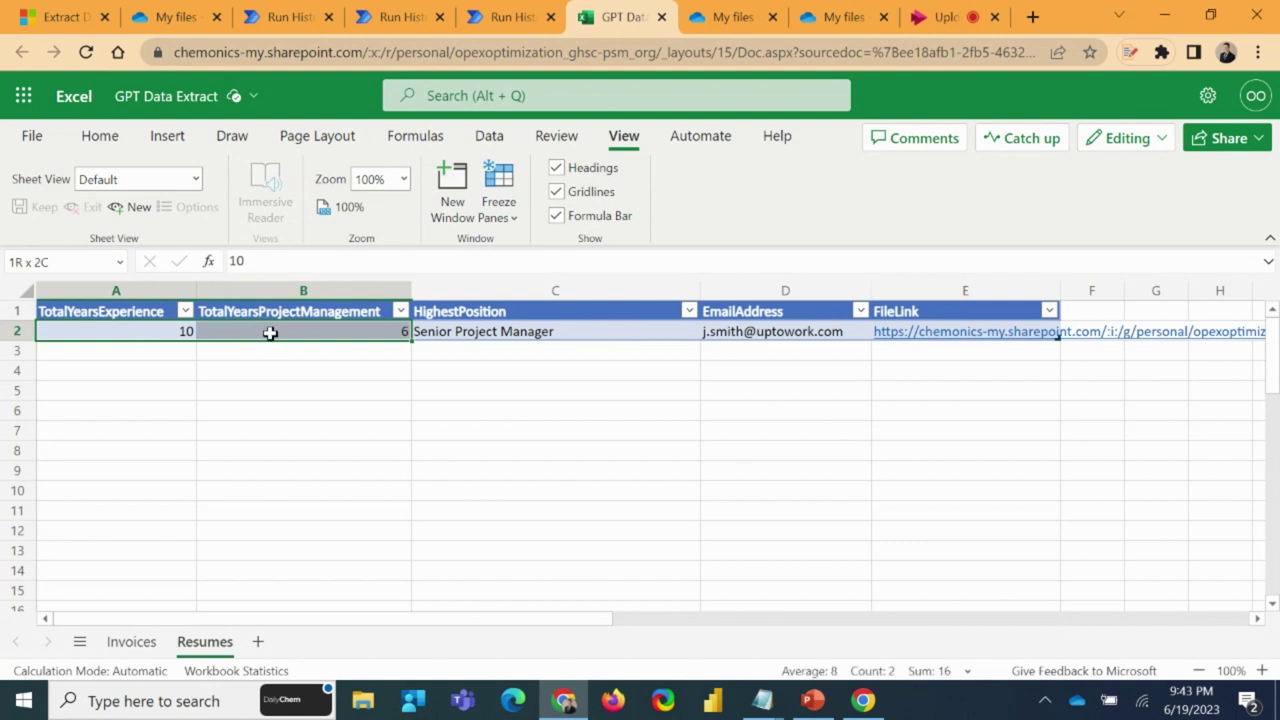
click(147, 329)
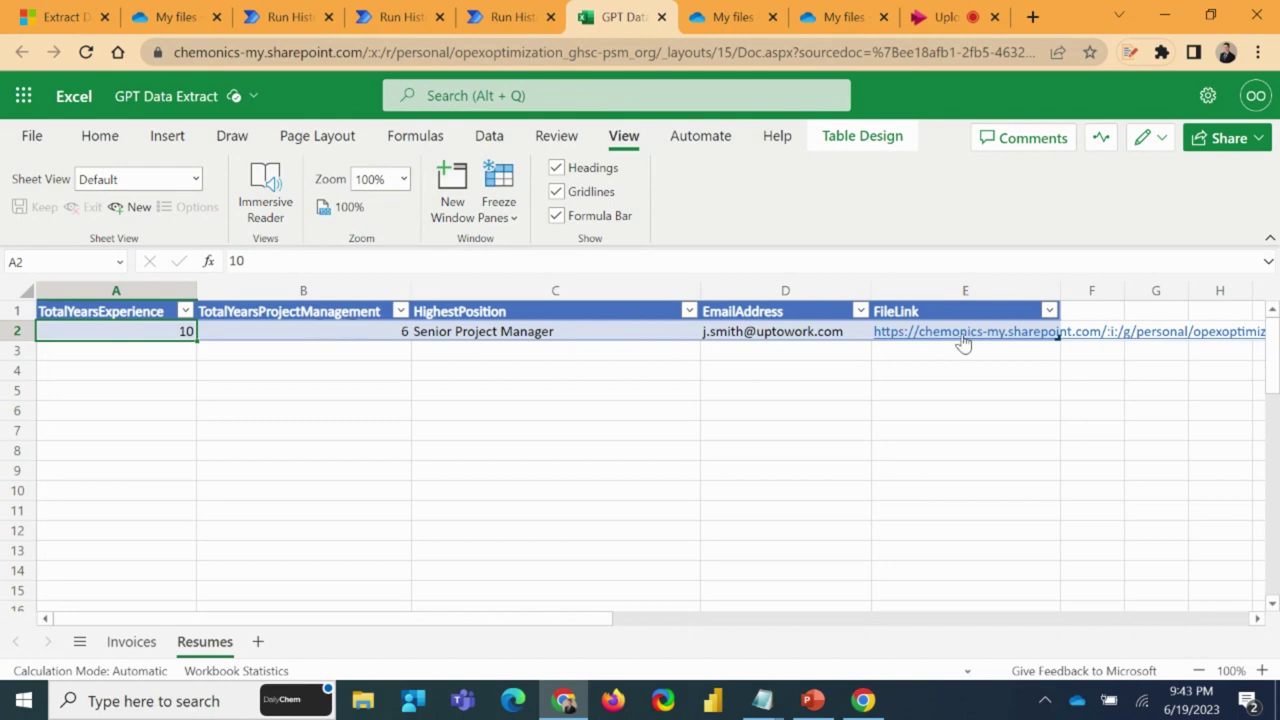
click(963, 333)
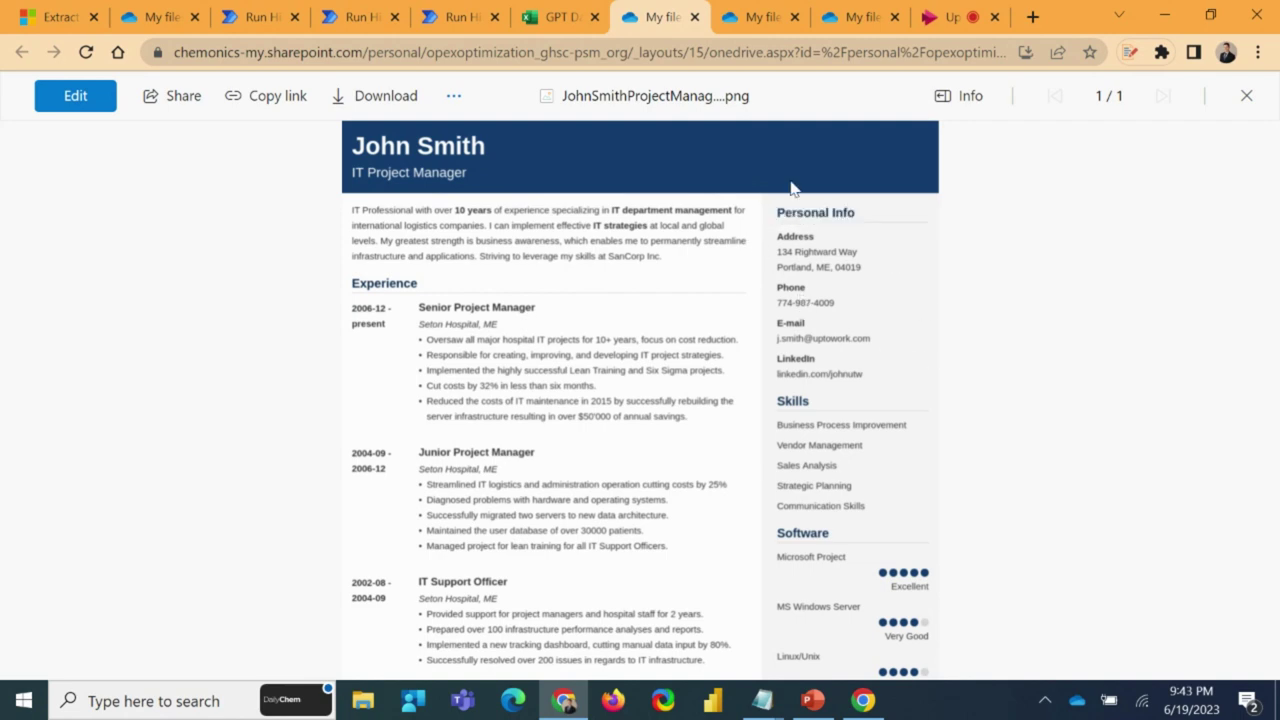
click(548, 21)
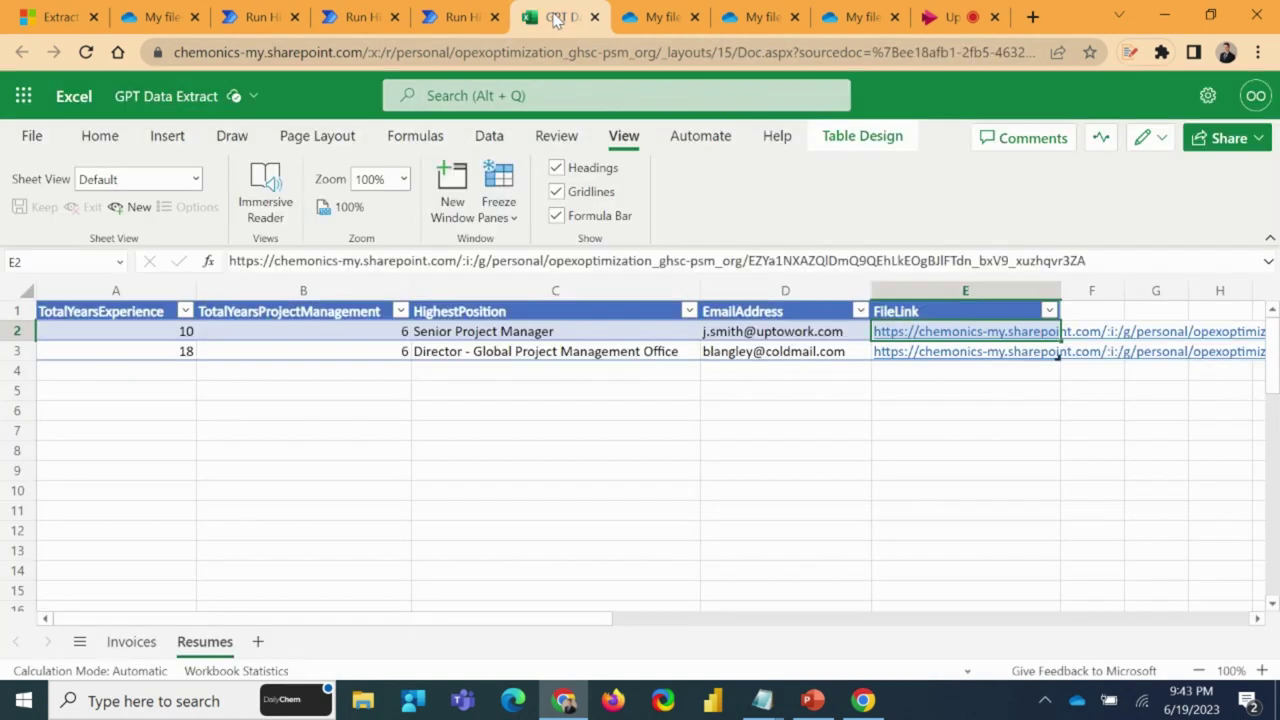
- Open the FileLink in row 3 of the Resumes sheet to view the second resume, and return to the workbook
click(918, 352)
click(1107, 260)
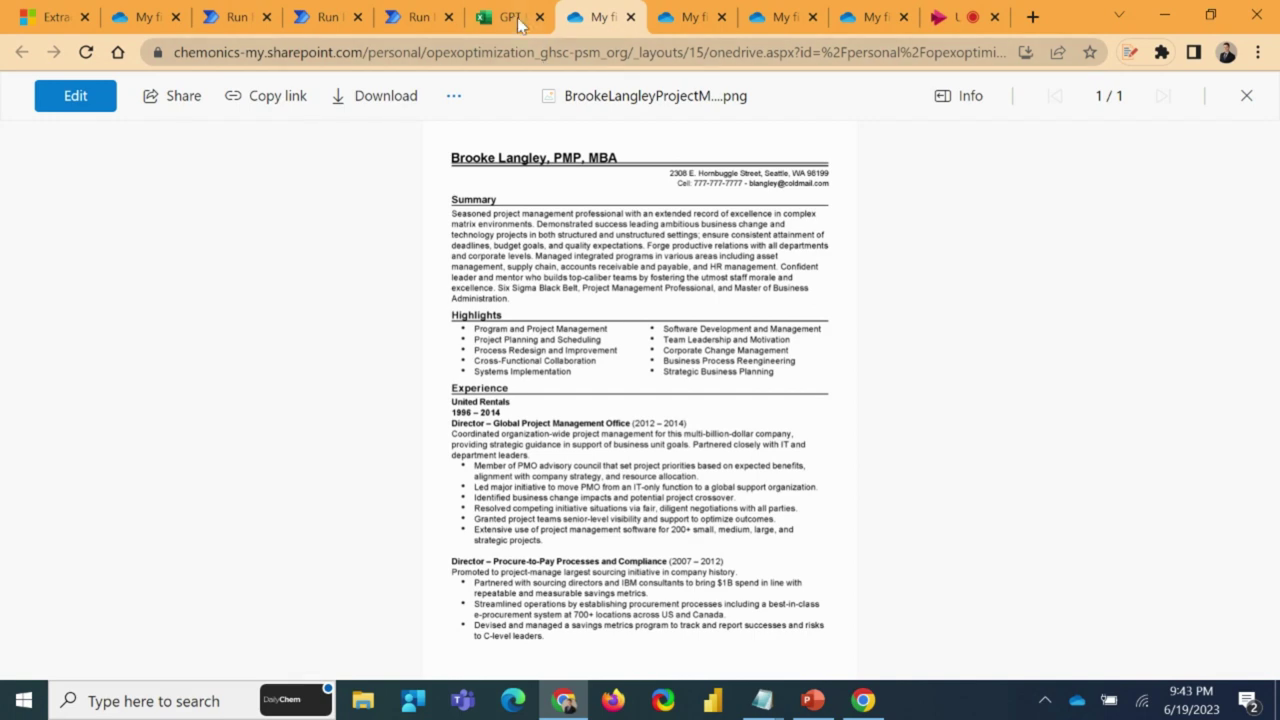
click(520, 20)
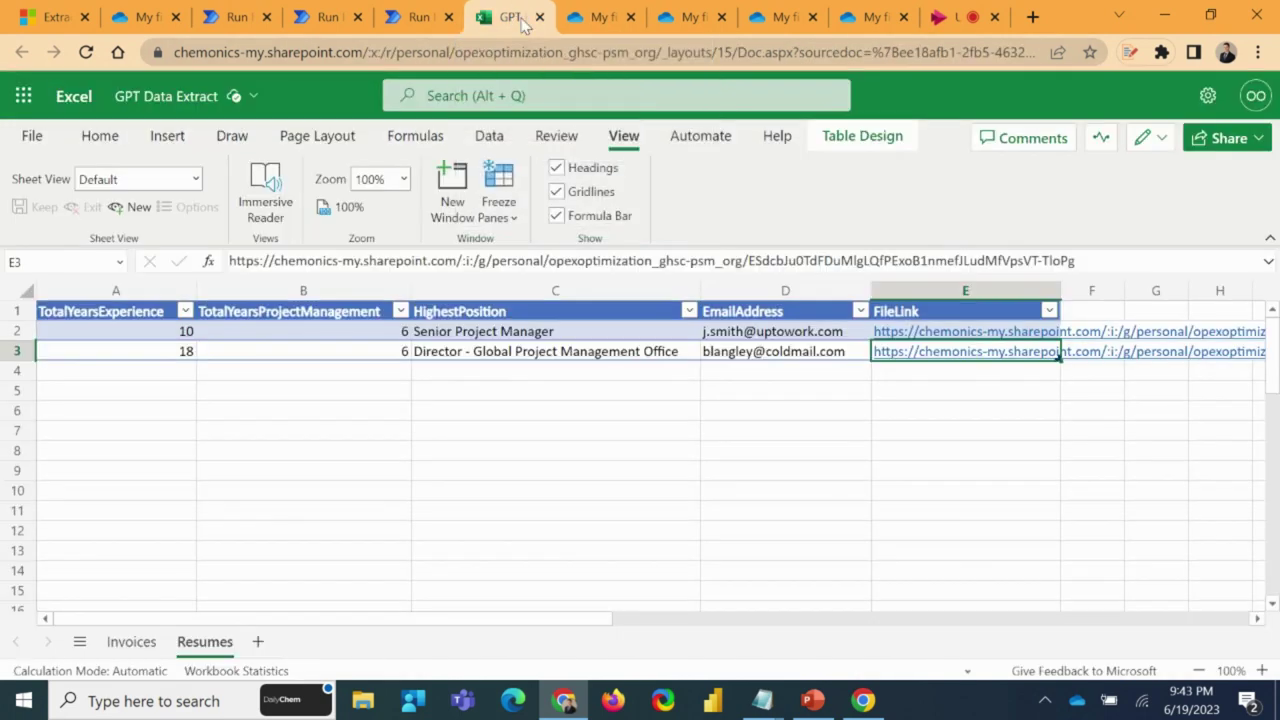
- Compare both resume images with their extracted experience, highest position and email address values in the Resumes sheet
click(585, 12)
click(672, 12)
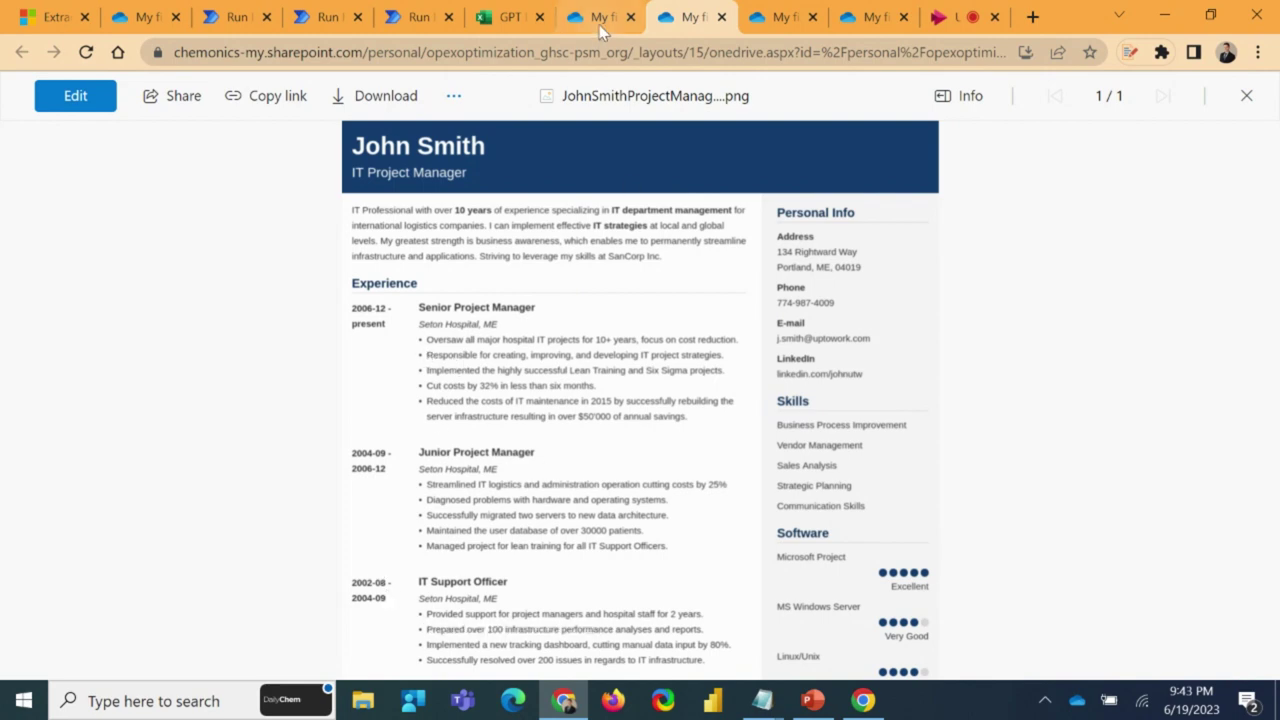
click(512, 16)
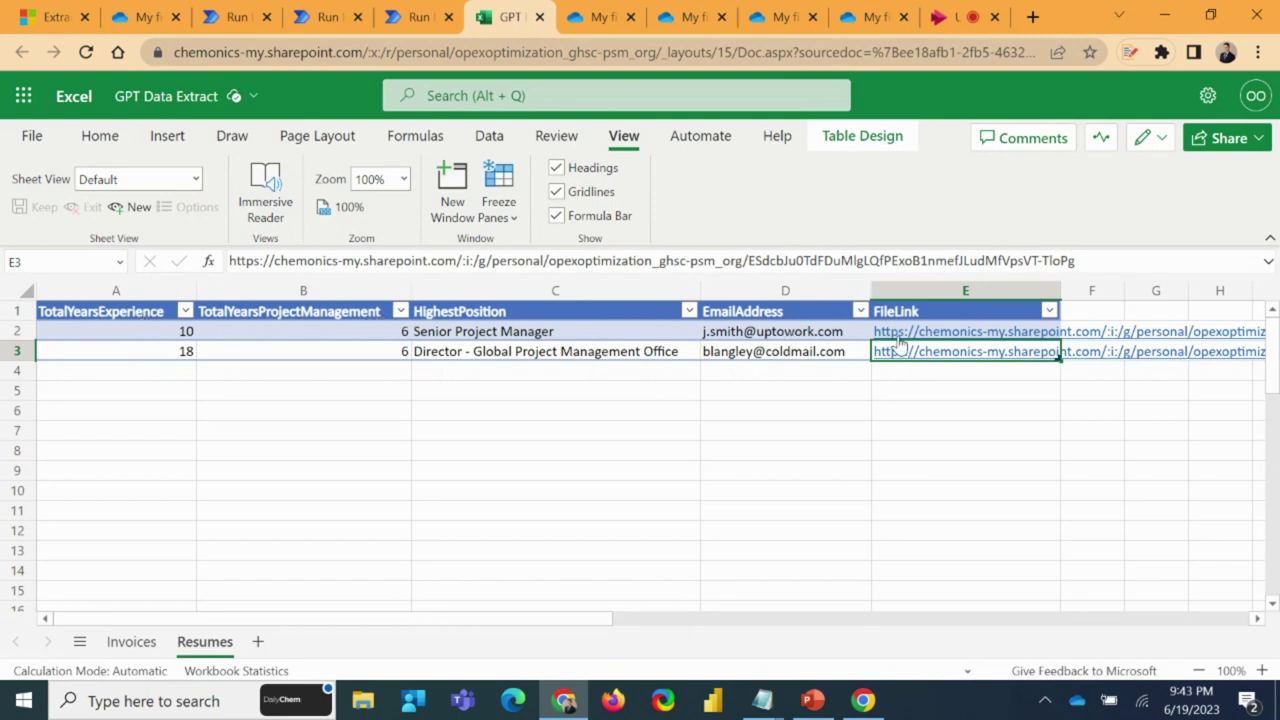
click(830, 338)
click(598, 10)
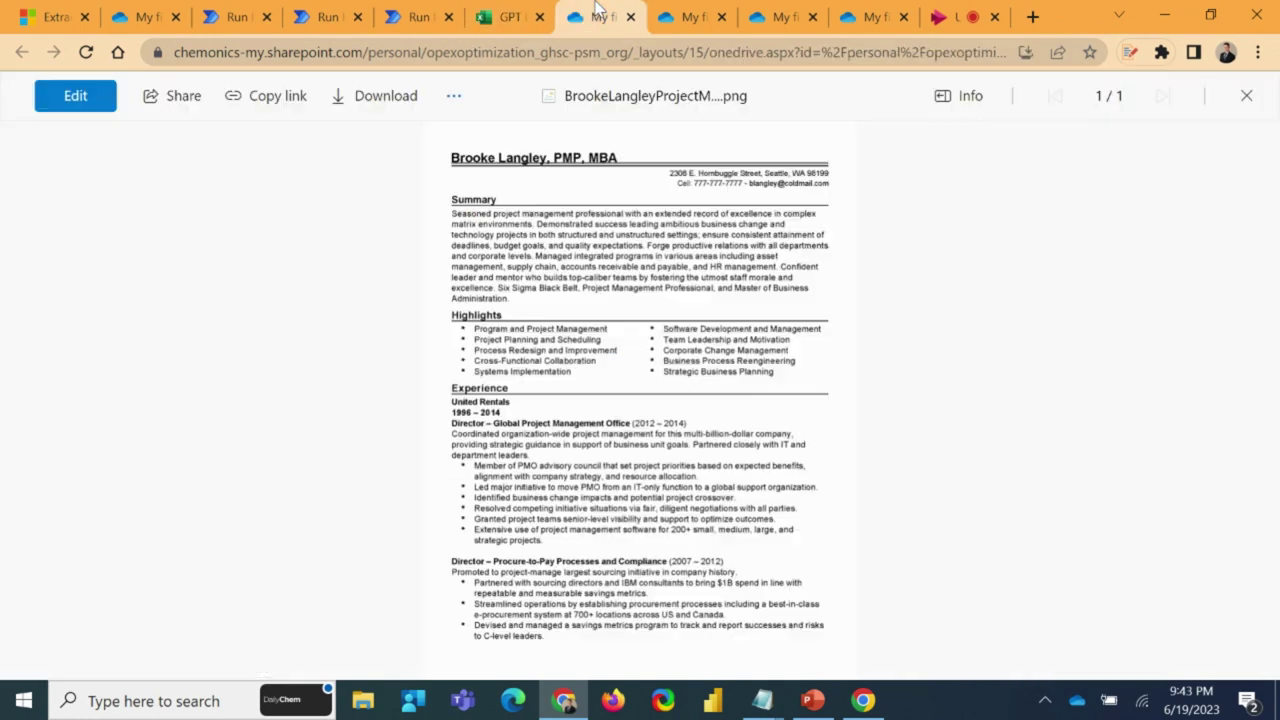
key(ctrl+Tab)
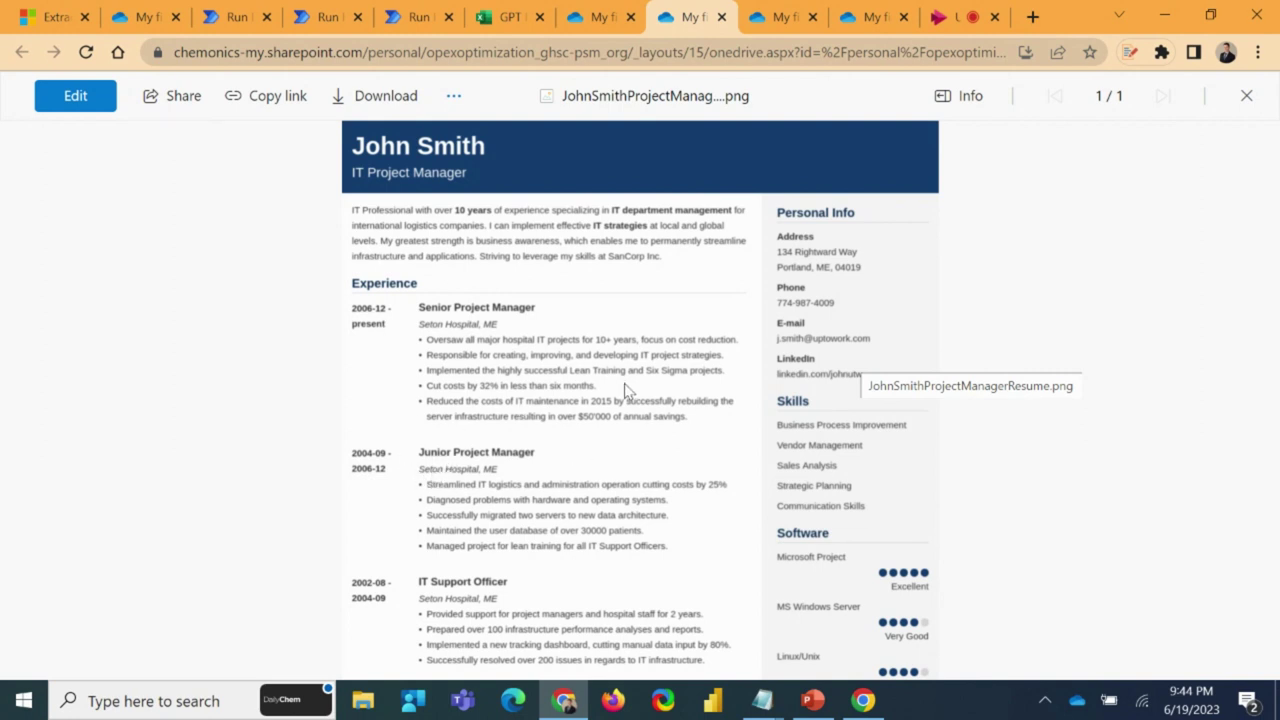
click(510, 18)
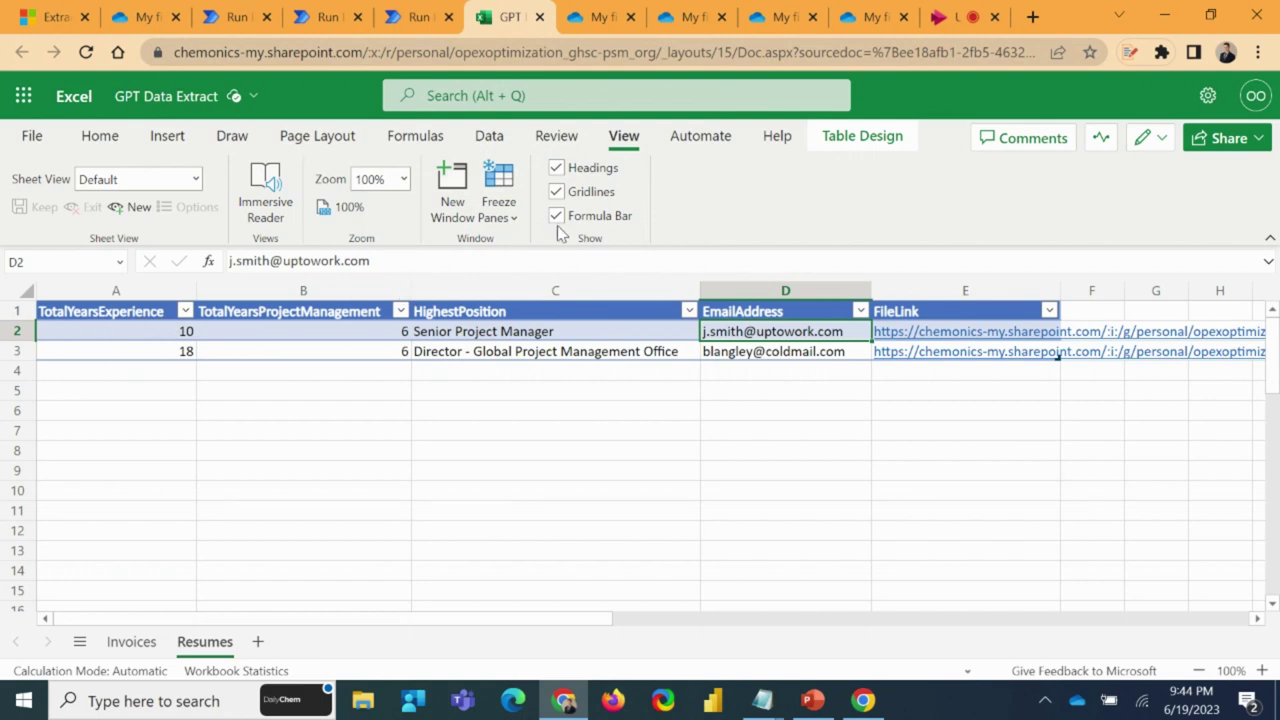
click(681, 14)
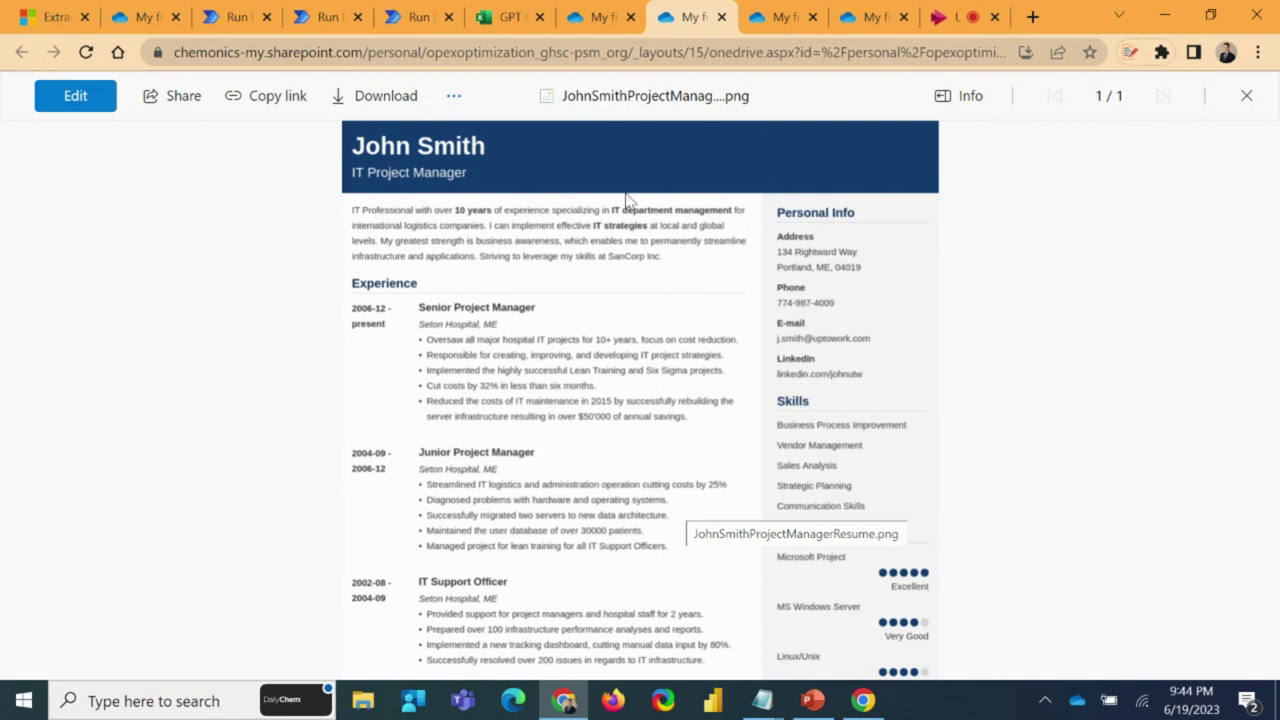
click(603, 18)
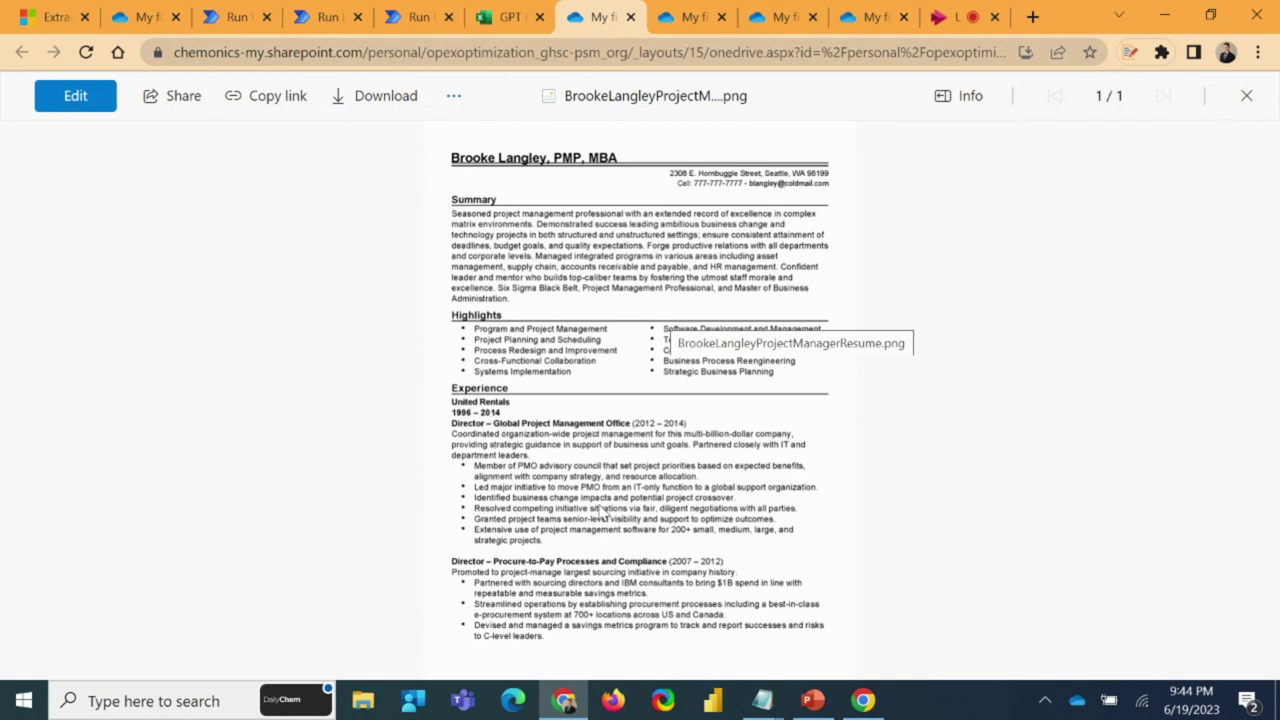
click(510, 17)
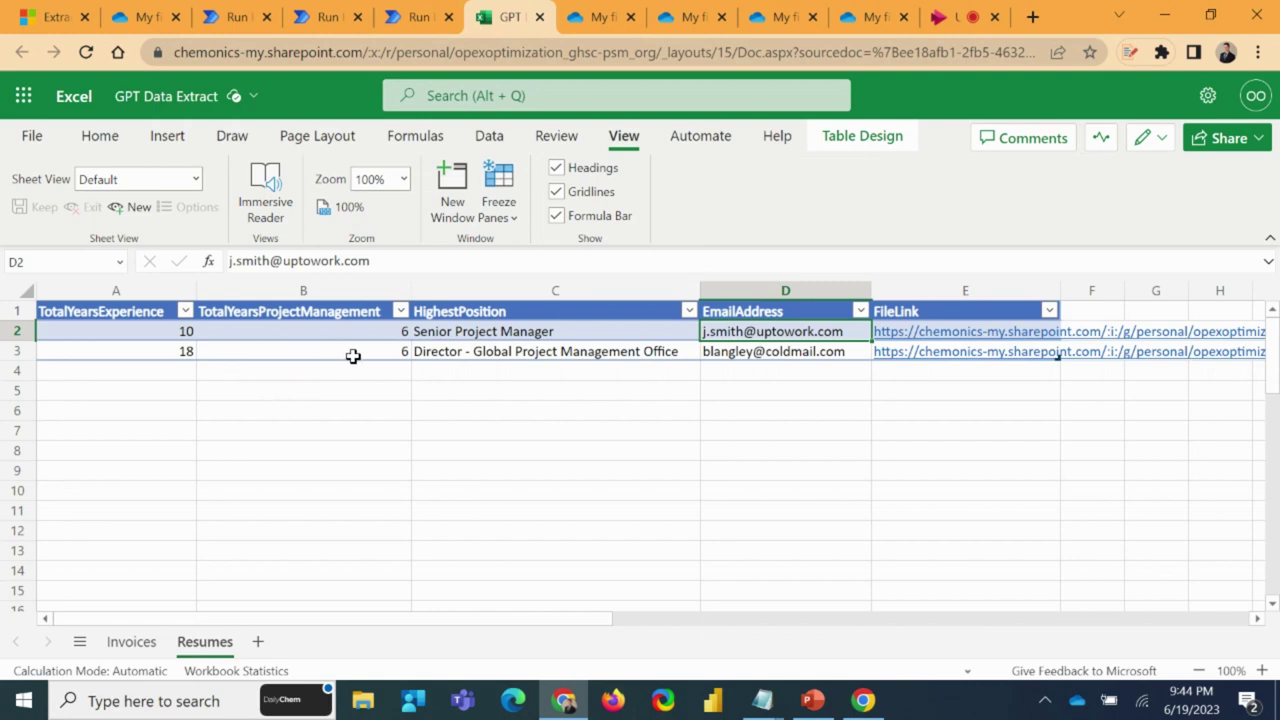
click(598, 17)
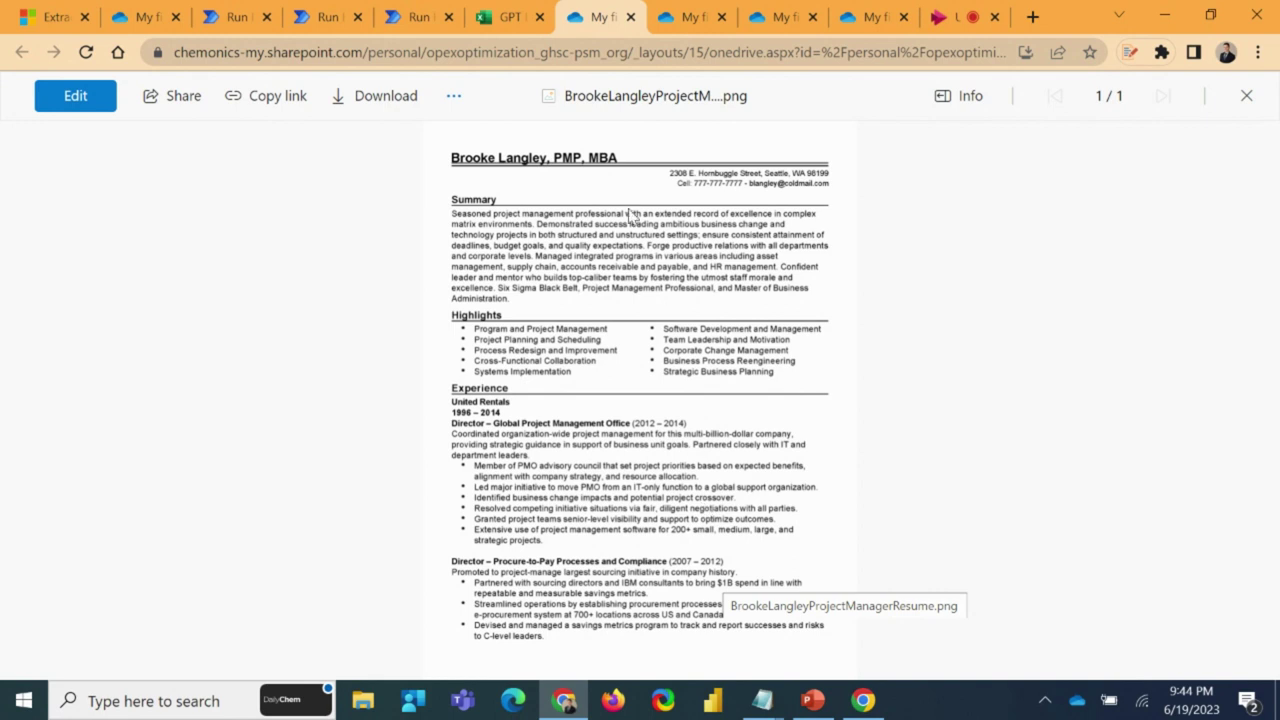
click(502, 17)
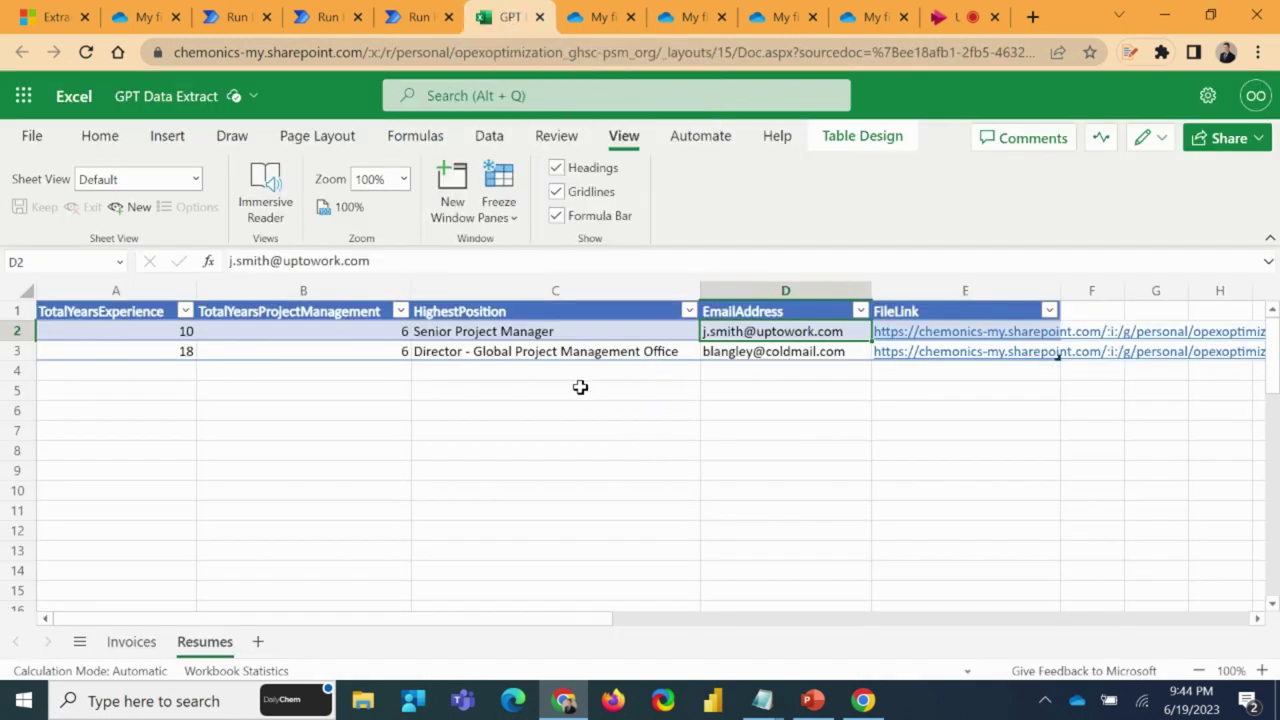